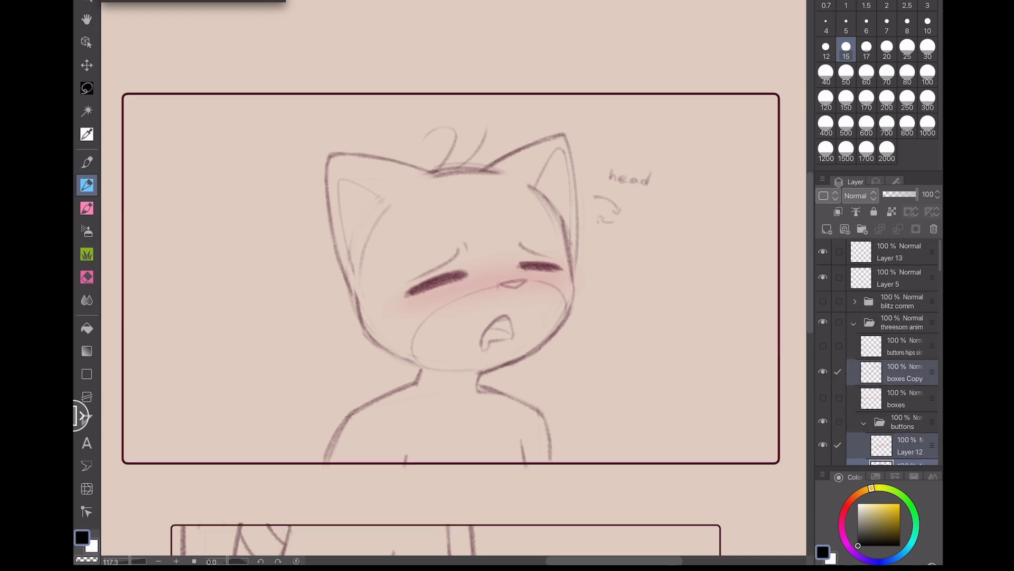
- Select the framed head sketch with a rectangular marquee and copy it
click(86, 88)
click(674, 17)
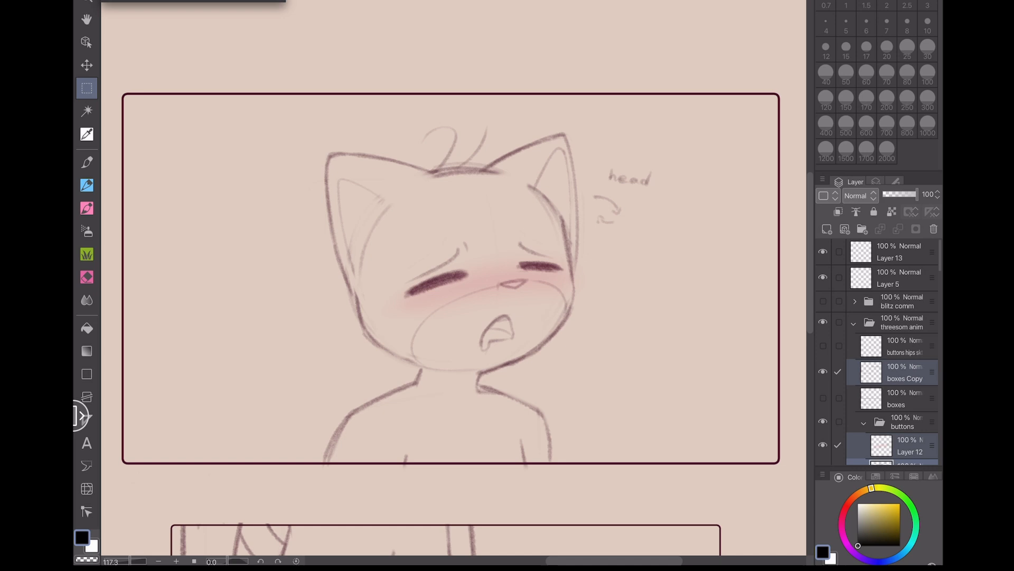
drag(114, 85, 791, 477)
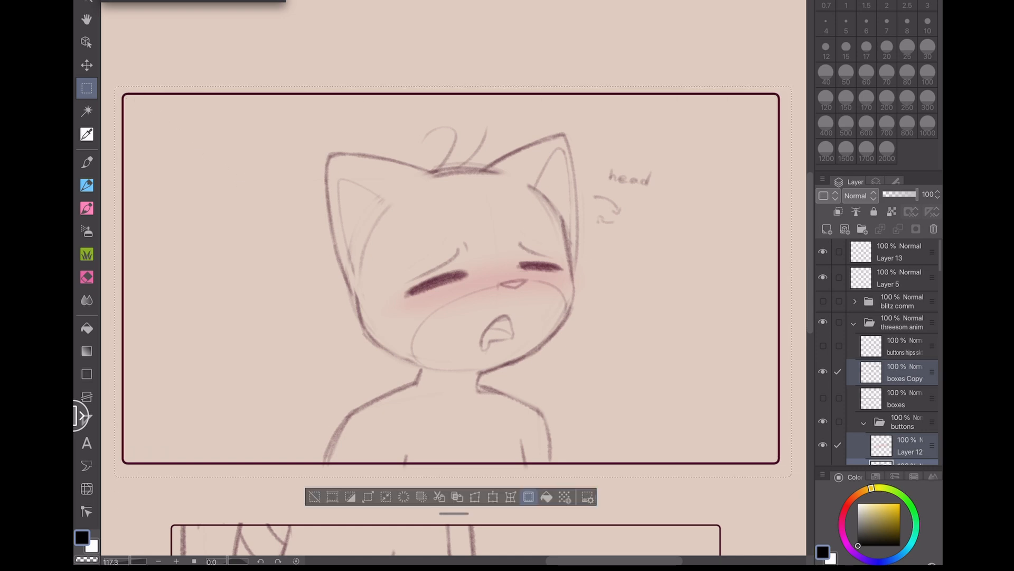
click(139, 1)
click(163, 10)
- Start a new animation project with an output frame of 1920 by 1080 px
click(115, 1)
click(141, 0)
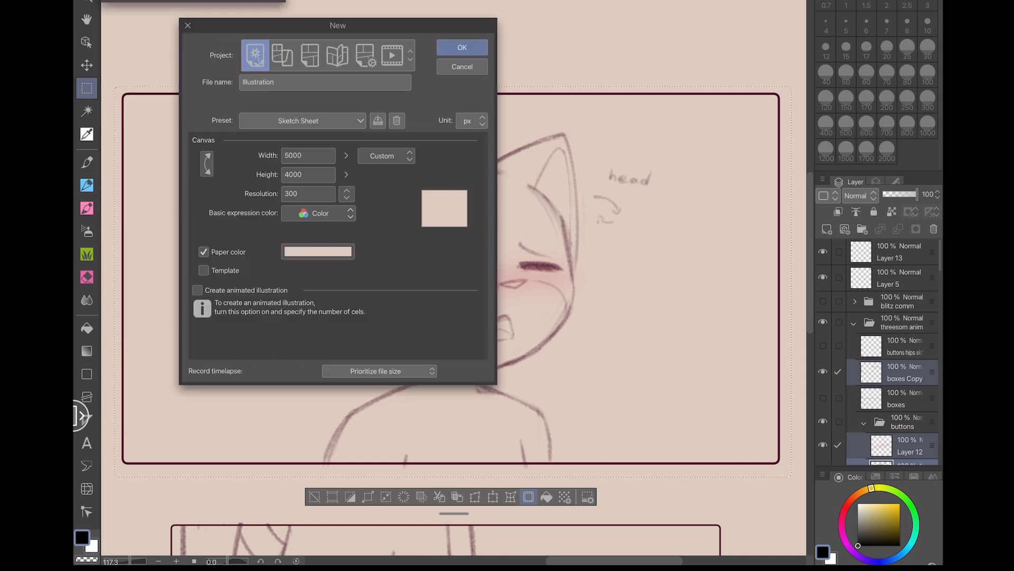
click(392, 55)
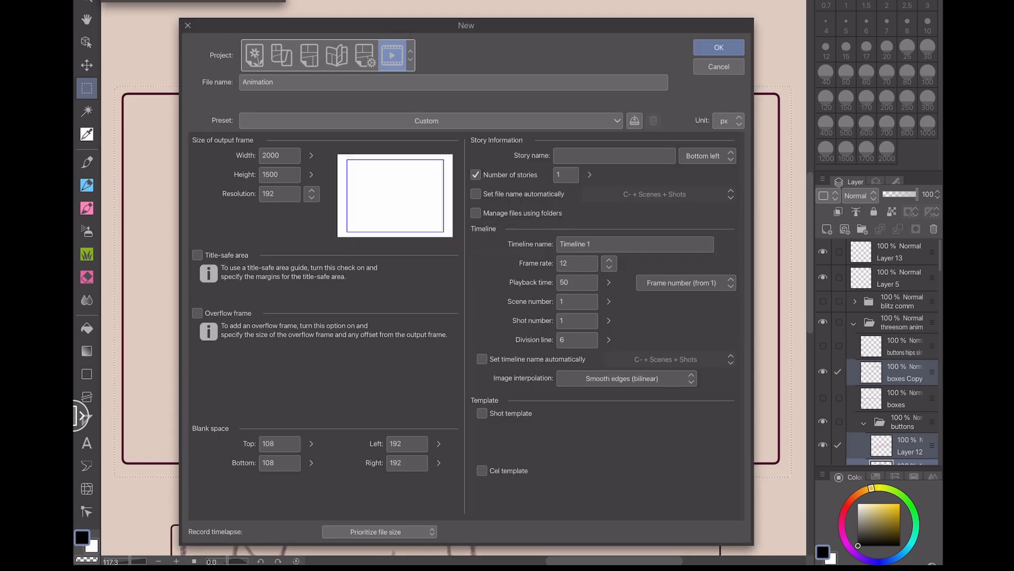
click(279, 156)
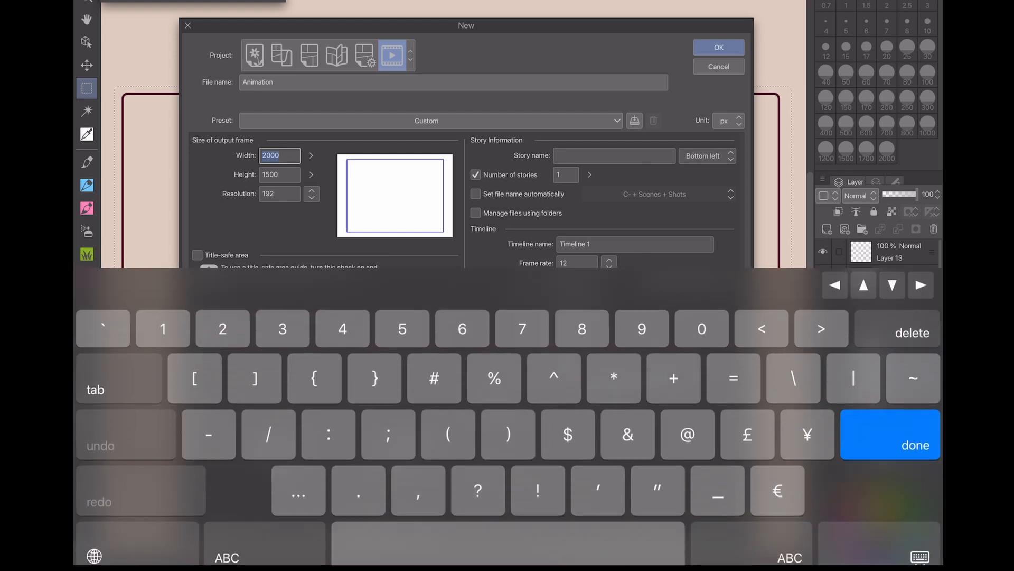
text(1920)
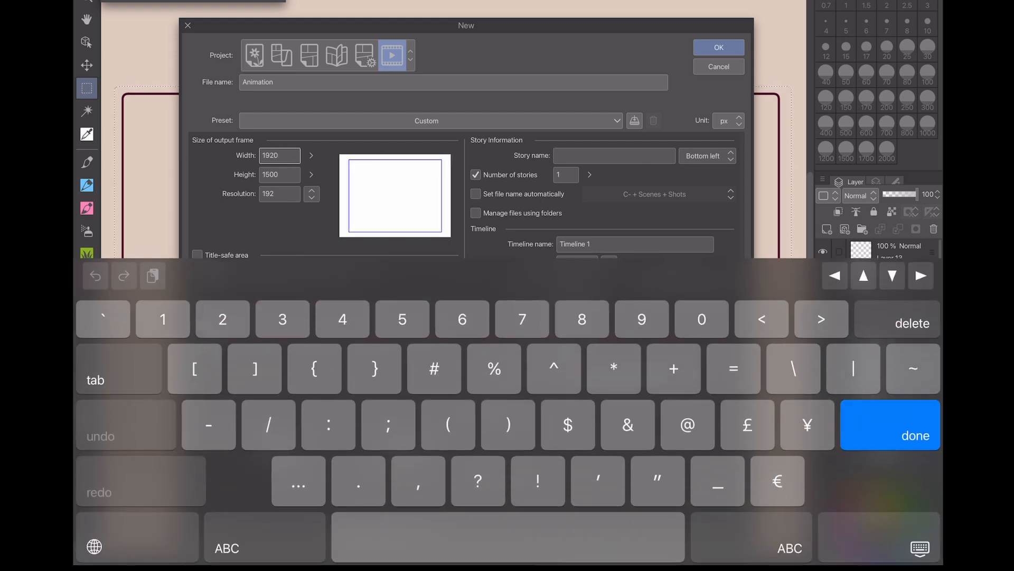
key(Return)
text(1)
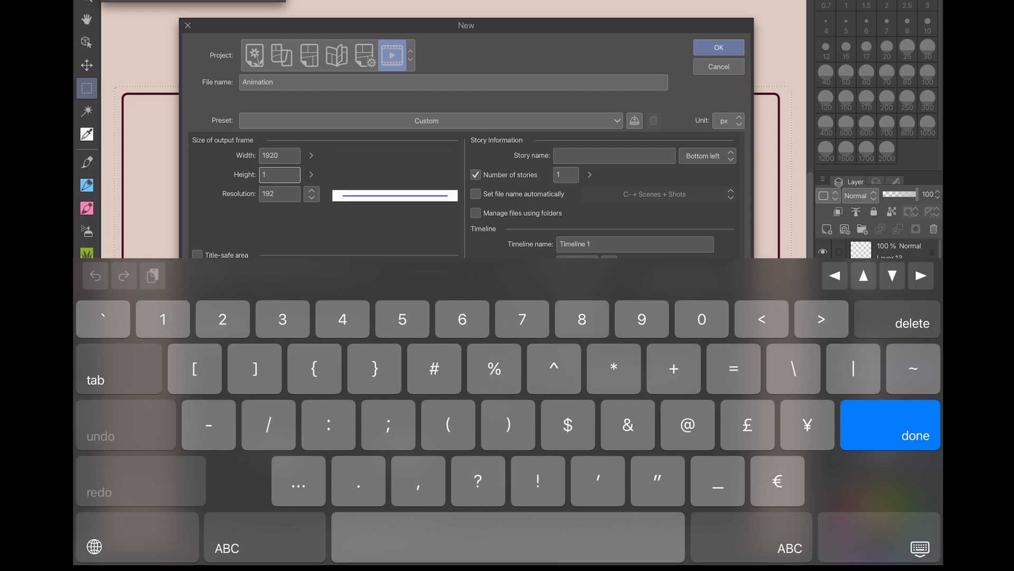
text(080)
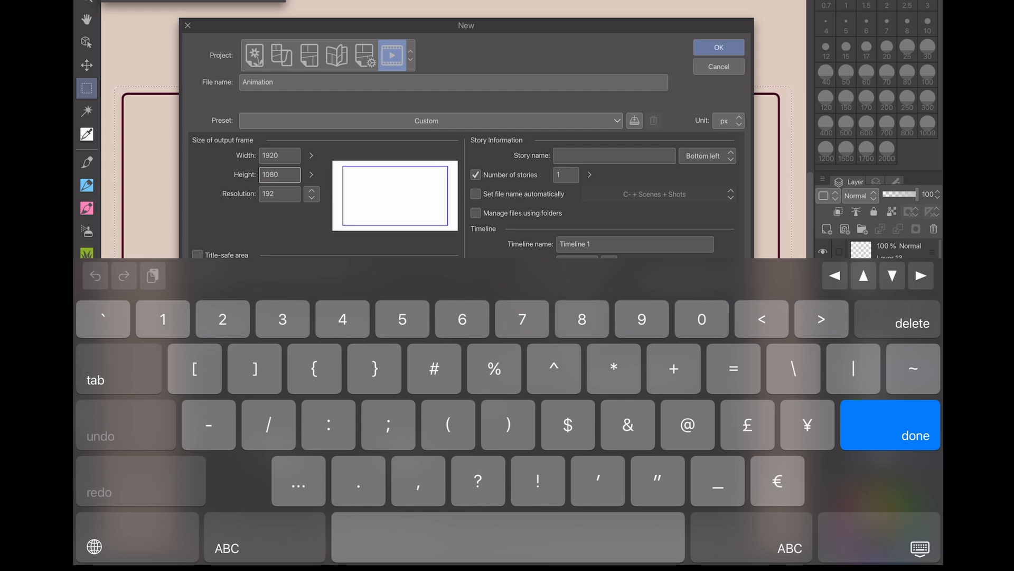
- Name the file Buttons Head Bob and create the project
click(453, 83)
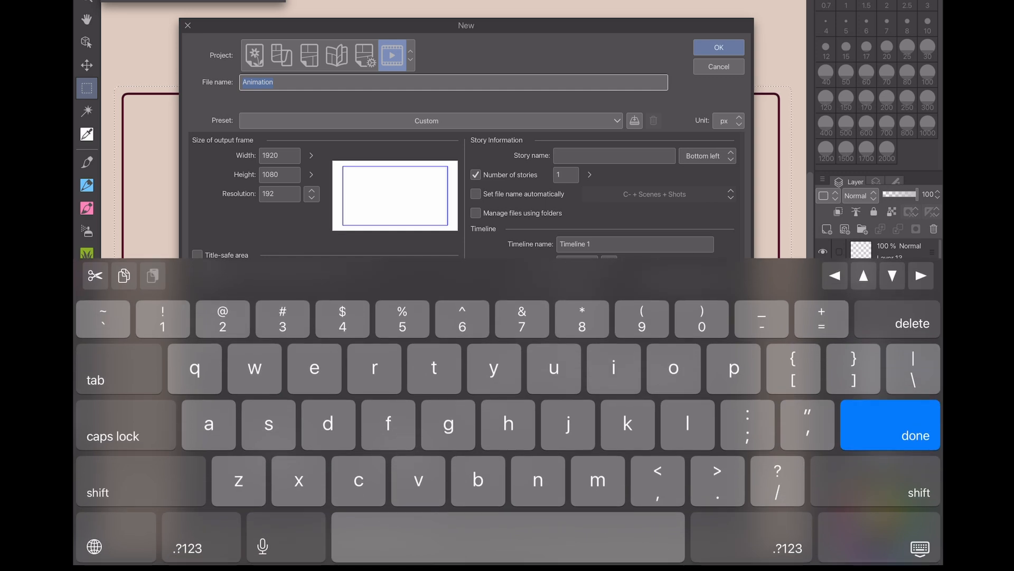
text(But)
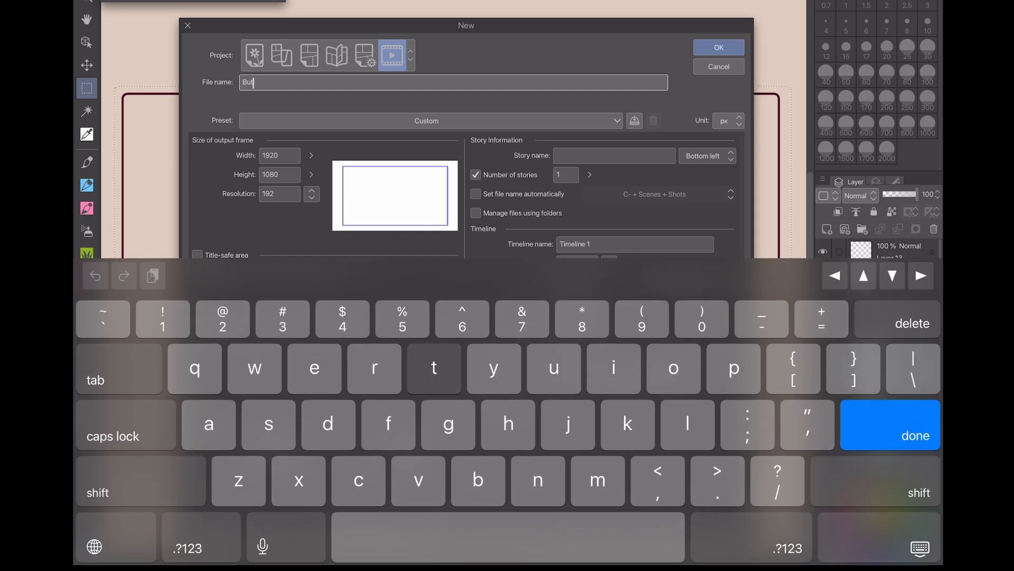
text(tons Head)
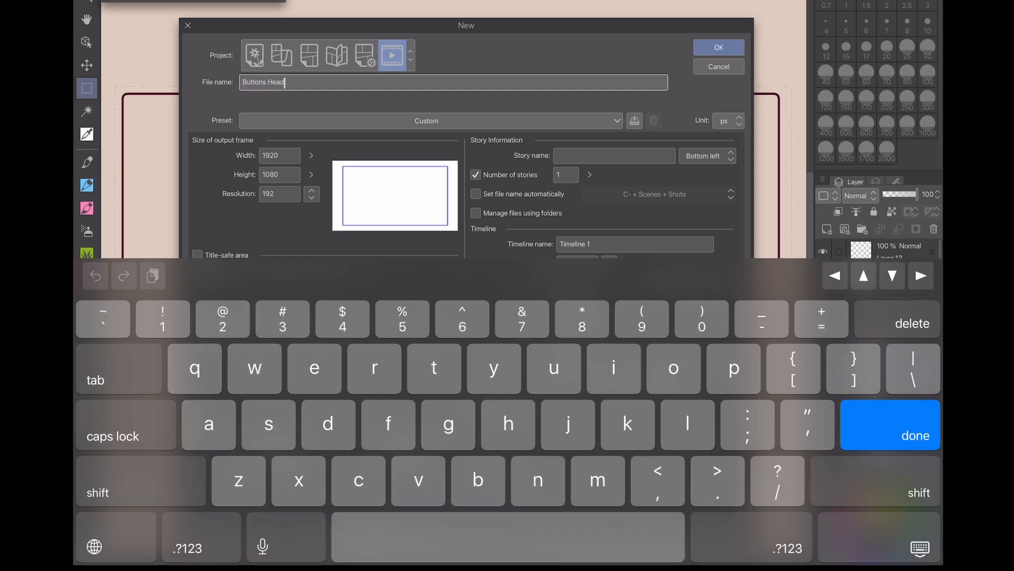
text( Bob)
key(Return)
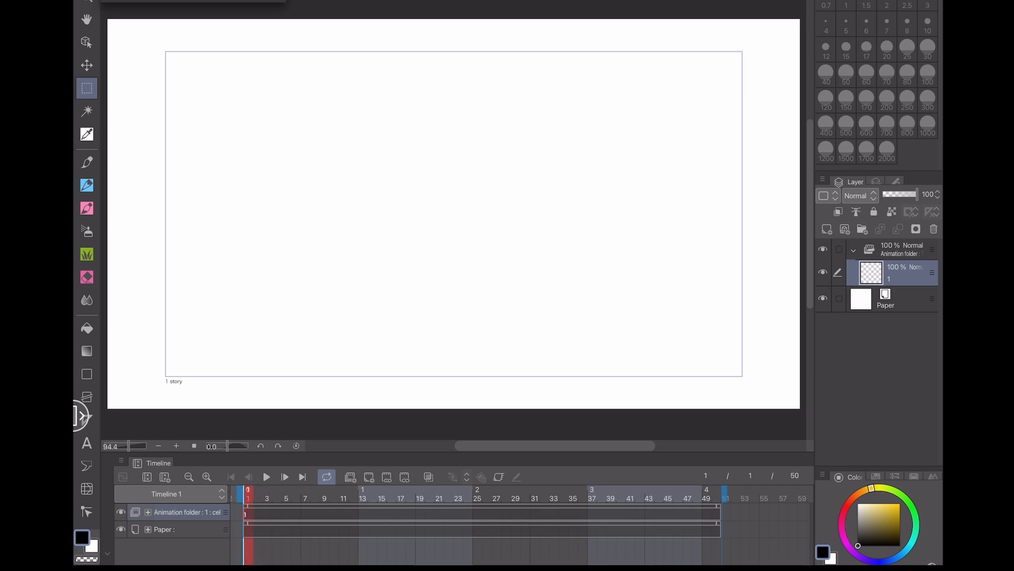
- Add a new cel folder, delete the default cel layer, and rename the folder 1
mouse_move(248, 498)
mouse_down()
mouse_move(324, 497)
mouse_move(248, 498)
mouse_up()
click(862, 228)
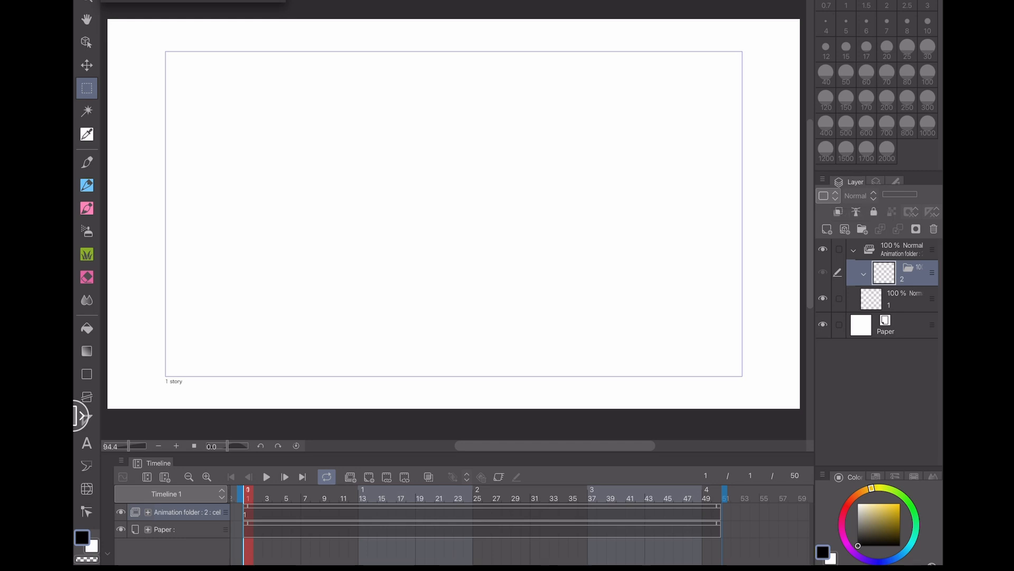
click(900, 299)
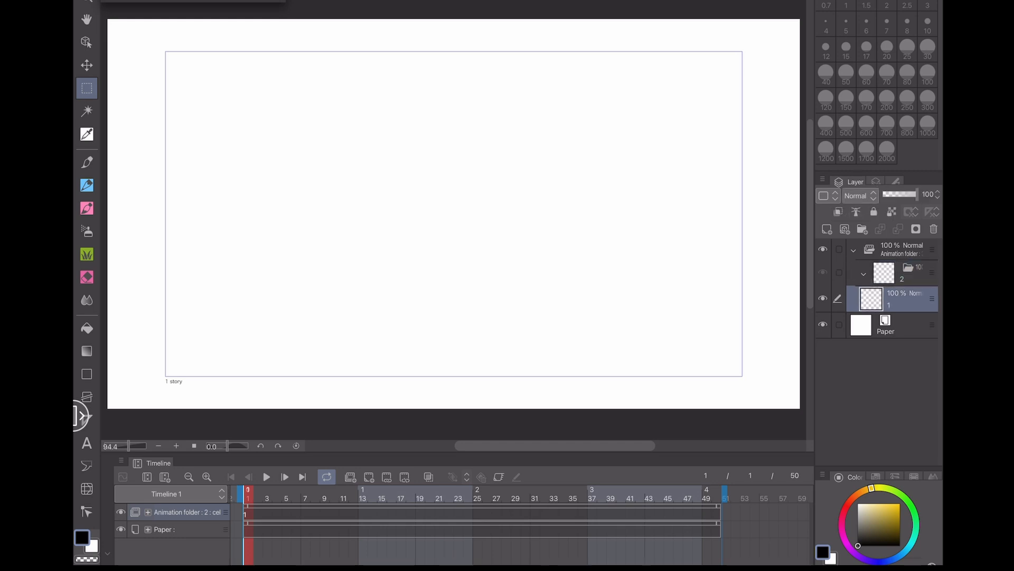
click(933, 228)
double_click(902, 279)
text(1)
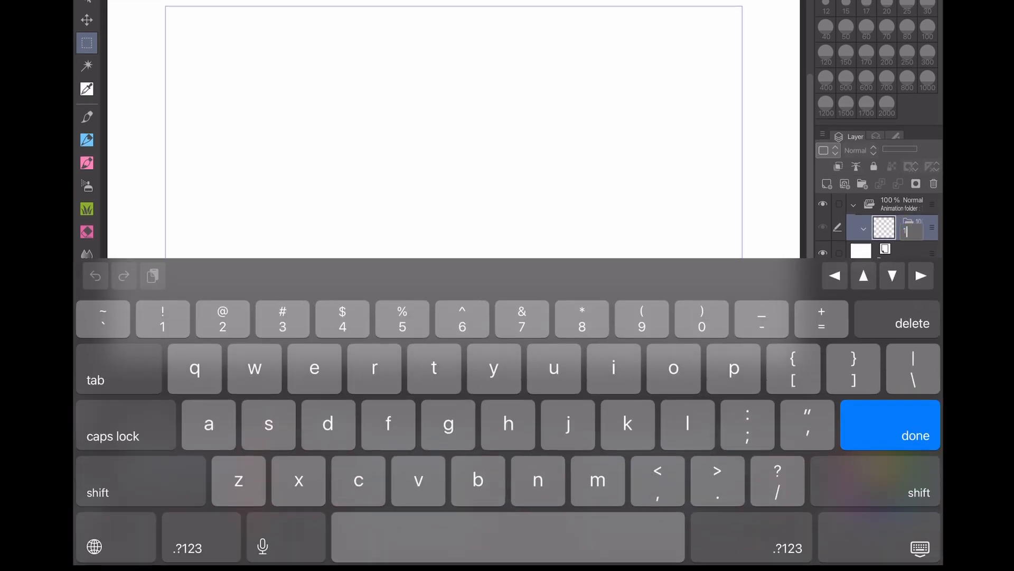
key(Return)
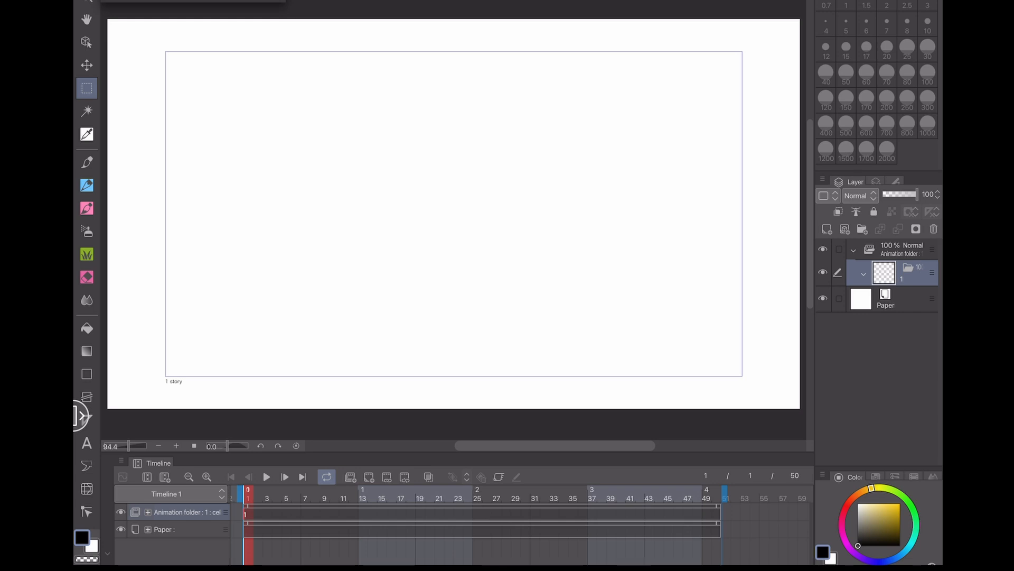
- Paste the copied sketch into the cel and scale the pasted layers to fill the frame
click(139, 1)
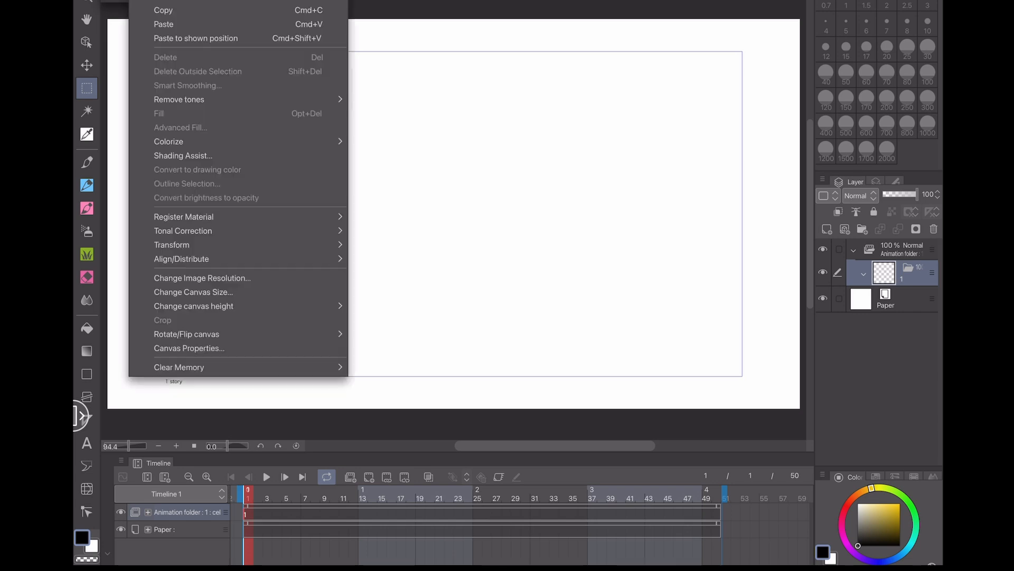
click(163, 24)
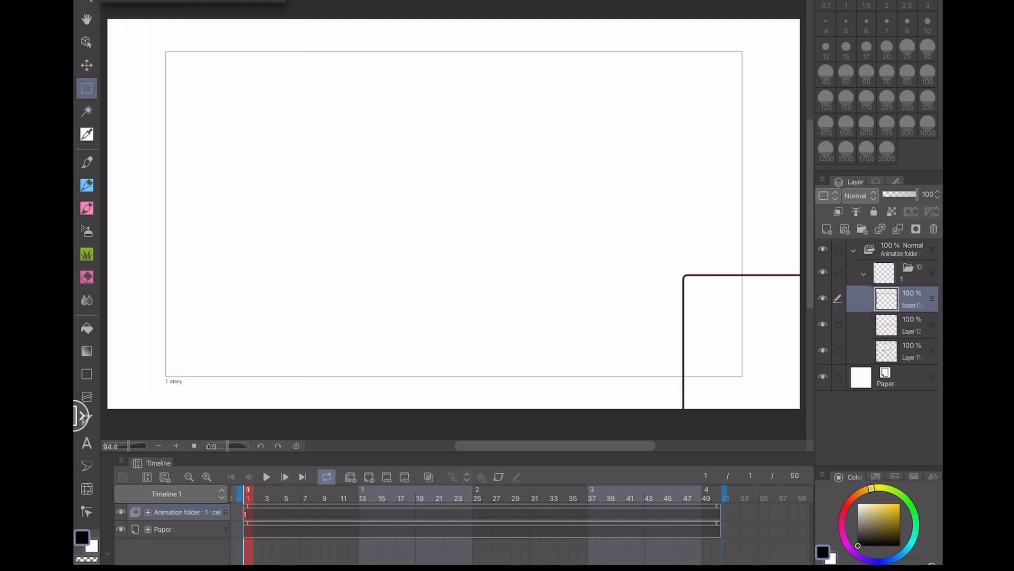
drag(838, 325, 839, 351)
key(ctrl+t)
mouse_move(749, 373)
mouse_down()
mouse_move(649, 328)
mouse_move(365, 233)
mouse_move(248, 171)
mouse_up()
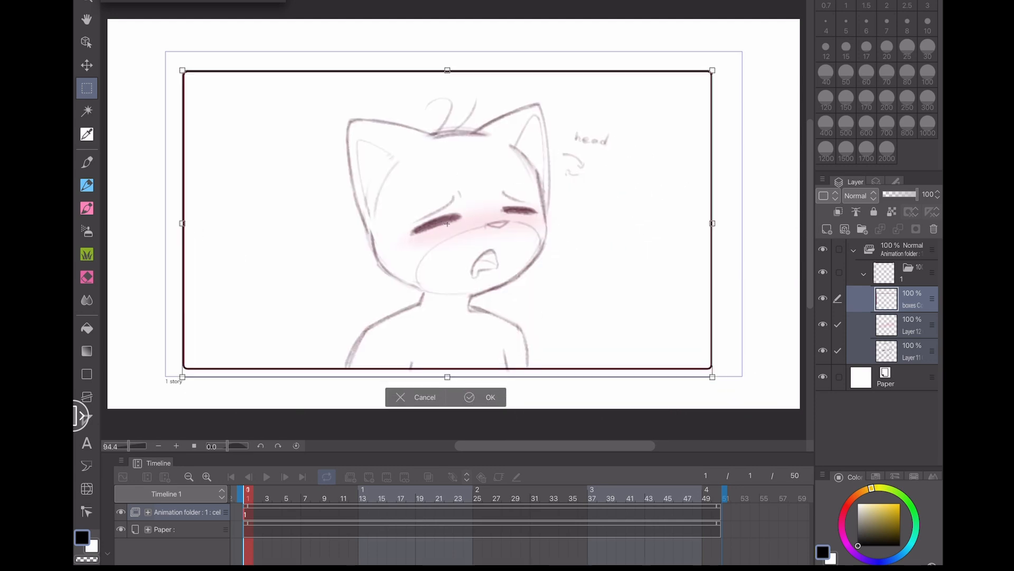
drag(447, 377, 447, 384)
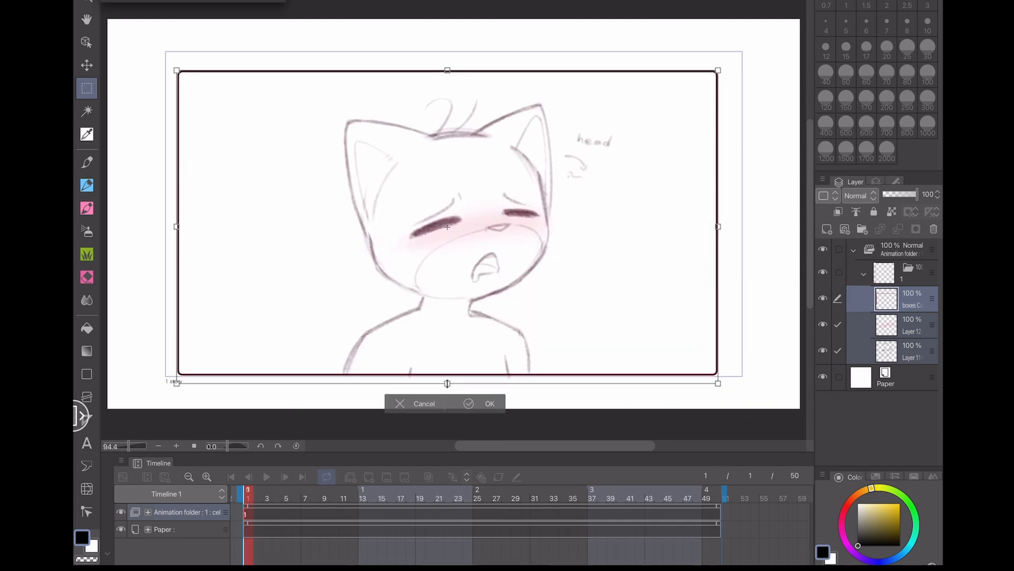
drag(448, 70, 447, 49)
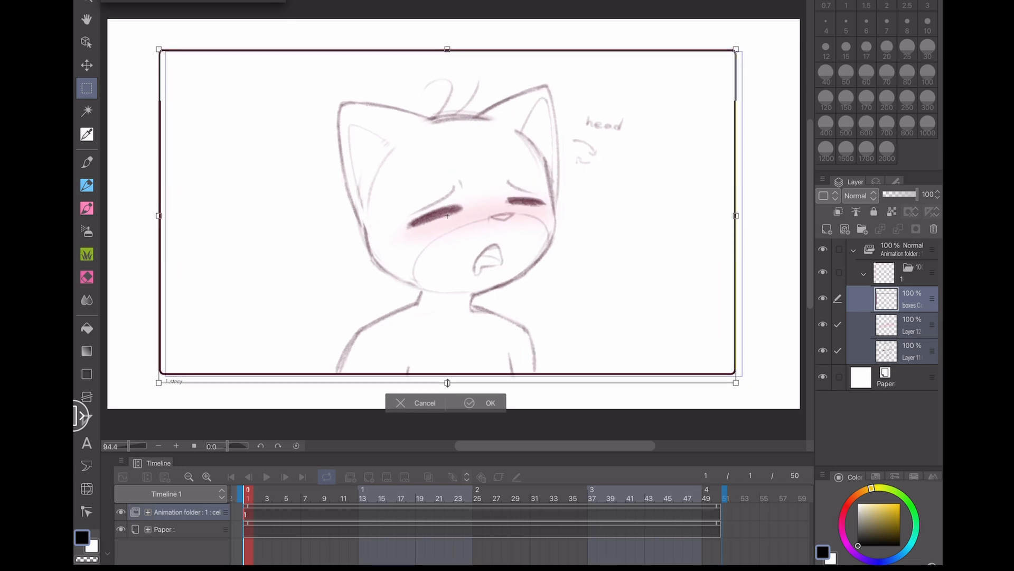
drag(464, 363, 472, 361)
click(491, 405)
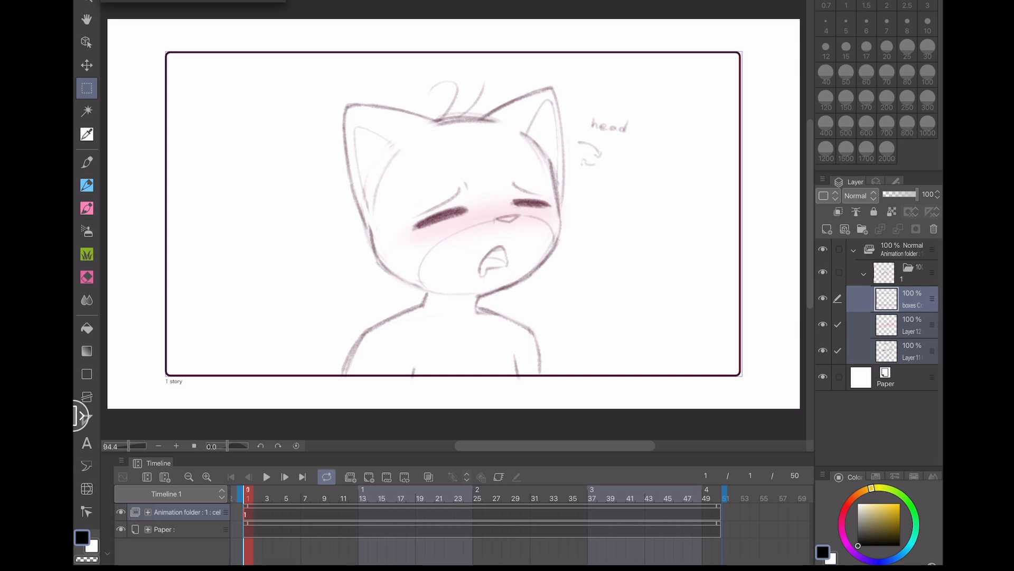
- Hide the boxes layer and rename the bottom pasted layer to sketch
click(912, 351)
click(823, 298)
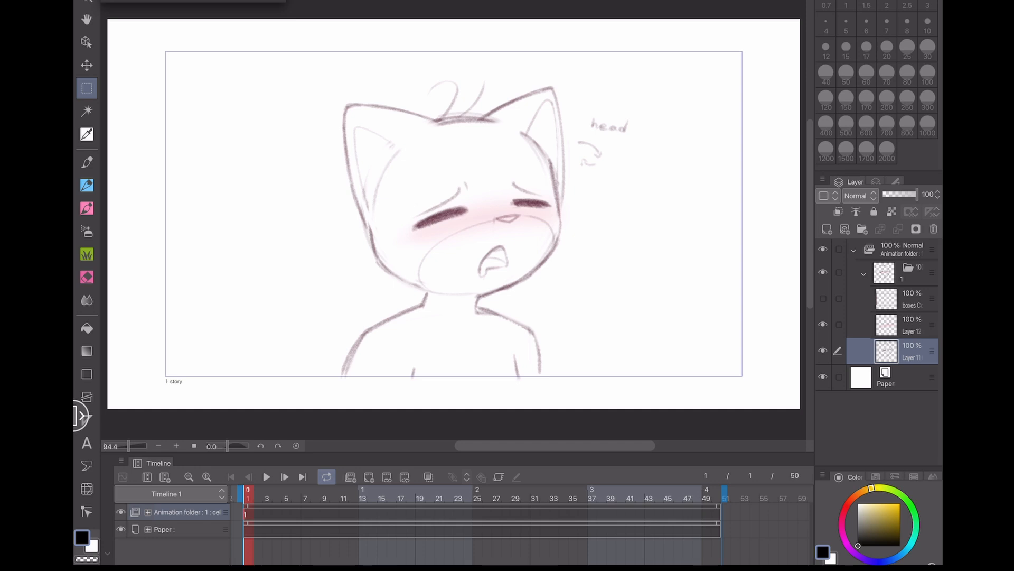
double_click(912, 357)
text(sketch)
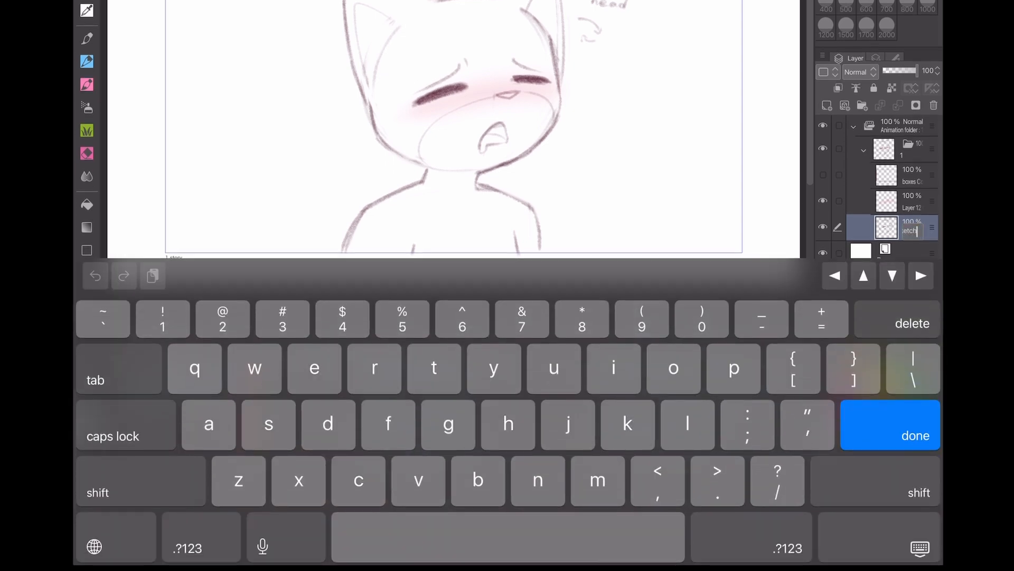
key(Return)
- Rename the middle pasted layer to reds and delete the boxes layer
double_click(910, 317)
text(re)
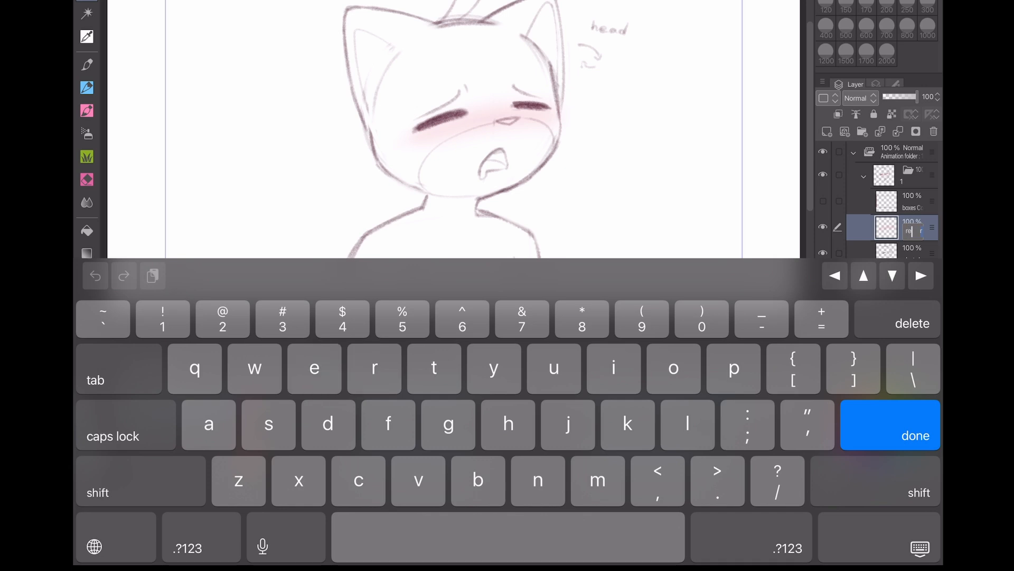
text(ds)
key(Return)
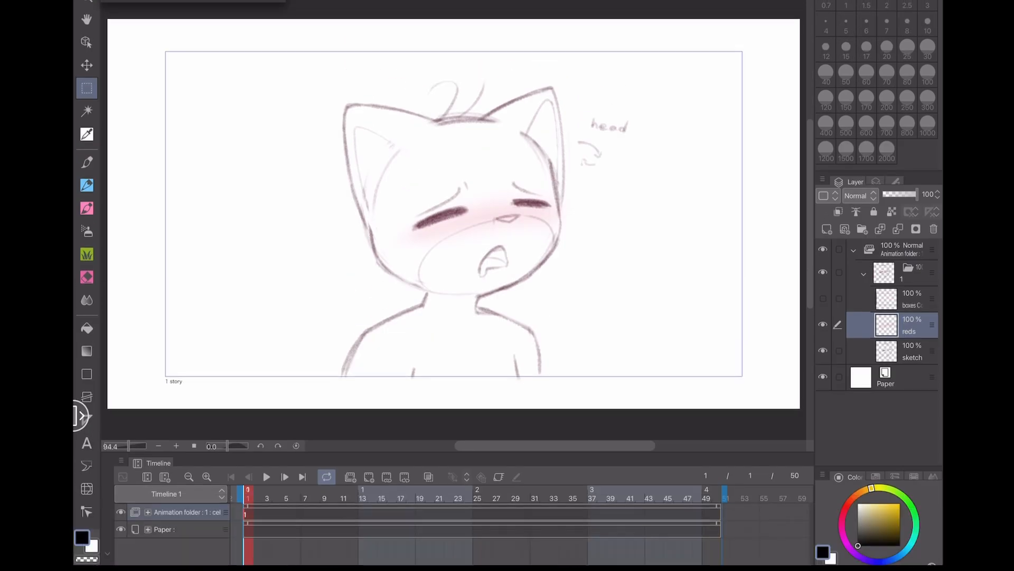
click(913, 300)
click(934, 229)
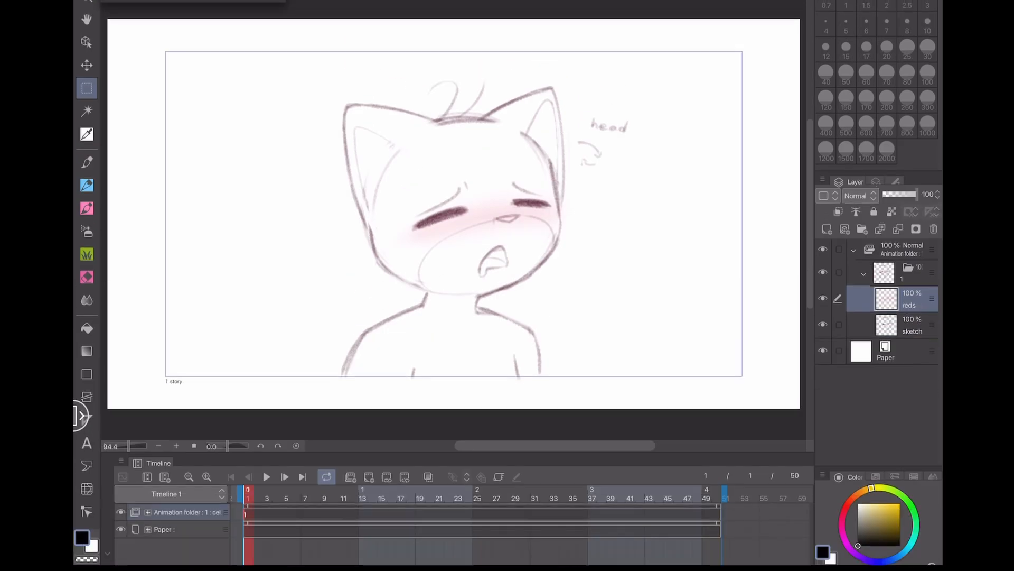
- Select the sketch layer, switch to the pen, and save the file
click(910, 325)
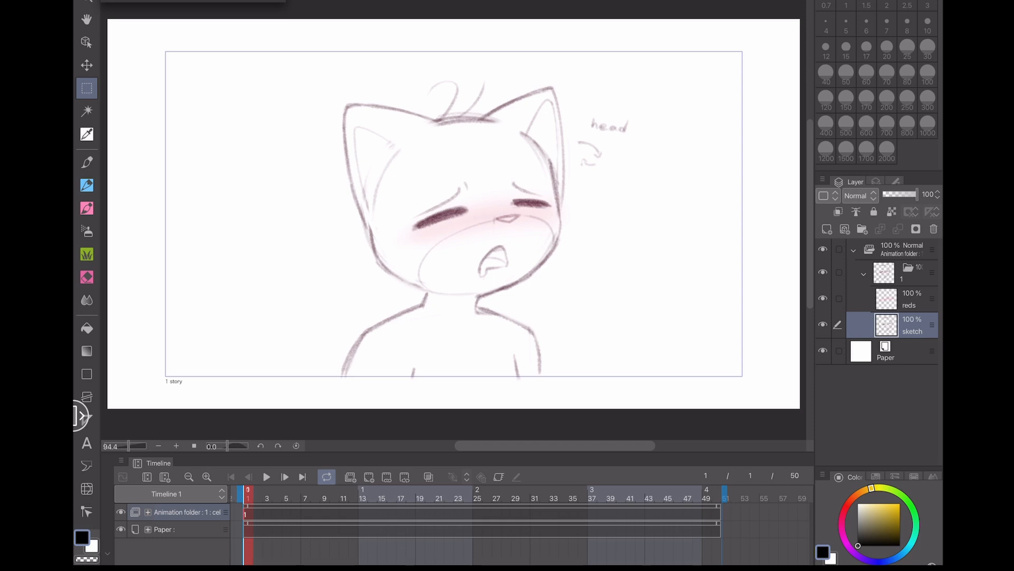
key(p)
key(ctrl+s)
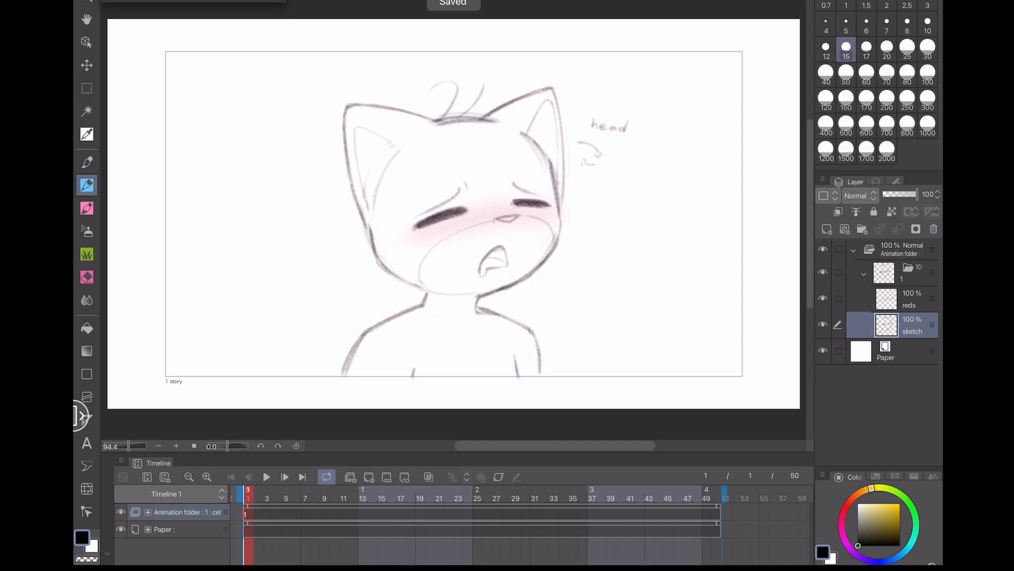
- Erase the handwritten head note beside the sketch
key(e)
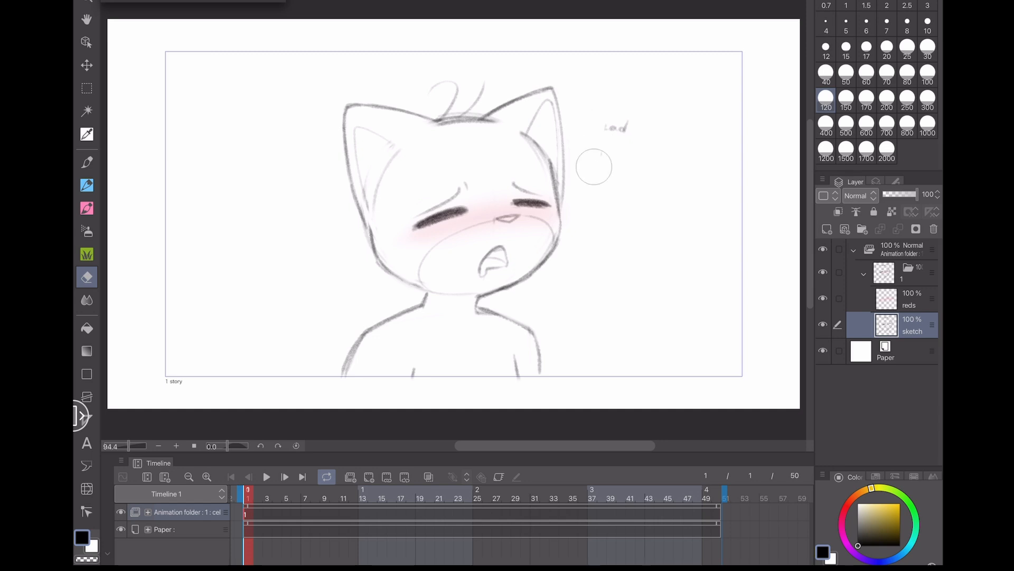
mouse_move(587, 147)
mouse_down()
mouse_move(613, 93)
mouse_move(642, 91)
mouse_move(630, 111)
mouse_move(599, 105)
mouse_up()
- Create a new animation folder above the sketch folder and set its layer color
click(350, 477)
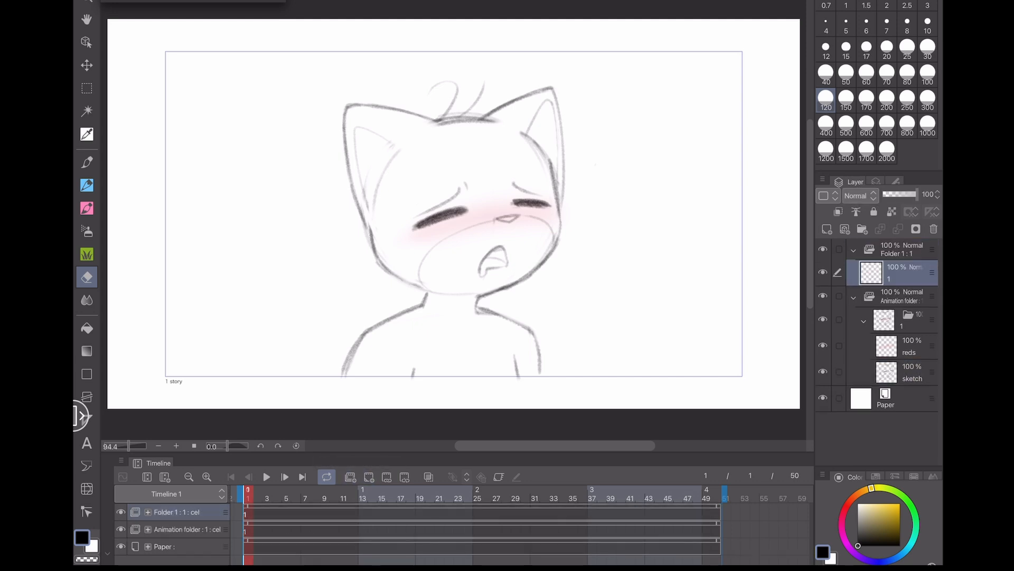
click(901, 250)
click(636, 1)
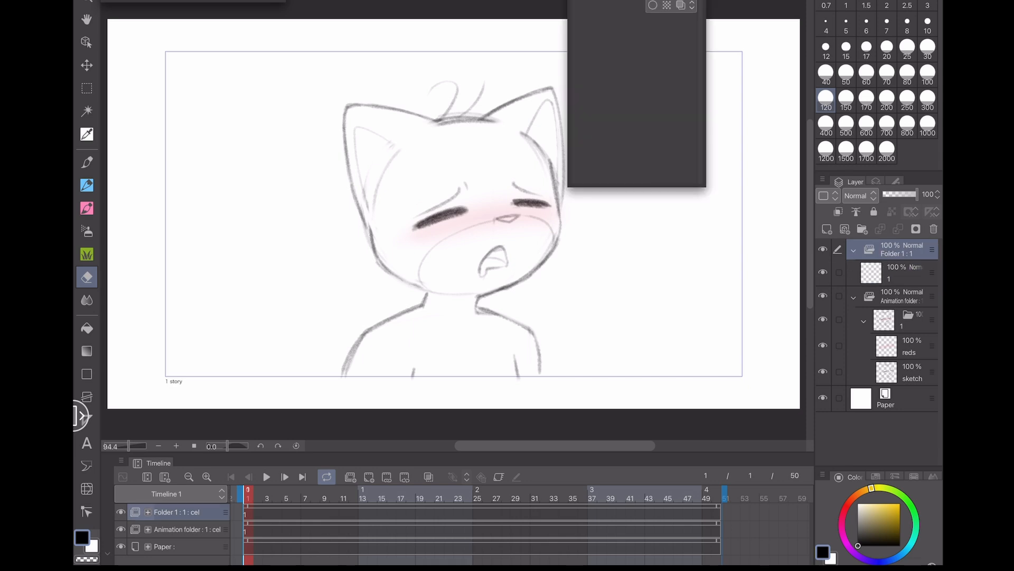
click(701, 10)
click(761, 211)
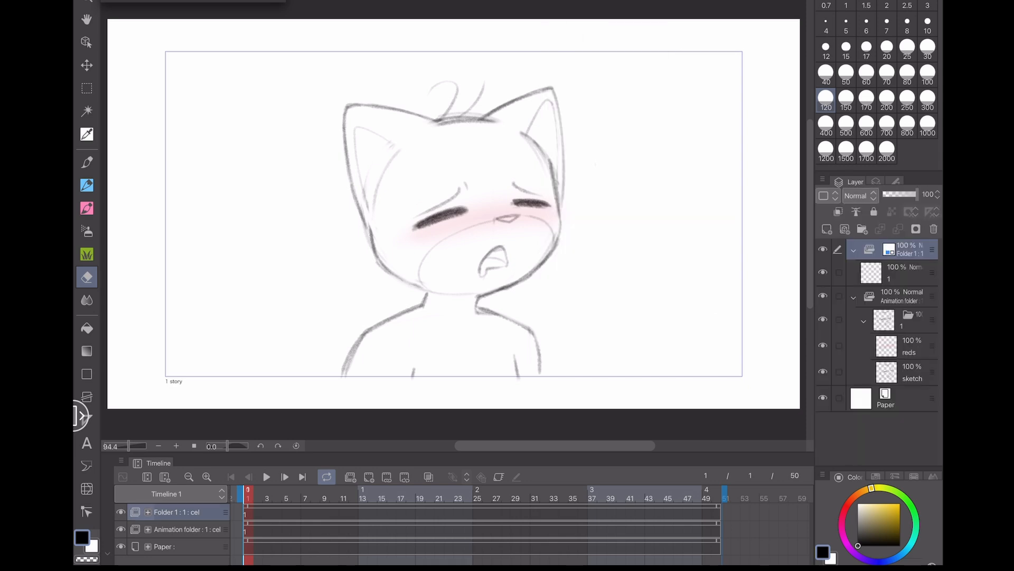
- Draw two trial strokes on cel 1 of the new folder with the pen and undo them
click(87, 185)
click(904, 273)
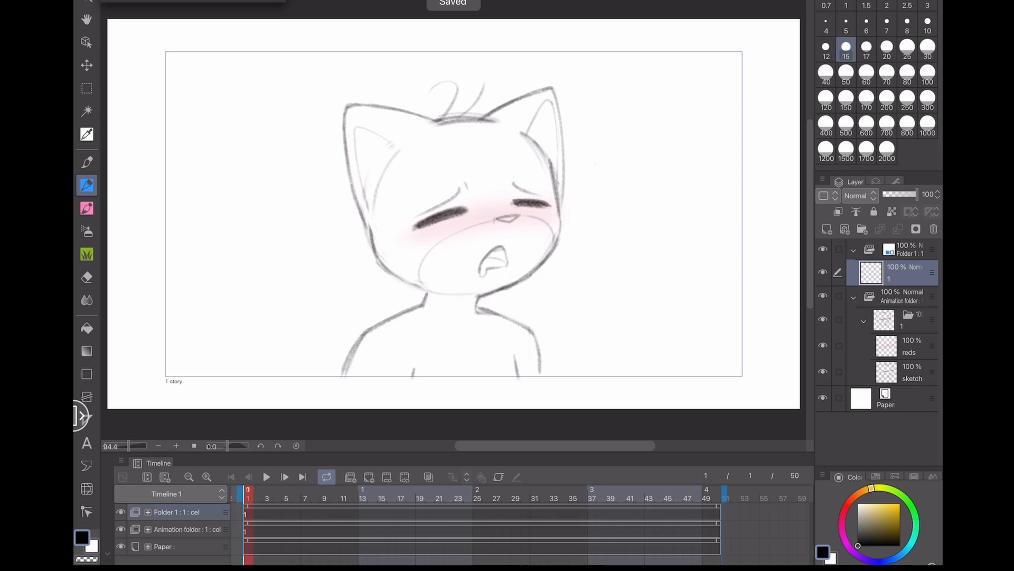
drag(609, 167, 577, 253)
drag(622, 197, 581, 293)
key(ctrl+z)
key(ctrl+z)
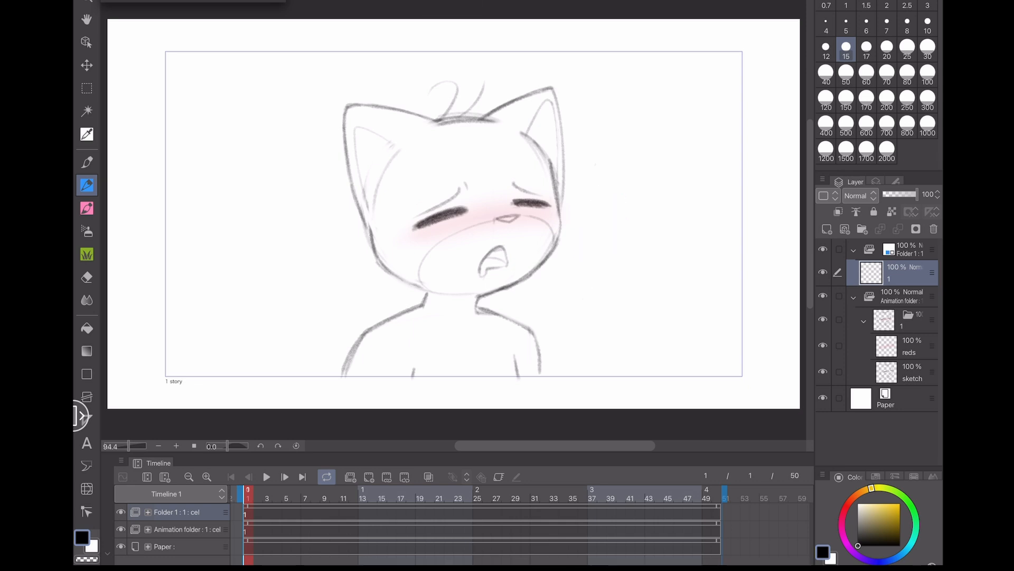
- Write a blue "head" note with small curved arrows beside the sketch on cel 1 of the new folder
mouse_move(589, 105)
mouse_down()
mouse_move(595, 121)
mouse_move(624, 122)
mouse_up()
drag(627, 108, 613, 144)
scroll(626, 73, up, 6)
mouse_move(570, 314)
mouse_down()
mouse_move(535, 303)
mouse_move(550, 309)
mouse_up()
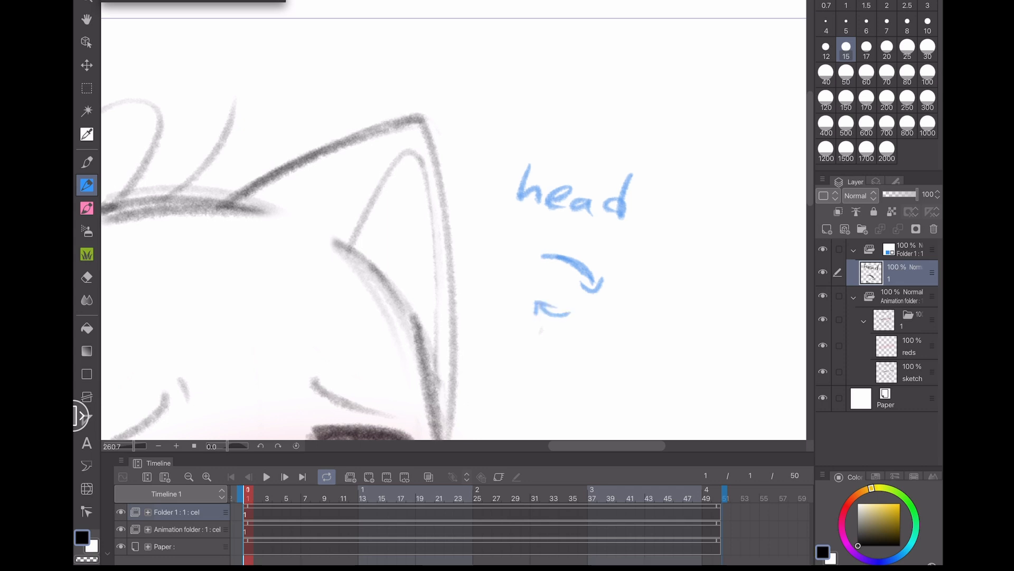
scroll(636, 163, down, 4)
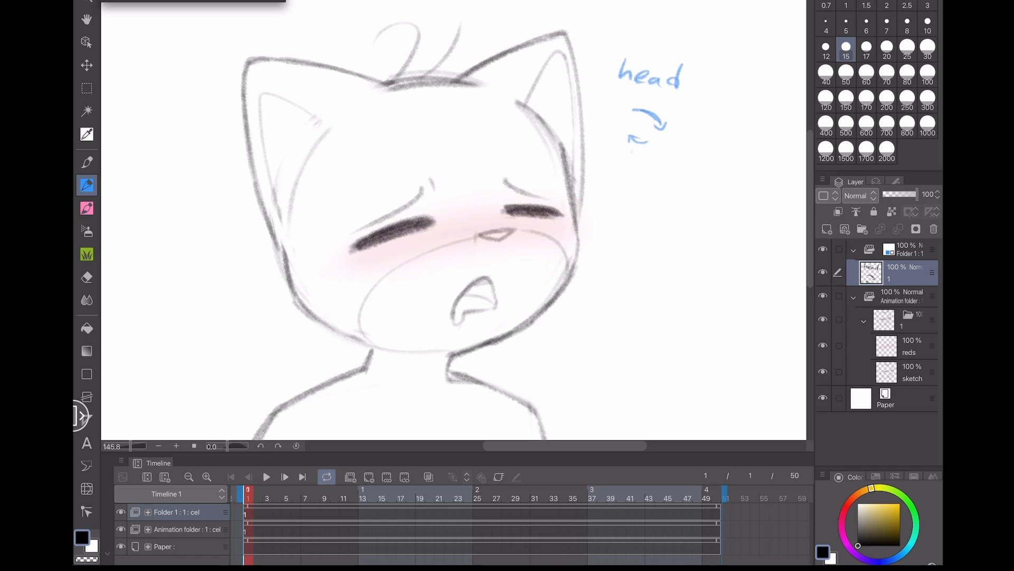
mouse_move(460, 104)
mouse_down()
mouse_move(561, 151)
mouse_move(573, 140)
mouse_up()
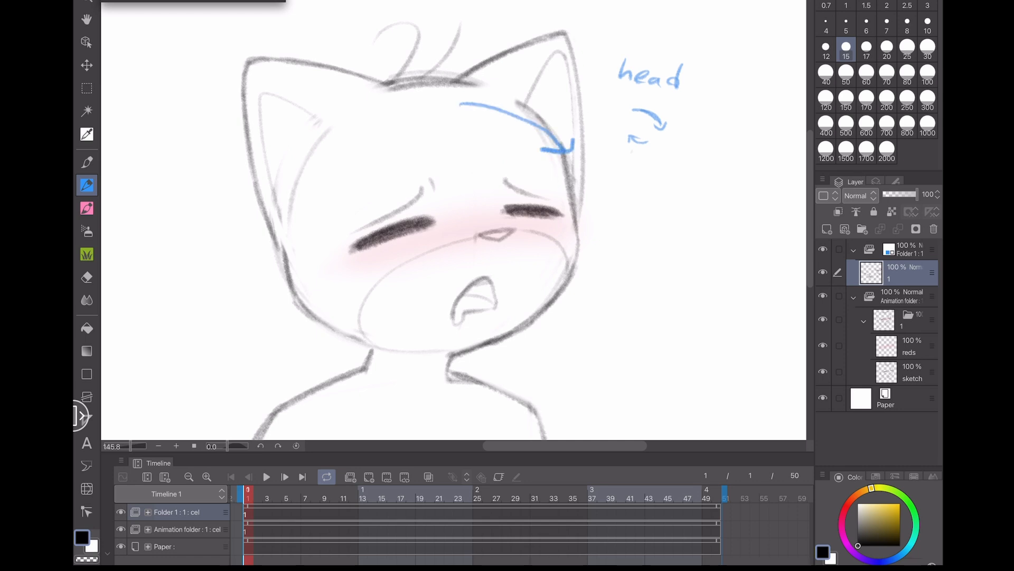
mouse_move(399, 357)
mouse_down()
mouse_move(371, 323)
mouse_move(385, 338)
mouse_up()
key(ctrl+z)
key(ctrl+z)
key(ctrl+z)
key(ctrl+z)
key(ctrl+z)
key(ctrl+z)
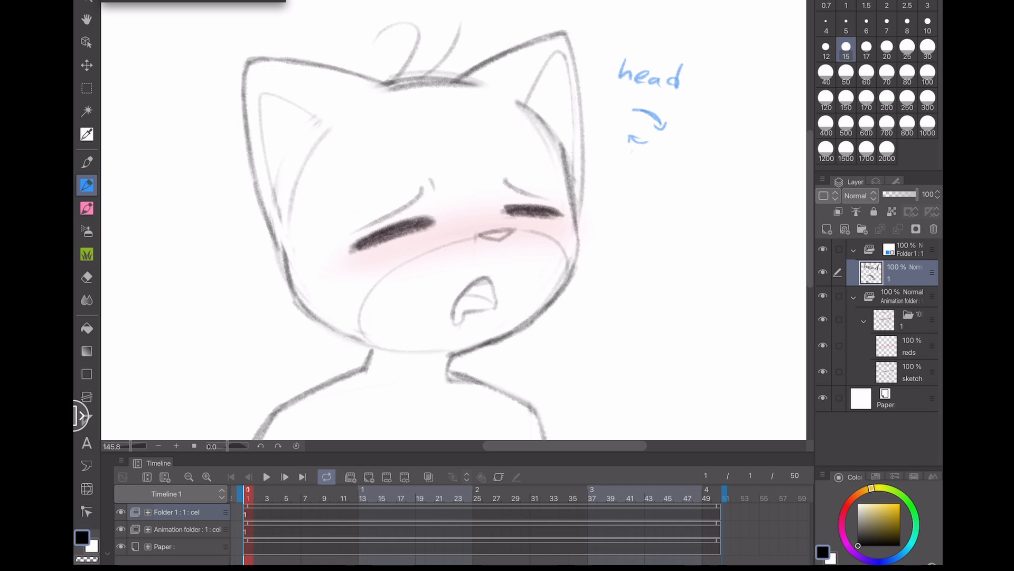
- Touch up the small curved arrows under the head note
drag(636, 141, 628, 128)
drag(628, 128, 636, 136)
scroll(476, 227, down, 3)
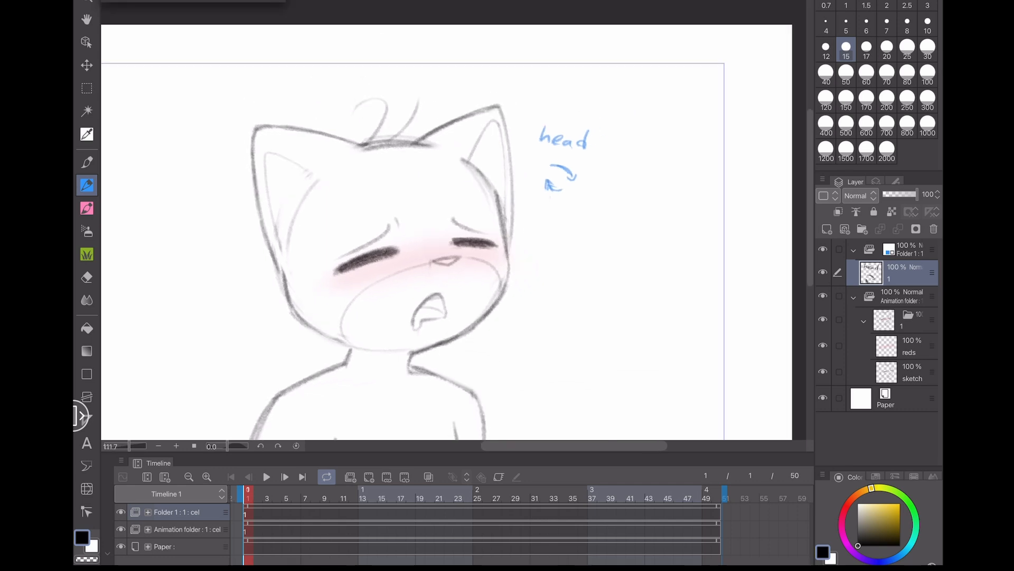
drag(507, 365, 561, 301)
drag(528, 264, 564, 267)
scroll(455, 227, down, 1)
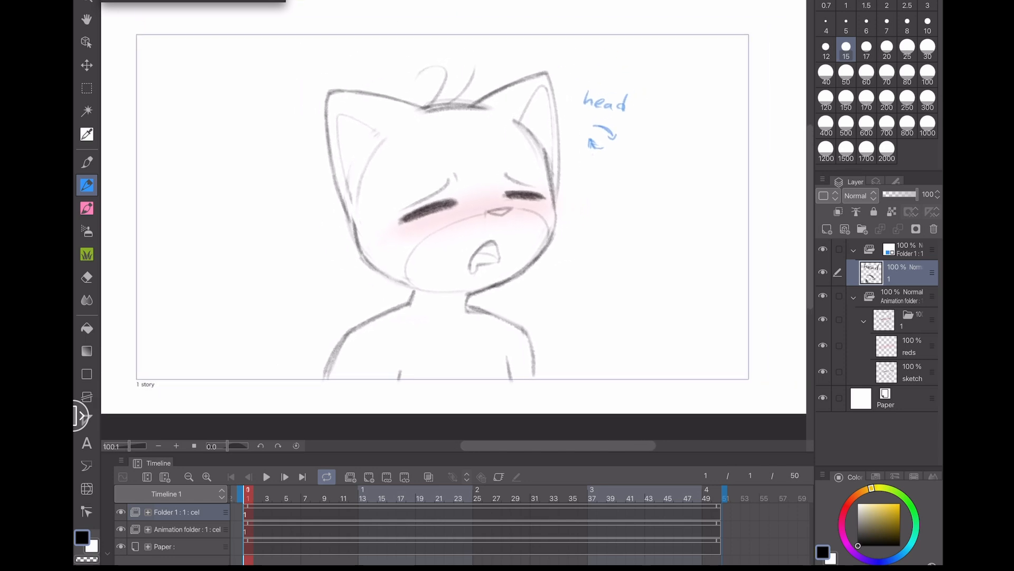
drag(454, 227, 455, 251)
scroll(454, 227, up, 1)
scroll(454, 228, down, 1)
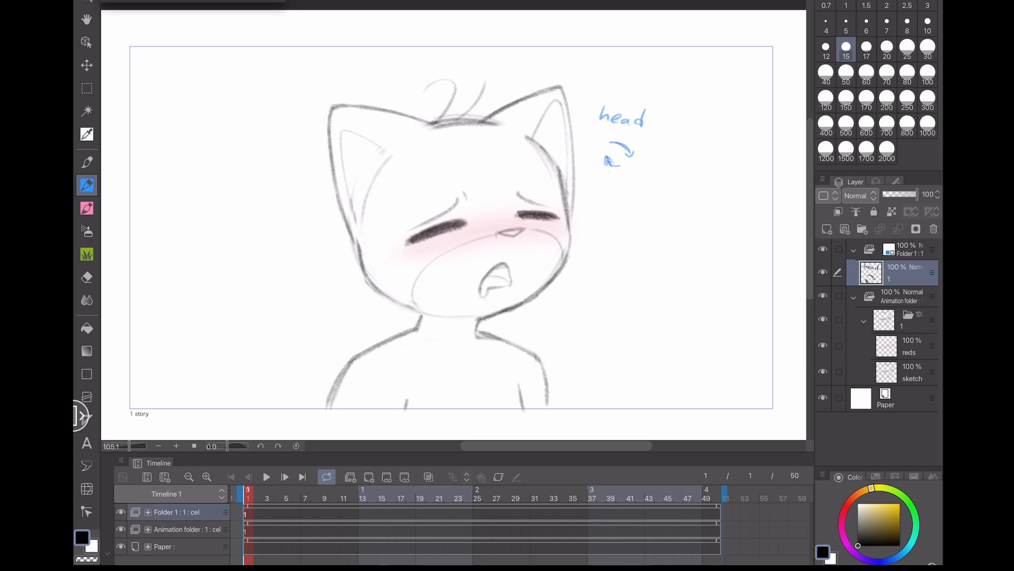
- Add a new layer above the sketch layer and save the file
click(911, 372)
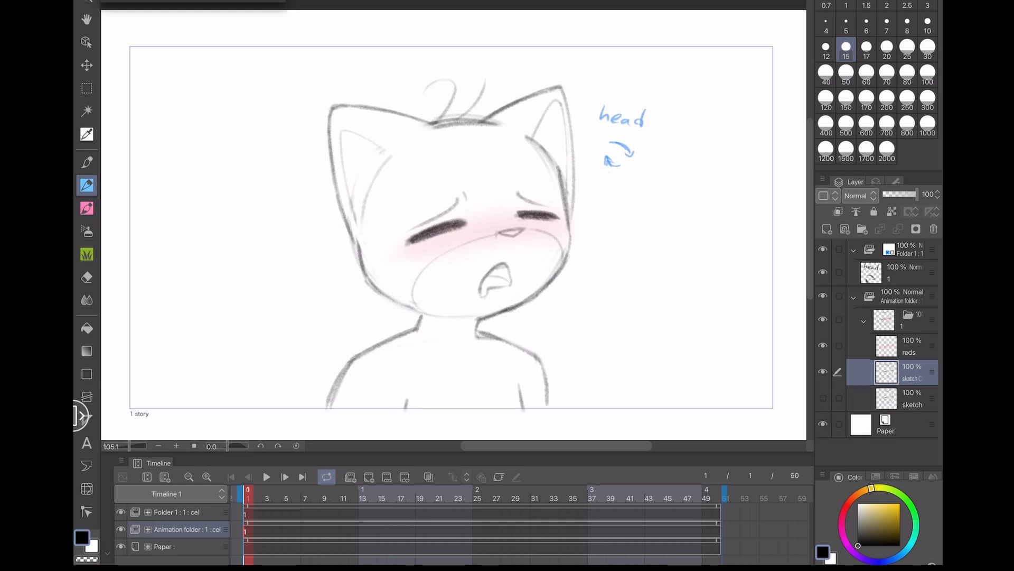
key(ctrl+s)
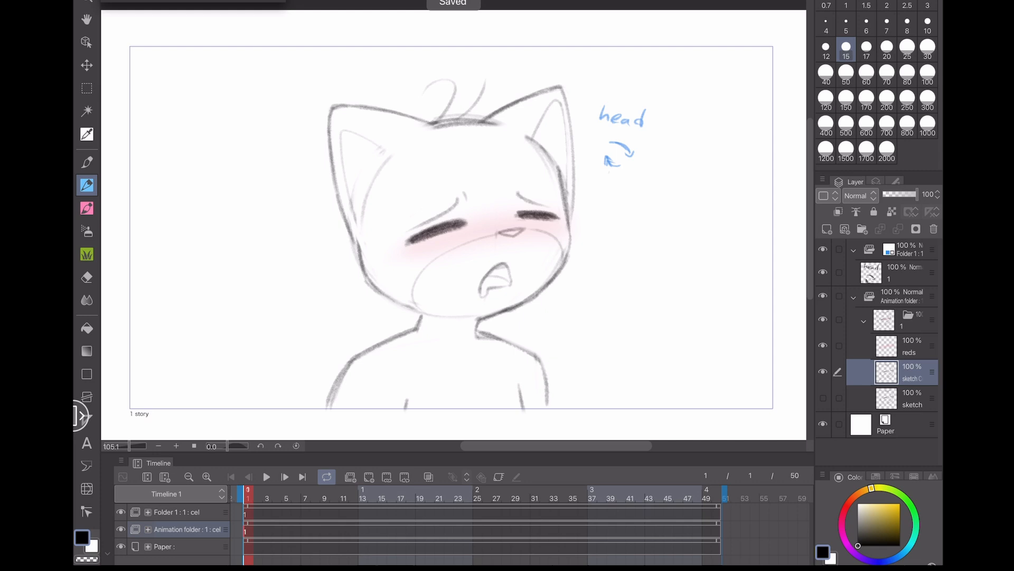
scroll(543, 223, up, 2)
drag(301, 257, 301, 341)
key(ctrl+z)
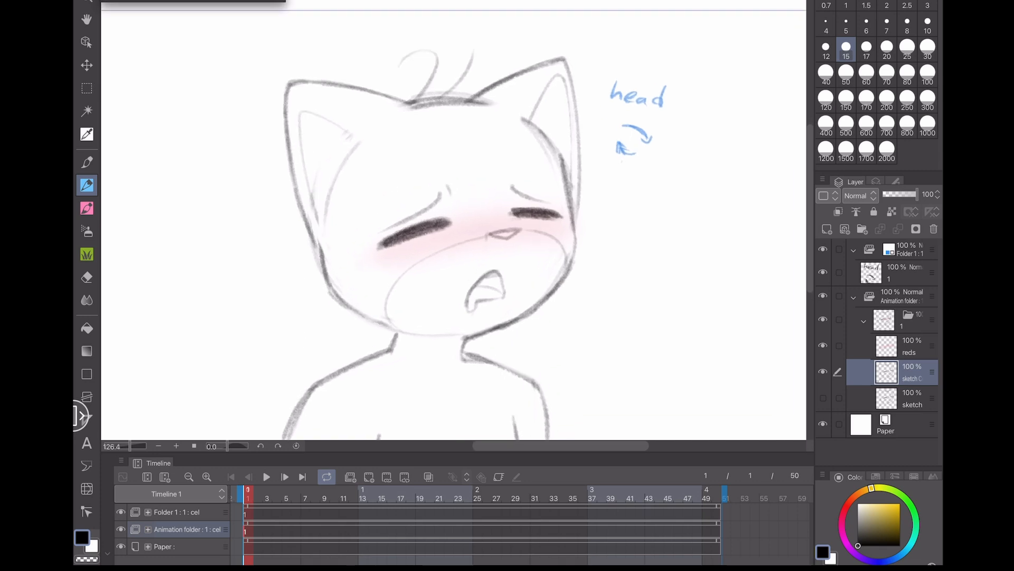
- Set the pen size to 20 and sketch round headphone ear cups on both sides of the head
click(887, 49)
drag(265, 211, 275, 332)
key(ctrl+z)
drag(207, 327, 211, 366)
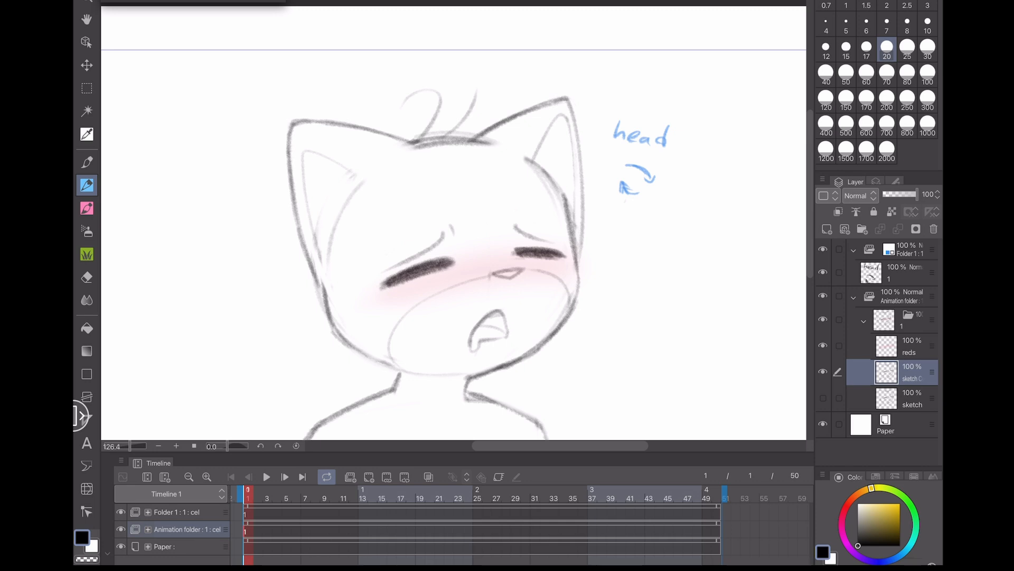
mouse_move(300, 205)
mouse_down()
mouse_move(339, 178)
mouse_move(348, 274)
mouse_move(343, 211)
mouse_up()
mouse_move(543, 161)
mouse_down()
mouse_move(602, 193)
mouse_move(582, 260)
mouse_move(547, 165)
mouse_move(552, 189)
mouse_up()
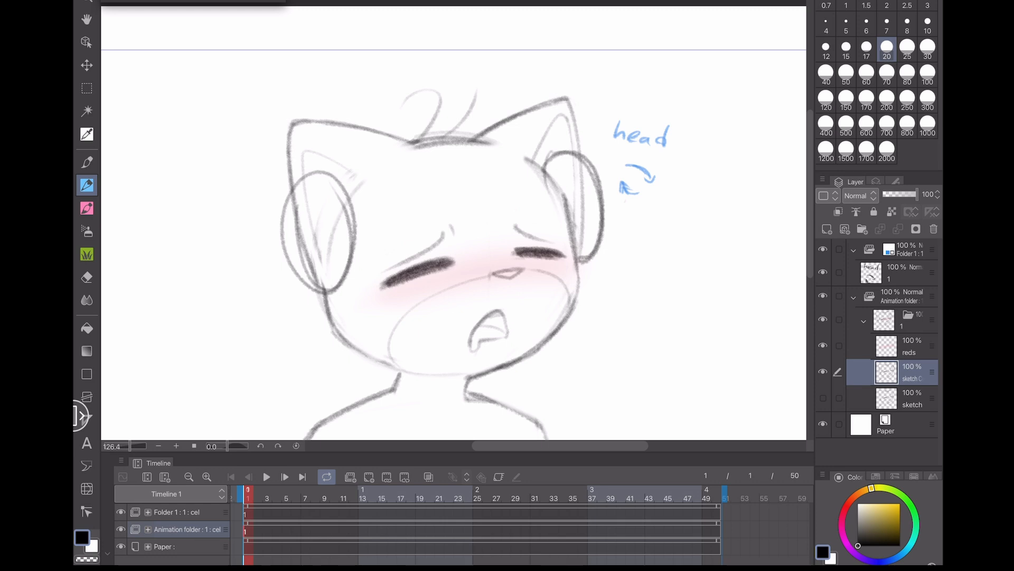
- Add inner rims to the left and right ear cups
mouse_move(341, 291)
mouse_down()
mouse_move(323, 170)
mouse_move(291, 256)
mouse_move(367, 182)
mouse_up()
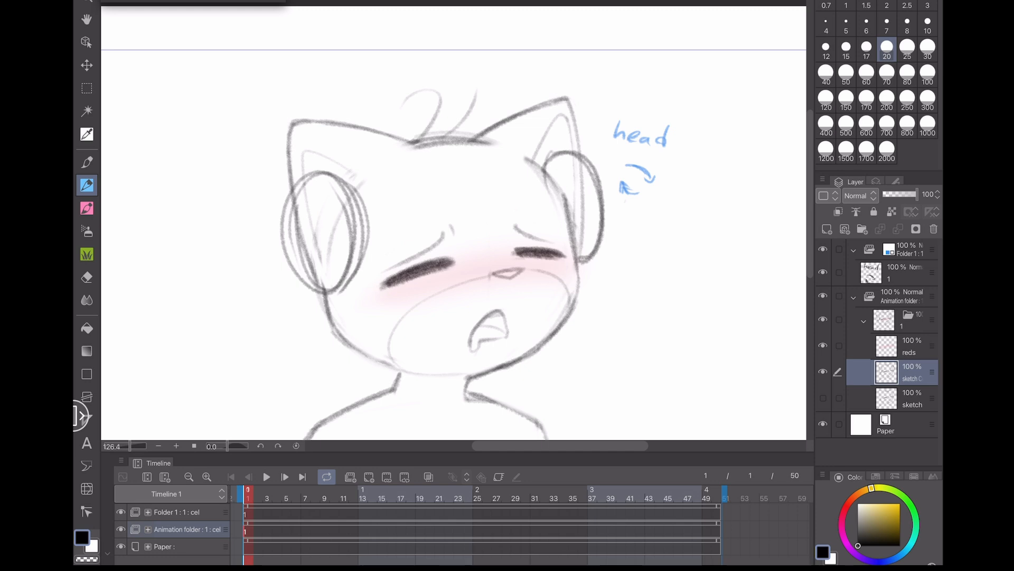
mouse_move(538, 167)
mouse_down()
mouse_move(604, 194)
mouse_move(614, 239)
mouse_up()
mouse_move(536, 167)
mouse_down()
mouse_move(554, 153)
mouse_move(579, 157)
mouse_up()
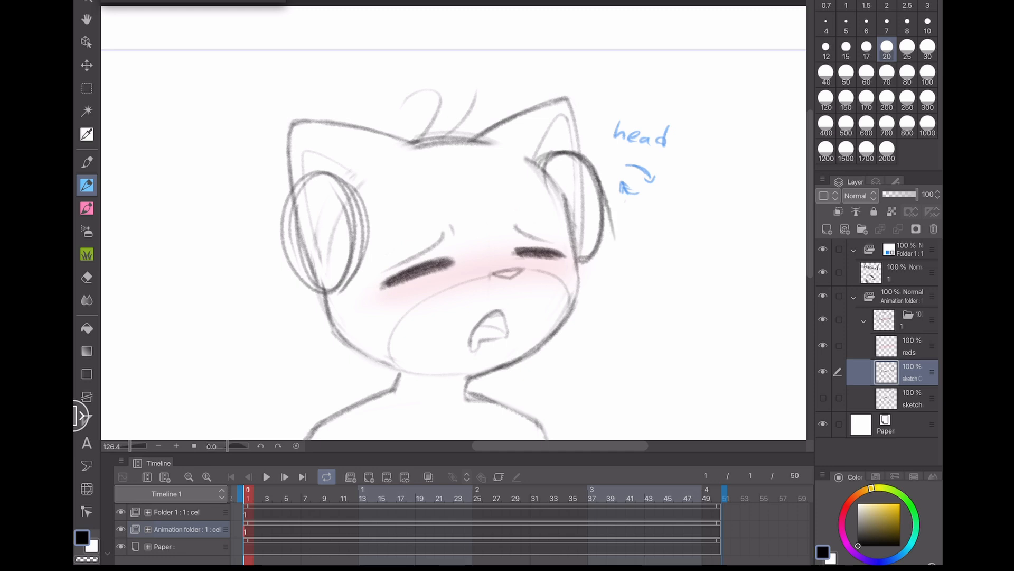
mouse_move(342, 184)
mouse_down()
mouse_move(329, 170)
mouse_move(339, 295)
mouse_move(354, 191)
mouse_move(520, 156)
mouse_move(425, 146)
mouse_move(547, 158)
mouse_move(481, 119)
mouse_move(350, 146)
mouse_move(345, 178)
mouse_up()
key(ctrl+z)
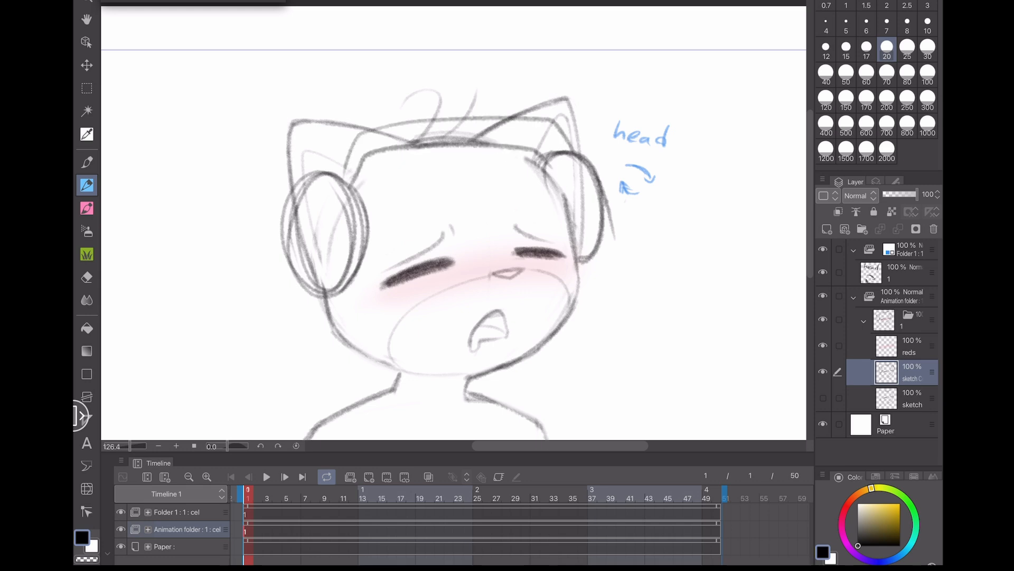
key(ctrl+z)
- Draw the headband across the top of the head between the two ear cups
key(ctrl+z)
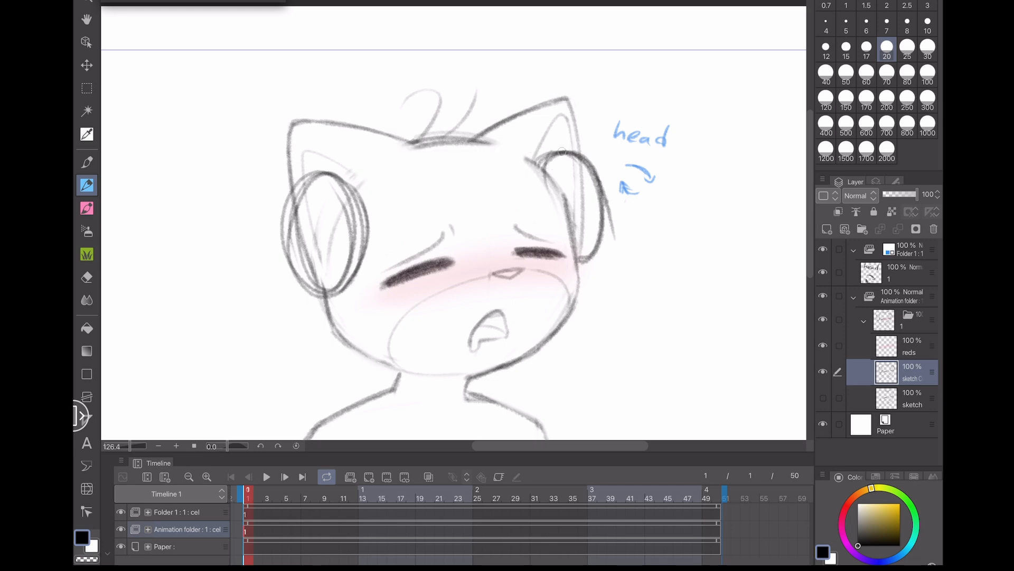
mouse_move(564, 153)
mouse_down()
mouse_move(467, 112)
mouse_move(323, 170)
mouse_move(377, 118)
mouse_move(563, 144)
mouse_move(505, 135)
mouse_move(363, 159)
mouse_move(327, 177)
mouse_move(332, 138)
mouse_up()
key(ctrl+z)
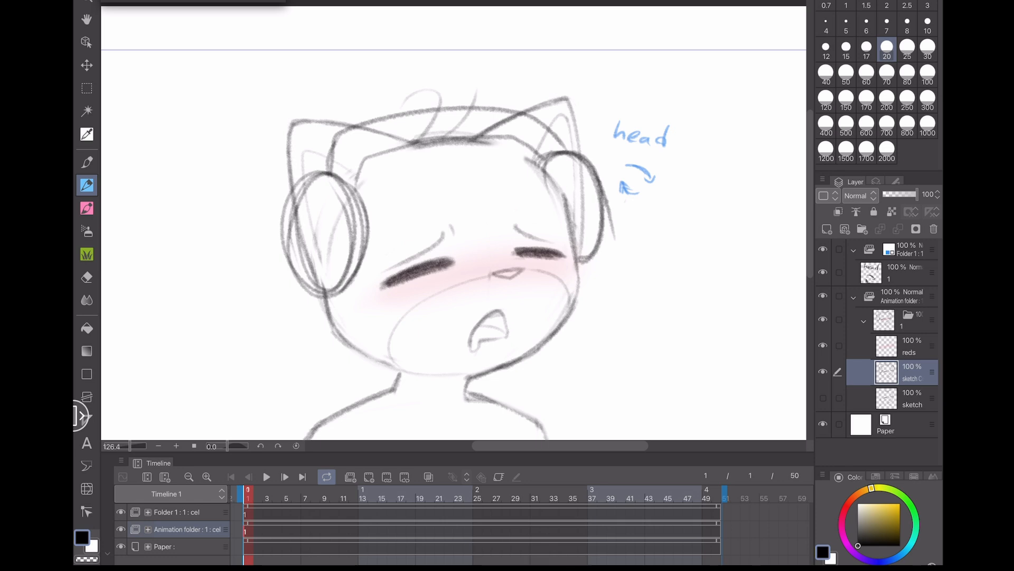
mouse_move(429, 141)
mouse_down()
mouse_move(440, 97)
mouse_move(444, 112)
mouse_move(413, 94)
mouse_up()
key(ctrl+z)
key(ctrl+z)
mouse_move(440, 144)
mouse_down()
mouse_move(482, 96)
mouse_move(413, 136)
mouse_move(349, 139)
mouse_up()
- Switch to the eraser at size 100 and erase the ear lines overlapping the ear cups
key(e)
click(475, 97)
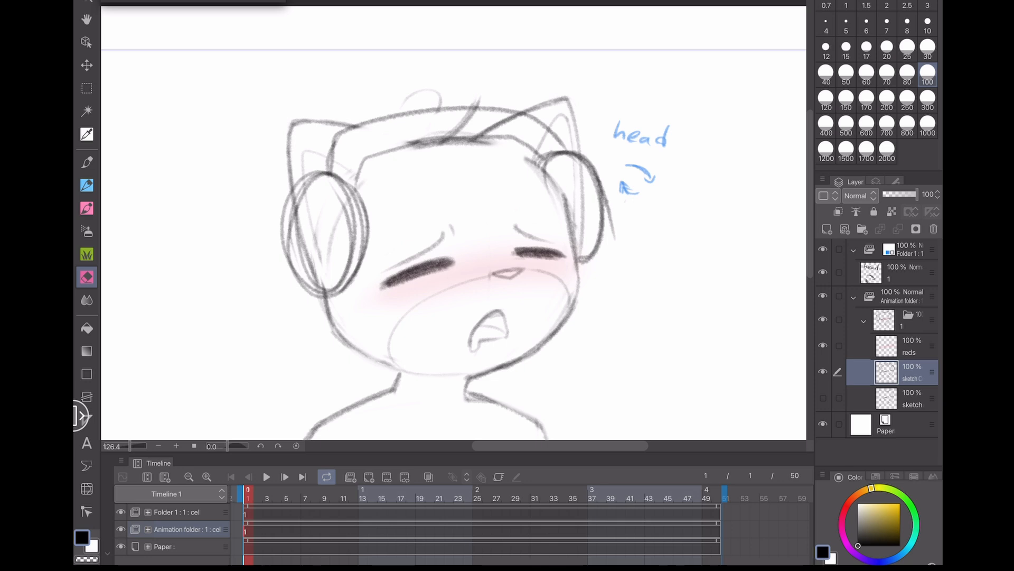
mouse_move(506, 122)
mouse_down()
mouse_move(474, 132)
mouse_move(516, 115)
mouse_move(534, 146)
mouse_up()
mouse_move(346, 195)
mouse_down()
mouse_move(333, 264)
mouse_move(317, 190)
mouse_move(317, 286)
mouse_move(334, 190)
mouse_move(298, 249)
mouse_up()
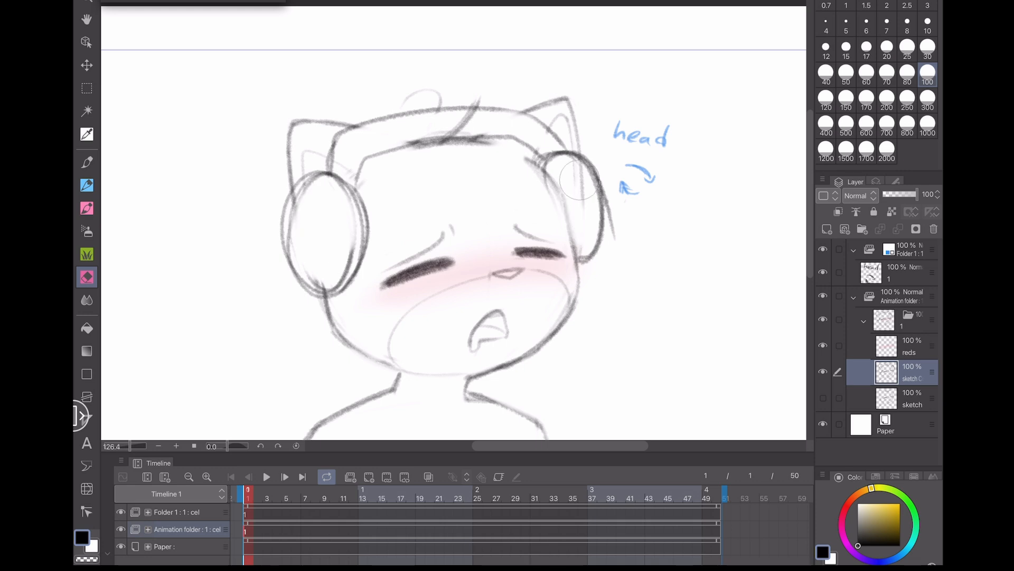
scroll(455, 243, down, 3)
drag(316, 226, 338, 210)
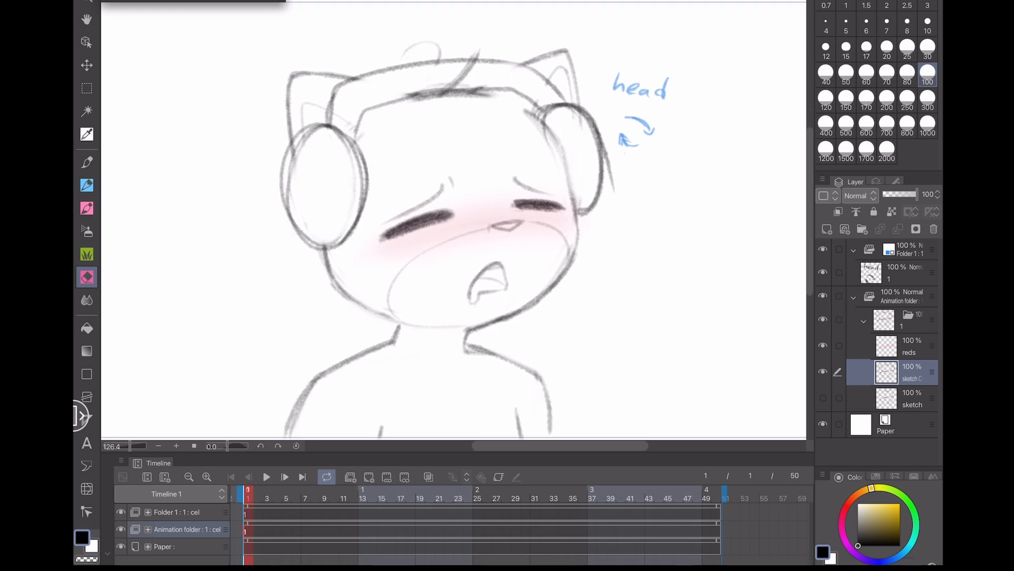
- Switch back to the pen and thicken the headband with a second parallel stroke
key(p)
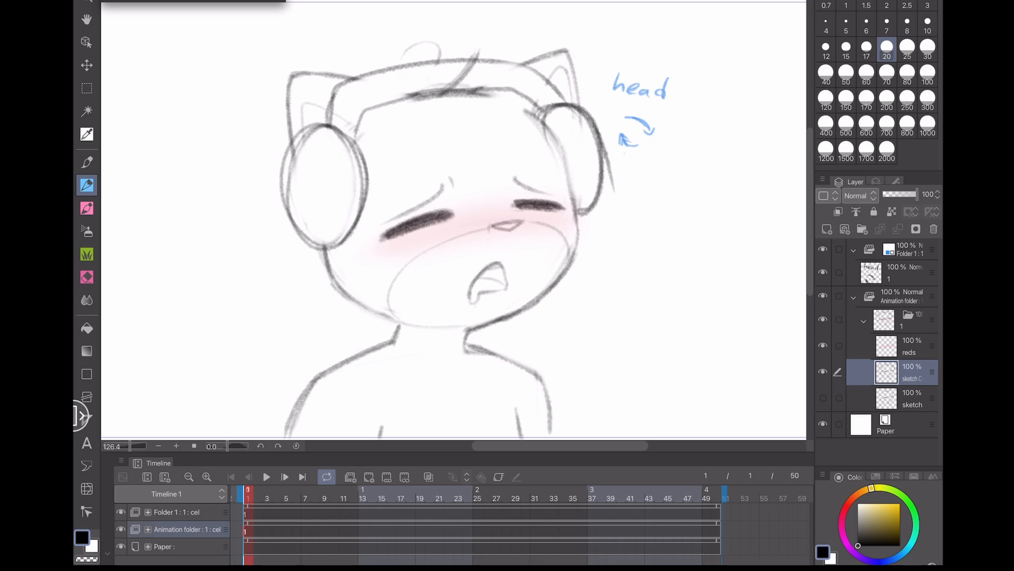
mouse_move(309, 132)
mouse_down()
mouse_move(354, 128)
mouse_move(363, 159)
mouse_up()
key(ctrl+z)
drag(246, 371, 222, 371)
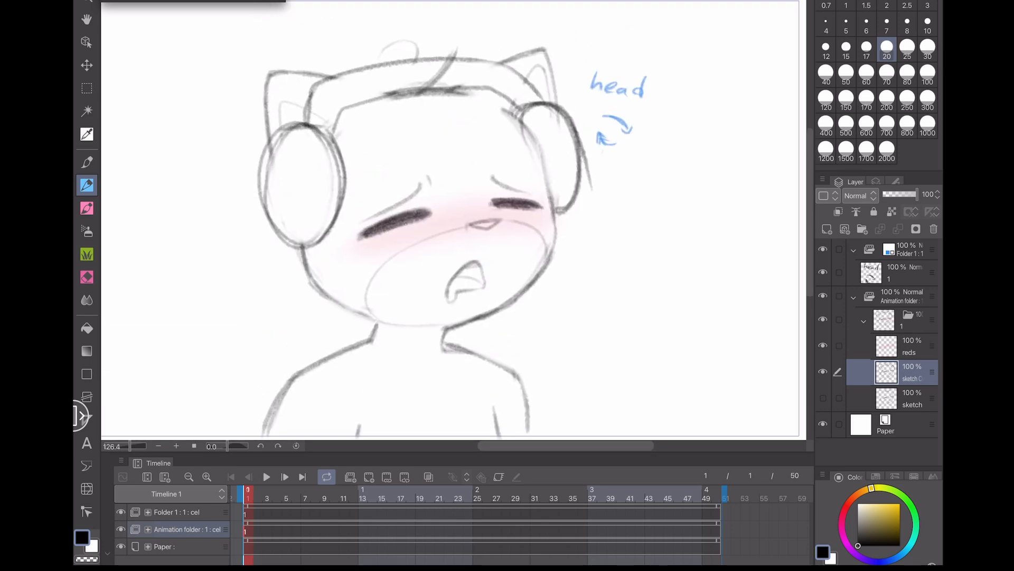
scroll(265, 276, down, 3)
drag(385, 238, 447, 230)
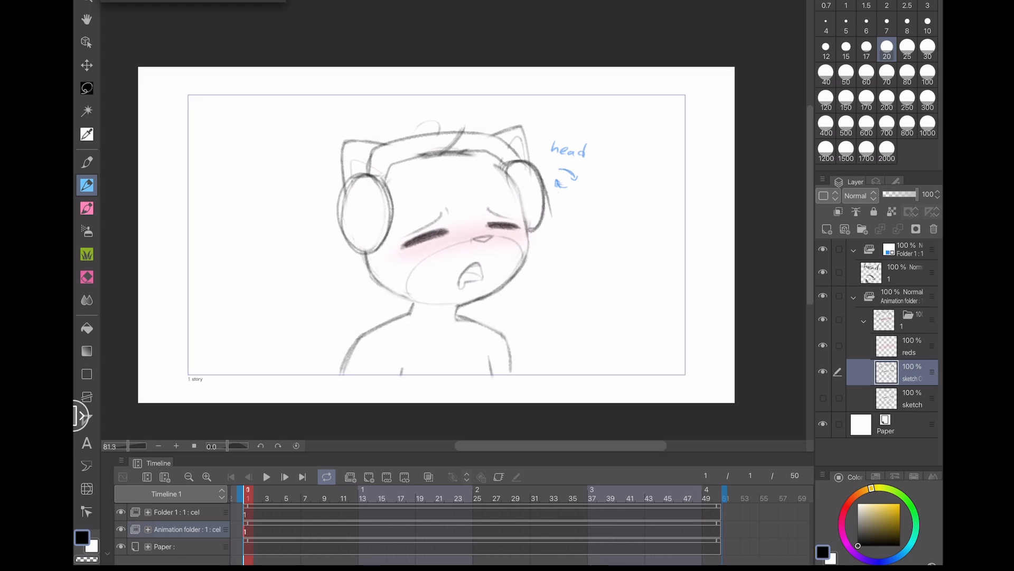
scroll(553, 74, up, 3)
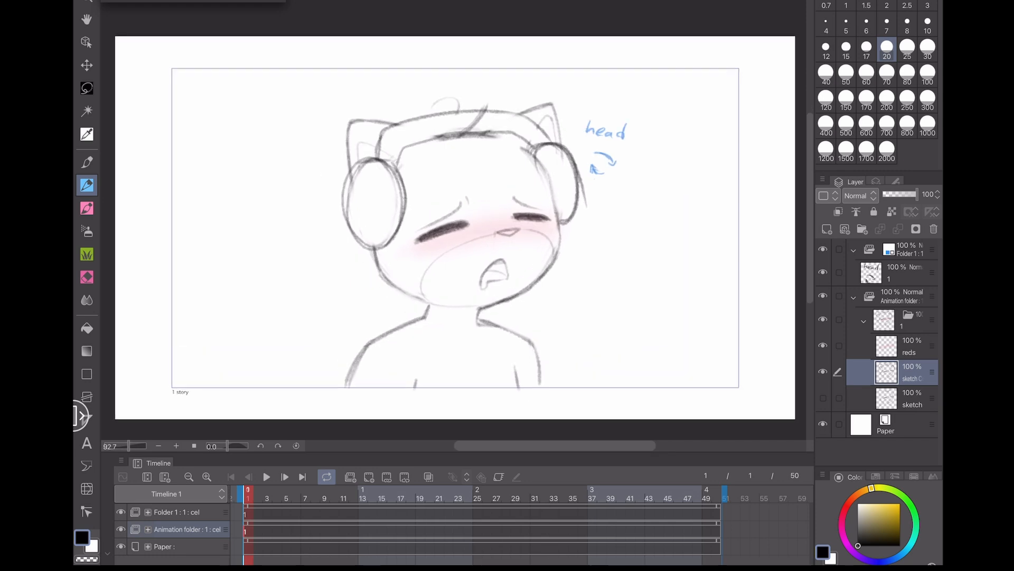
scroll(261, 227, up, 4)
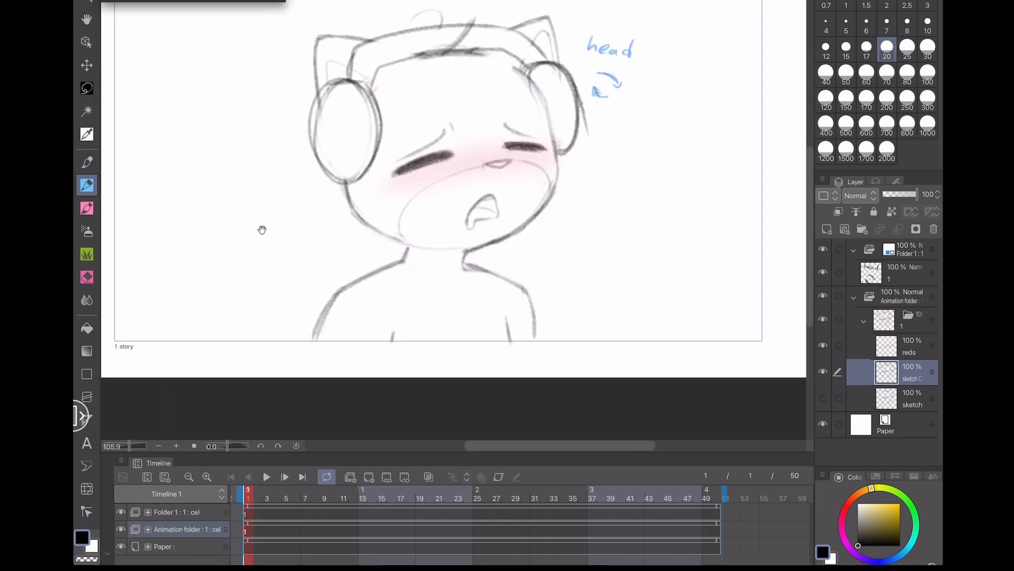
drag(320, 110, 394, 118)
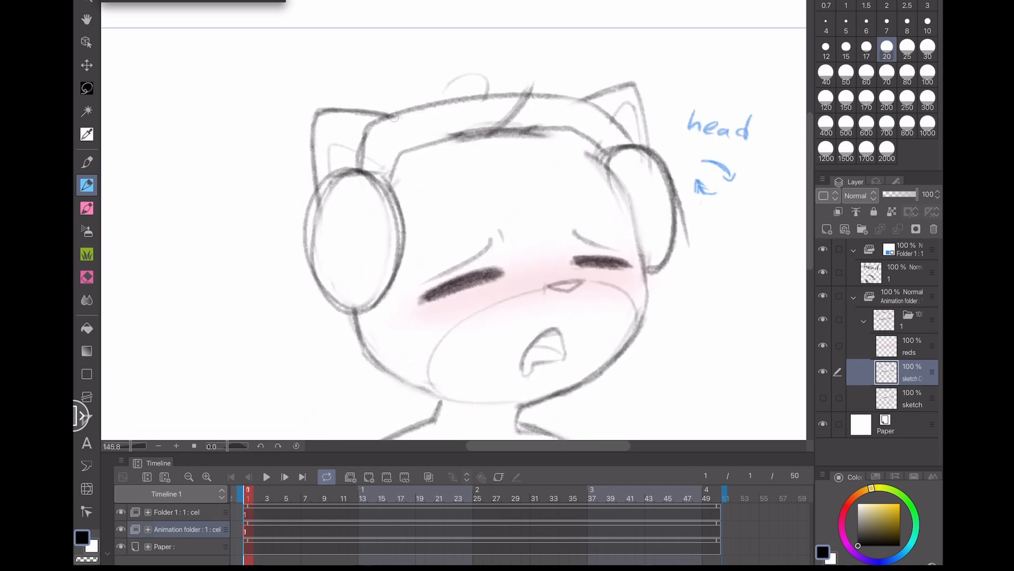
mouse_move(359, 170)
mouse_down()
mouse_move(354, 152)
mouse_move(434, 101)
mouse_up()
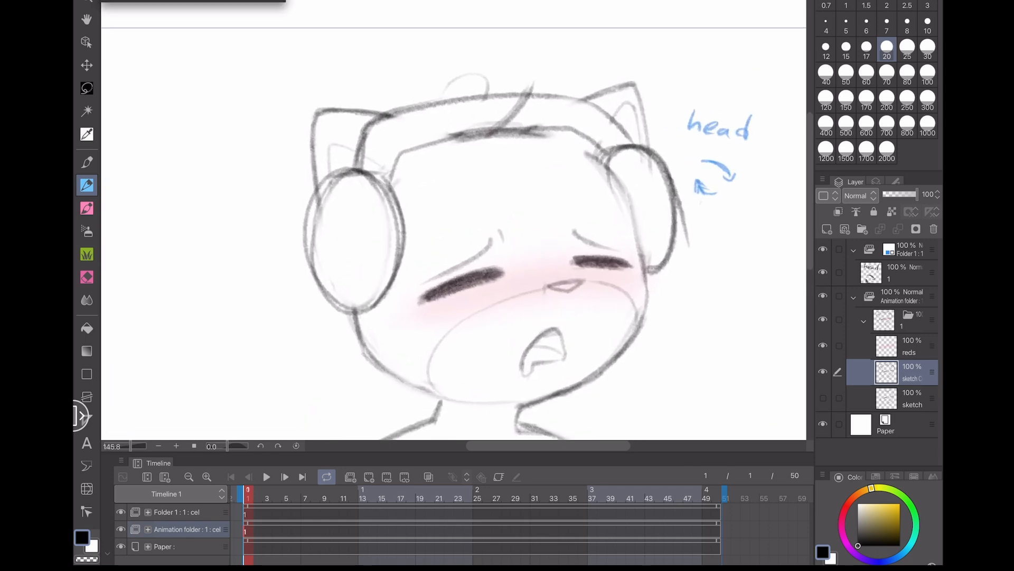
drag(386, 188, 423, 144)
mouse_move(379, 183)
mouse_down()
mouse_move(391, 141)
mouse_move(517, 114)
mouse_up()
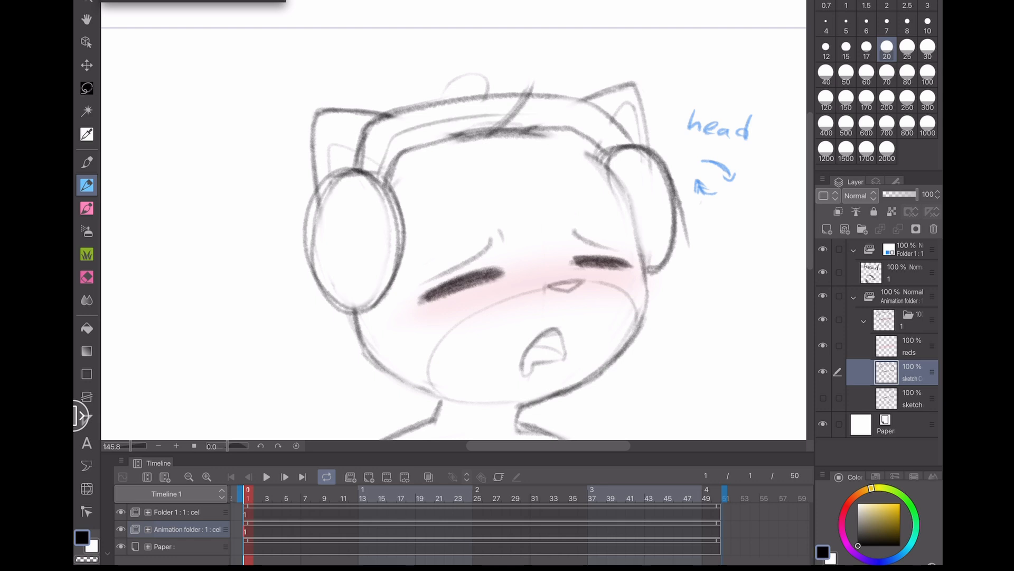
- Redraw the headband's edge strokes over the head and save the file
key(ctrl+z)
mouse_move(609, 164)
mouse_down()
mouse_move(582, 128)
mouse_move(532, 127)
mouse_up()
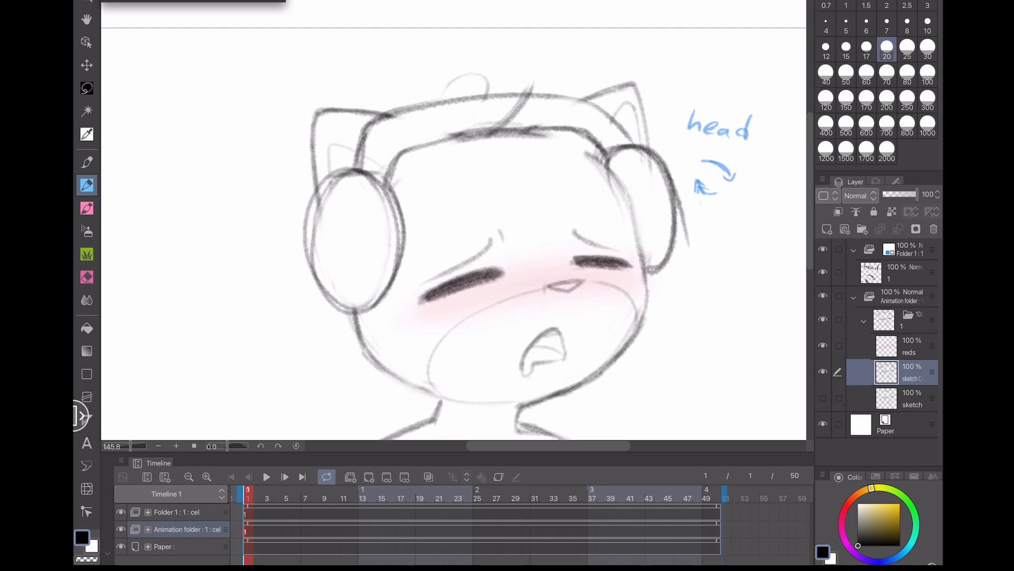
mouse_move(637, 146)
mouse_down()
mouse_move(582, 97)
mouse_move(518, 96)
mouse_up()
mouse_move(238, 359)
mouse_down()
mouse_move(197, 301)
mouse_move(198, 331)
mouse_up()
scroll(374, 187, down, 5)
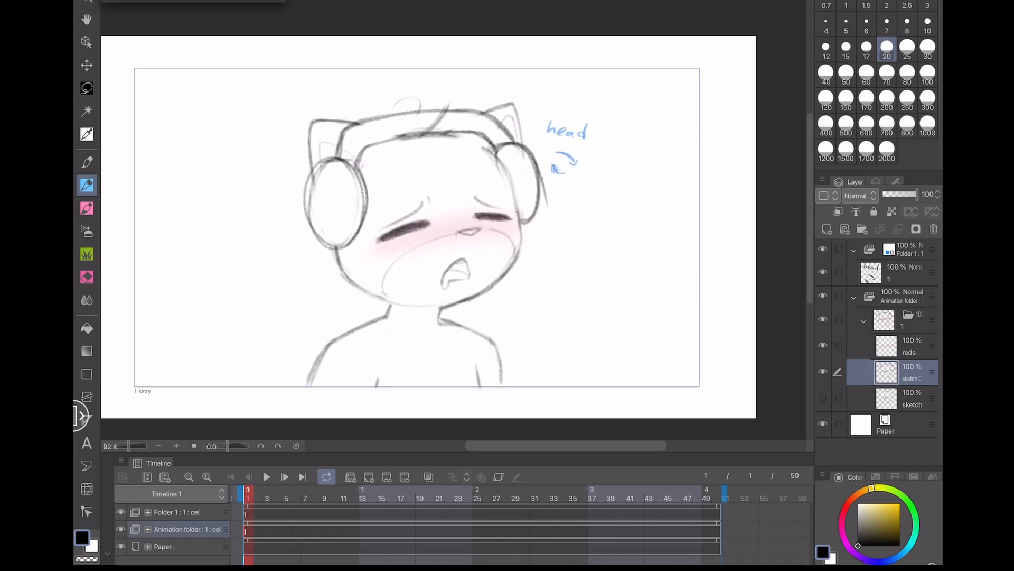
key(ctrl+s)
- Try adding a new cel at frame 7 of Folder 1, undo it, and reselect the headphone sketch layer
mouse_move(324, 174)
mouse_down()
mouse_move(343, 168)
mouse_move(319, 232)
mouse_up()
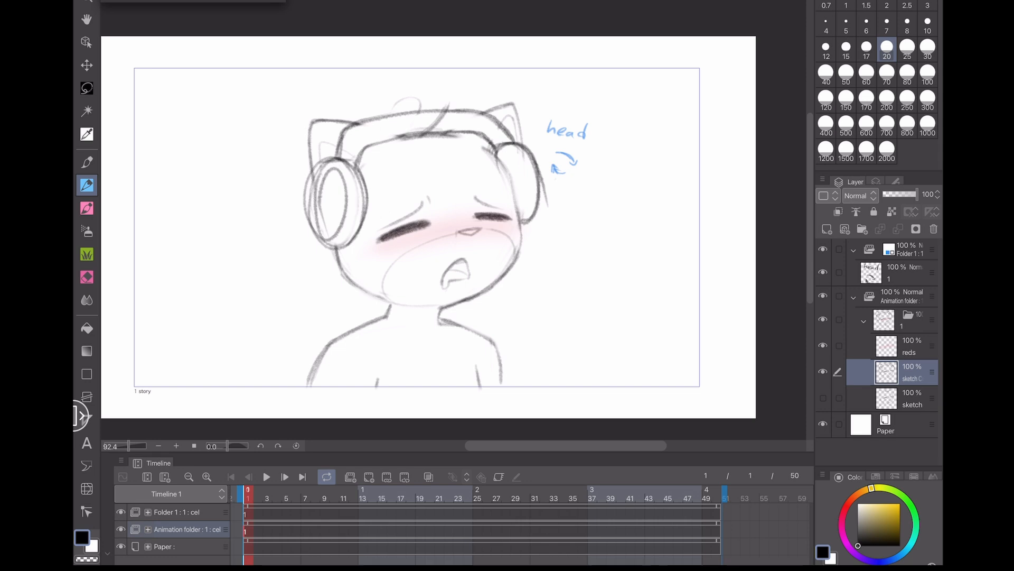
click(305, 513)
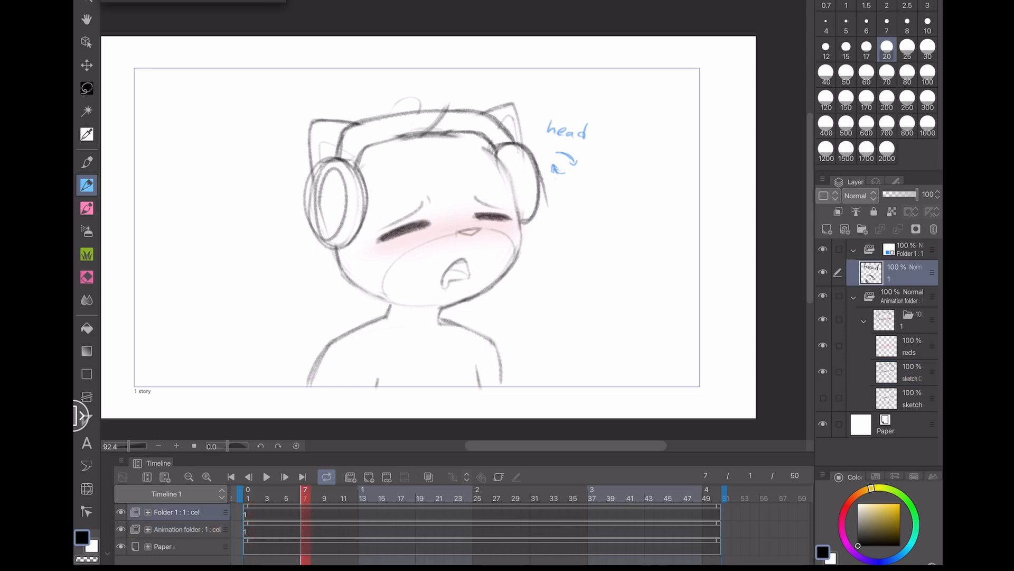
click(369, 477)
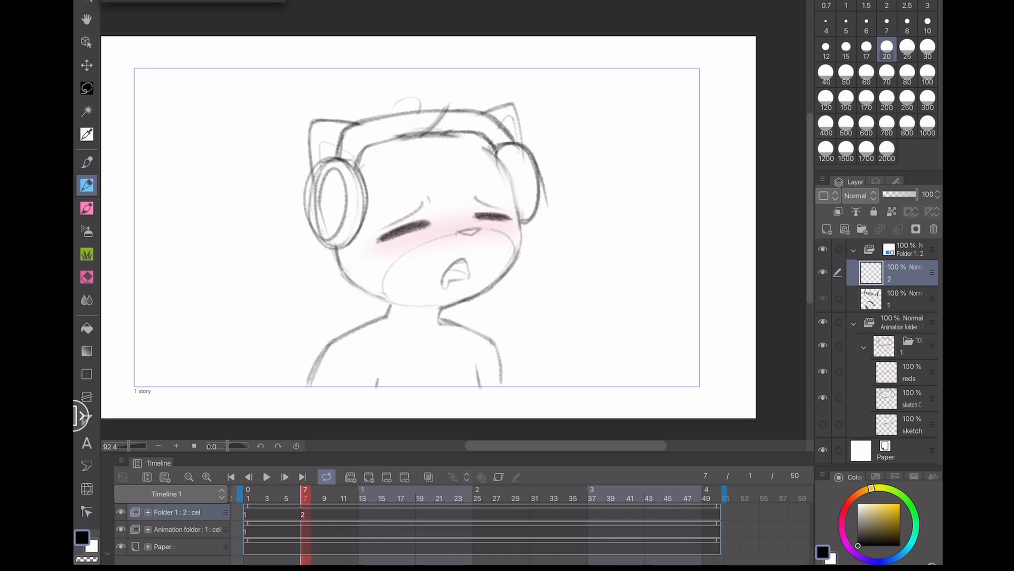
key(ctrl+z)
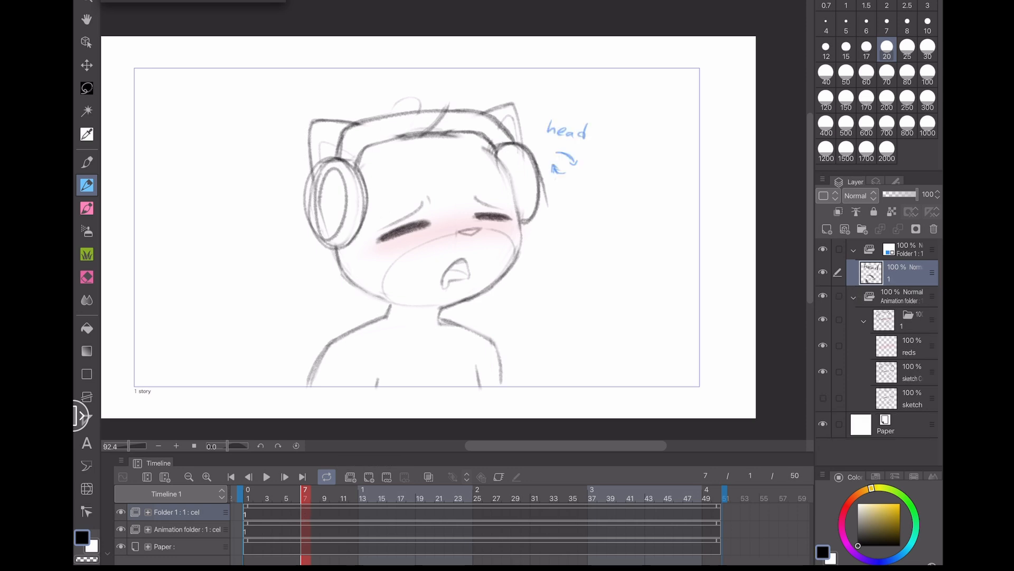
key(ctrl+z)
click(911, 372)
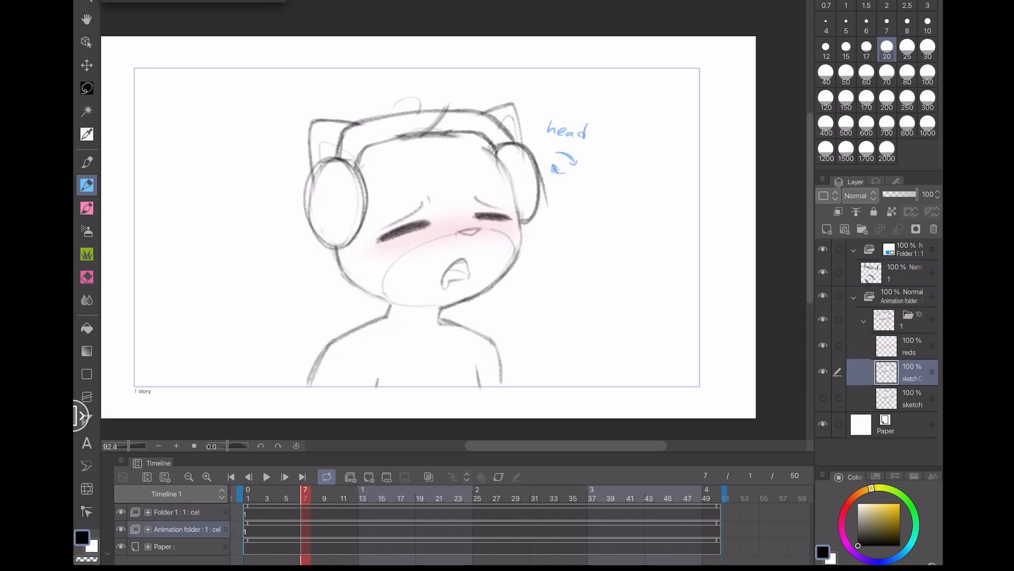
- Go to frame 1 and add a stroke along the left ear cup's outline
click(248, 498)
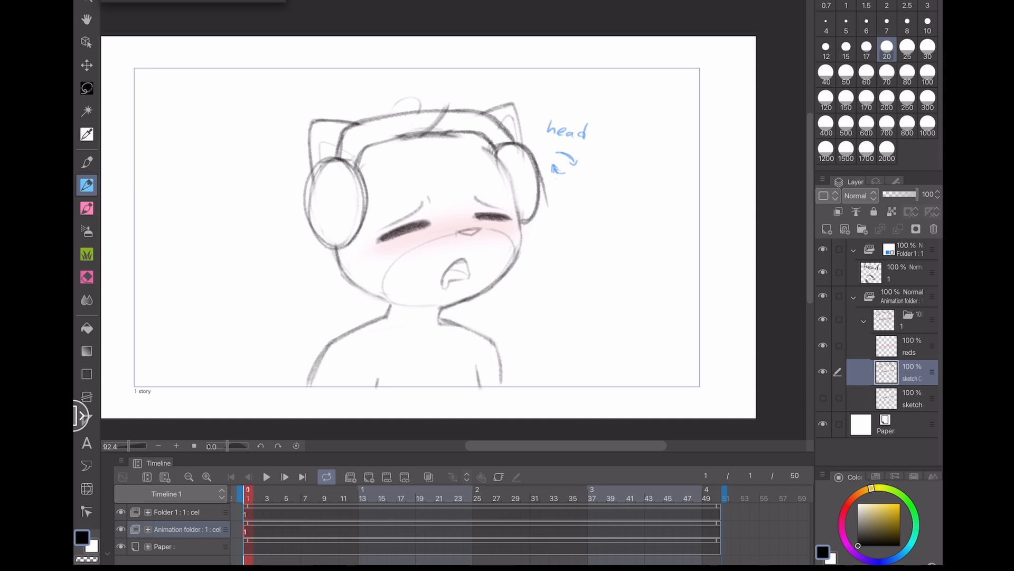
drag(317, 177, 332, 240)
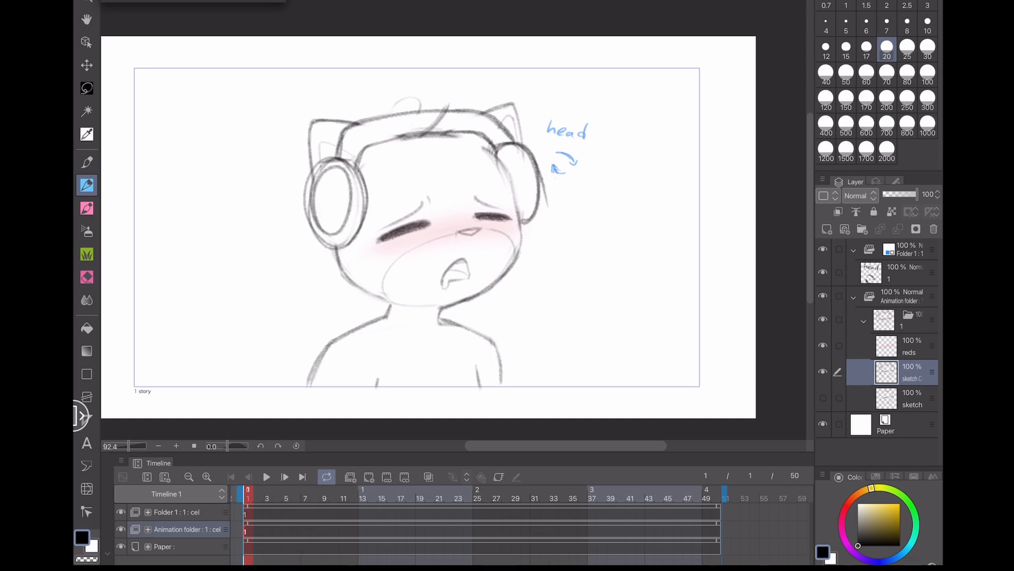
- Add a new animation cel at frame 10, turn on onion skin, and save the file
click(334, 498)
click(369, 477)
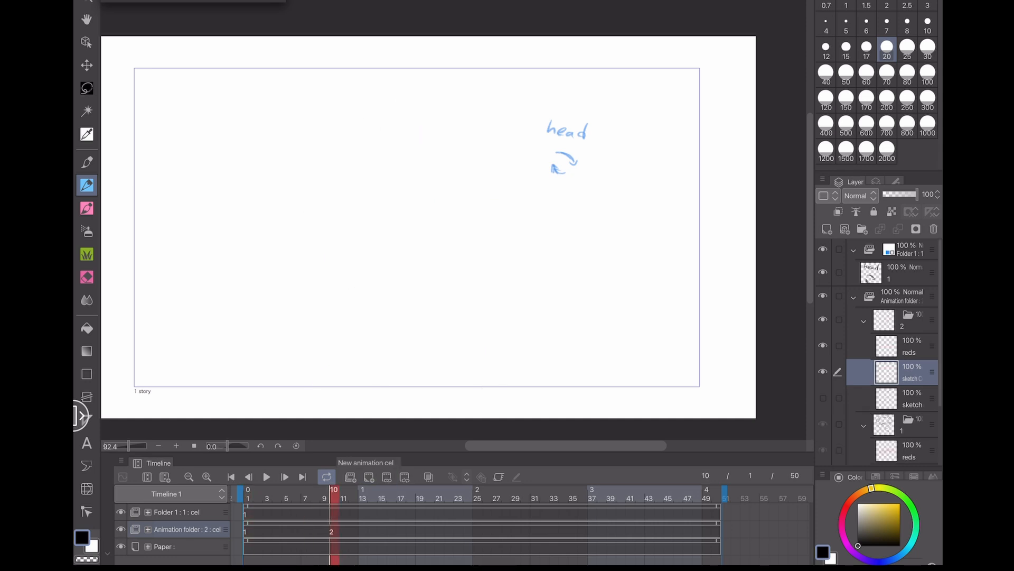
click(429, 477)
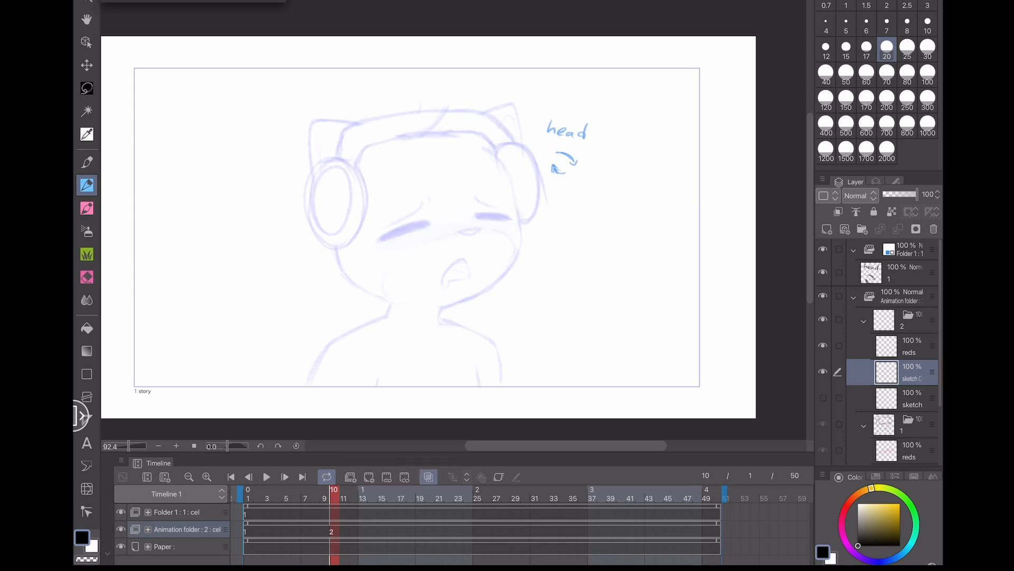
key(ctrl+s)
- Try sketching strokes on the new frame 10 cel, undoing them
scroll(291, 176, up, 4)
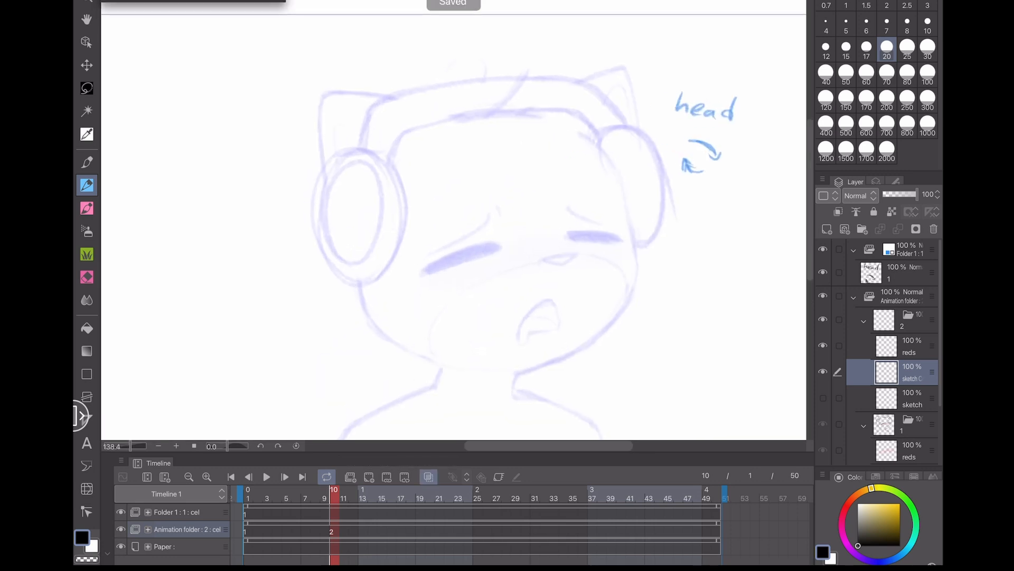
mouse_move(332, 182)
mouse_down()
mouse_move(346, 160)
mouse_move(349, 258)
mouse_up()
key(ctrl+z)
mouse_move(255, 362)
mouse_down()
mouse_move(231, 326)
mouse_move(240, 346)
mouse_up()
mouse_move(314, 213)
mouse_down()
mouse_move(373, 200)
mouse_move(317, 234)
mouse_up()
key(ctrl+z)
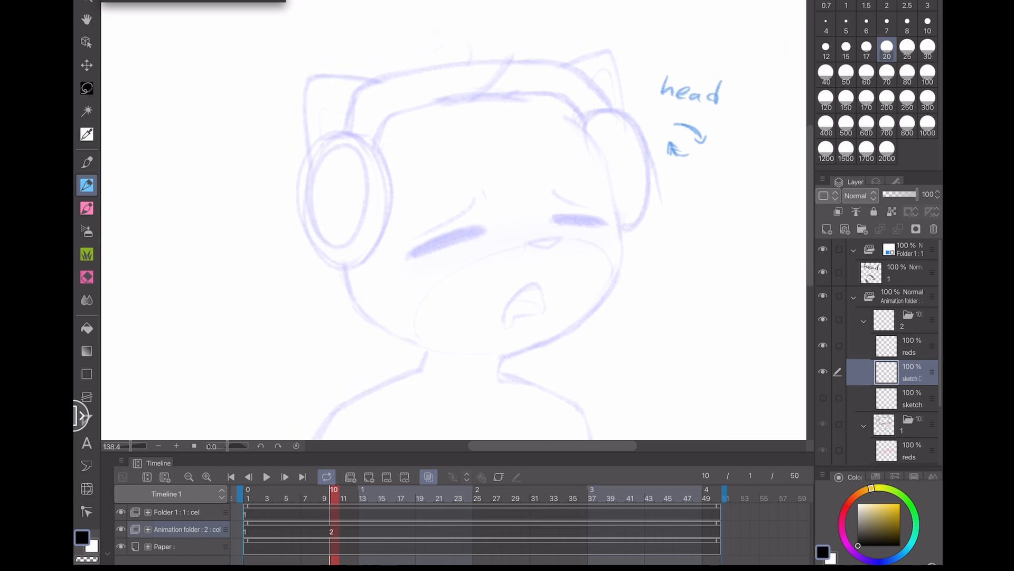
- Return to frame 1 and refine the lines around the left ear cup and cheek
click(248, 498)
mouse_move(234, 368)
mouse_down()
mouse_move(194, 280)
mouse_move(220, 324)
mouse_up()
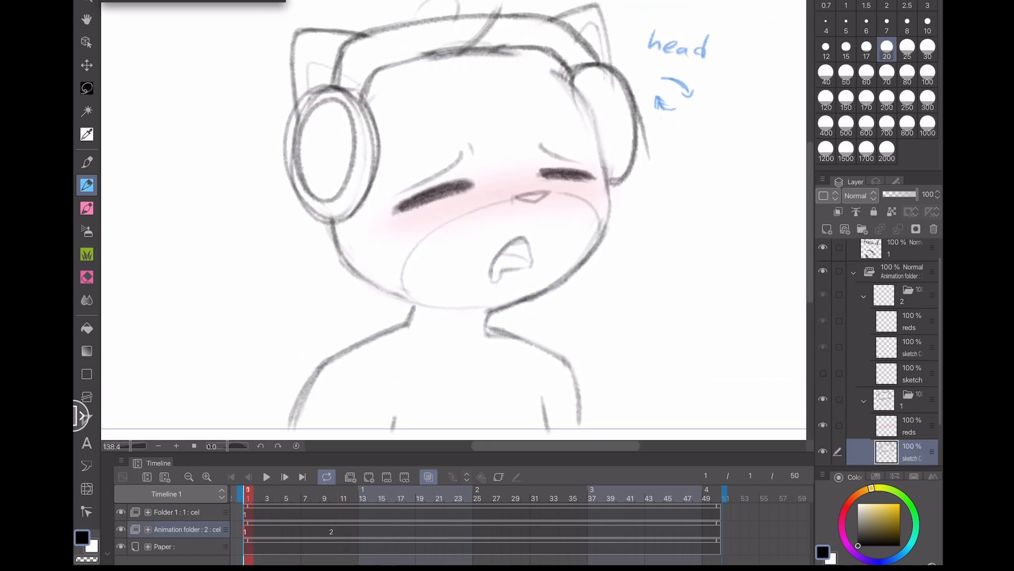
scroll(220, 324, down, 2)
drag(330, 275, 388, 306)
drag(318, 237, 328, 277)
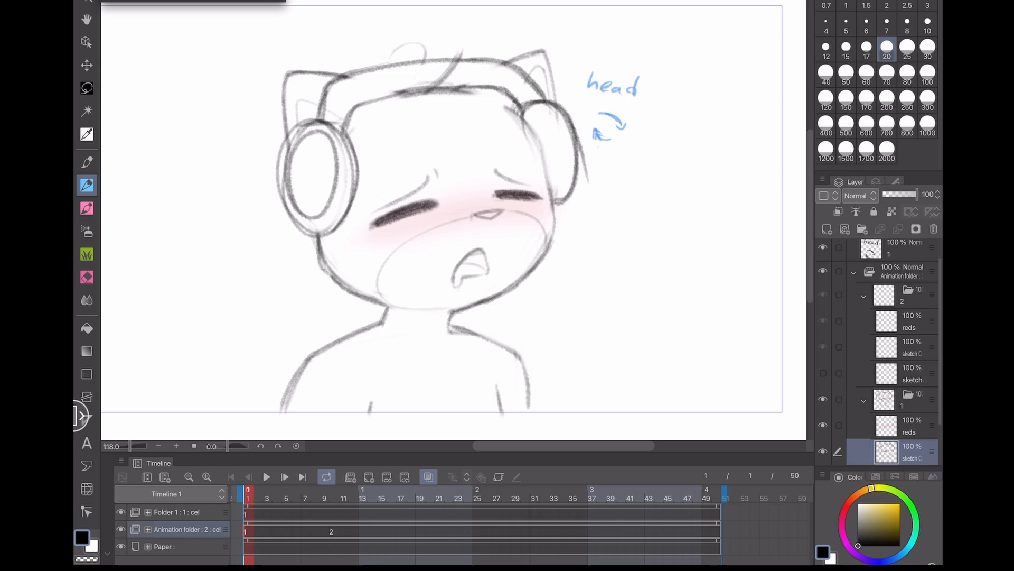
- Redraw the cheek and eyelid lines on the face, undoing misplaced strokes
scroll(617, 188, up, 2)
mouse_move(436, 138)
mouse_down()
mouse_move(463, 176)
mouse_move(452, 160)
mouse_move(481, 301)
mouse_up()
key(ctrl+z)
drag(370, 264, 435, 221)
drag(292, 248, 386, 220)
key(ctrl+z)
key(ctrl+z)
drag(290, 250, 361, 221)
mouse_move(366, 172)
mouse_down()
mouse_move(366, 187)
mouse_move(333, 211)
mouse_move(378, 186)
mouse_up()
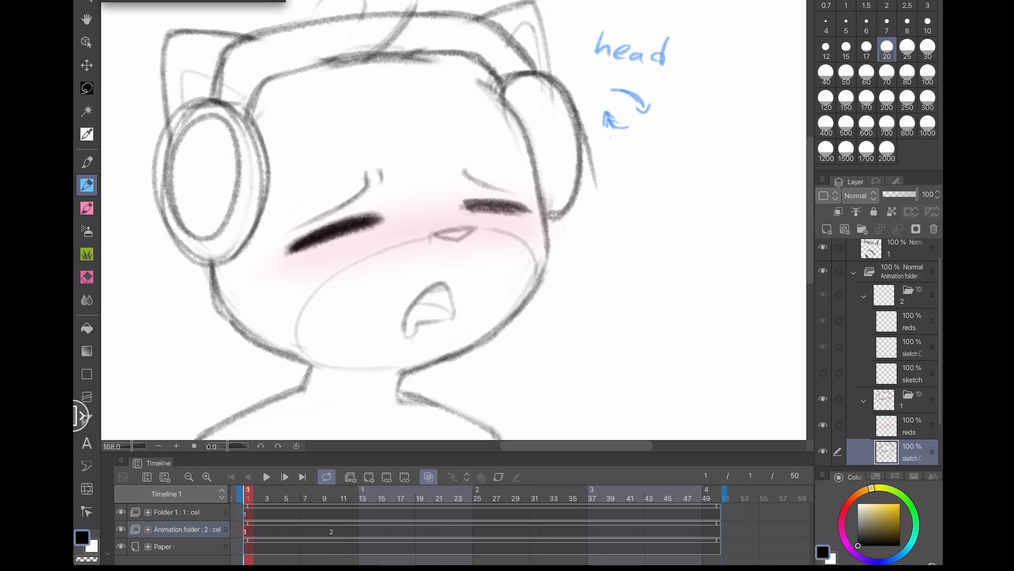
drag(463, 203, 524, 211)
mouse_move(448, 230)
mouse_down()
mouse_move(460, 241)
mouse_move(409, 243)
mouse_move(495, 230)
mouse_move(338, 271)
mouse_move(297, 330)
mouse_move(304, 346)
mouse_up()
key(ctrl+z)
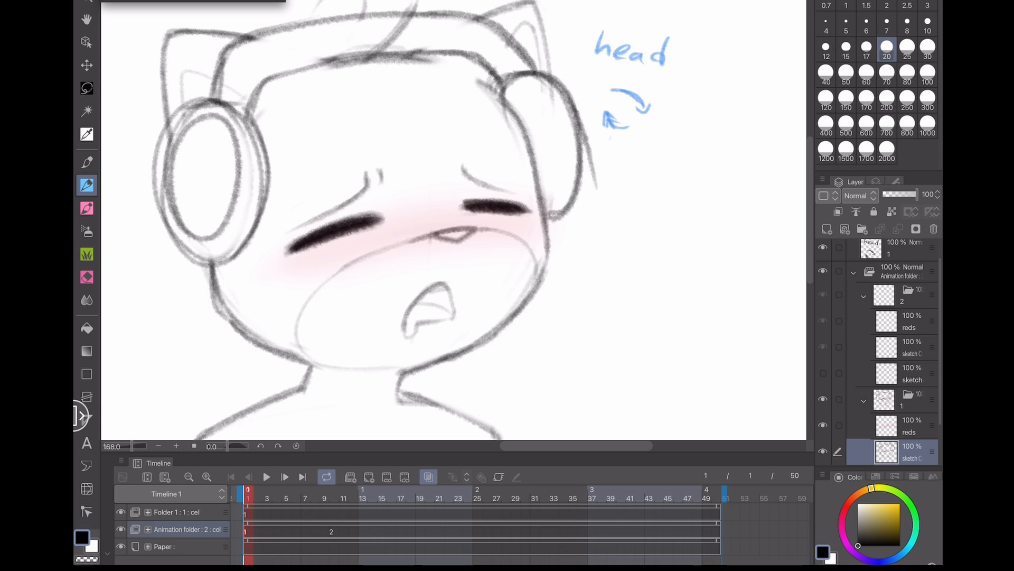
- Refine the mouth and chin contours at close zoom, undoing misplaced strokes
scroll(353, 324, up, 3)
mouse_move(464, 278)
mouse_down()
mouse_move(492, 277)
mouse_move(476, 279)
mouse_move(487, 277)
mouse_move(494, 317)
mouse_up()
key(ctrl+z)
scroll(565, 220, up, 3)
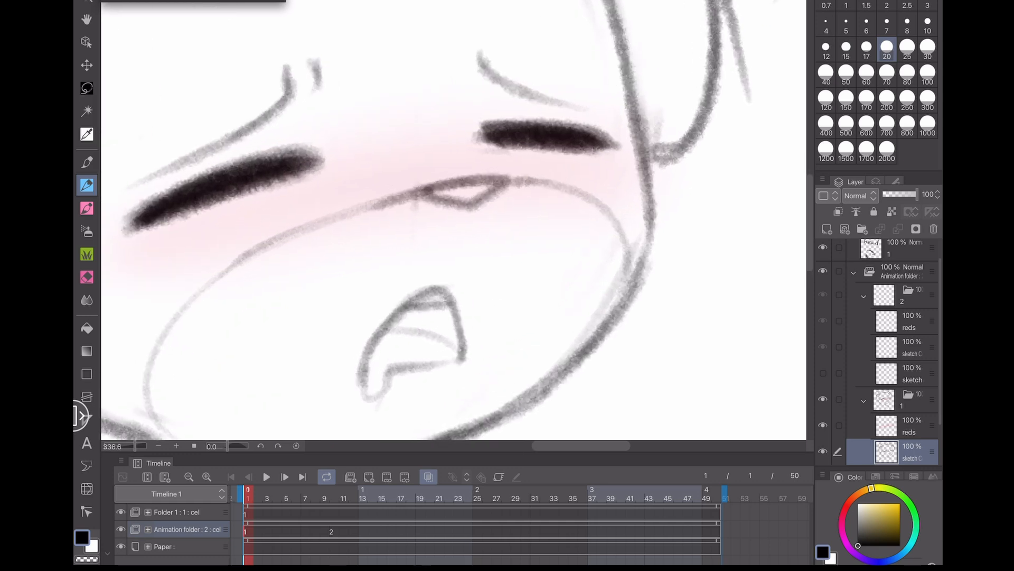
key(ctrl+z)
mouse_move(407, 312)
mouse_down()
mouse_move(466, 312)
mouse_move(451, 300)
mouse_move(465, 349)
mouse_move(442, 364)
mouse_up()
key(ctrl+z)
mouse_move(390, 327)
mouse_down()
mouse_move(454, 350)
mouse_move(388, 376)
mouse_up()
drag(222, 397, 261, 323)
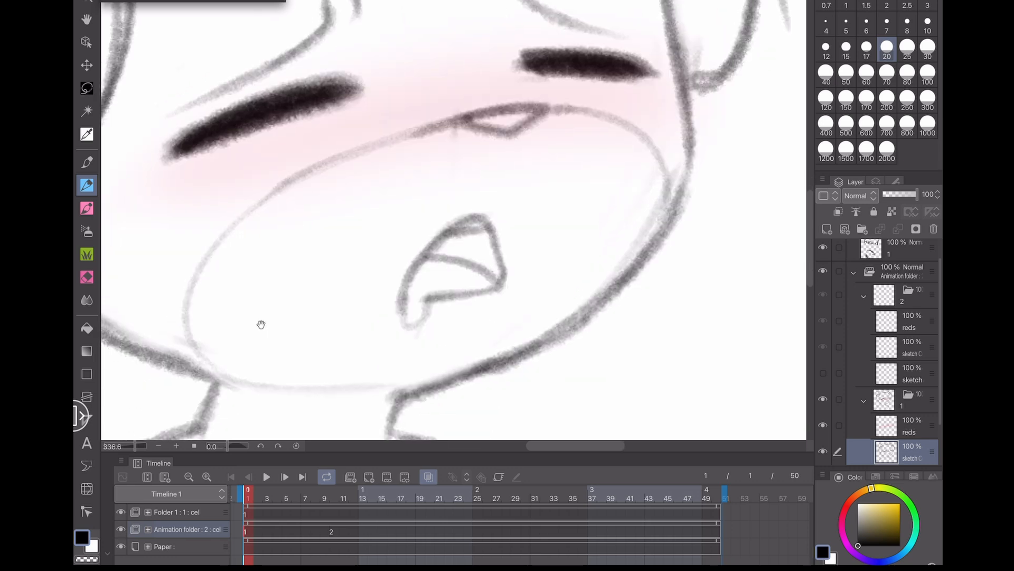
drag(256, 374, 245, 355)
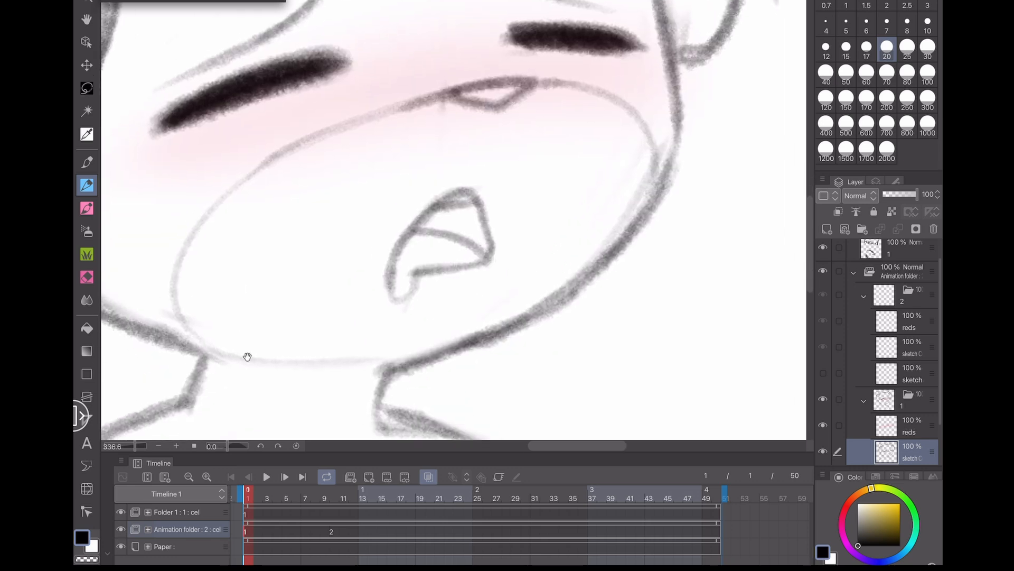
key(ctrl+z)
mouse_move(413, 280)
mouse_down()
mouse_move(407, 299)
mouse_move(410, 281)
mouse_up()
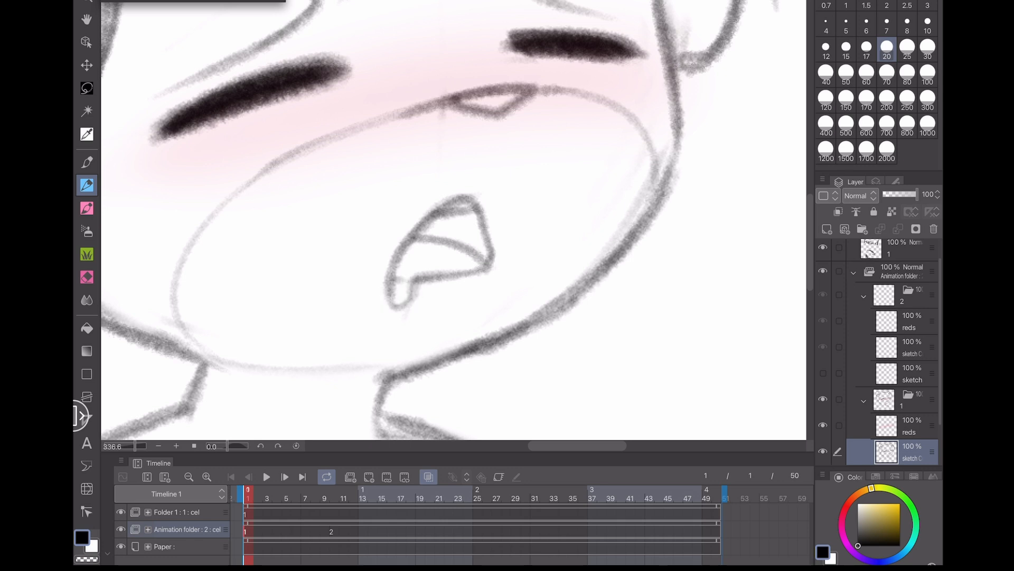
- Redraw the neck and shoulder lines and save the file
scroll(454, 220, down, 6)
drag(351, 371, 470, 327)
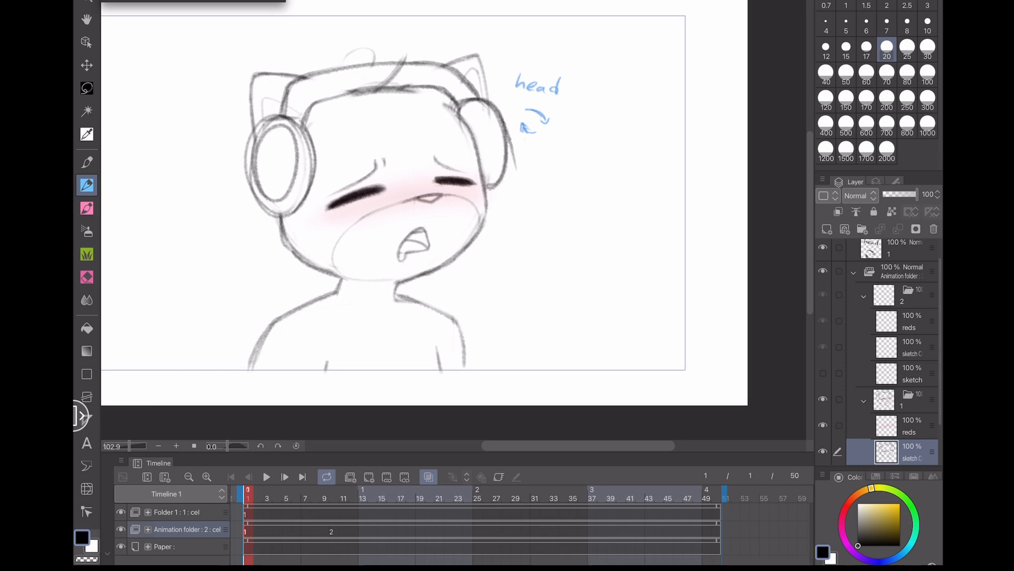
scroll(329, 269, up, 4)
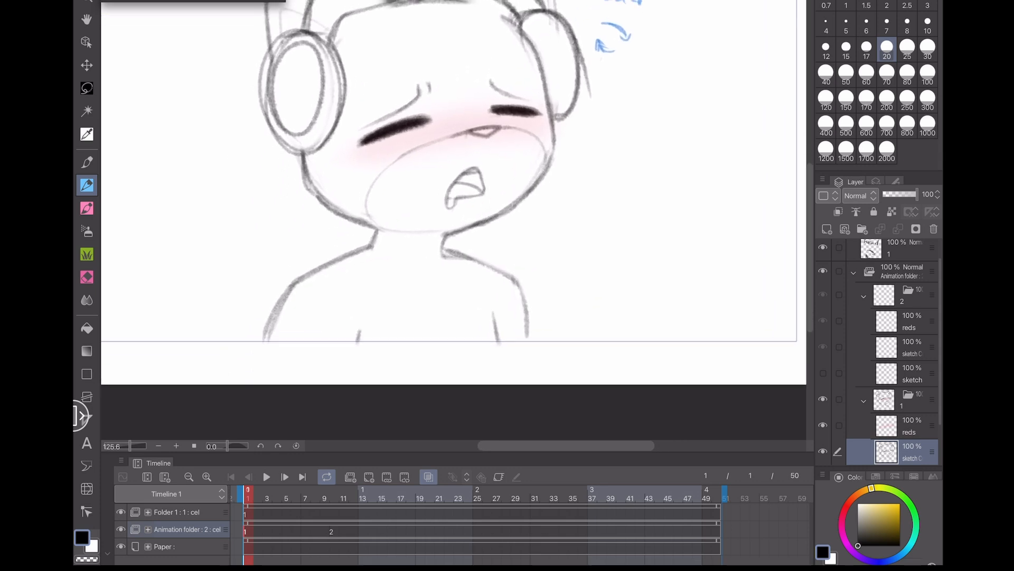
mouse_move(353, 253)
mouse_down()
mouse_move(270, 333)
mouse_move(264, 359)
mouse_up()
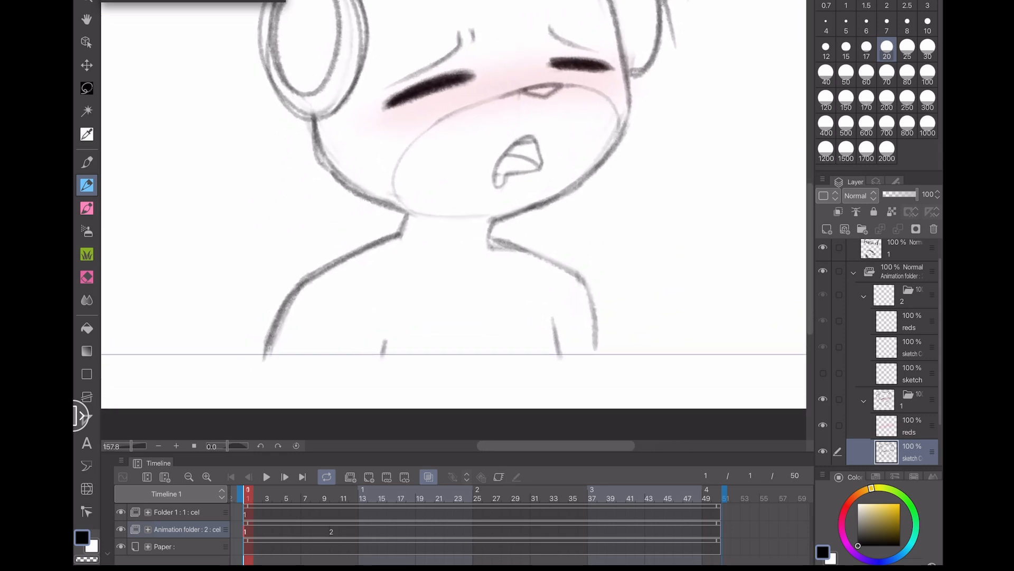
mouse_move(489, 237)
mouse_down()
mouse_move(530, 258)
mouse_move(596, 326)
mouse_move(602, 363)
mouse_up()
drag(597, 329, 604, 361)
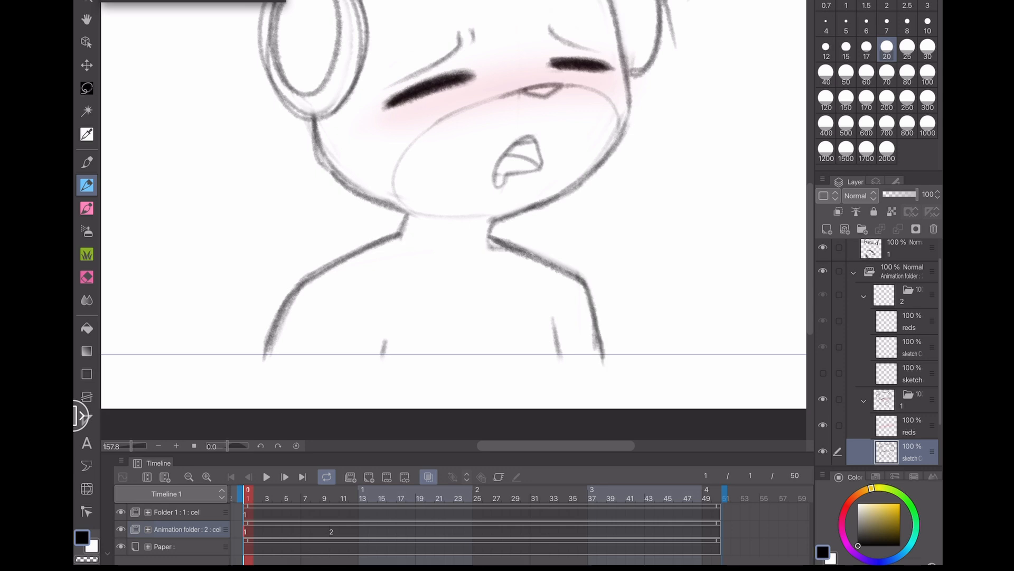
drag(553, 322, 558, 345)
drag(384, 347, 383, 369)
key(ctrl+z)
drag(269, 343, 265, 365)
scroll(266, 364, up, 4)
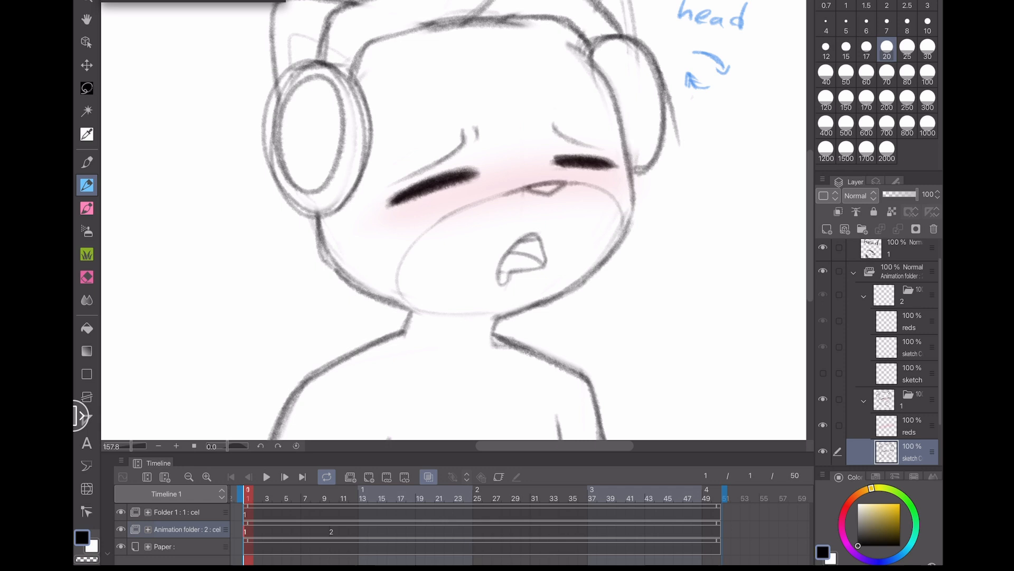
key(ctrl+s)
- Add strokes along the top of the left ear cup and a hair tuft on the head
scroll(454, 220, up, 4)
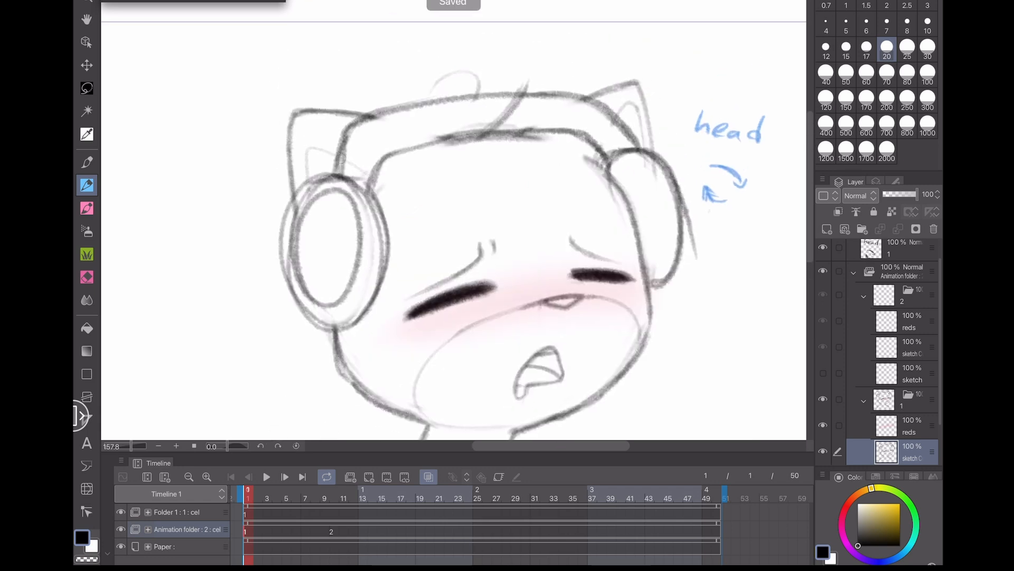
mouse_move(340, 158)
mouse_down()
mouse_move(307, 146)
mouse_move(306, 178)
mouse_up()
mouse_move(616, 117)
mouse_down()
mouse_move(633, 105)
mouse_move(645, 145)
mouse_move(628, 83)
mouse_move(595, 96)
mouse_up()
key(ctrl+z)
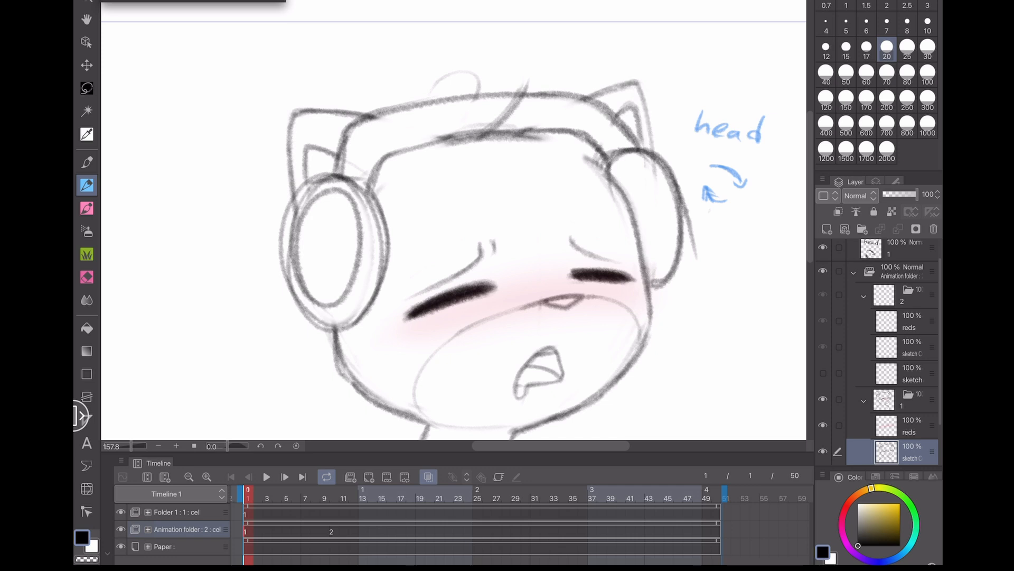
mouse_move(653, 152)
mouse_down()
mouse_move(640, 87)
mouse_move(595, 95)
mouse_up()
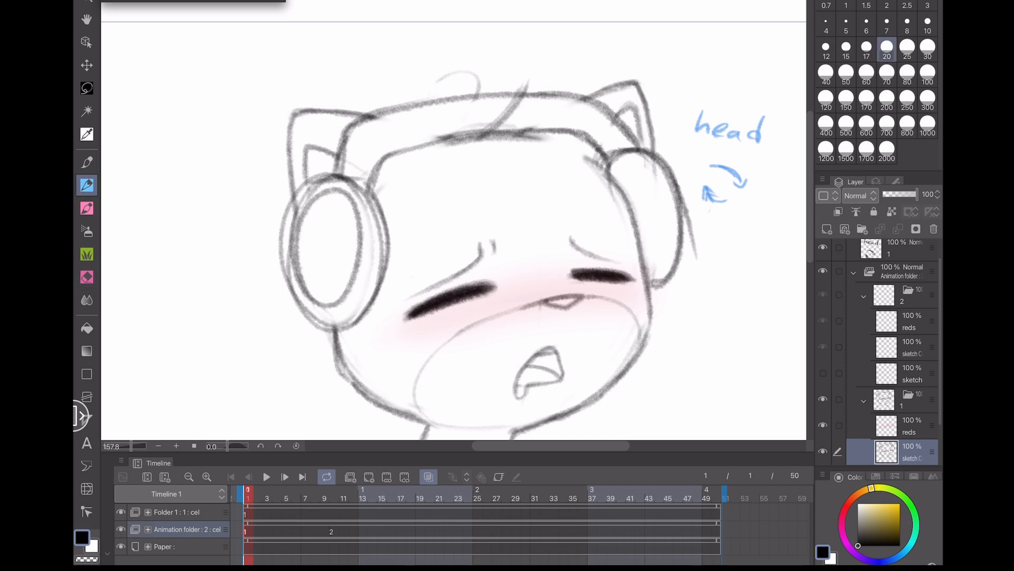
mouse_move(478, 98)
mouse_down()
mouse_move(475, 75)
mouse_move(440, 80)
mouse_up()
key(ctrl+z)
drag(480, 137, 523, 82)
- Erase and redraw the left ear cup's outer edge, then save the file
key(e)
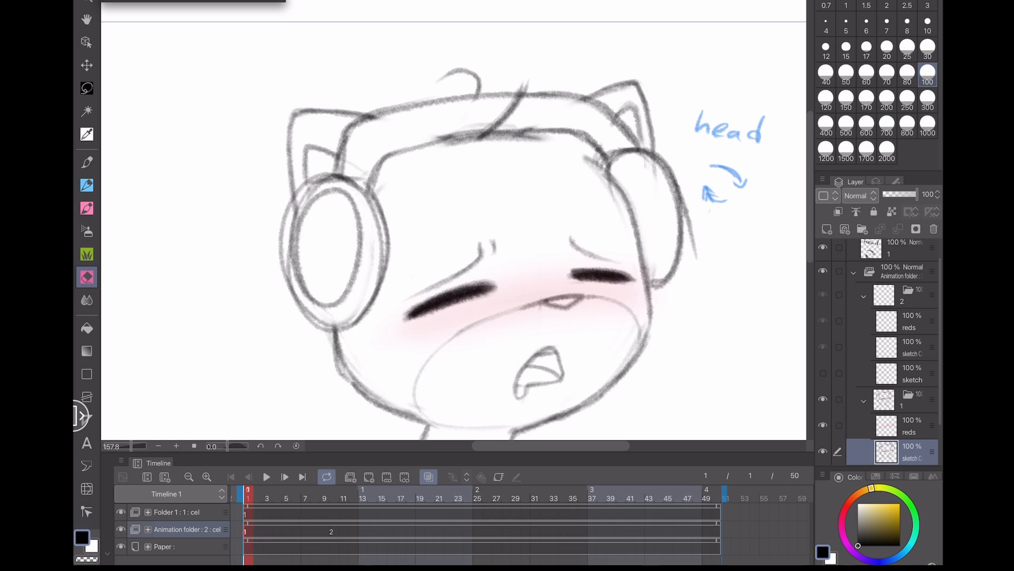
drag(376, 234, 363, 296)
drag(300, 205, 301, 301)
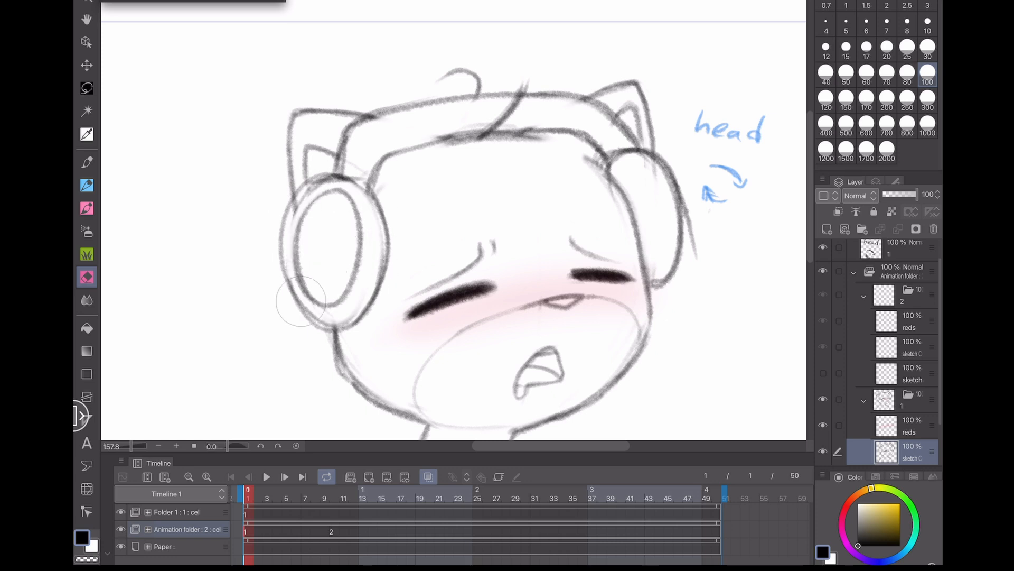
key(p)
mouse_move(315, 179)
mouse_down()
mouse_move(296, 204)
mouse_move(290, 296)
mouse_move(319, 328)
mouse_up()
mouse_move(278, 257)
mouse_down()
mouse_move(306, 312)
mouse_move(341, 332)
mouse_up()
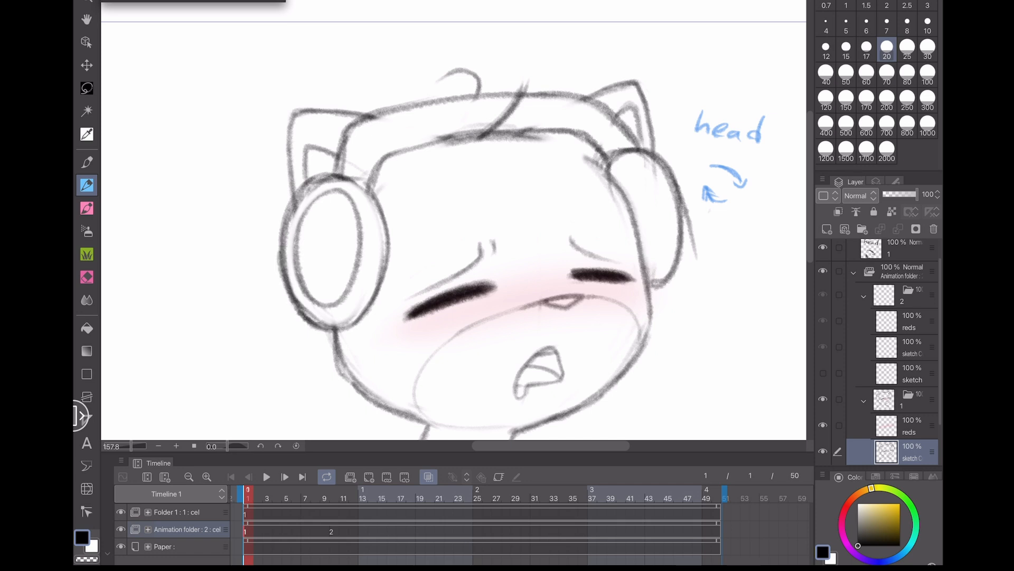
key(ctrl+s)
- Erase a stray line below the headband and save the file
mouse_move(300, 196)
mouse_down()
mouse_move(355, 179)
mouse_move(371, 192)
mouse_move(321, 181)
mouse_up()
key(ctrl+z)
key(e)
mouse_move(357, 161)
mouse_down()
mouse_move(349, 161)
mouse_move(376, 125)
mouse_move(461, 130)
mouse_move(454, 136)
mouse_move(478, 126)
mouse_up()
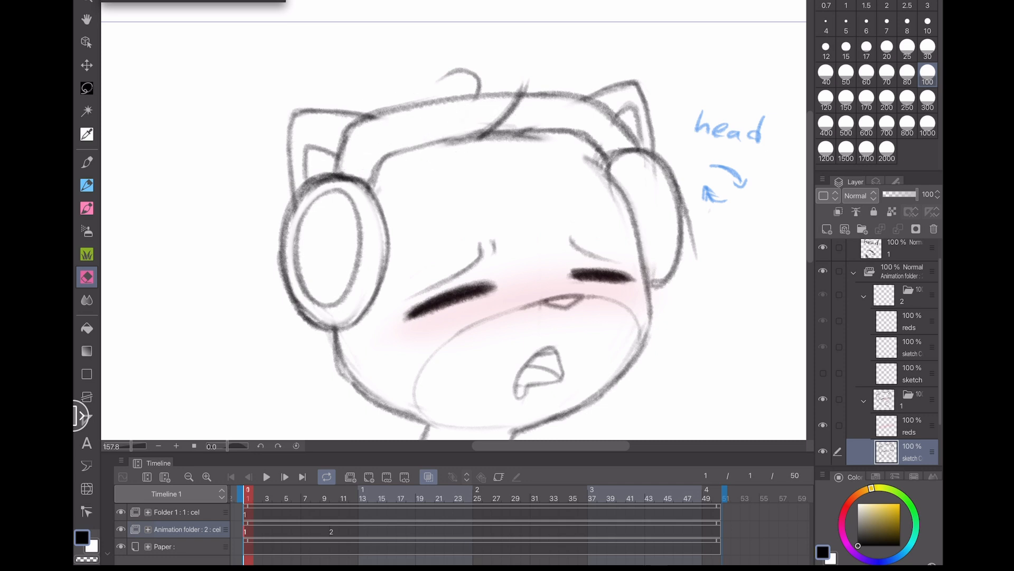
key(p)
key(ctrl+s)
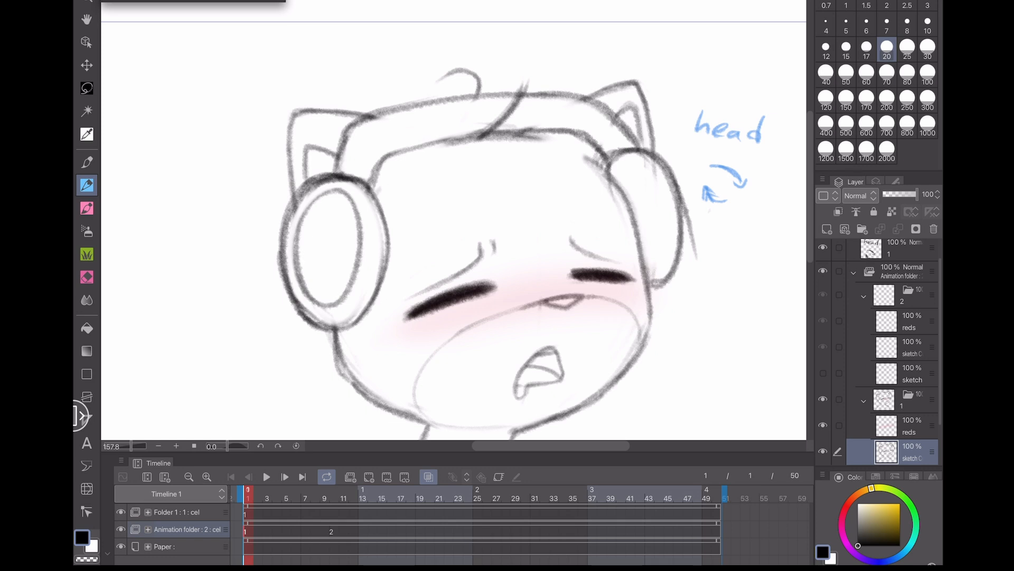
- Erase the overlapping lines at the right ear cup's edge and switch back to the pen
drag(686, 328, 622, 301)
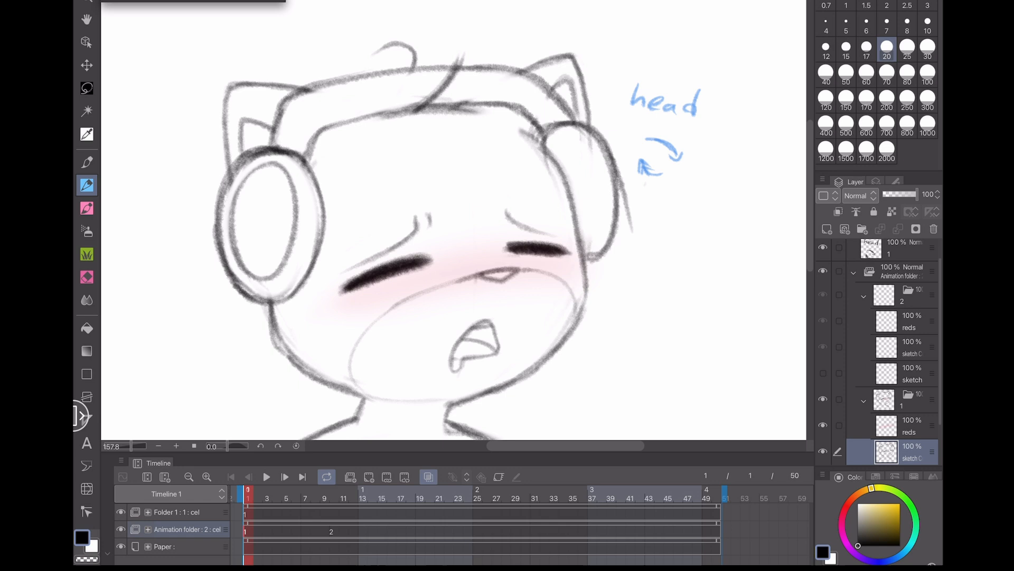
key(e)
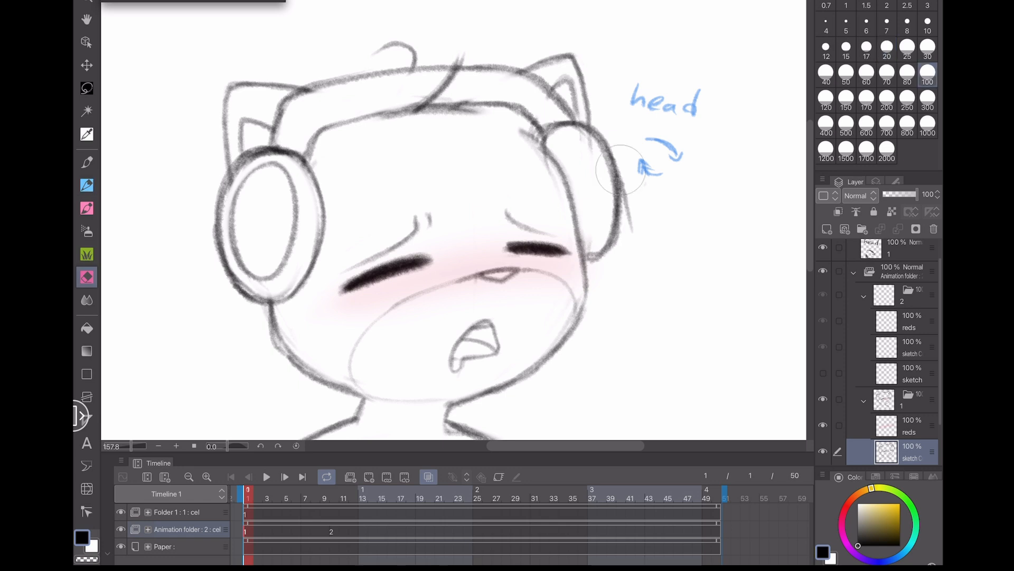
drag(621, 169, 630, 227)
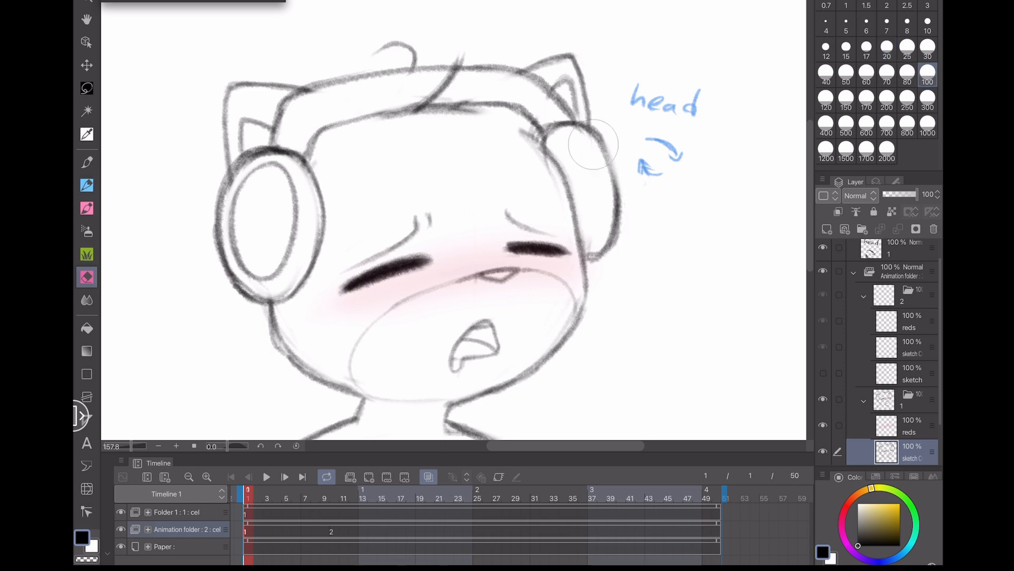
drag(593, 144, 587, 153)
key(p)
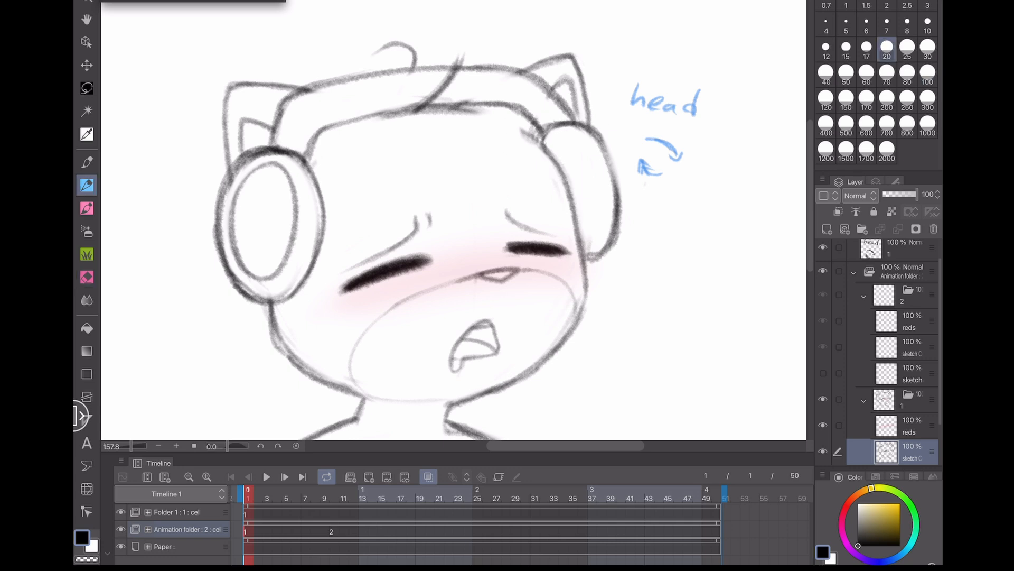
- Redraw the headband with several curved strokes across the top of the head
mouse_move(315, 167)
mouse_down()
mouse_move(308, 149)
mouse_move(385, 110)
mouse_up()
drag(429, 105, 493, 105)
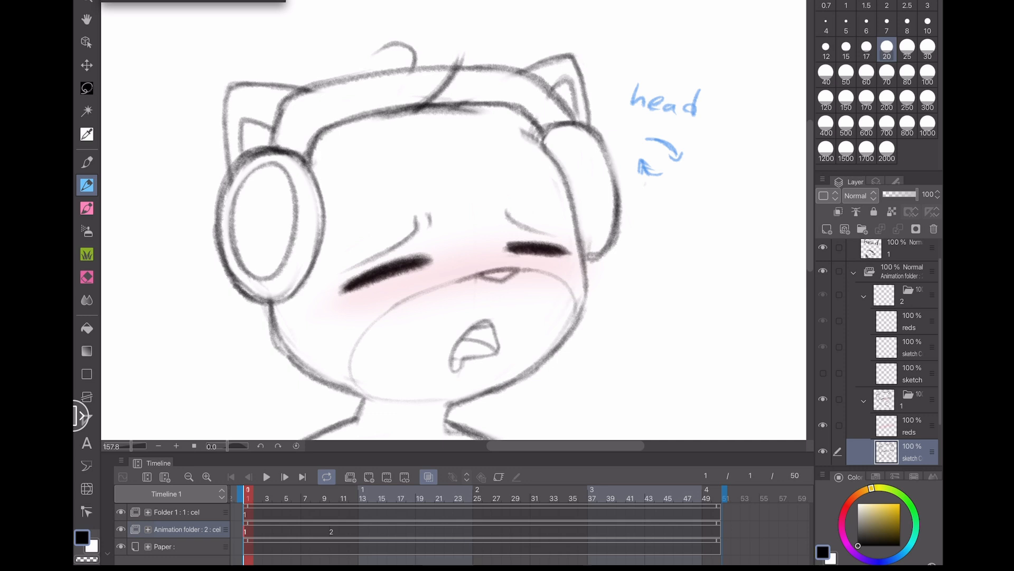
mouse_move(273, 145)
mouse_down()
mouse_move(276, 125)
mouse_move(389, 70)
mouse_move(425, 67)
mouse_up()
drag(338, 78, 473, 67)
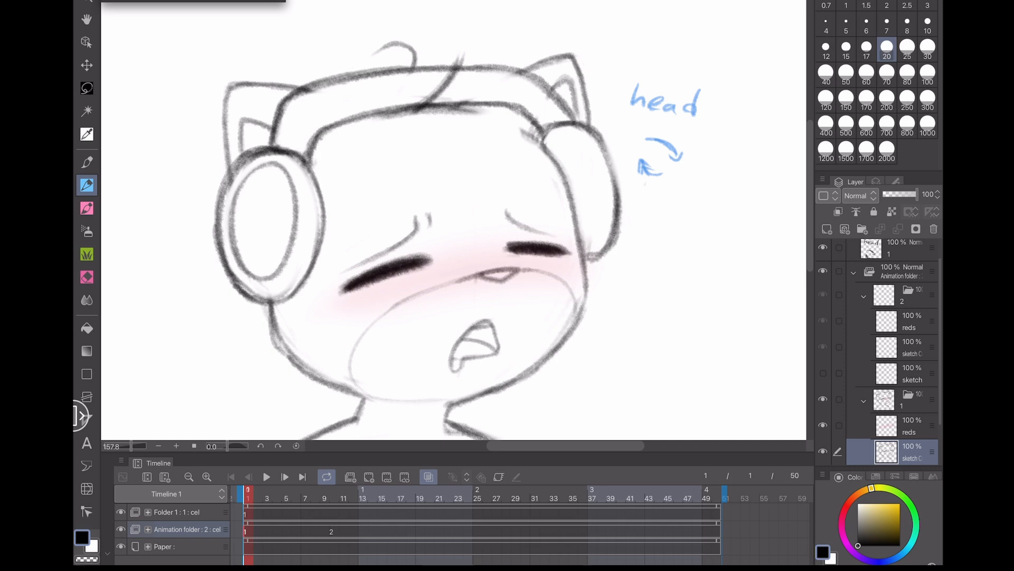
drag(387, 71, 505, 68)
mouse_move(576, 125)
mouse_down()
mouse_move(542, 80)
mouse_move(438, 64)
mouse_move(463, 52)
mouse_up()
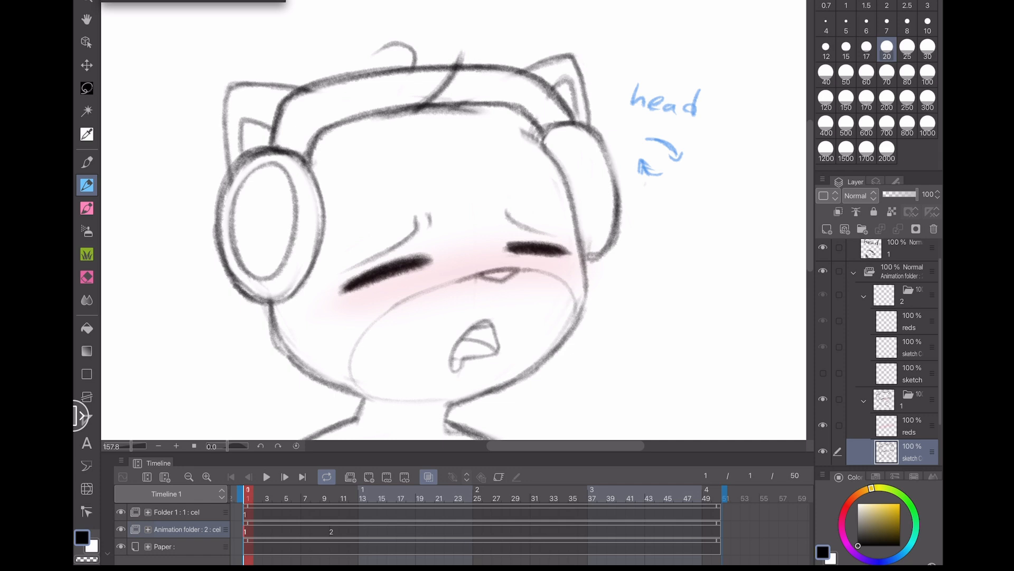
- Add strokes along the base of the left ear cup and the right side of the face
drag(251, 296, 300, 291)
drag(203, 359, 224, 308)
mouse_move(290, 253)
mouse_down()
mouse_move(294, 284)
mouse_move(319, 306)
mouse_up()
mouse_move(602, 196)
mouse_down()
mouse_move(610, 250)
mouse_move(578, 304)
mouse_move(470, 365)
mouse_up()
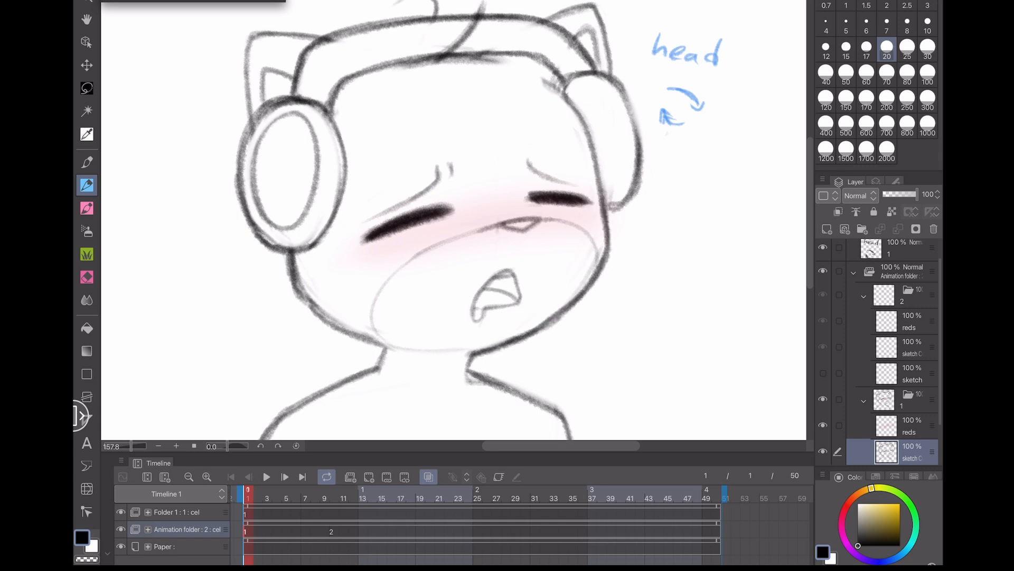
- Try a few strokes around the chin, undo them, and save the file
drag(381, 341, 487, 354)
key(ctrl+z)
mouse_move(383, 343)
mouse_down()
mouse_move(492, 350)
mouse_move(450, 355)
mouse_up()
key(ctrl+z)
key(ctrl+z)
drag(384, 293, 428, 352)
key(ctrl+z)
scroll(455, 219, up, 1)
scroll(454, 219, down, 5)
drag(395, 226, 439, 219)
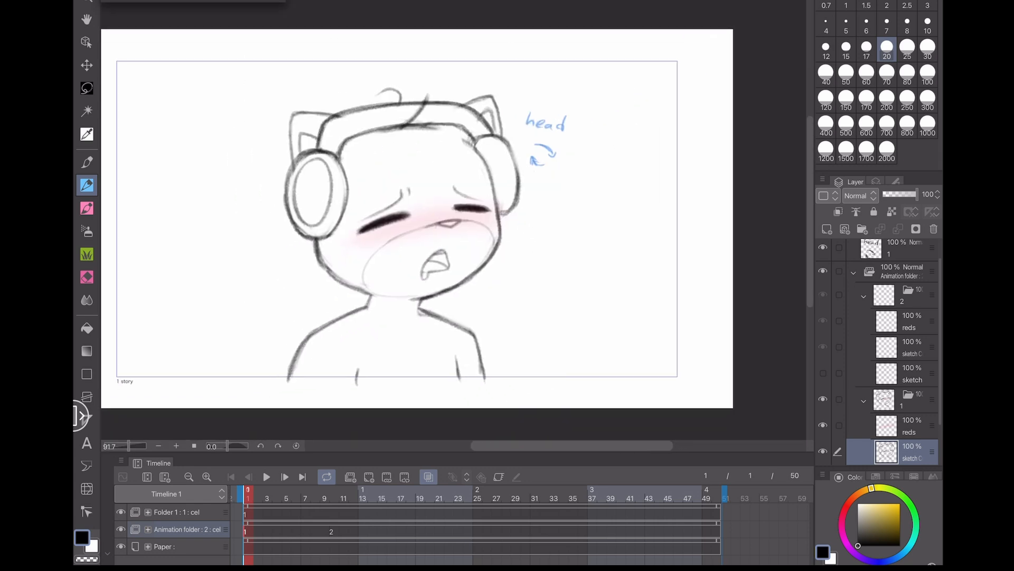
key(ctrl+s)
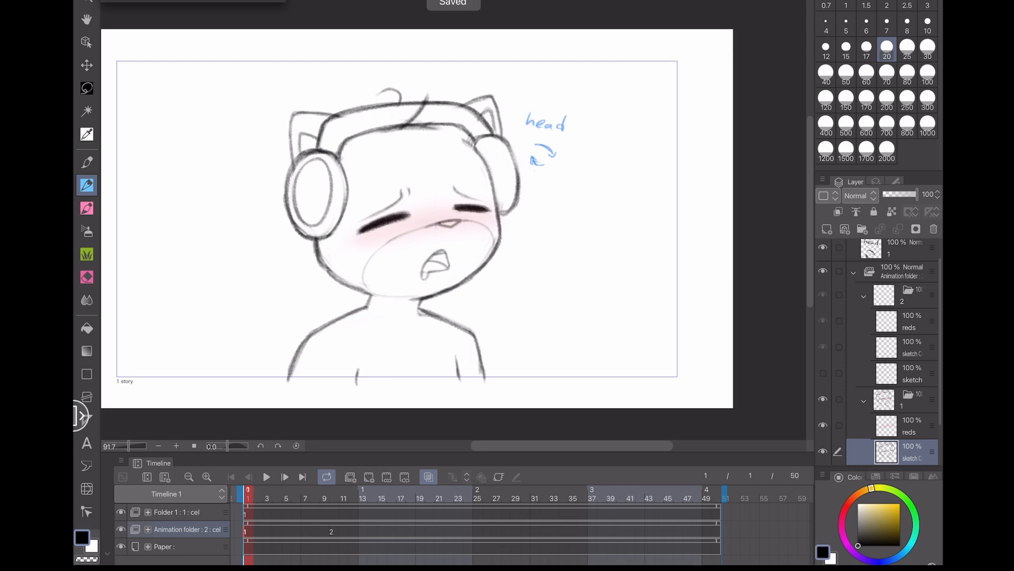
- Select cel 2 at frame 10 in the animation folder, enable onion skin, and save
click(333, 531)
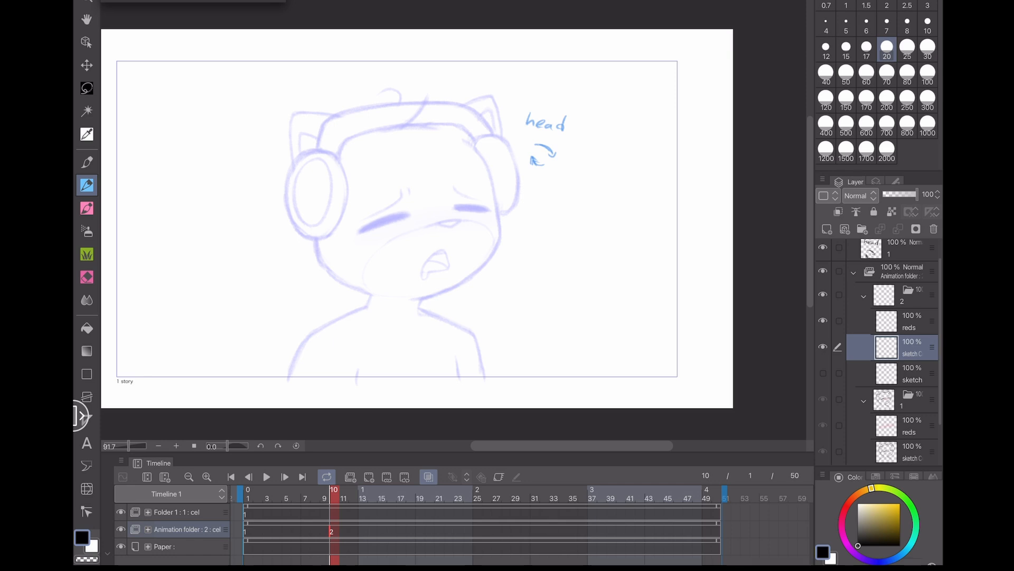
scroll(232, 271, up, 3)
click(429, 477)
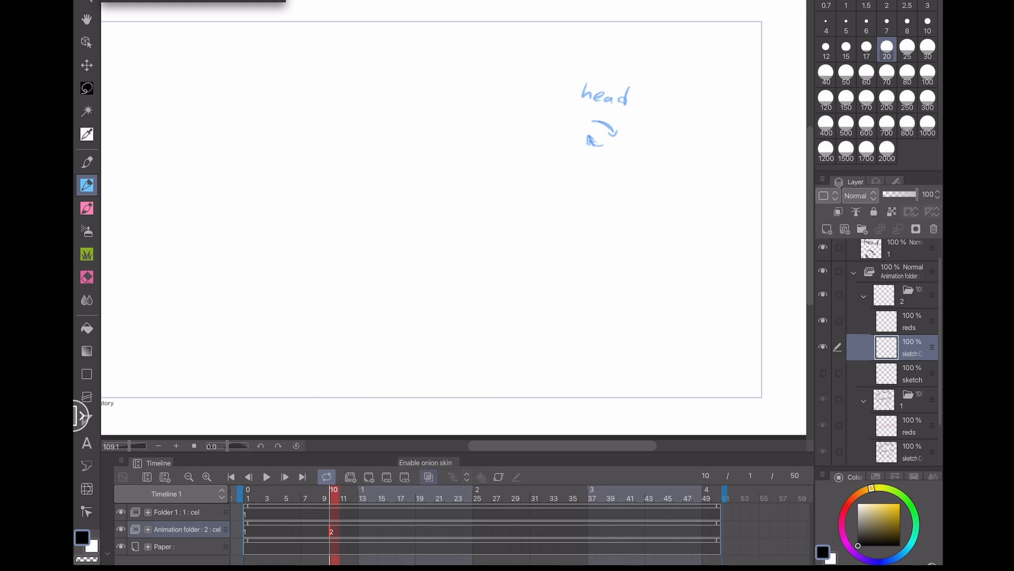
click(429, 477)
click(429, 476)
click(429, 477)
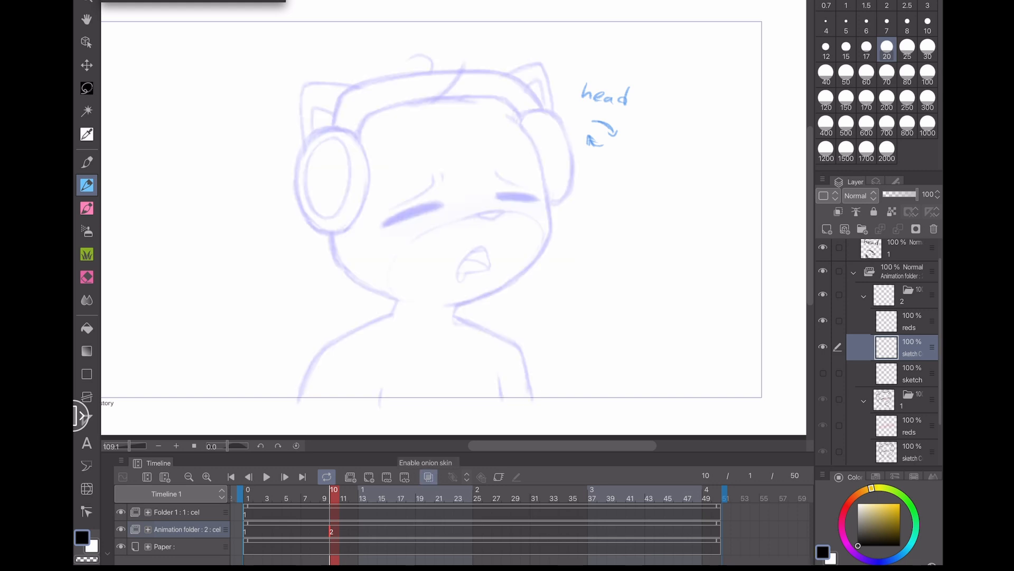
key(ctrl+s)
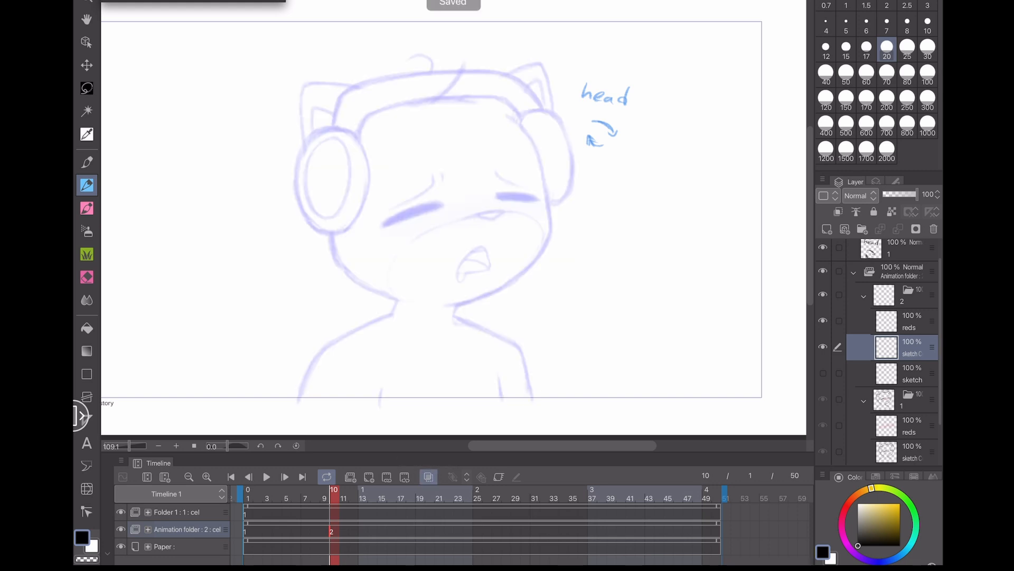
- Trace the right side of the face and the jaw line on cel 2 over the onion skin
mouse_move(382, 387)
mouse_down()
mouse_move(421, 397)
mouse_move(391, 397)
mouse_up()
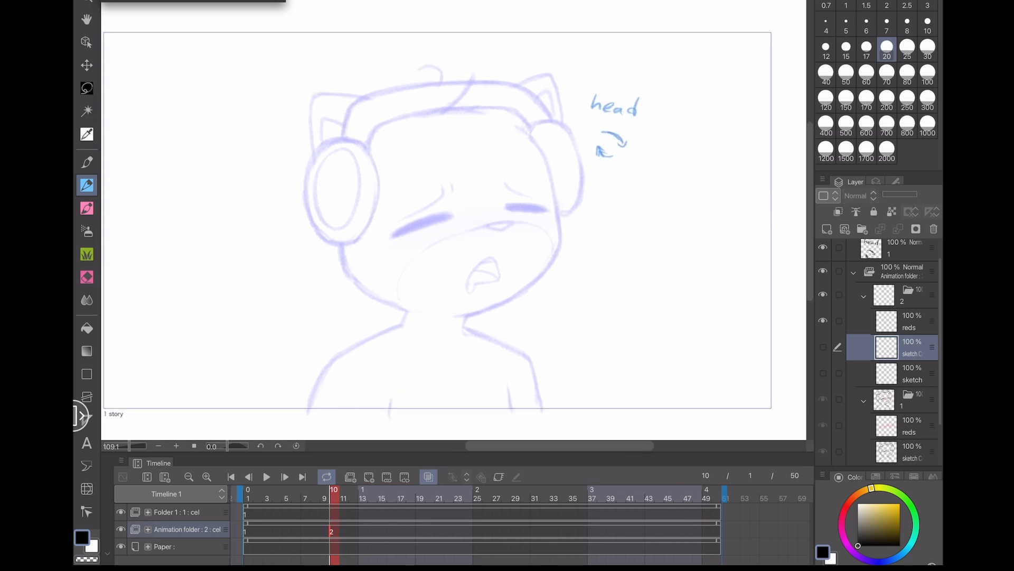
mouse_move(429, 189)
mouse_down()
mouse_move(438, 238)
mouse_move(414, 346)
mouse_move(488, 230)
mouse_move(445, 351)
mouse_up()
key(ctrl+z)
key(ctrl+s)
drag(437, 238, 411, 239)
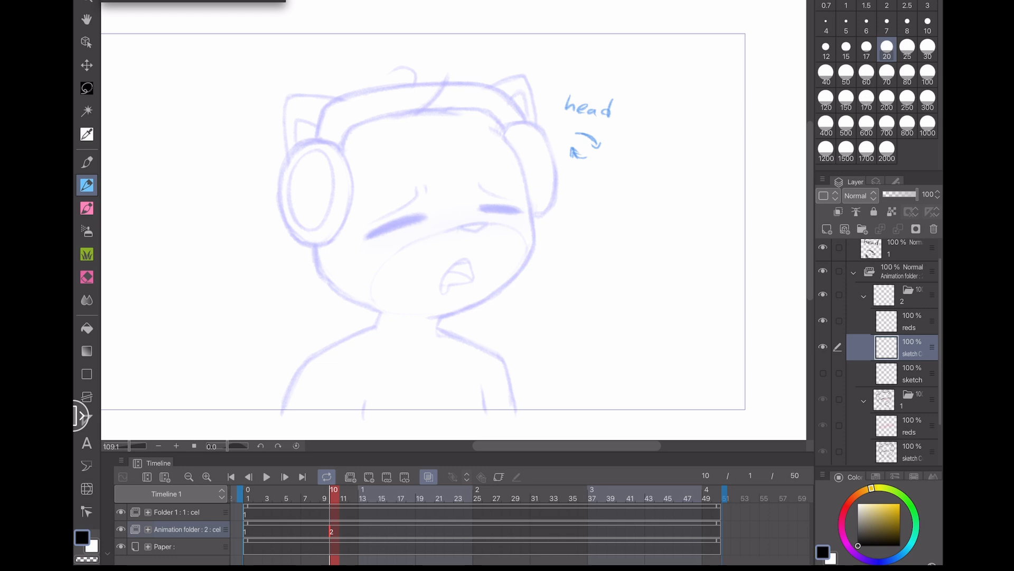
scroll(443, 217, up, 4)
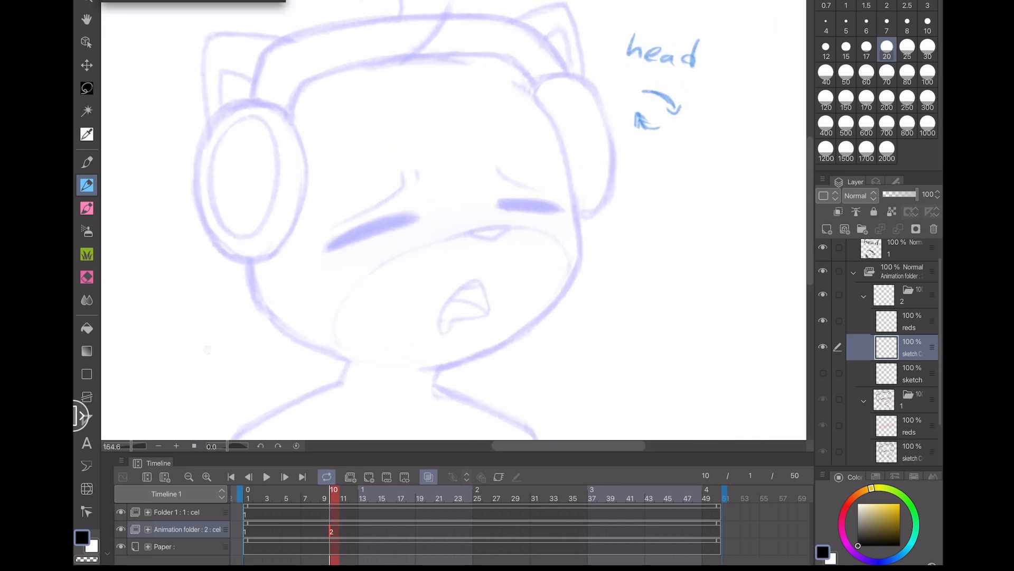
drag(207, 350, 218, 358)
mouse_move(525, 92)
mouse_down()
mouse_move(568, 136)
mouse_move(538, 100)
mouse_move(573, 155)
mouse_move(587, 280)
mouse_move(540, 339)
mouse_move(433, 376)
mouse_up()
key(ctrl+z)
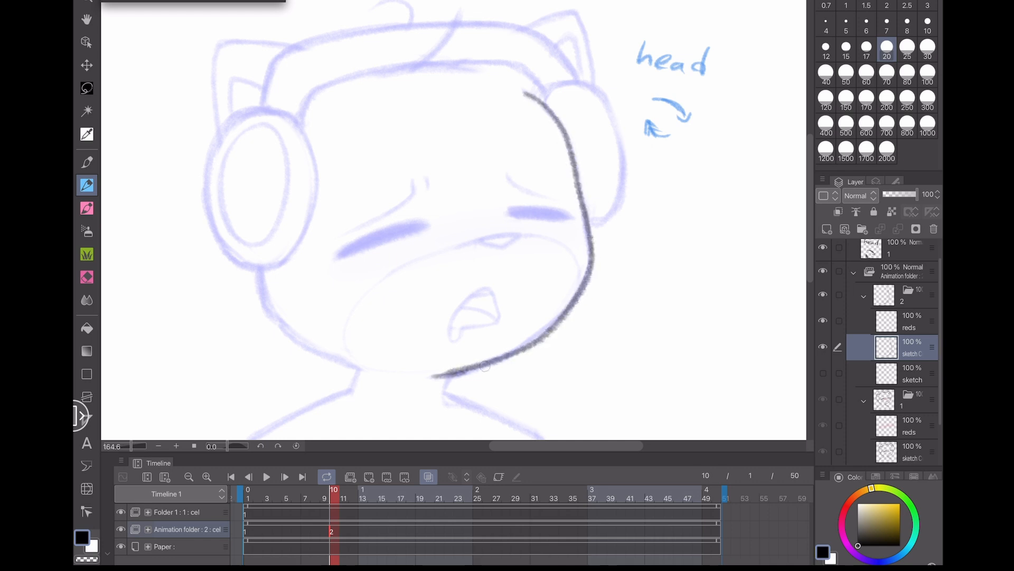
mouse_move(262, 272)
mouse_down()
mouse_move(277, 321)
mouse_move(318, 355)
mouse_move(365, 372)
mouse_up()
mouse_move(219, 373)
mouse_down()
mouse_move(249, 295)
mouse_move(216, 417)
mouse_up()
drag(381, 285, 413, 220)
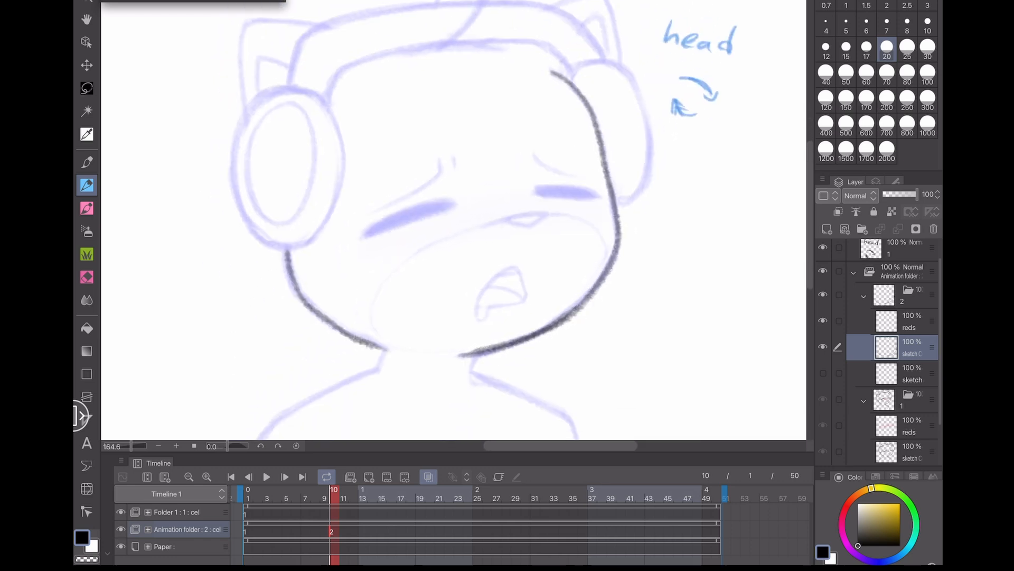
scroll(380, 237, down, 3)
mouse_move(423, 98)
mouse_down()
mouse_move(498, 201)
mouse_move(353, 105)
mouse_up()
key(ctrl+z)
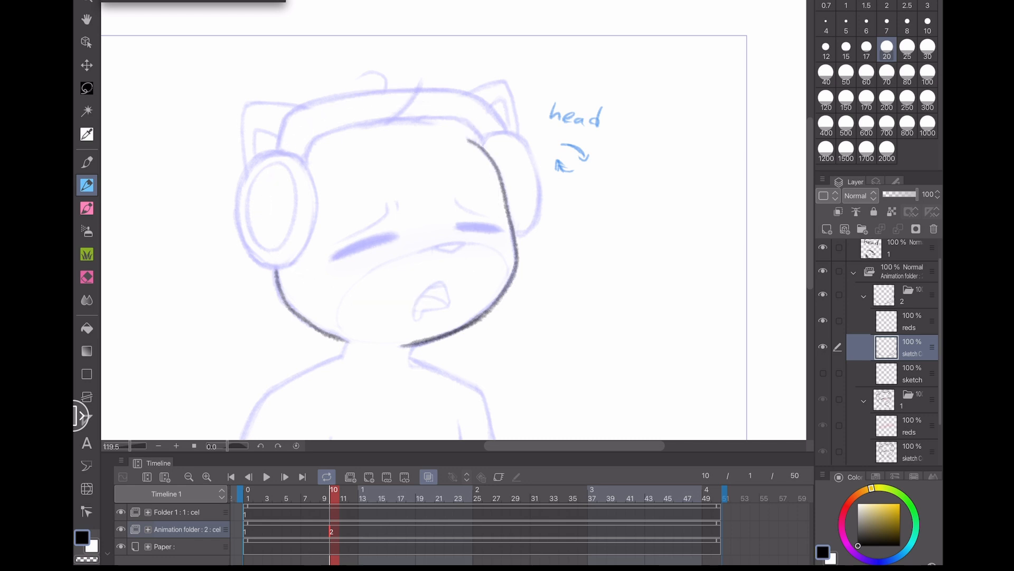
mouse_move(219, 363)
mouse_down()
mouse_move(235, 327)
mouse_move(226, 335)
mouse_up()
mouse_move(420, 222)
mouse_down()
mouse_move(474, 237)
mouse_move(449, 238)
mouse_move(447, 221)
mouse_move(465, 223)
mouse_move(467, 249)
mouse_up()
key(ctrl+z)
key(ctrl+z)
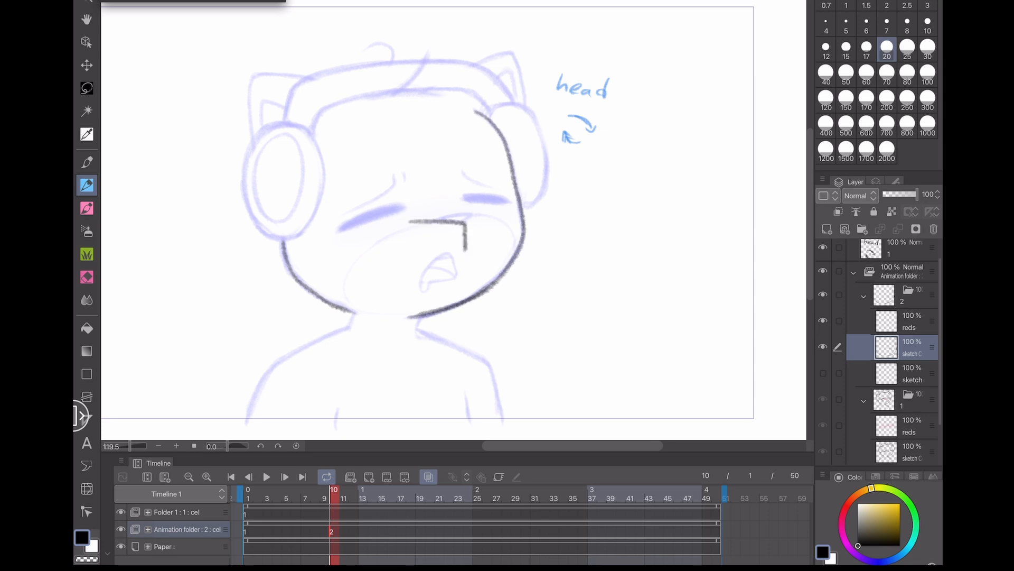
mouse_move(448, 199)
mouse_down()
mouse_move(482, 220)
mouse_move(494, 213)
mouse_up()
key(ctrl+z)
key(ctrl+z)
key(ctrl+z)
key(ctrl+z)
scroll(224, 344, up, 5)
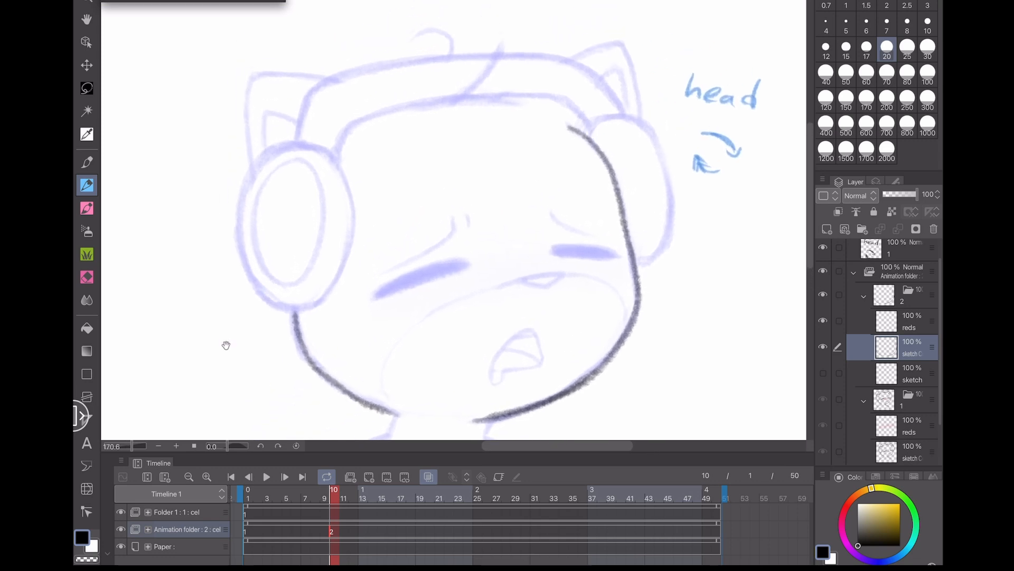
- Draw the top of the head and the headband across it on cel 2
mouse_move(555, 194)
mouse_down()
mouse_move(527, 156)
mouse_move(400, 154)
mouse_move(310, 188)
mouse_move(304, 220)
mouse_up()
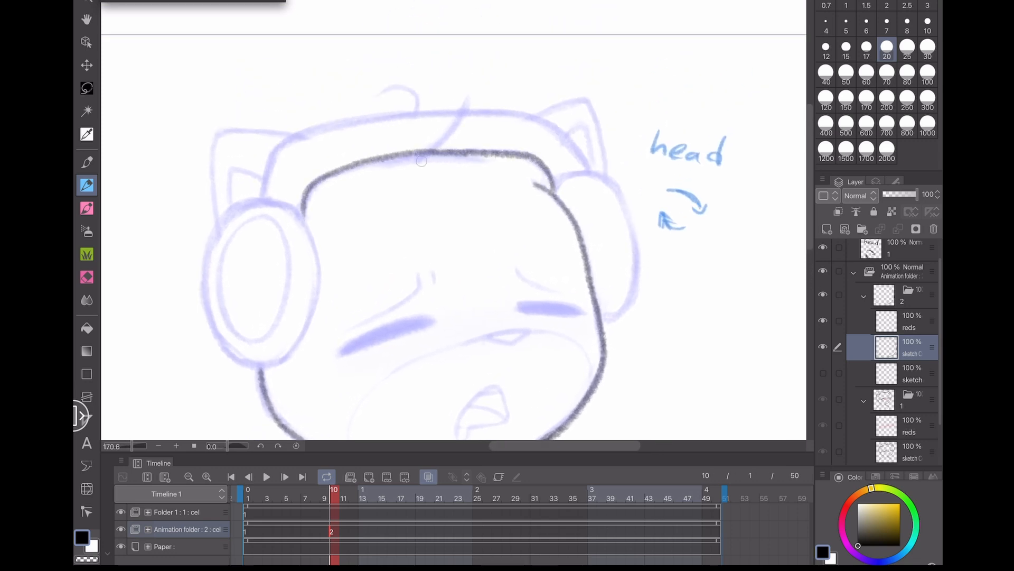
mouse_move(421, 161)
mouse_down()
mouse_move(467, 100)
mouse_move(402, 83)
mouse_move(380, 92)
mouse_up()
key(ctrl+z)
mouse_move(263, 196)
mouse_down()
mouse_move(275, 155)
mouse_move(323, 126)
mouse_move(418, 112)
mouse_move(552, 129)
mouse_move(588, 171)
mouse_up()
scroll(547, 126, up, 3)
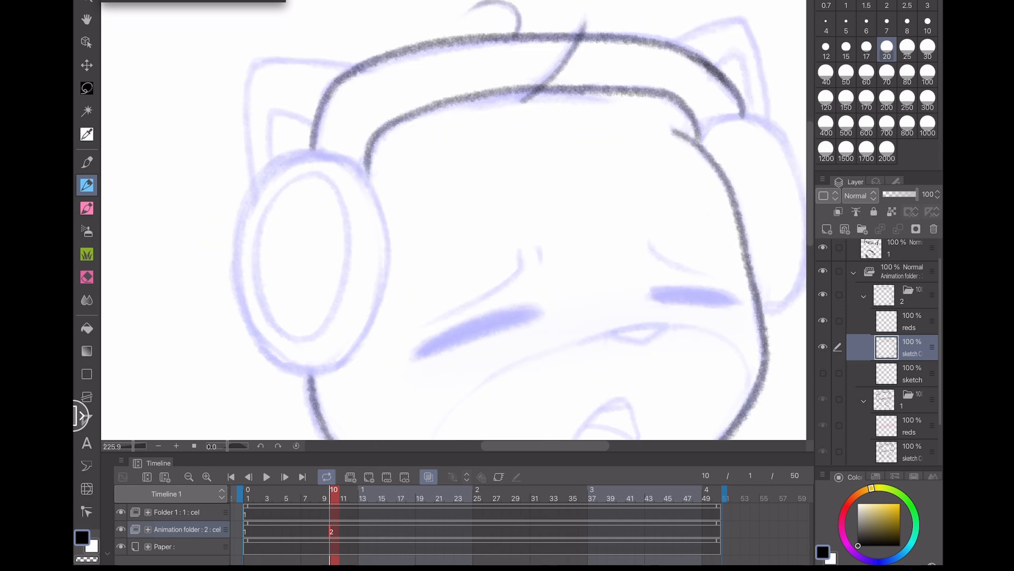
- Draw the outer ring of the left ear cup below the headband
mouse_move(333, 128)
mouse_down()
mouse_move(271, 180)
mouse_move(306, 365)
mouse_move(408, 264)
mouse_move(385, 148)
mouse_move(330, 131)
mouse_move(262, 231)
mouse_up()
key(ctrl+z)
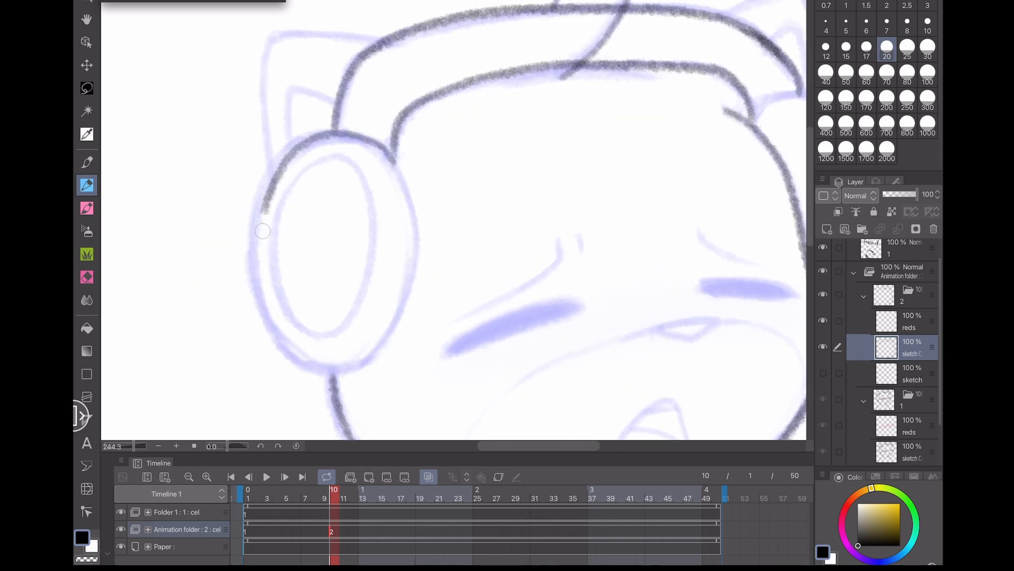
key(ctrl+z)
mouse_move(397, 168)
mouse_down()
mouse_move(275, 170)
mouse_move(258, 312)
mouse_move(362, 370)
mouse_move(385, 335)
mouse_move(403, 166)
mouse_move(414, 194)
mouse_up()
mouse_move(298, 166)
mouse_down()
mouse_move(315, 338)
mouse_move(360, 170)
mouse_move(294, 167)
mouse_move(273, 283)
mouse_move(371, 287)
mouse_move(326, 157)
mouse_move(291, 320)
mouse_up()
key(ctrl+z)
scroll(453, 220, up, 2)
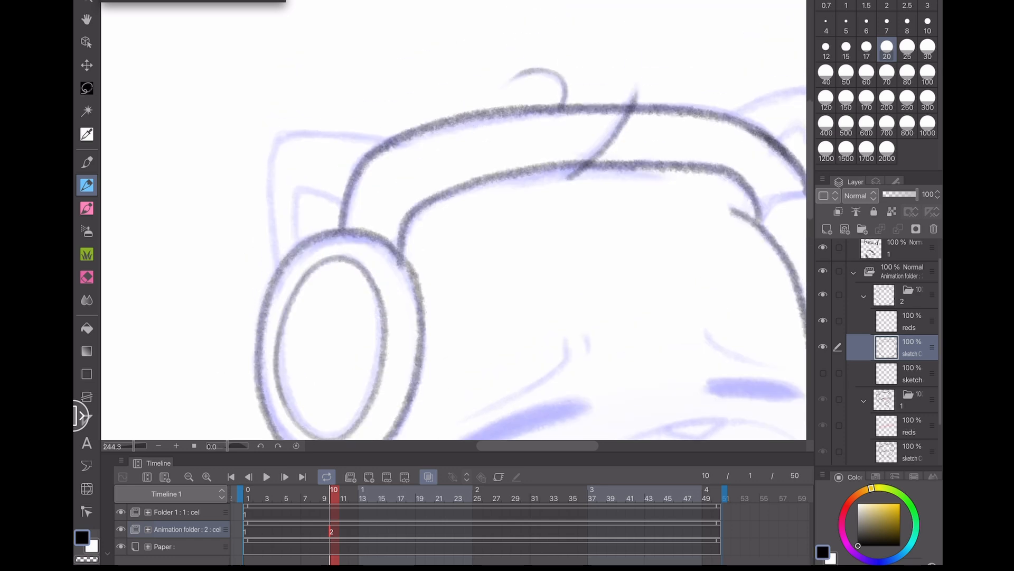
scroll(453, 220, down, 2)
scroll(370, 219, up, 2)
key(ctrl+z)
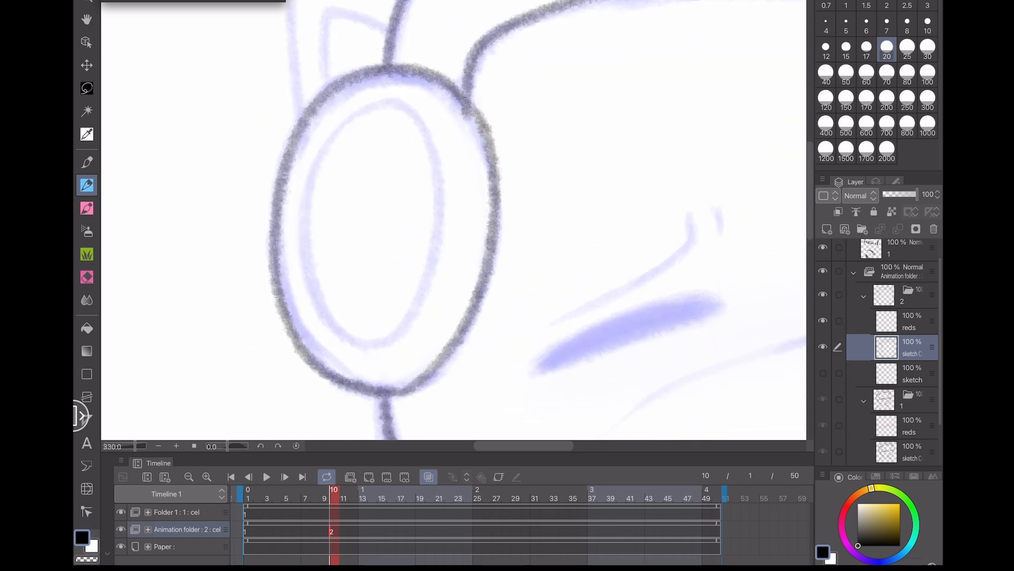
- Draw the inner ring of the left ear cup and the left cat ear
click(515, 497)
mouse_move(306, 253)
mouse_down()
mouse_move(325, 319)
mouse_move(409, 322)
mouse_move(438, 214)
mouse_move(420, 115)
mouse_move(351, 122)
mouse_move(310, 196)
mouse_move(319, 293)
mouse_up()
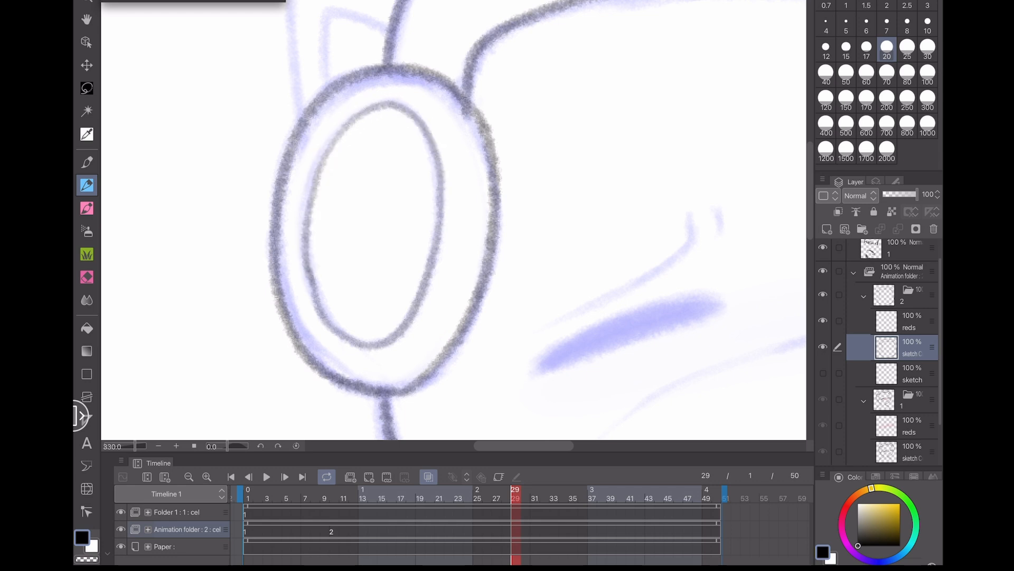
key(ctrl+z)
key(ctrl+z)
key(ctrl+y)
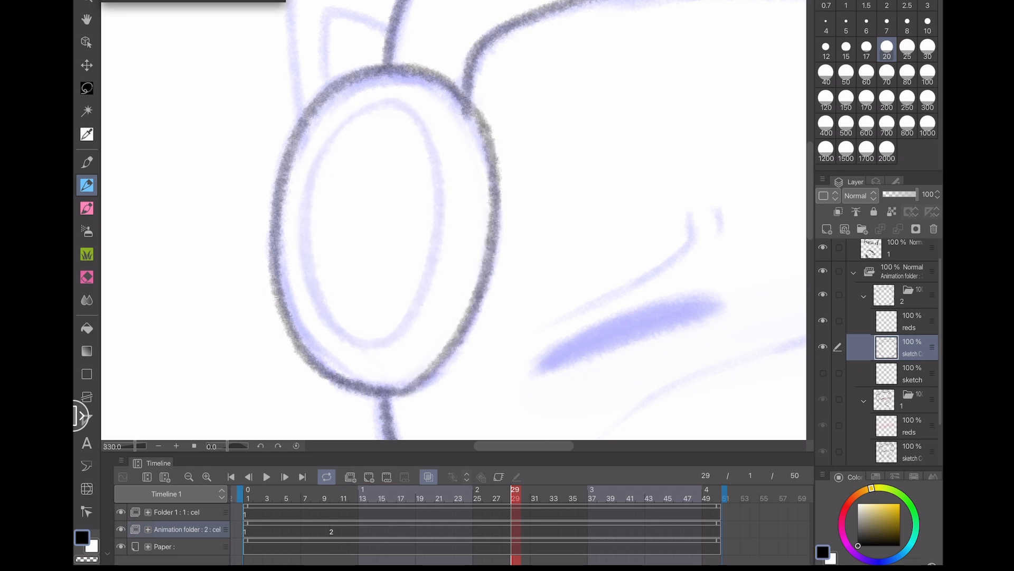
key(ctrl+y)
mouse_move(320, 144)
mouse_down()
mouse_move(307, 285)
mouse_move(297, 212)
mouse_move(327, 136)
mouse_move(336, 310)
mouse_up()
key(ctrl+z)
key(ctrl+z)
drag(227, 286, 226, 353)
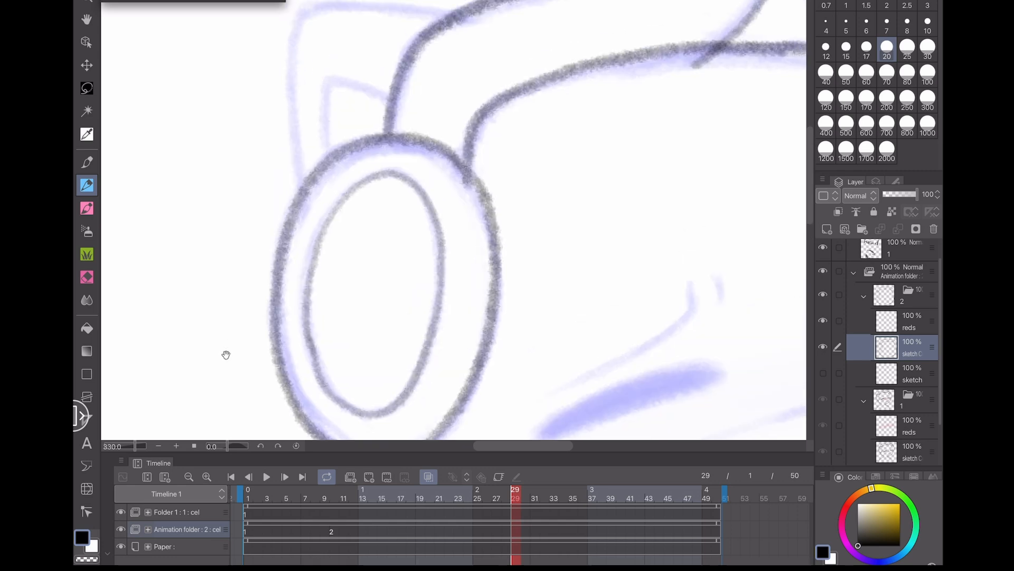
scroll(226, 353, down, 3)
mouse_move(400, 123)
mouse_down()
mouse_move(320, 112)
mouse_move(282, 124)
mouse_move(279, 198)
mouse_move(291, 248)
mouse_up()
mouse_move(353, 186)
mouse_down()
mouse_move(315, 175)
mouse_move(309, 222)
mouse_up()
drag(284, 364, 142, 274)
scroll(142, 275, down, 3)
scroll(571, 353, up, 1)
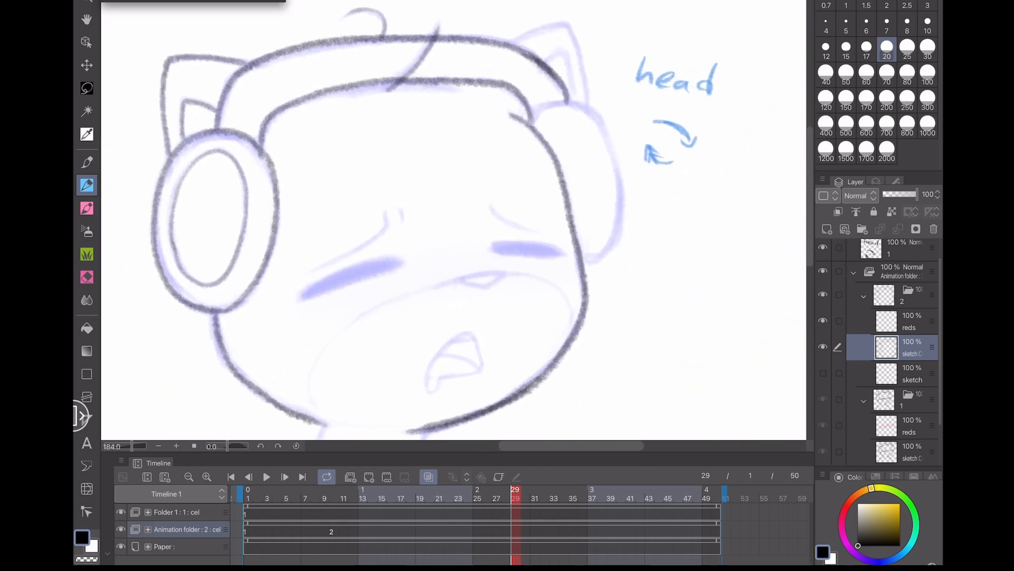
- Draw the closed eyes, brows and nose on the new head
mouse_move(168, 227)
mouse_down()
mouse_move(224, 243)
mouse_move(238, 189)
mouse_move(182, 193)
mouse_up()
key(ctrl+z)
drag(296, 300, 398, 265)
mouse_move(398, 265)
mouse_down()
mouse_move(324, 286)
mouse_move(397, 265)
mouse_up()
mouse_move(386, 212)
mouse_down()
mouse_move(305, 276)
mouse_move(336, 258)
mouse_up()
drag(402, 204, 402, 222)
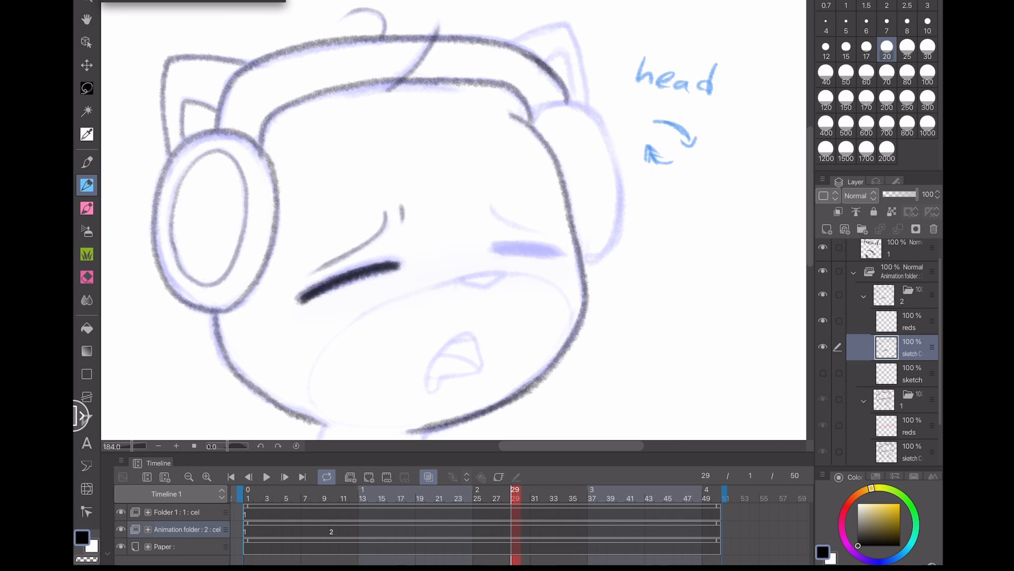
drag(491, 203, 556, 254)
drag(494, 246, 559, 252)
key(ctrl+z)
mouse_move(457, 280)
mouse_down()
mouse_move(508, 274)
mouse_move(457, 280)
mouse_up()
drag(247, 387, 249, 337)
scroll(380, 343, up, 3)
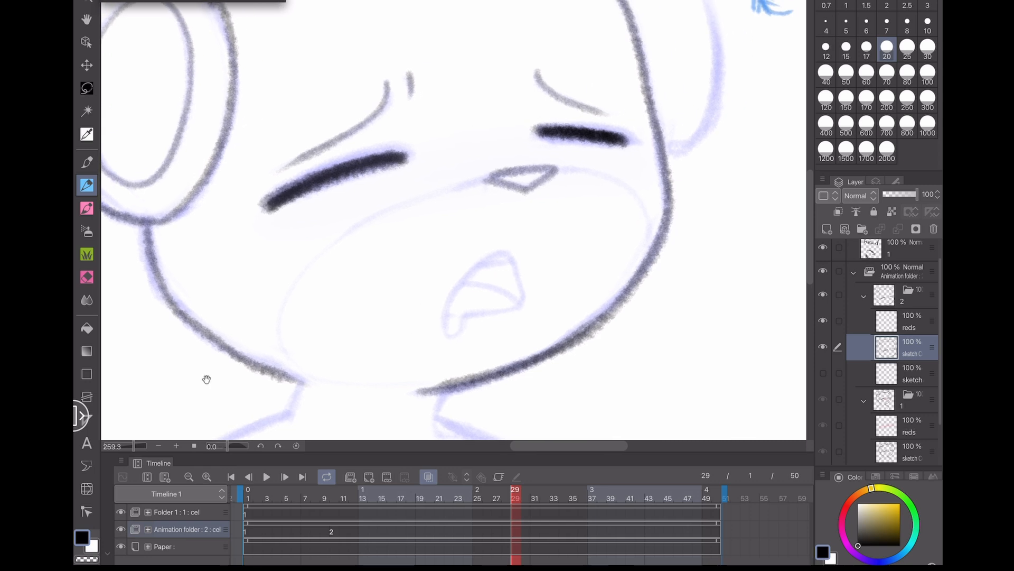
- Draw the open mouth with teeth and the lower jaw line
mouse_move(646, 287)
mouse_down()
mouse_move(591, 171)
mouse_move(481, 180)
mouse_move(288, 328)
mouse_move(301, 365)
mouse_move(434, 390)
mouse_up()
mouse_move(526, 305)
mouse_down()
mouse_move(509, 259)
mouse_move(465, 277)
mouse_move(443, 315)
mouse_move(523, 306)
mouse_move(472, 282)
mouse_up()
mouse_move(445, 317)
mouse_down()
mouse_move(453, 338)
mouse_move(466, 319)
mouse_up()
scroll(341, 242, down, 3)
drag(289, 304, 208, 399)
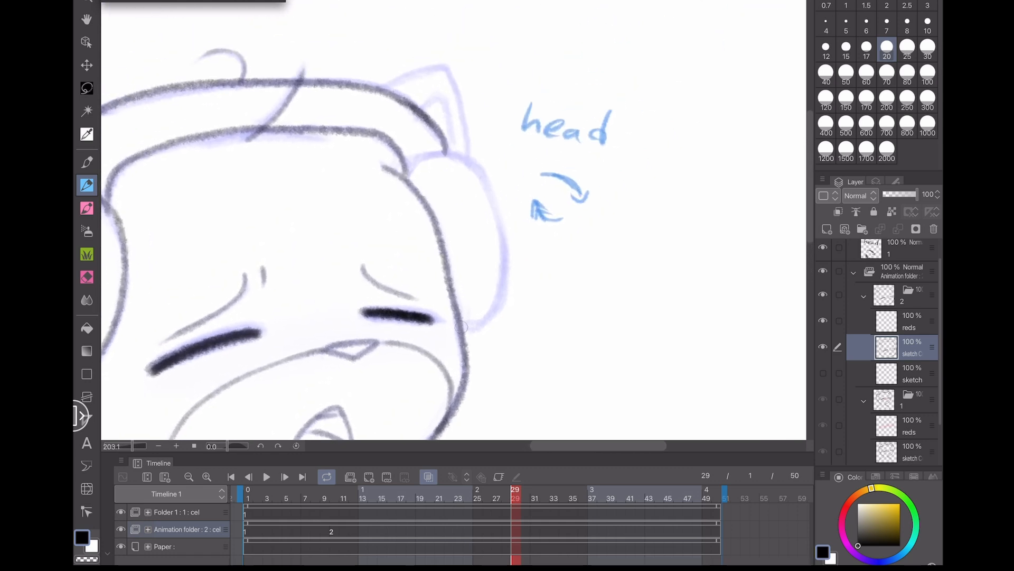
- Draw the right ear cup beside the face
mouse_move(464, 324)
mouse_down()
mouse_move(509, 252)
mouse_move(504, 216)
mouse_move(507, 281)
mouse_move(480, 172)
mouse_move(401, 186)
mouse_up()
key(ctrl+z)
mouse_move(472, 160)
mouse_down()
mouse_move(443, 66)
mouse_move(381, 88)
mouse_move(454, 153)
mouse_up()
drag(349, 294, 558, 145)
drag(256, 388, 233, 308)
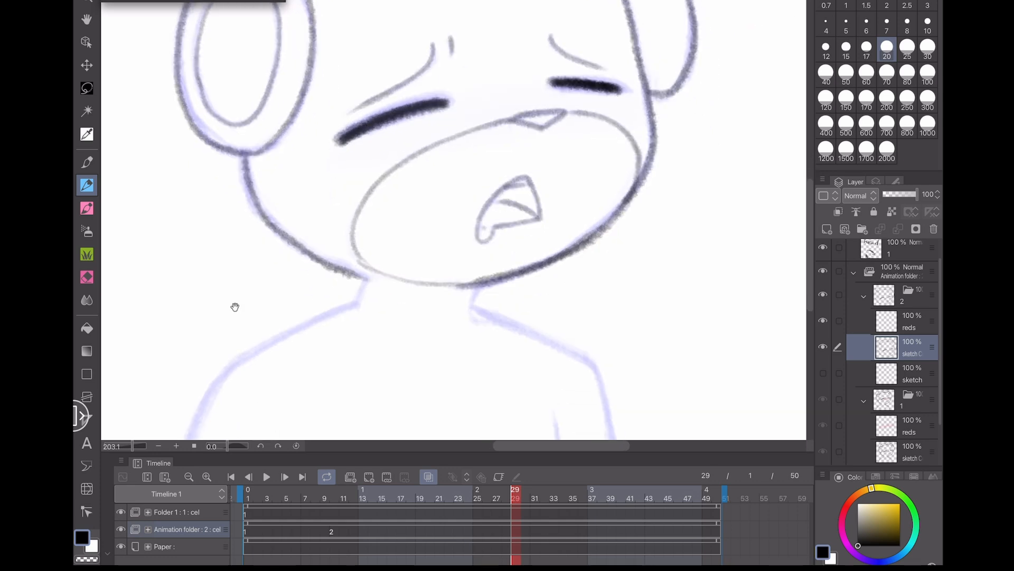
scroll(327, 324, down, 5)
scroll(236, 303, up, 3)
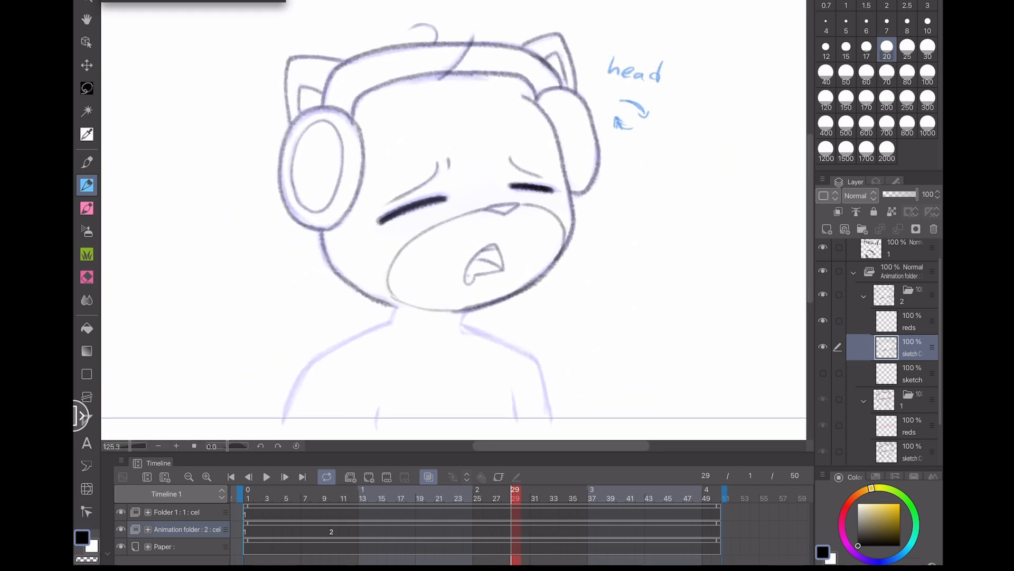
- Lasso-select the redrawn head and nudge and slightly rotate it with a free transform
click(86, 89)
scroll(237, 317, down, 1)
scroll(248, 270, up, 1)
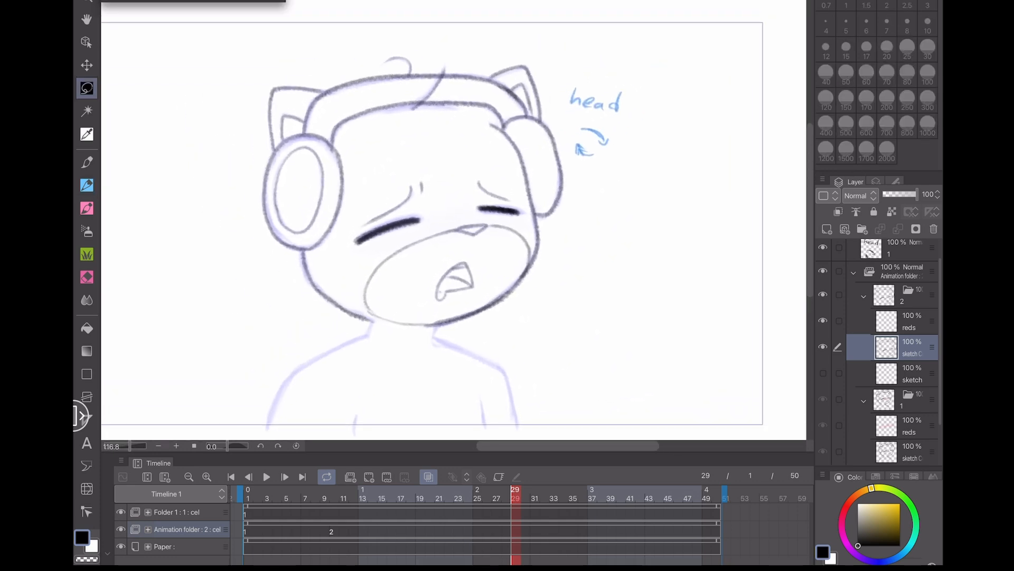
key(ctrl+t)
drag(488, 289, 496, 297)
drag(602, 309, 594, 319)
key(Return)
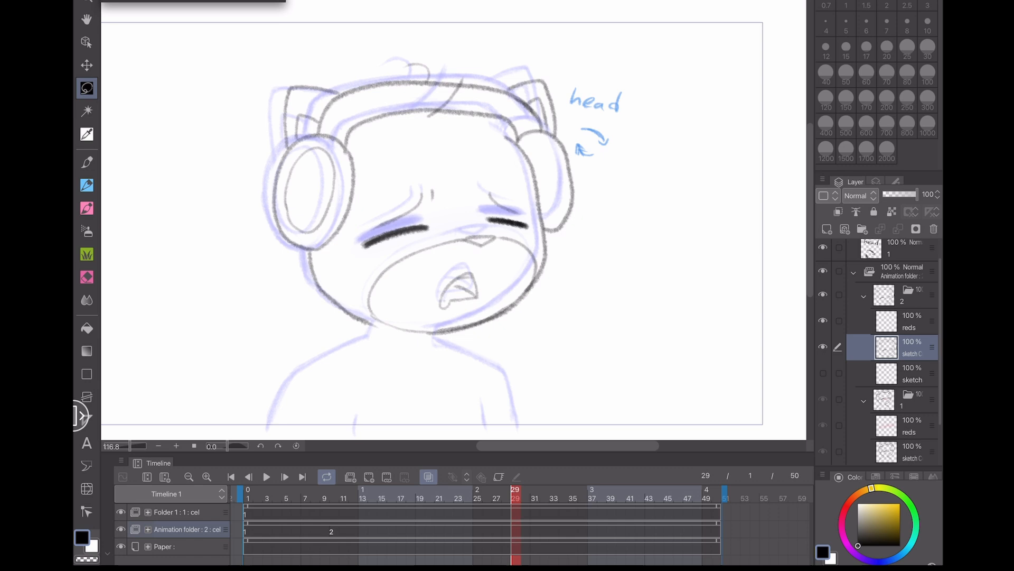
- Toggle onion skin off to check frame 10 alone, then turn it back on
click(429, 476)
drag(306, 497, 334, 497)
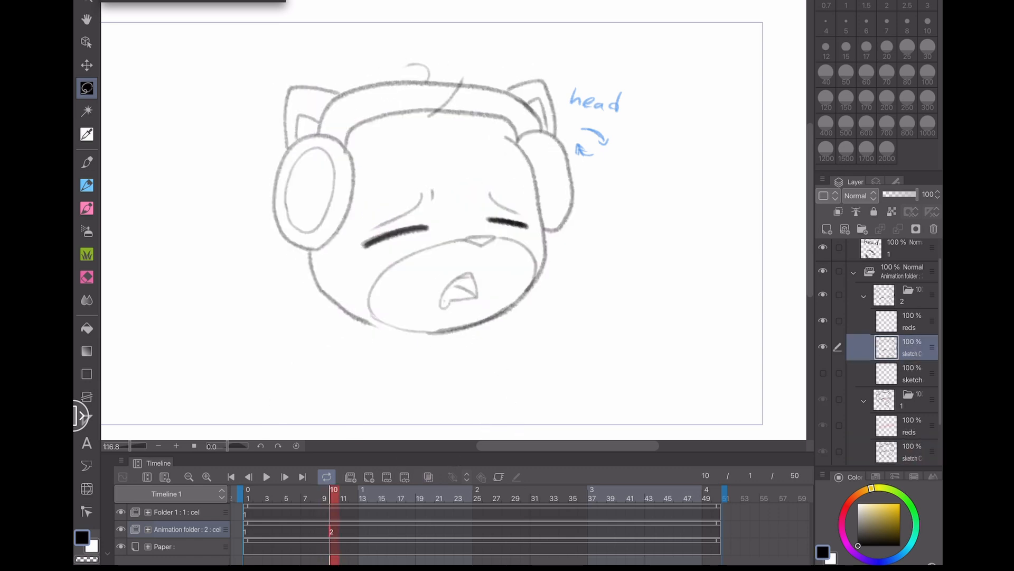
click(429, 477)
- Draw the neck and shoulder lines with the pen, then turn onion skin off
click(86, 185)
scroll(454, 254, up, 4)
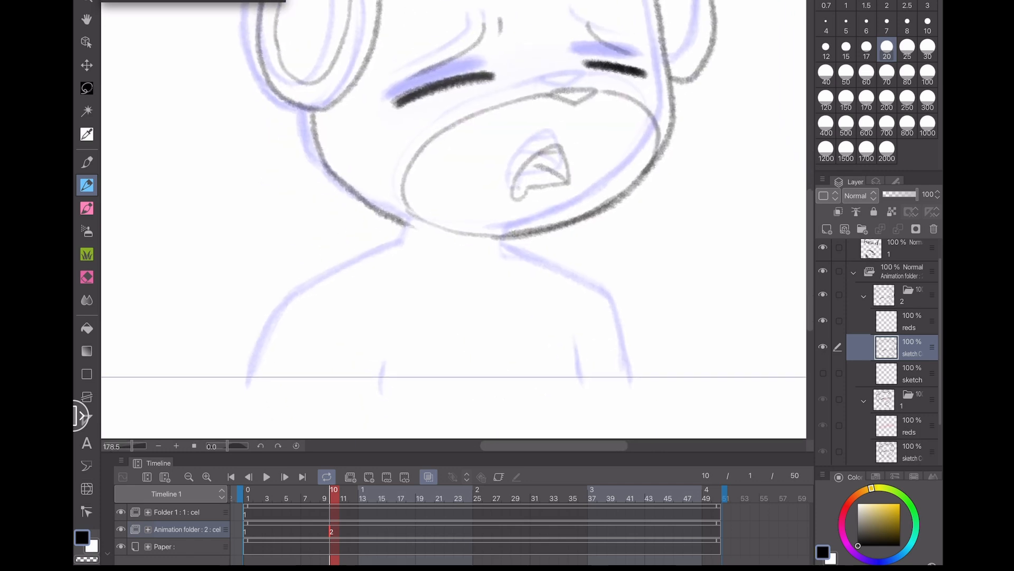
drag(506, 238, 501, 257)
mouse_move(403, 225)
mouse_down()
mouse_move(395, 246)
mouse_move(289, 301)
mouse_move(247, 388)
mouse_up()
key(ctrl+z)
drag(382, 363, 380, 389)
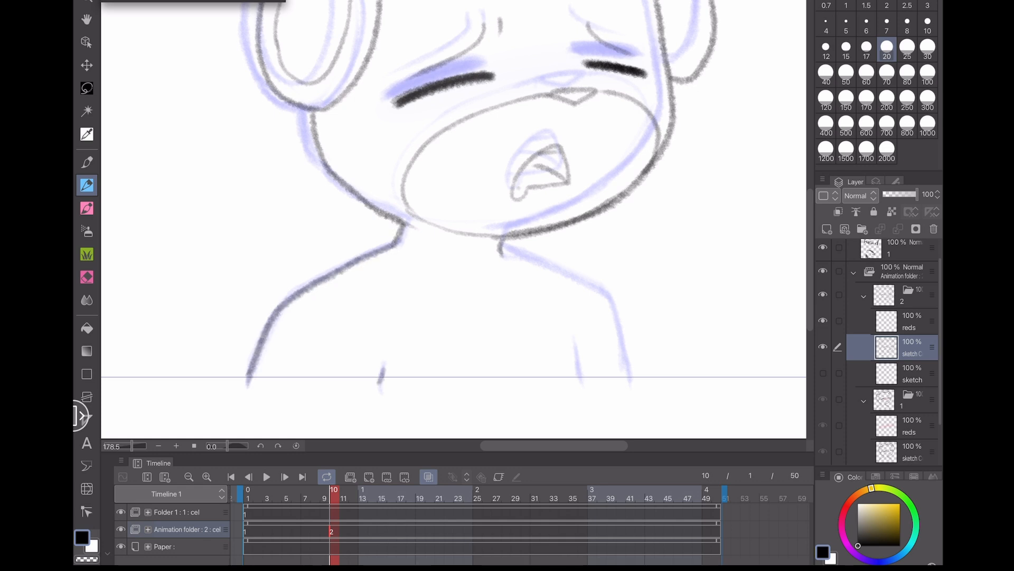
mouse_move(499, 244)
mouse_down()
mouse_move(603, 293)
mouse_move(633, 386)
mouse_up()
drag(575, 340, 583, 393)
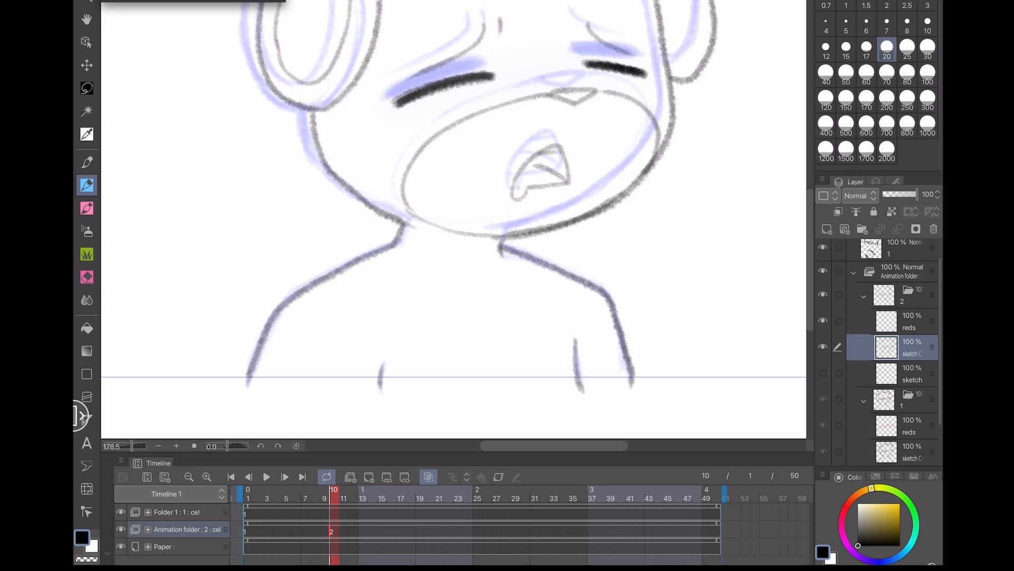
click(428, 476)
scroll(289, 391, down, 5)
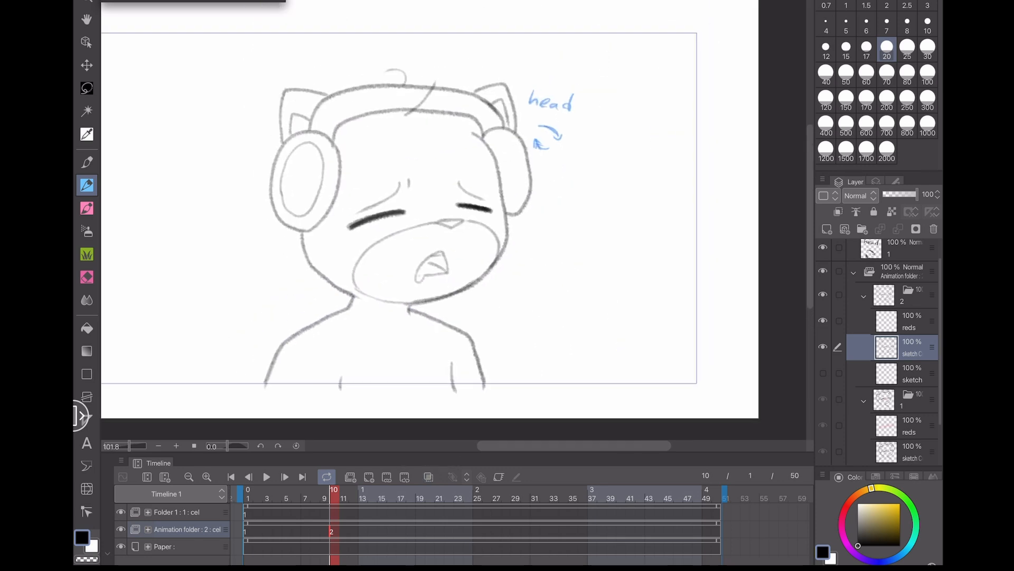
- Flip back and forth between frames 9 and 10 to compare the two head poses
click(121, 512)
click(249, 477)
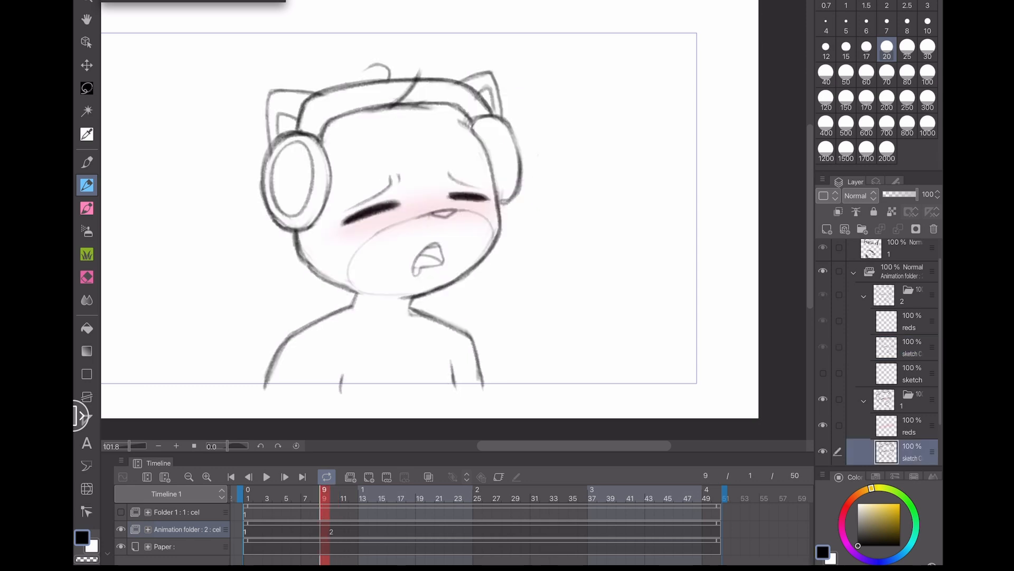
click(285, 476)
click(248, 477)
click(285, 477)
click(249, 477)
click(285, 476)
click(249, 476)
click(285, 477)
click(249, 477)
click(285, 476)
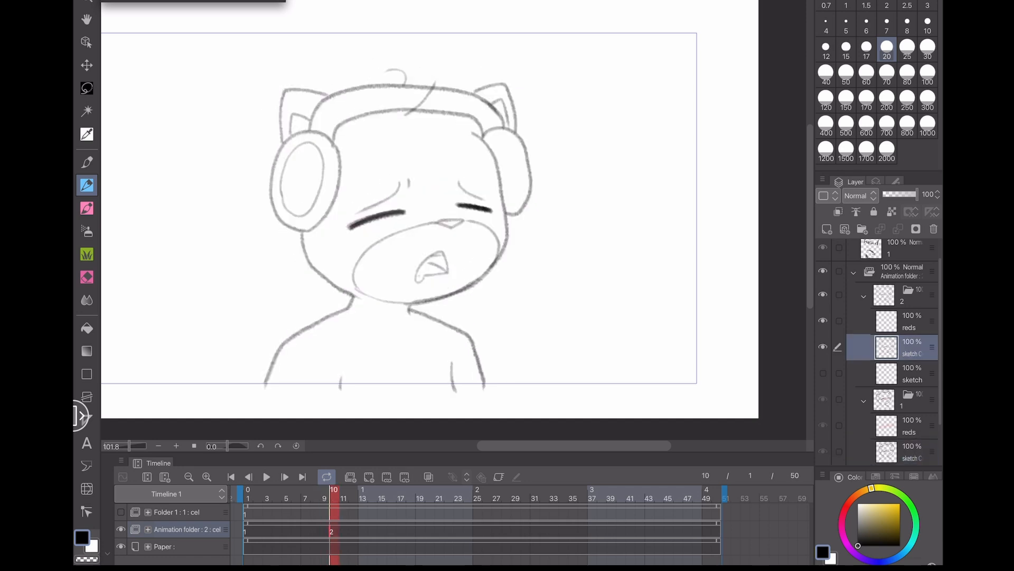
click(248, 476)
click(284, 477)
click(249, 476)
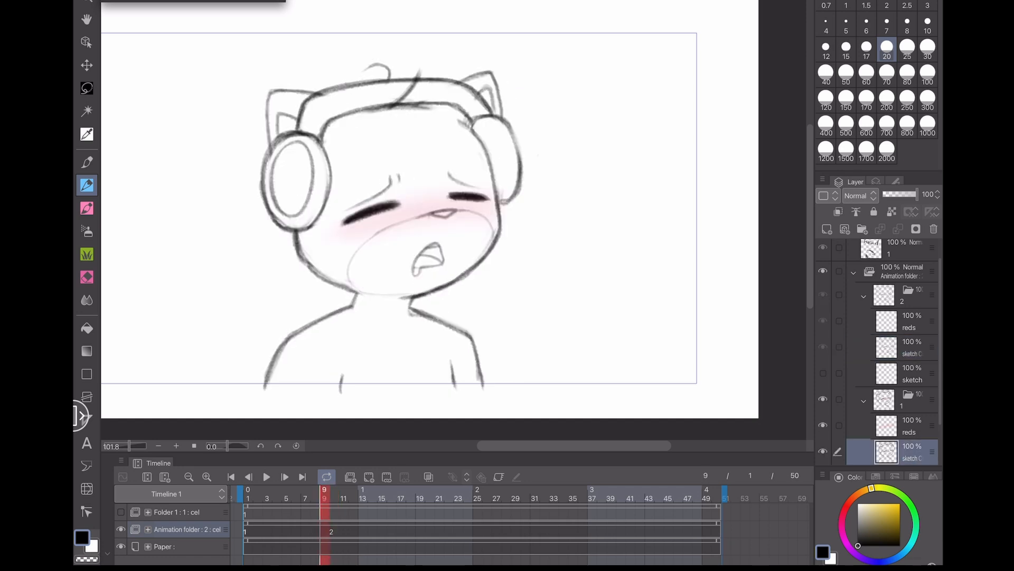
click(285, 477)
click(249, 476)
click(285, 477)
scroll(455, 227, left, 2)
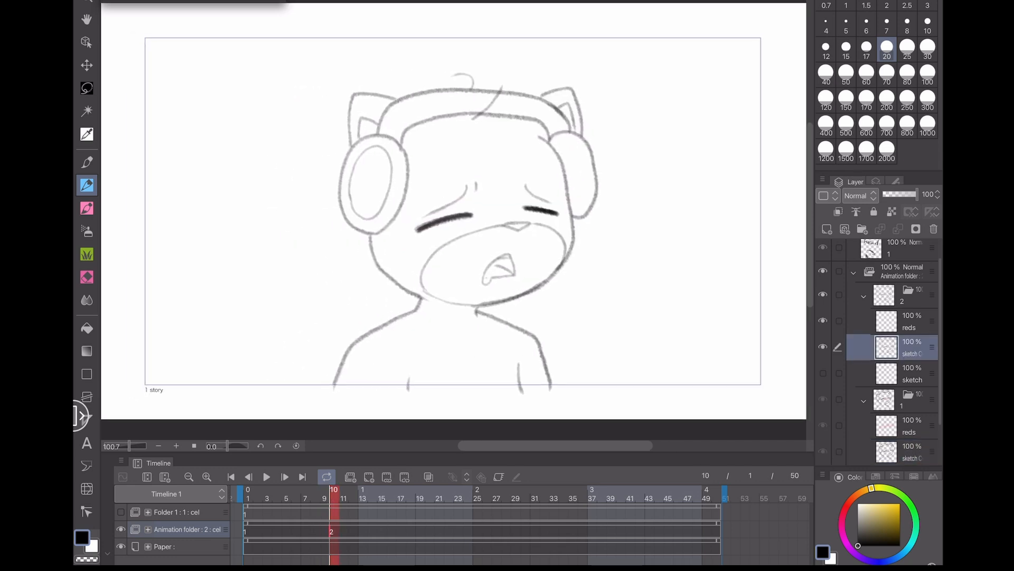
scroll(465, 243, down, 1)
click(231, 477)
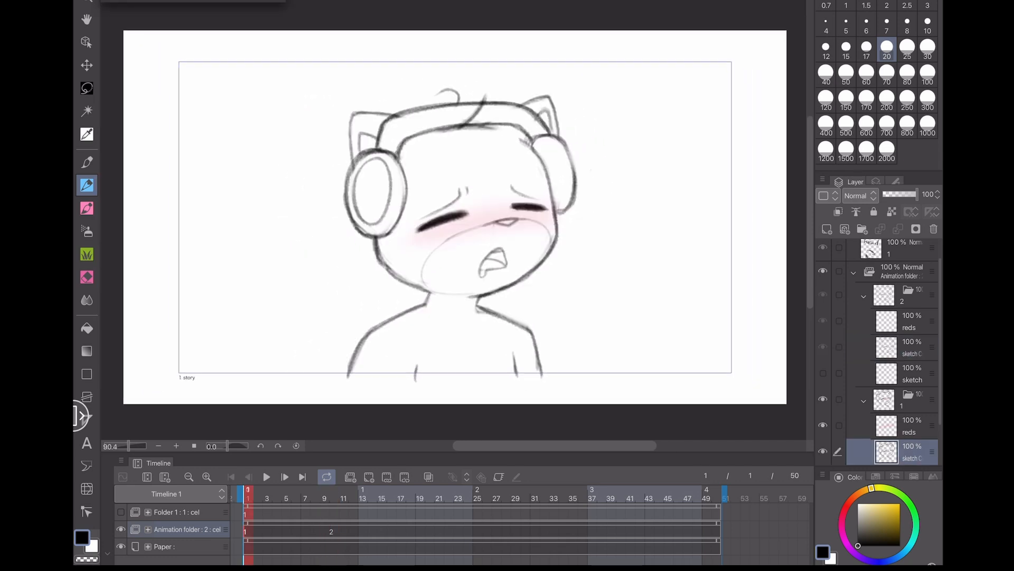
click(333, 497)
mouse_move(487, 200)
mouse_down()
mouse_move(606, 182)
mouse_move(619, 169)
mouse_up()
key(ctrl+z)
mouse_move(606, 164)
mouse_down()
mouse_move(632, 168)
mouse_move(616, 186)
mouse_up()
key(ctrl+z)
key(ctrl+z)
key(ctrl+z)
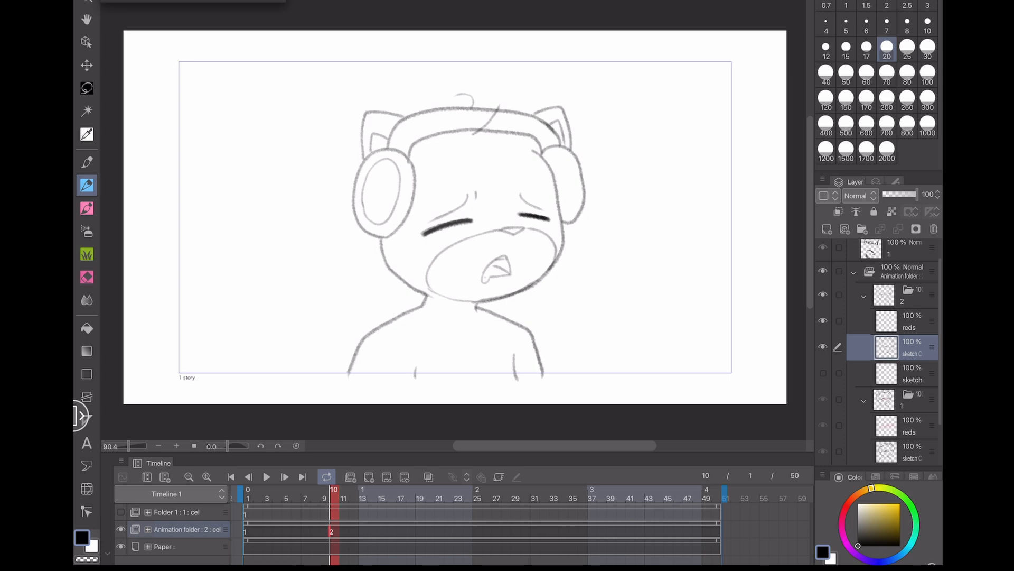
drag(498, 217, 649, 218)
drag(649, 218, 619, 237)
key(ctrl+z)
key(ctrl+z)
key(ctrl+z)
- Lasso-select the muzzle and mouth on cel 2 and nudge them slightly down with a free transform, then deselect
scroll(457, 220, up, 3)
click(87, 88)
scroll(457, 220, up, 4)
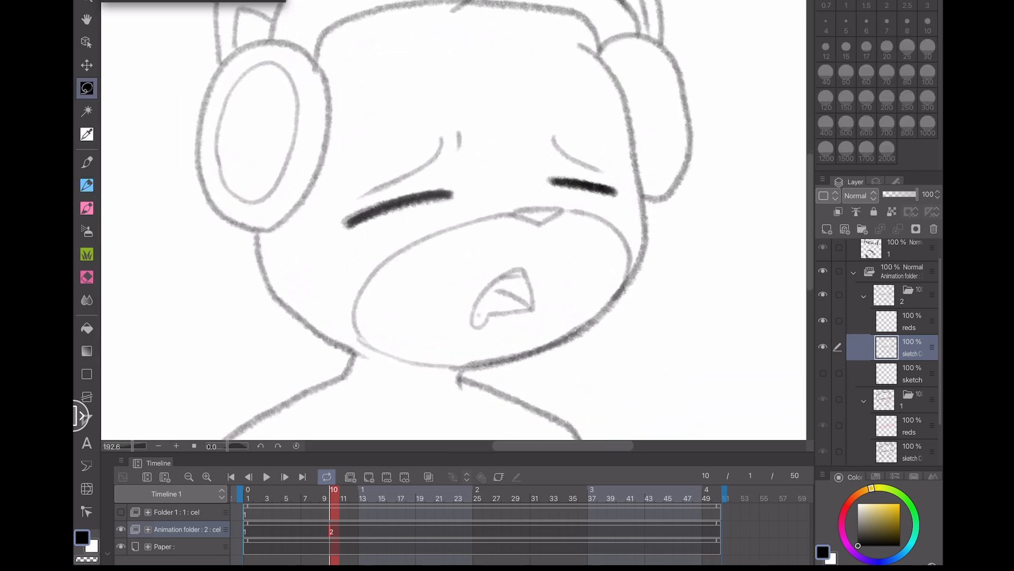
drag(457, 219, 413, 231)
mouse_move(303, 346)
mouse_down()
mouse_move(337, 366)
mouse_move(408, 381)
mouse_move(582, 288)
mouse_move(595, 254)
mouse_move(583, 231)
mouse_move(508, 208)
mouse_move(400, 228)
mouse_move(318, 273)
mouse_move(291, 335)
mouse_up()
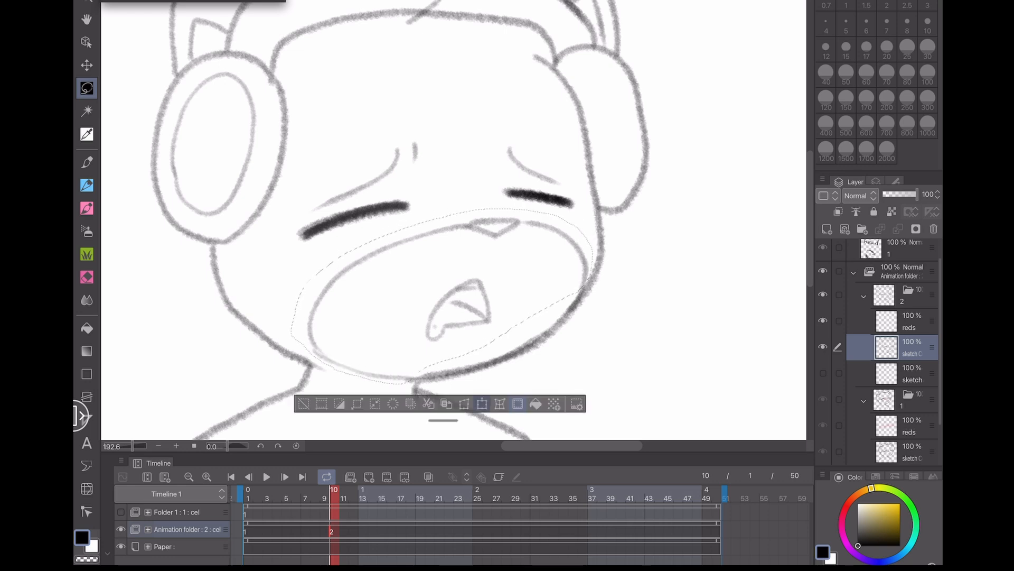
click(482, 404)
drag(442, 296, 442, 305)
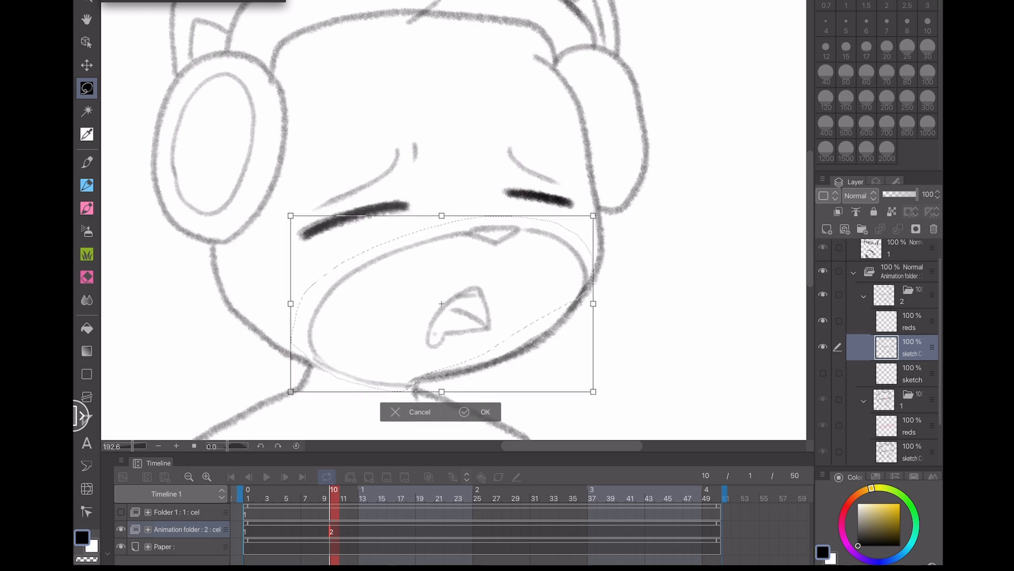
click(464, 414)
key(ctrl+d)
- Erase the chin line where it meets the neck and redraw it with the pen
key(e)
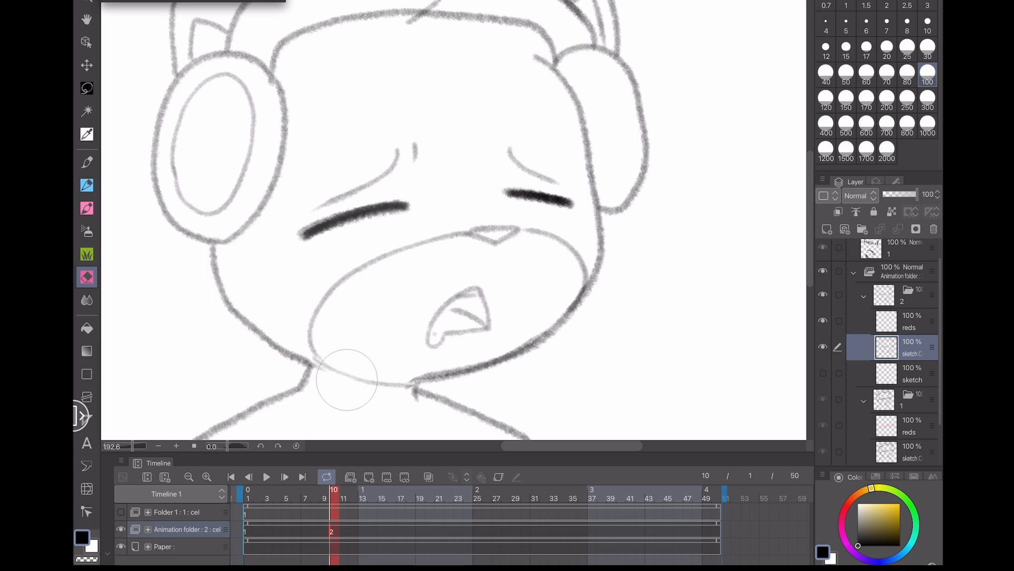
drag(340, 373, 423, 388)
key(p)
drag(324, 362, 436, 377)
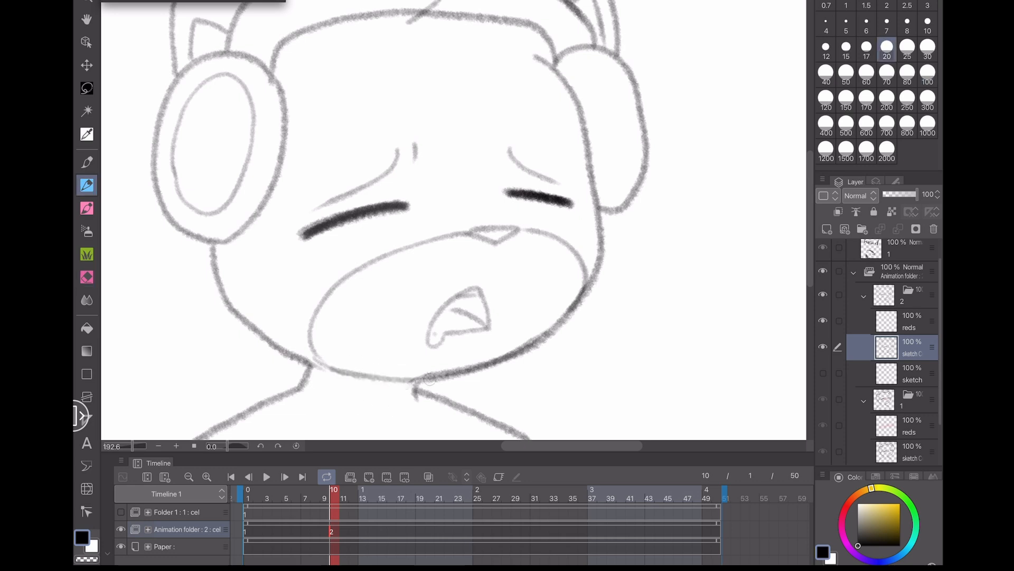
key(ctrl+z)
drag(323, 361, 431, 373)
mouse_move(457, 199)
mouse_down()
mouse_move(517, 222)
mouse_move(479, 233)
mouse_up()
key(ctrl+z)
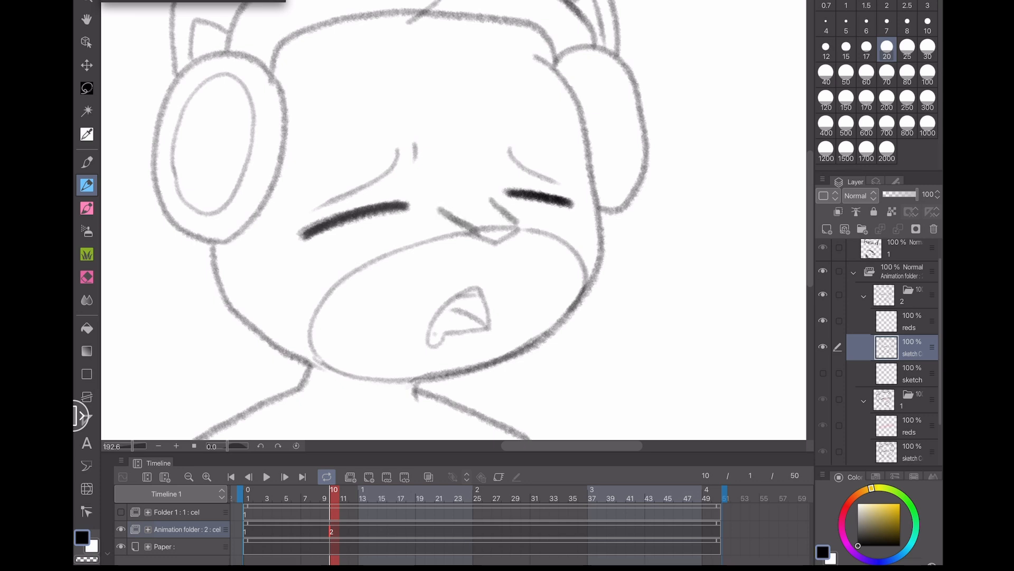
key(ctrl+z)
key(ctrl+z)
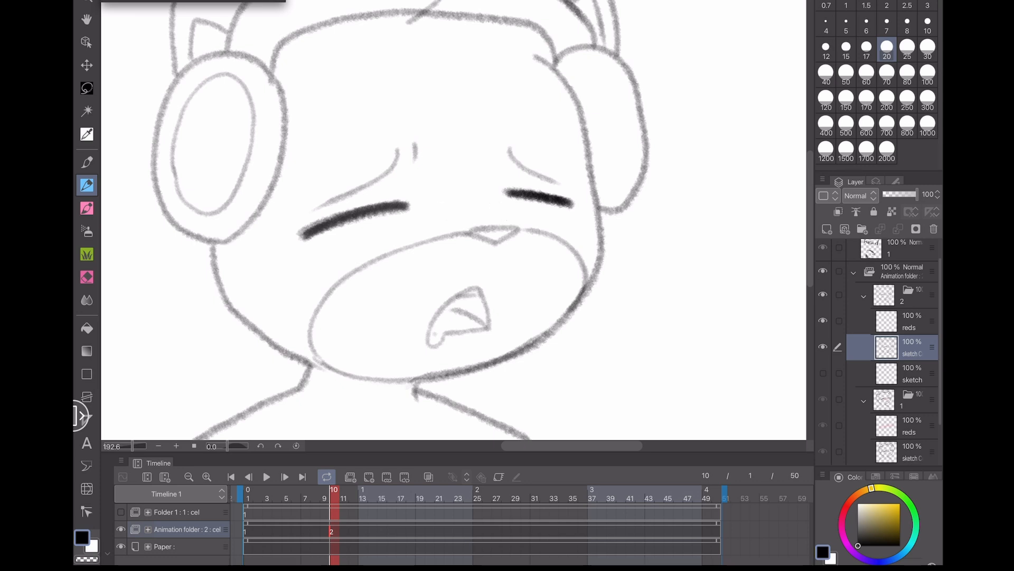
- Redraw the right closed-eye stroke on cel 2
drag(508, 197, 569, 205)
drag(407, 199, 470, 229)
drag(509, 194, 508, 230)
key(ctrl+z)
key(ctrl+z)
- Flip between cels 1 and 2 to compare the redrawn head
click(248, 530)
click(332, 529)
click(248, 530)
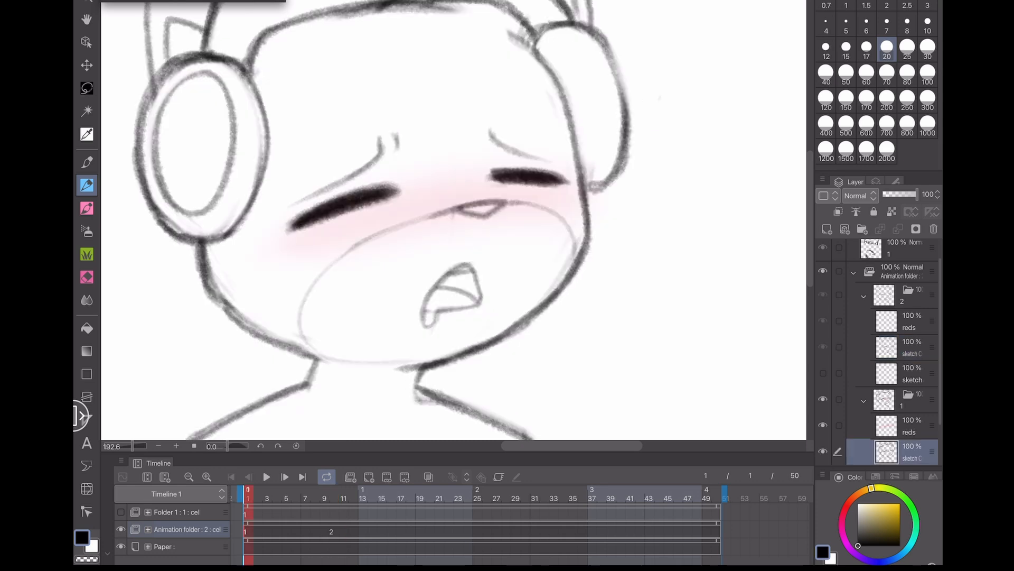
click(333, 530)
scroll(429, 280, down, 4)
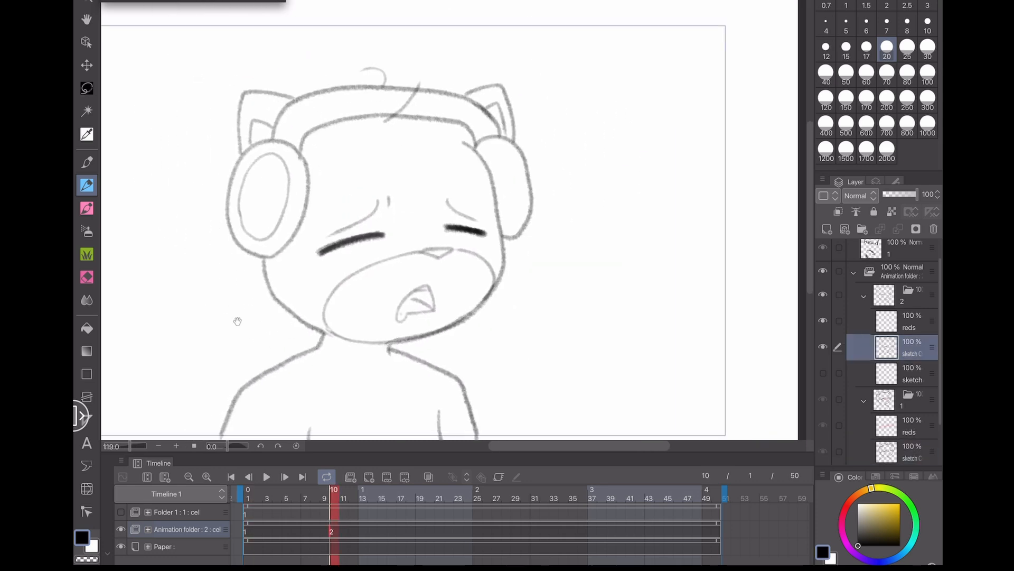
click(248, 530)
click(332, 530)
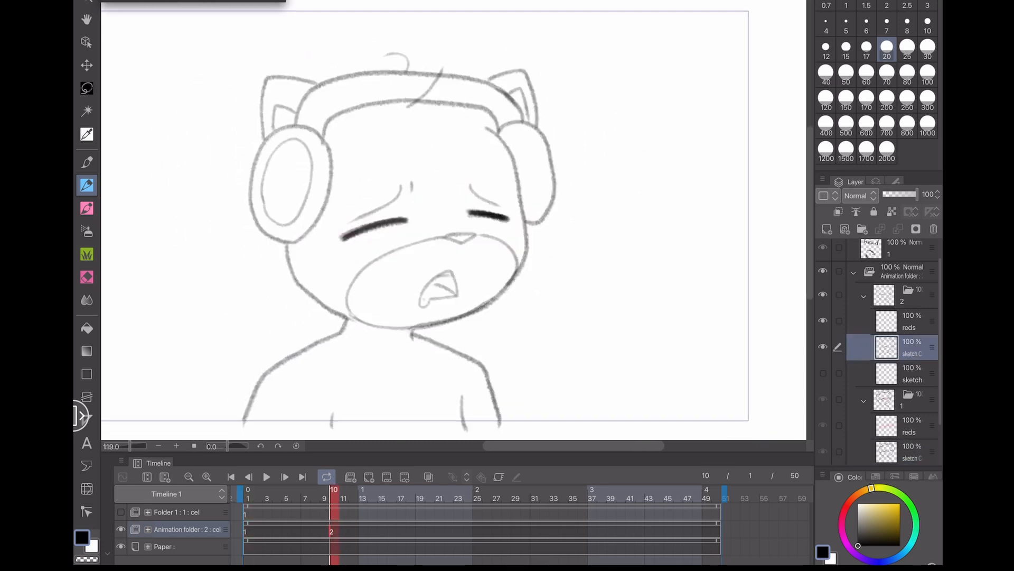
- Draw the headband's inner edge line, erase a stray hair stroke above it, and save the file
mouse_move(325, 139)
mouse_down()
mouse_move(335, 120)
mouse_move(428, 98)
mouse_up()
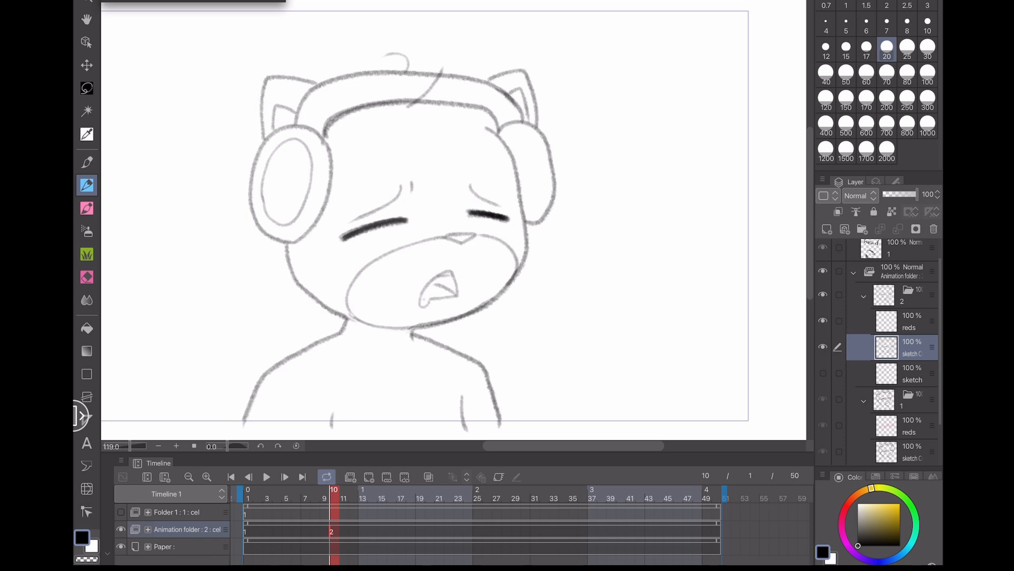
scroll(454, 227, up, 3)
scroll(454, 227, down, 5)
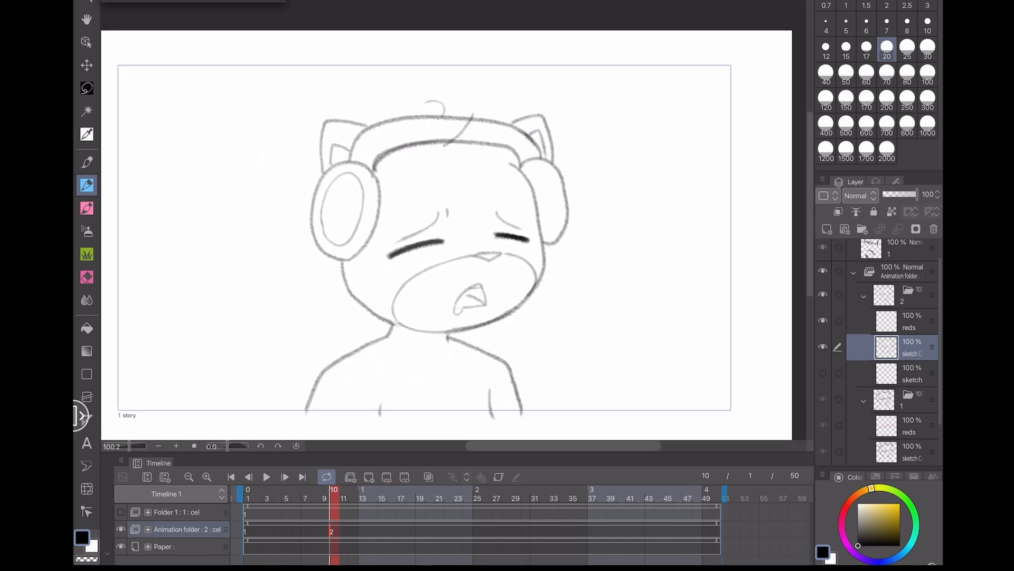
key(e)
scroll(466, 62, up, 3)
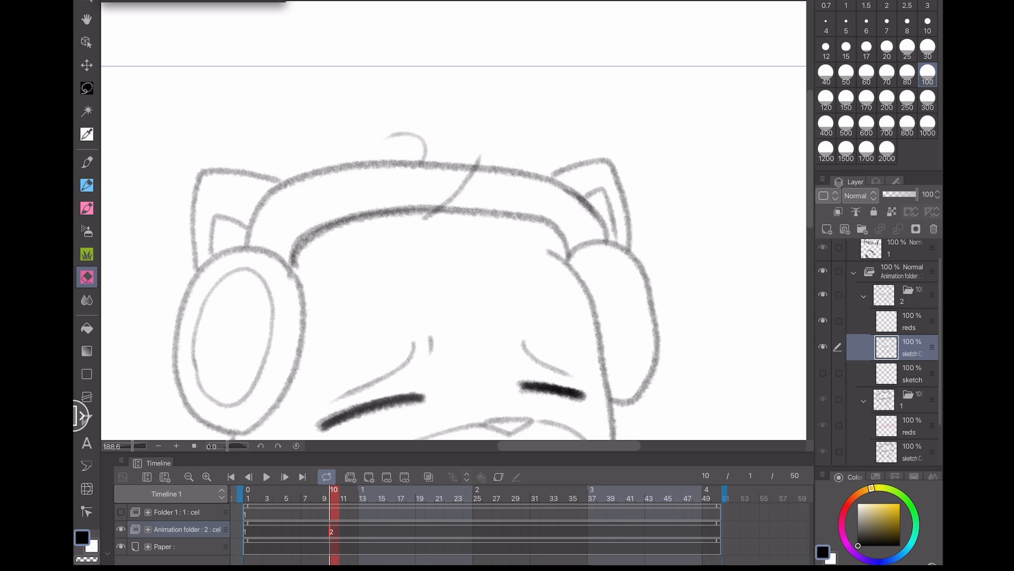
mouse_move(466, 190)
mouse_down()
mouse_move(473, 178)
mouse_move(462, 181)
mouse_move(487, 161)
mouse_move(386, 134)
mouse_move(374, 141)
mouse_up()
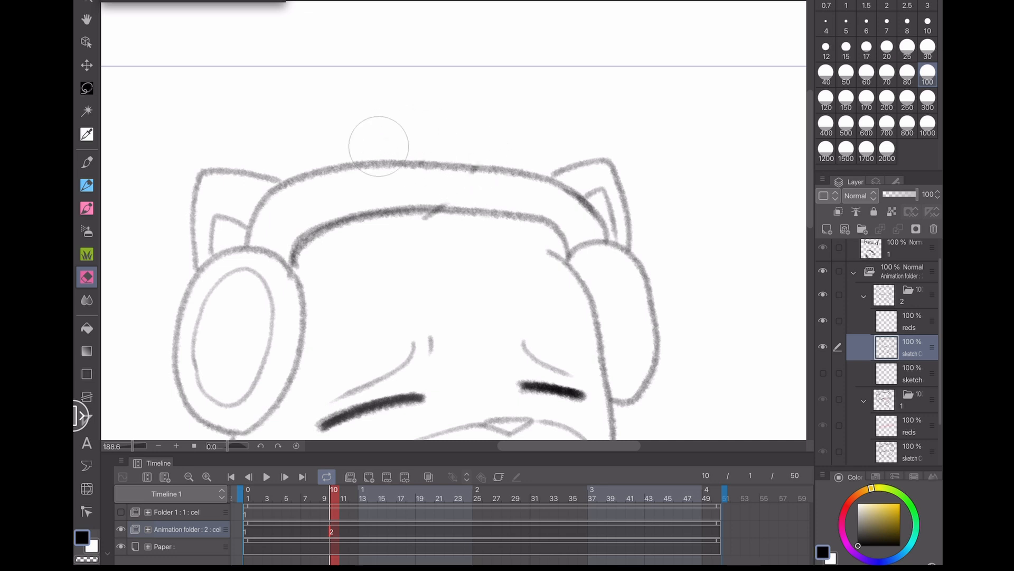
key(p)
key(ctrl+s)
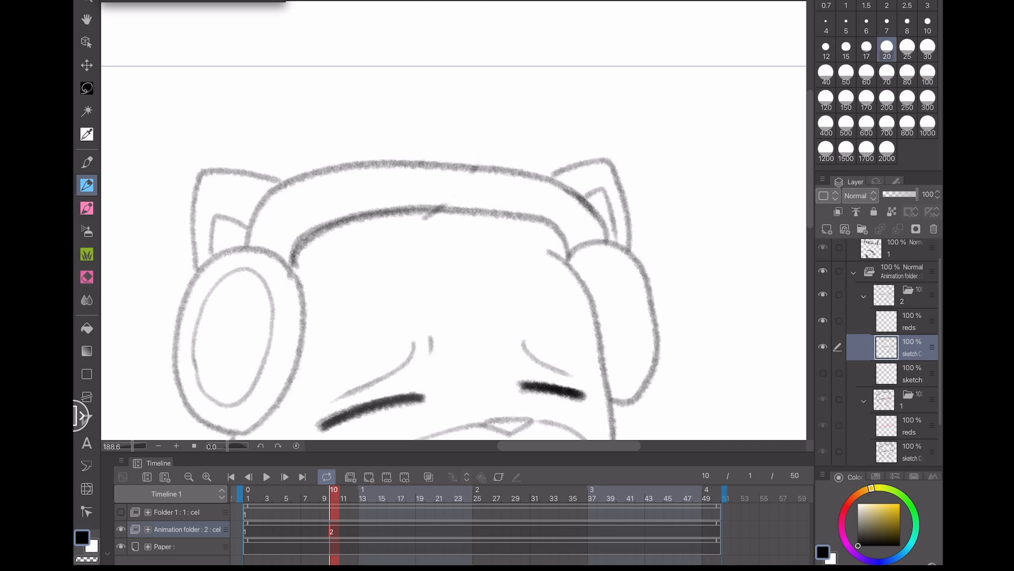
- Pan around the zoomed head and flip between cels 1 and 2 to compare the headphones
mouse_move(388, 386)
mouse_down()
mouse_move(401, 335)
mouse_move(392, 286)
mouse_up()
drag(416, 350, 448, 311)
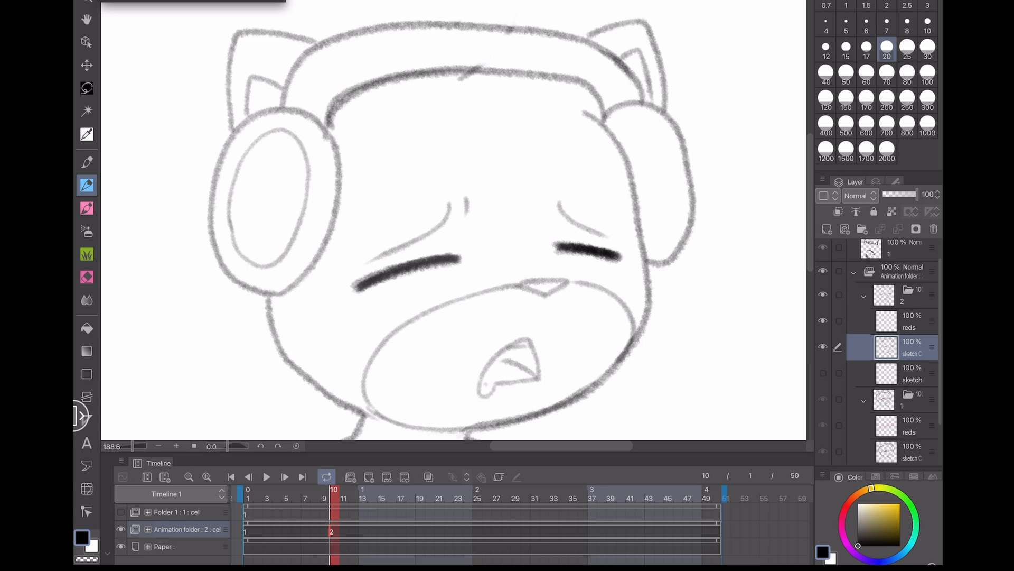
scroll(454, 220, down, 5)
scroll(454, 220, up, 1)
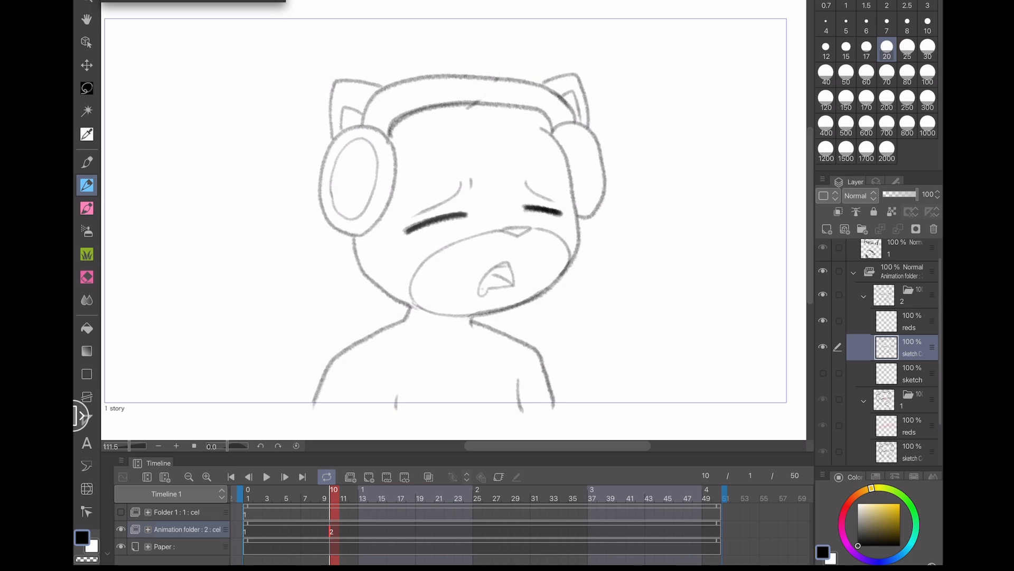
scroll(632, 82, up, 3)
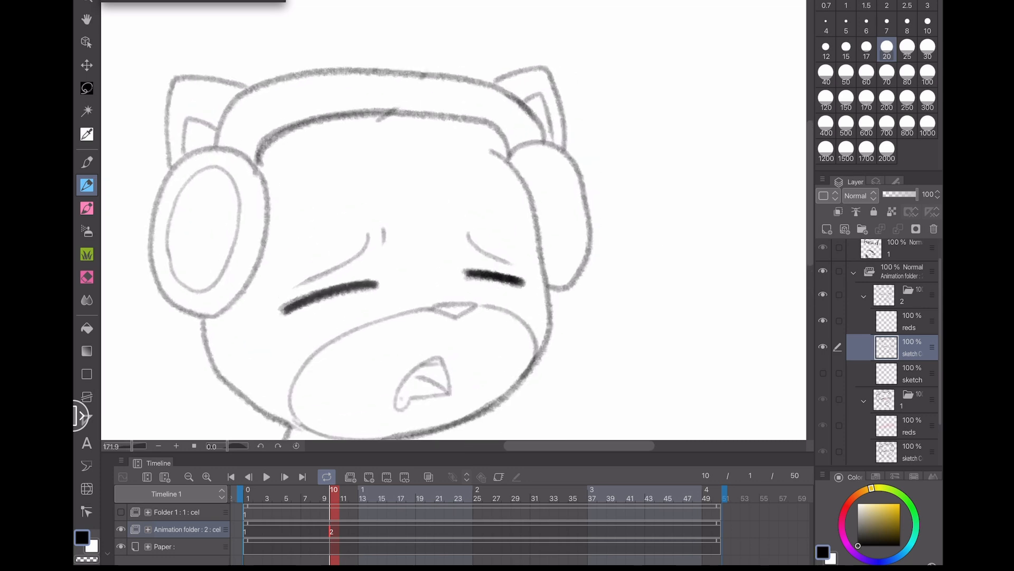
click(248, 531)
click(334, 531)
click(248, 530)
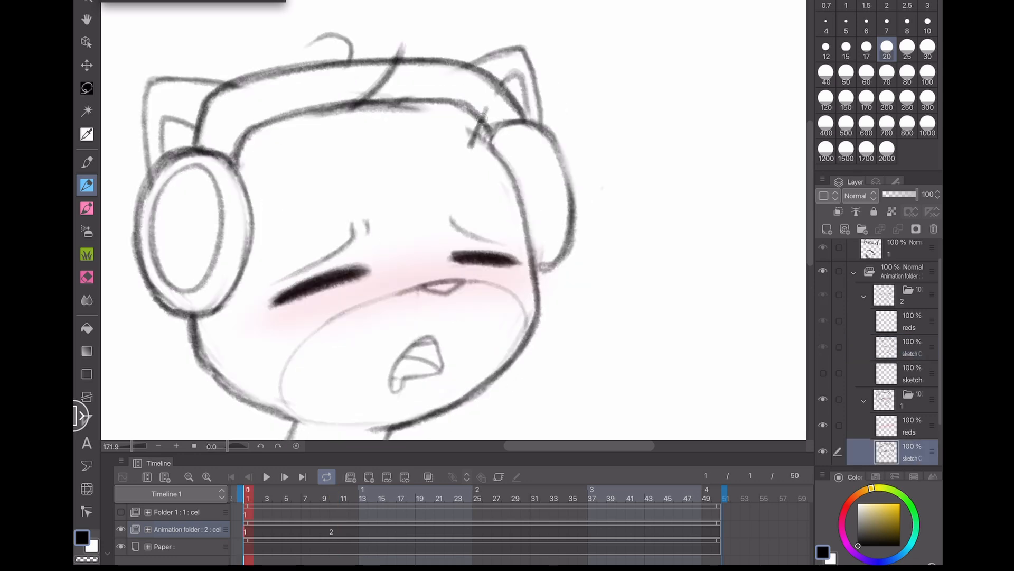
scroll(499, 47, up, 3)
click(333, 531)
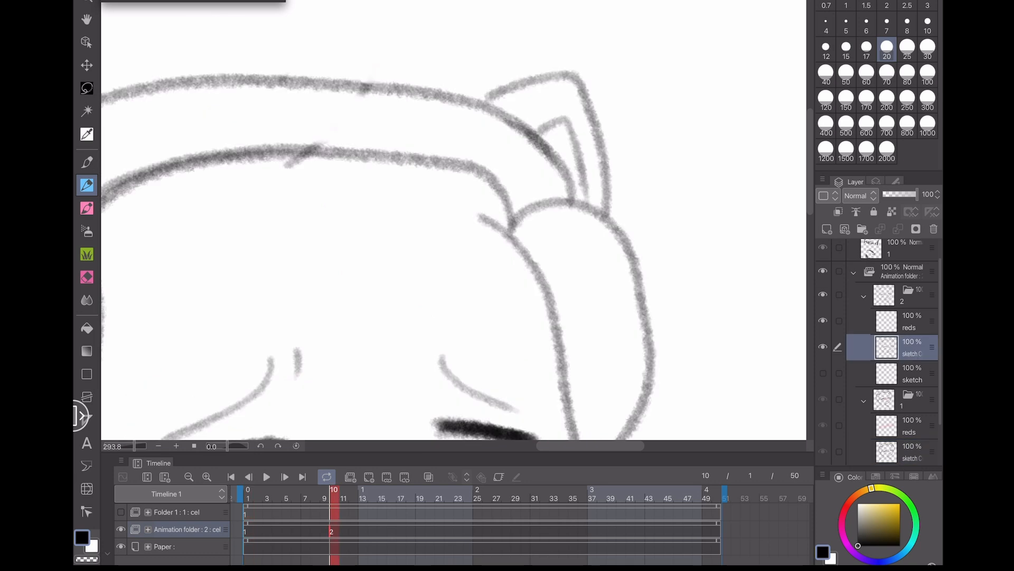
- Redraw the headband lines over the right ear cup and across the top of the head, then save
drag(499, 180, 480, 214)
click(247, 530)
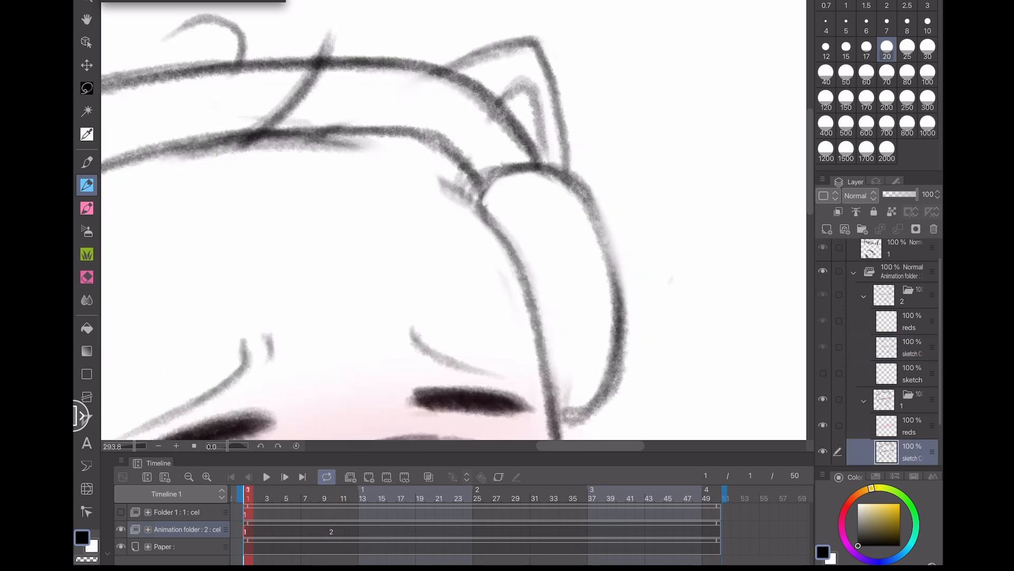
click(333, 531)
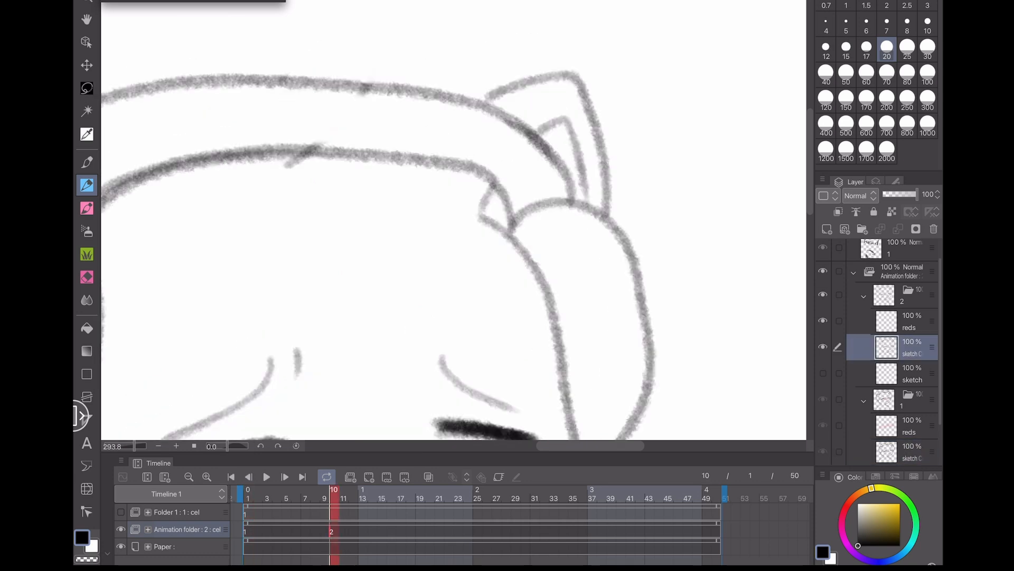
click(248, 531)
click(333, 531)
mouse_move(512, 229)
mouse_down()
mouse_move(511, 215)
mouse_move(431, 160)
mouse_move(211, 156)
mouse_move(170, 165)
mouse_up()
drag(208, 325, 395, 354)
scroll(395, 354, down, 1)
mouse_move(204, 240)
mouse_down()
mouse_move(242, 159)
mouse_move(391, 128)
mouse_up()
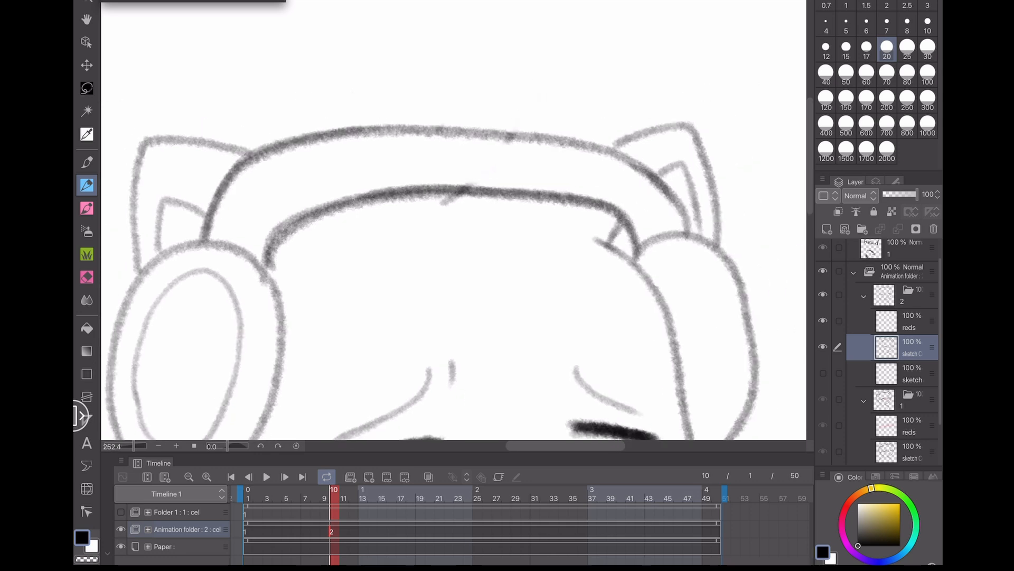
key(ctrl+s)
- Retouch the headband's top line on cel 2 while flipping between cels 1 and 2
click(247, 531)
scroll(423, 254, down, 3)
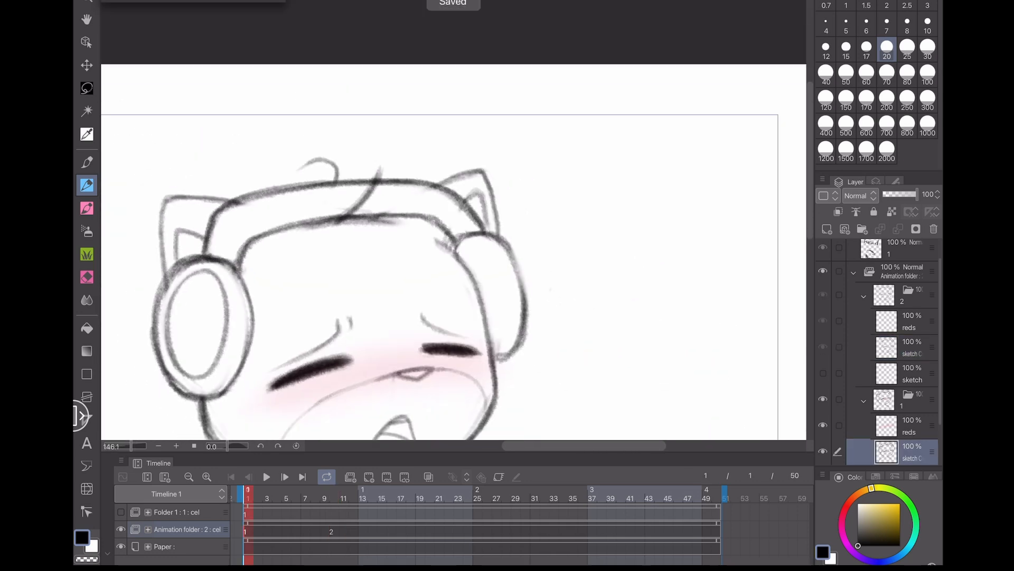
click(331, 531)
drag(315, 189, 451, 199)
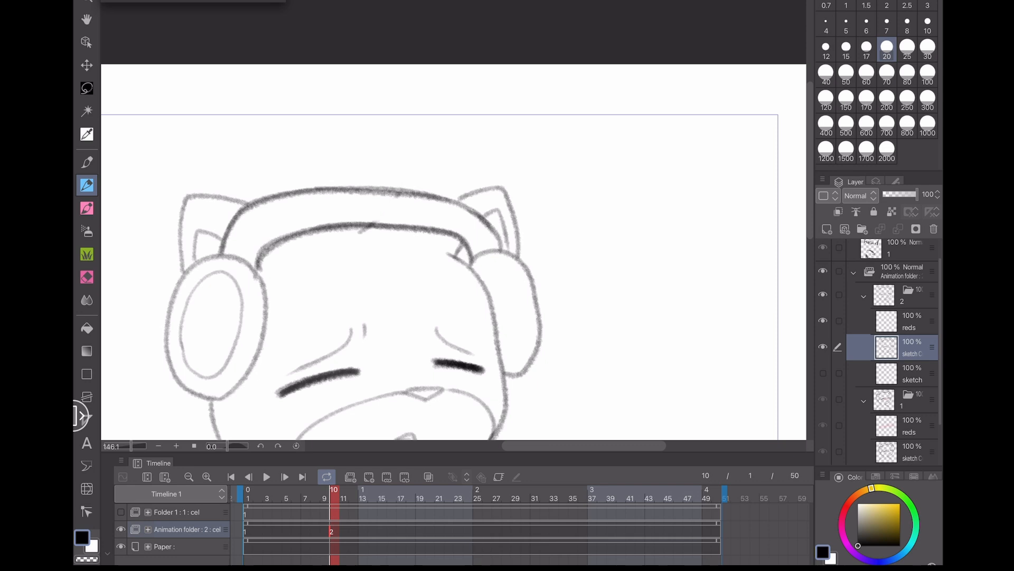
click(246, 531)
scroll(391, 238, down, 3)
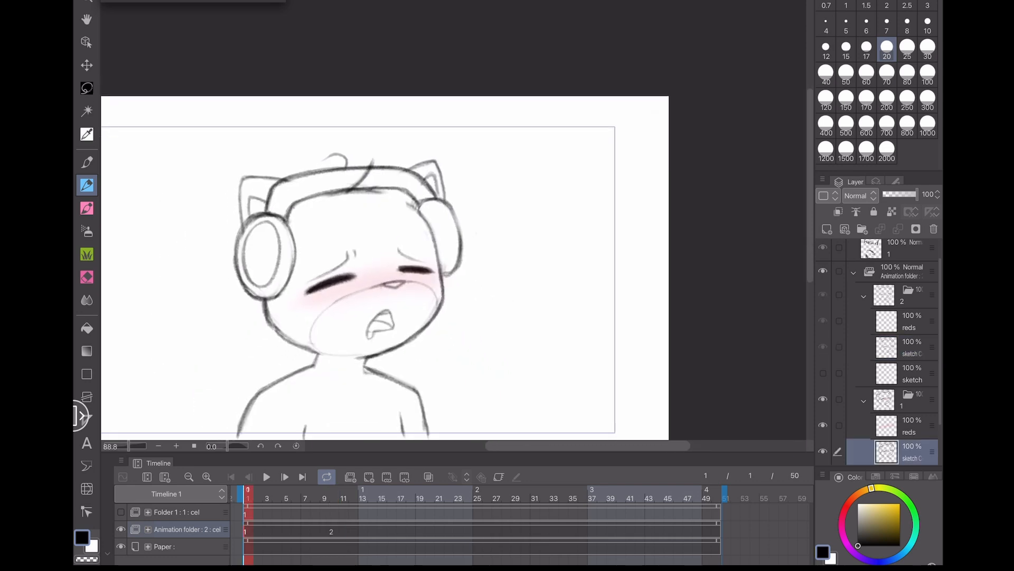
click(331, 531)
click(246, 531)
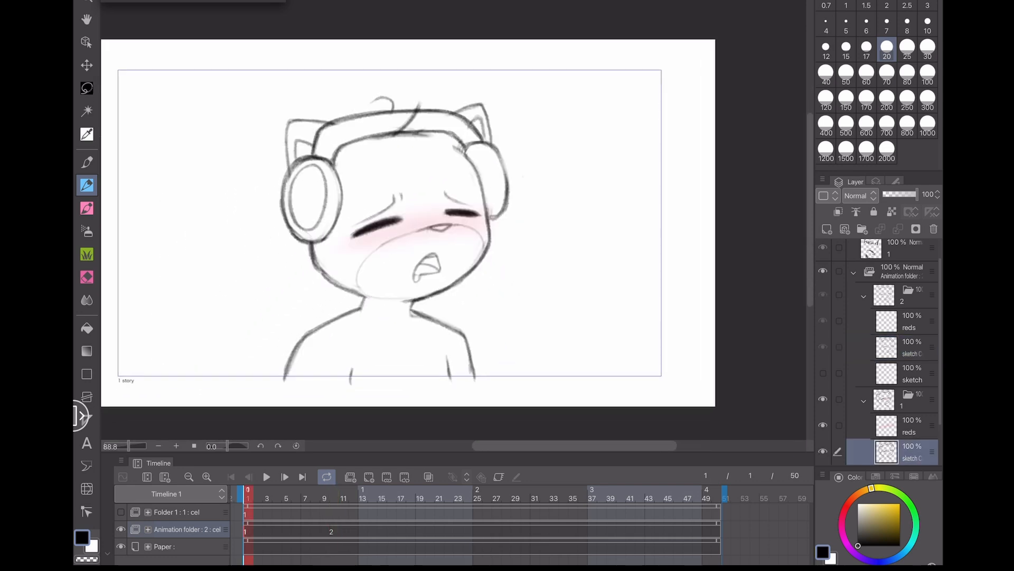
click(332, 531)
- Redraw the left side of the face below the ear cup and save the file
scroll(325, 241, up, 4)
mouse_move(310, 242)
mouse_down()
mouse_move(318, 301)
mouse_move(399, 361)
mouse_up()
drag(279, 229, 335, 245)
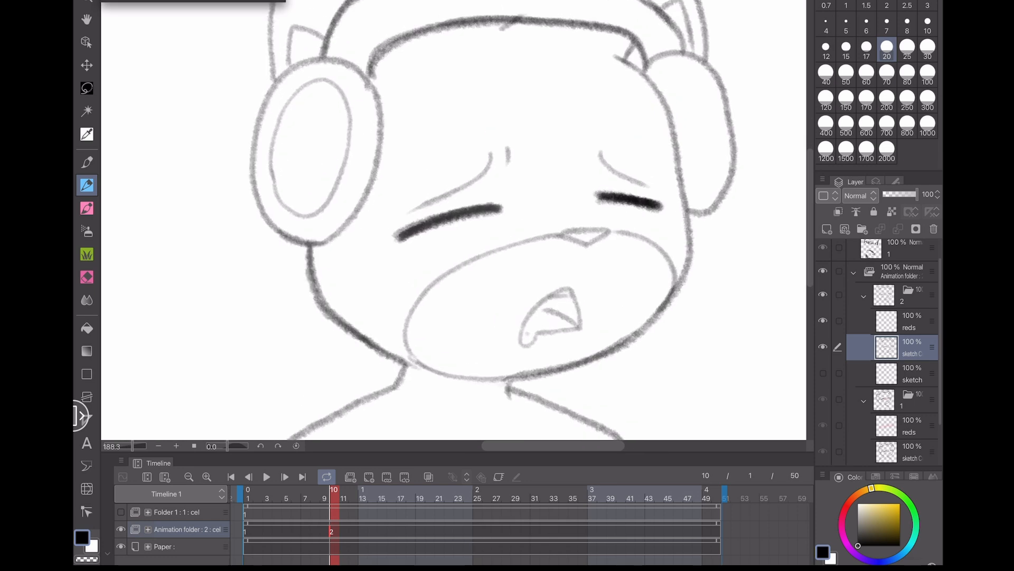
key(ctrl+s)
scroll(268, 299, down, 3)
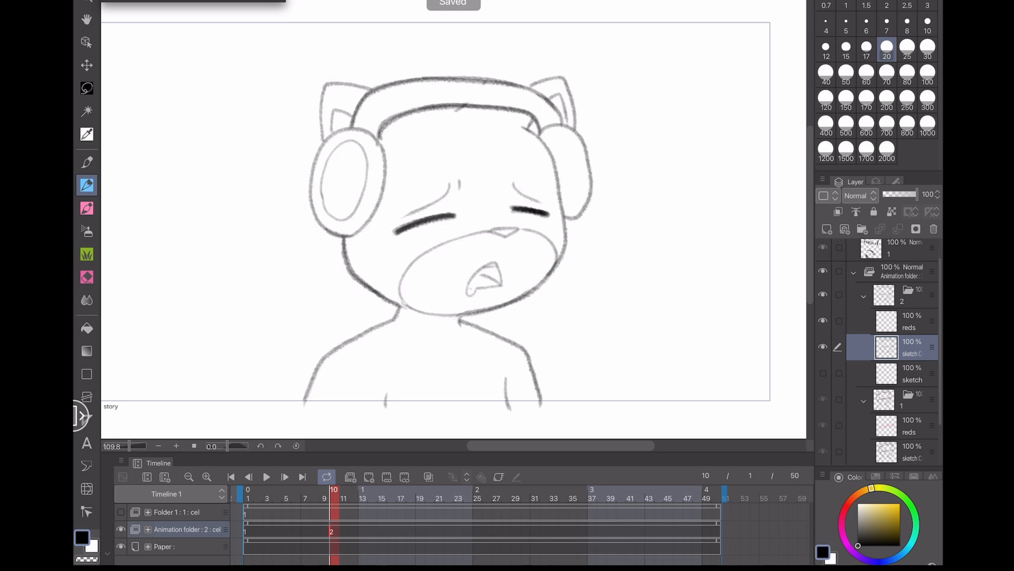
- Compare cels 1 and 2 by flipping back and forth between their frames on the timeline
scroll(309, 304, down, 2)
scroll(309, 296, up, 1)
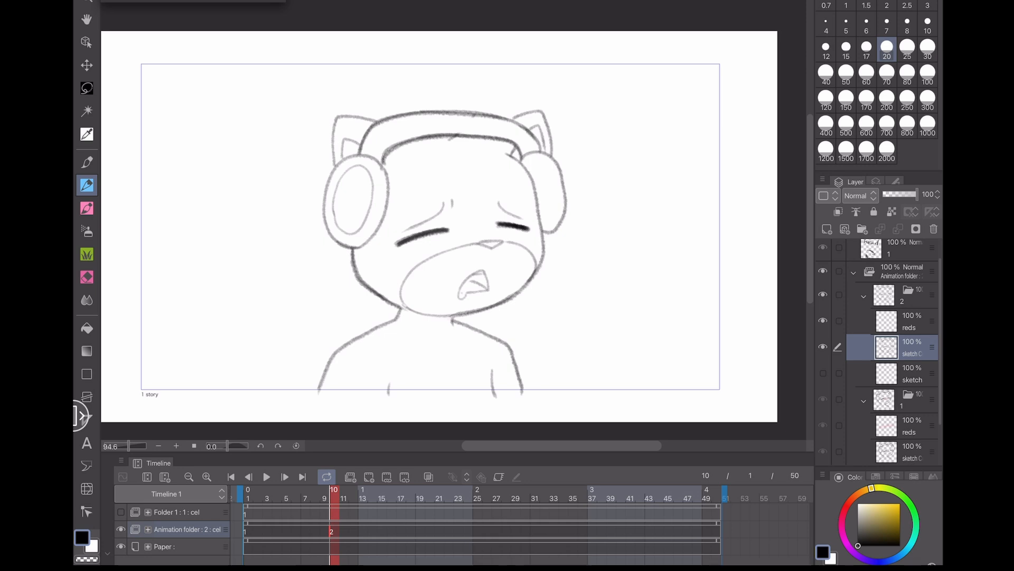
click(286, 498)
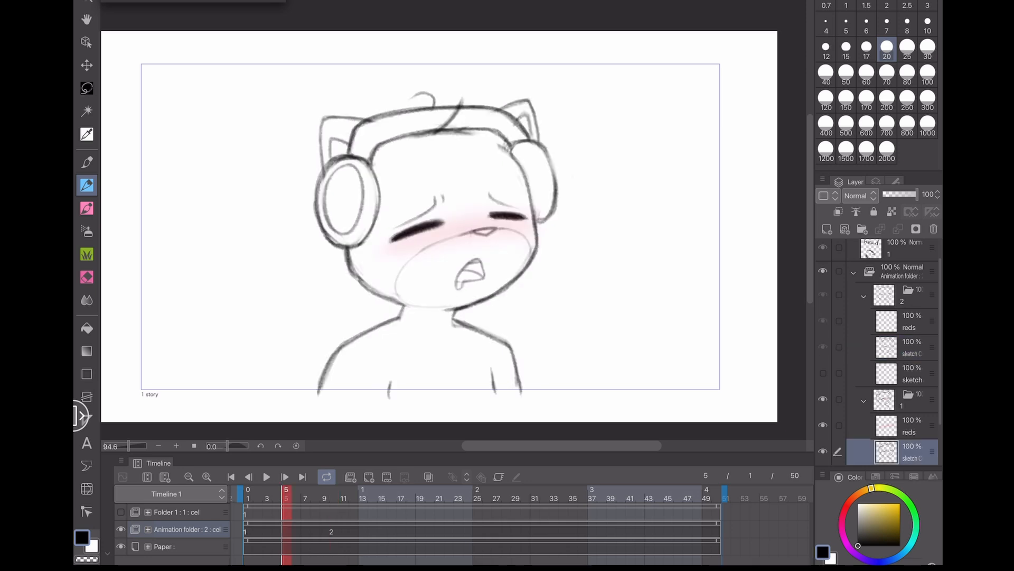
click(334, 497)
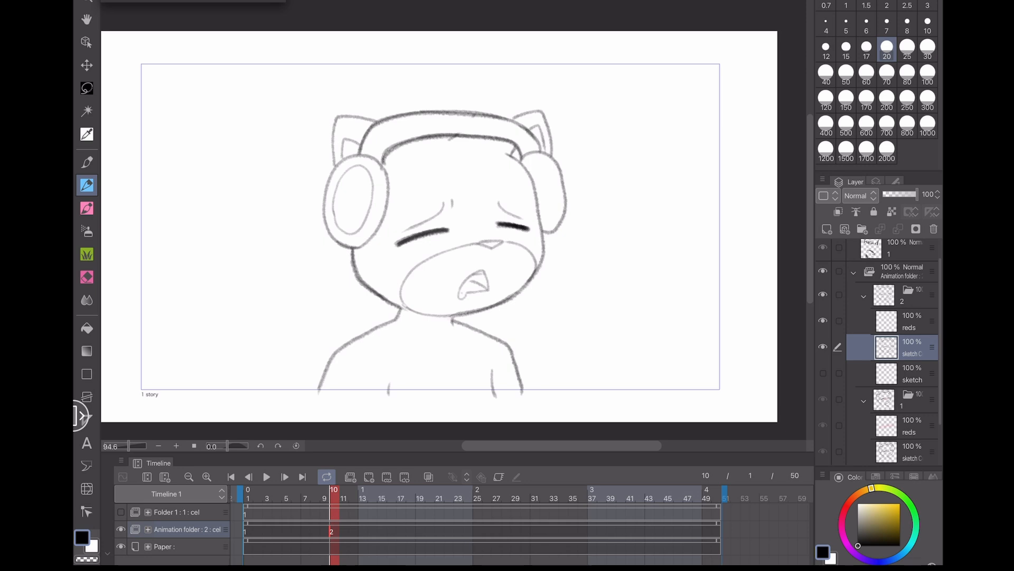
click(248, 498)
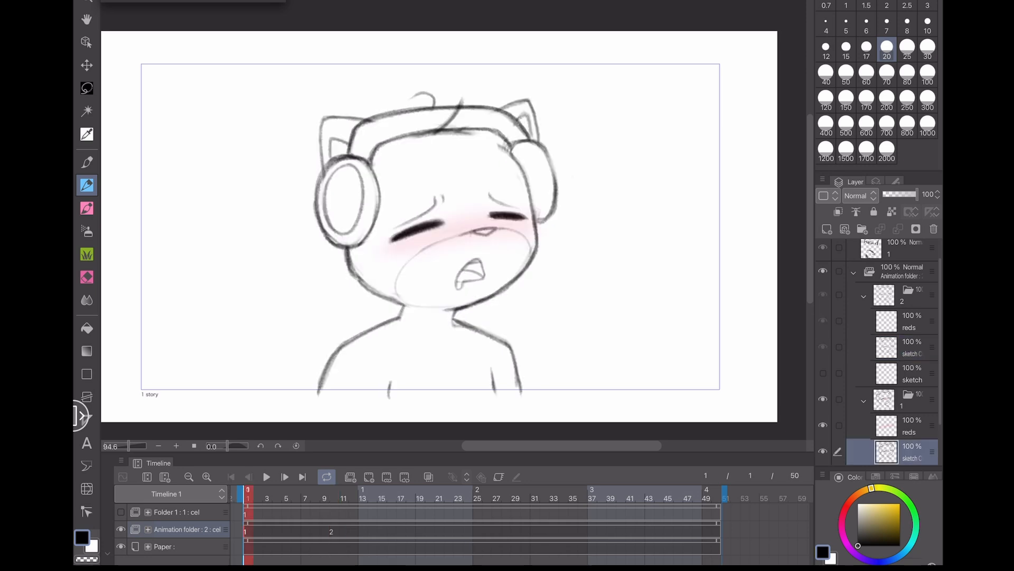
click(334, 498)
click(247, 498)
click(333, 498)
- Redraw the closed-eye lines on cel 2
scroll(465, 213, up, 5)
drag(340, 263, 419, 241)
drag(524, 230, 584, 242)
key(ctrl+z)
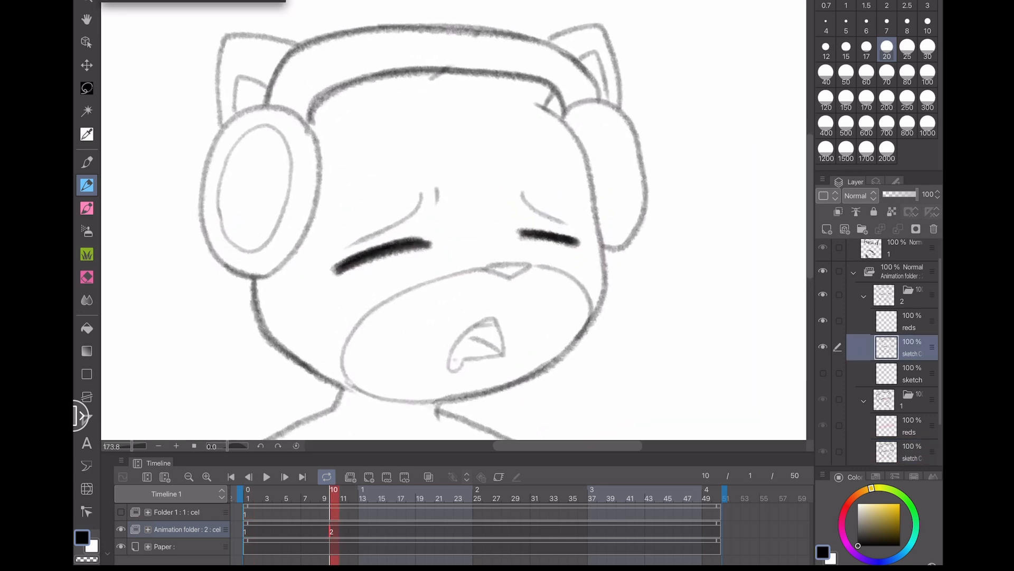
drag(520, 230, 583, 242)
- Add a new animation cel at frame 4 of the animation folder
click(277, 498)
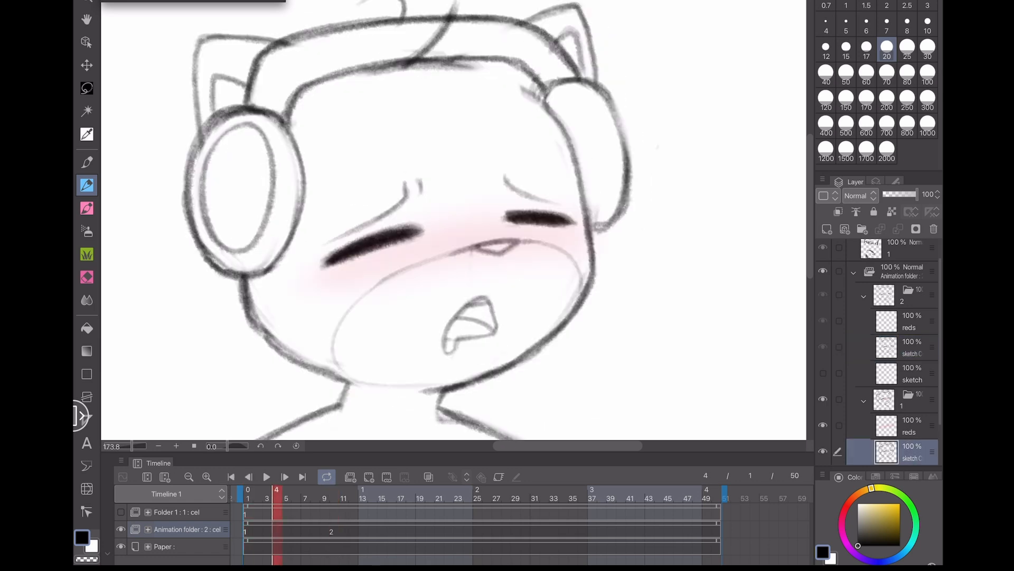
click(369, 477)
- Add another new animation cel at frame 7
click(305, 498)
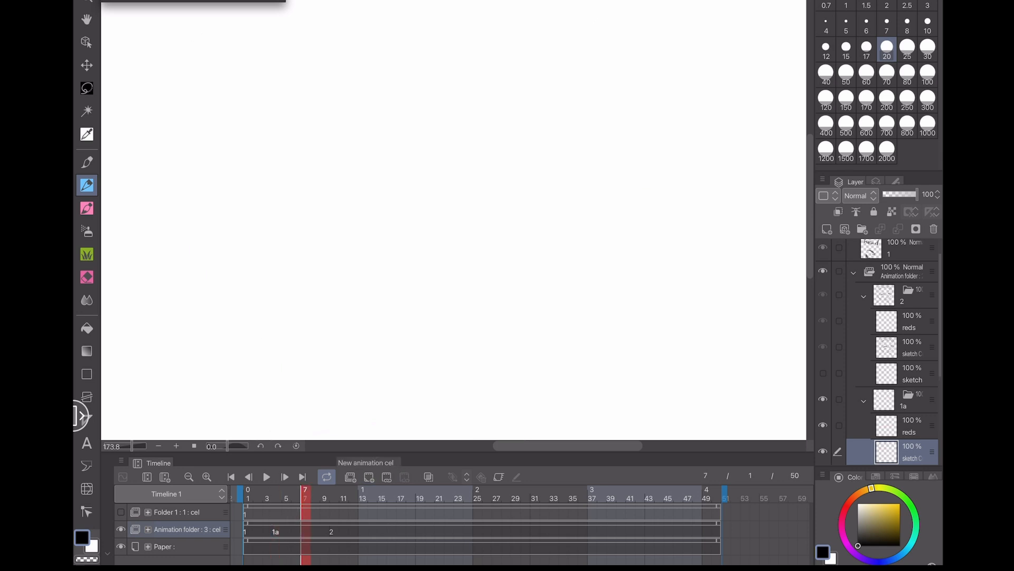
click(369, 476)
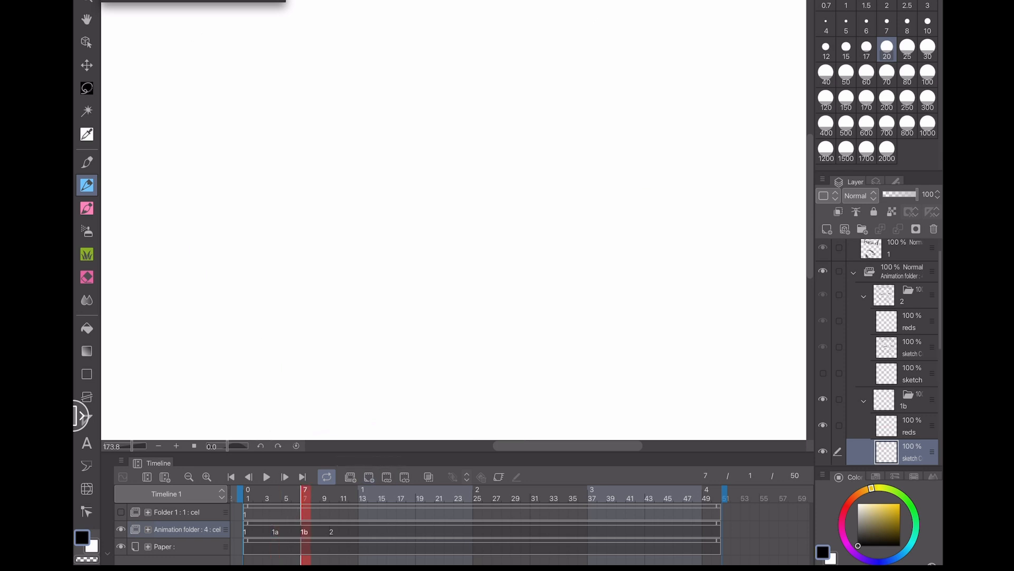
key(ctrl+z)
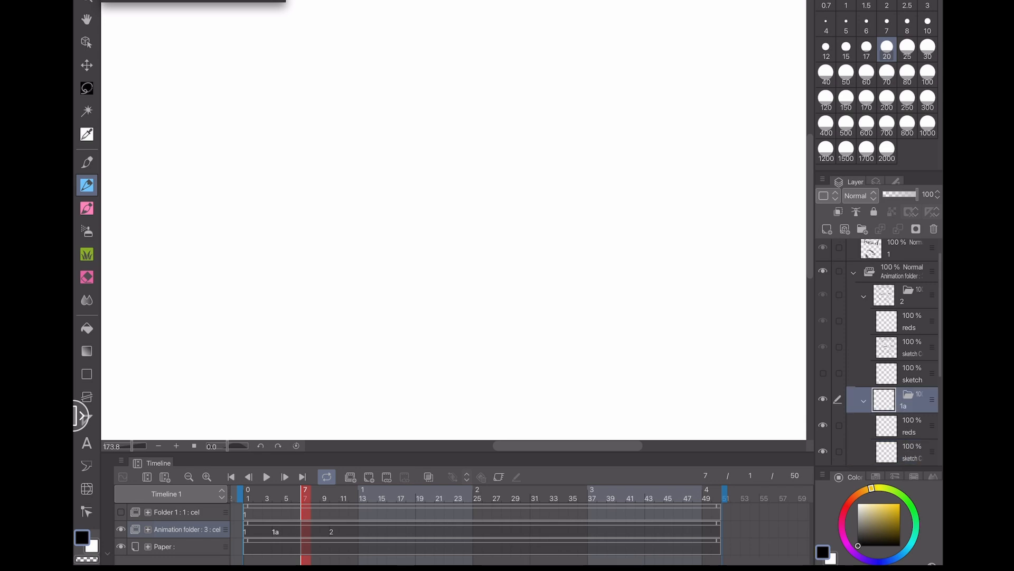
key(ctrl+y)
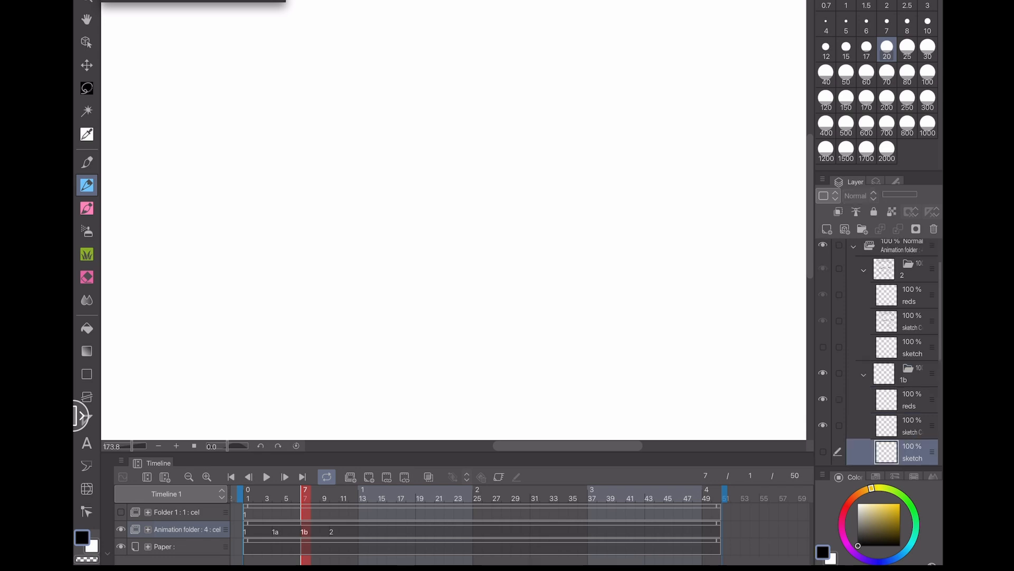
- Turn on onion skin, flip between frames 4 and 7, and undo the cel added at frame 7
click(429, 476)
scroll(454, 220, down, 5)
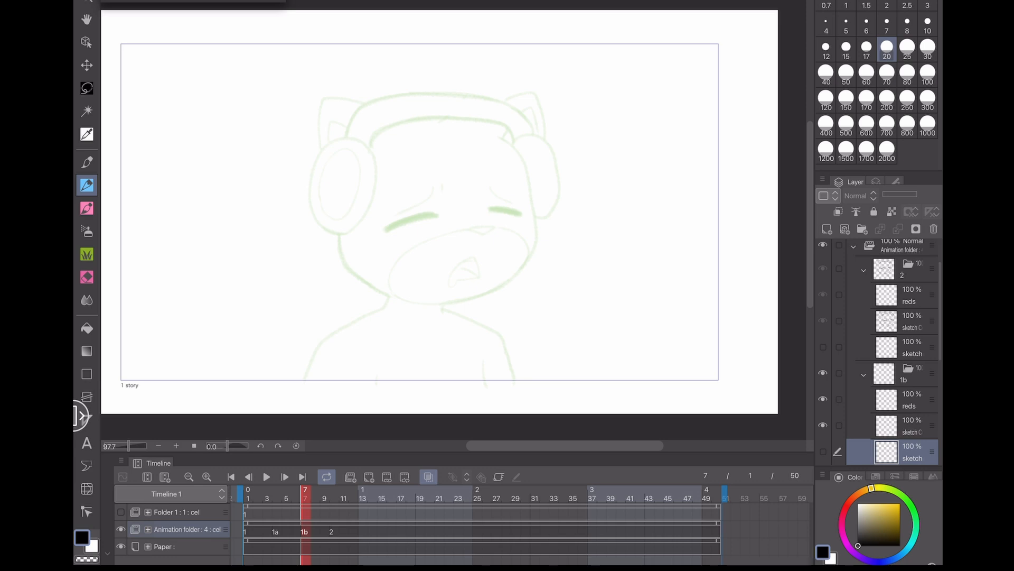
click(276, 531)
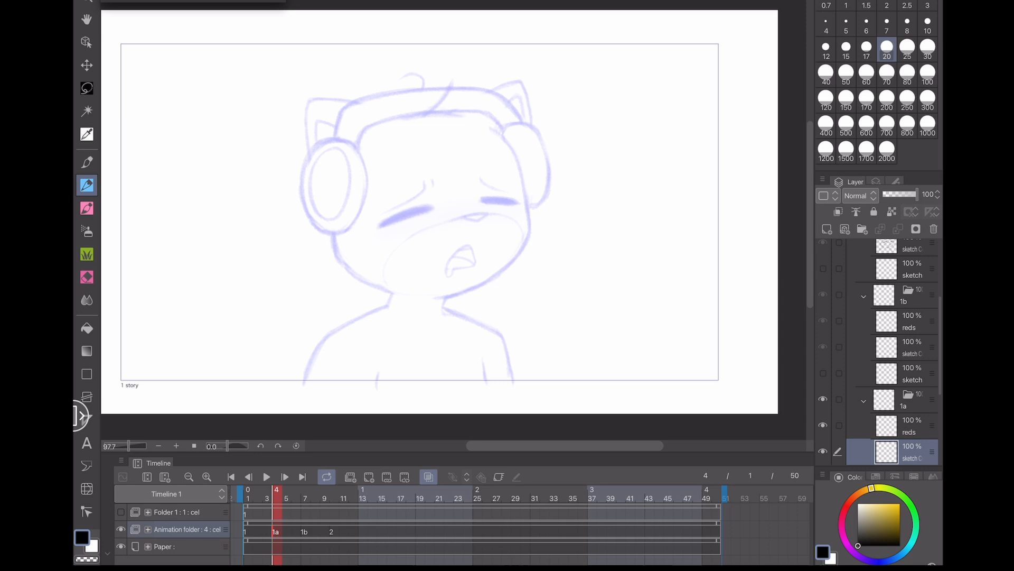
click(305, 531)
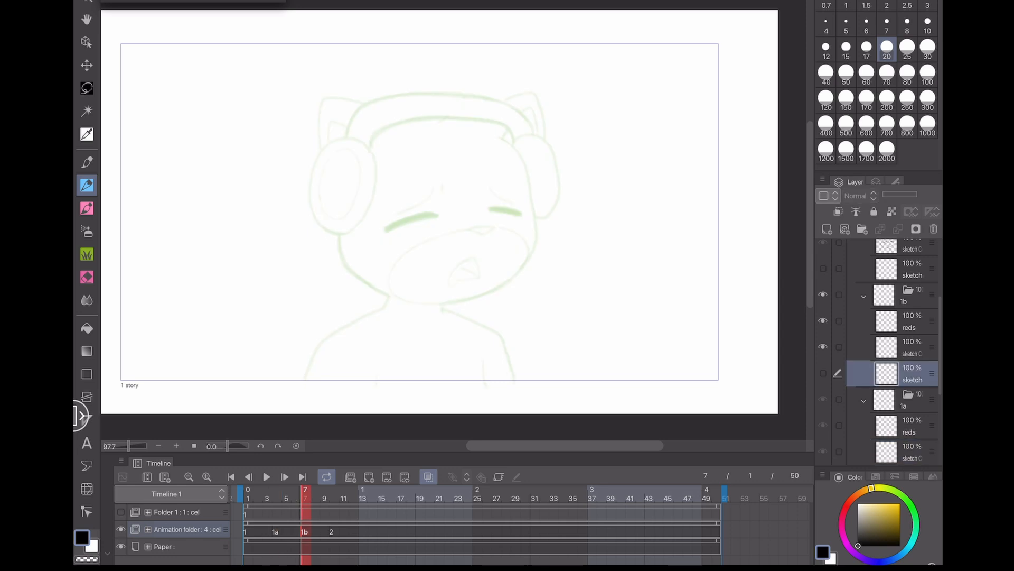
click(276, 531)
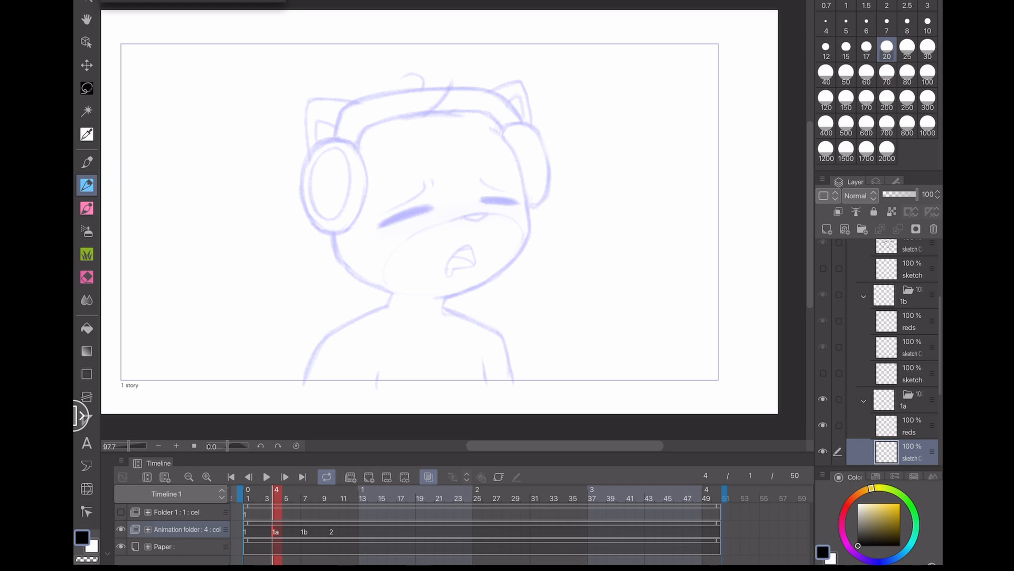
key(ctrl+z)
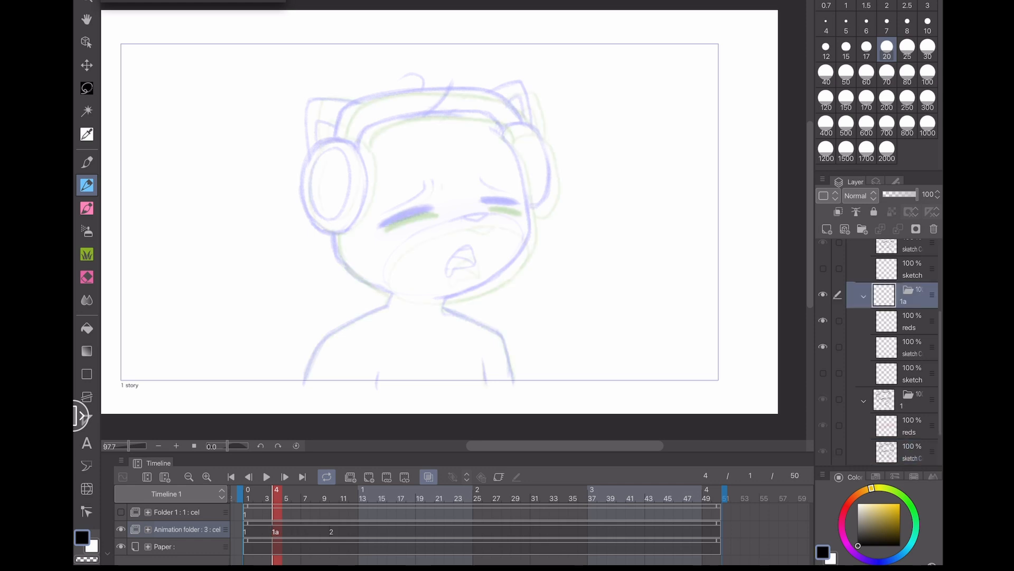
- Select the sketch layer in cel 1a and compare frames 1, 4 and 10 with onion skin
scroll(390, 281, up, 3)
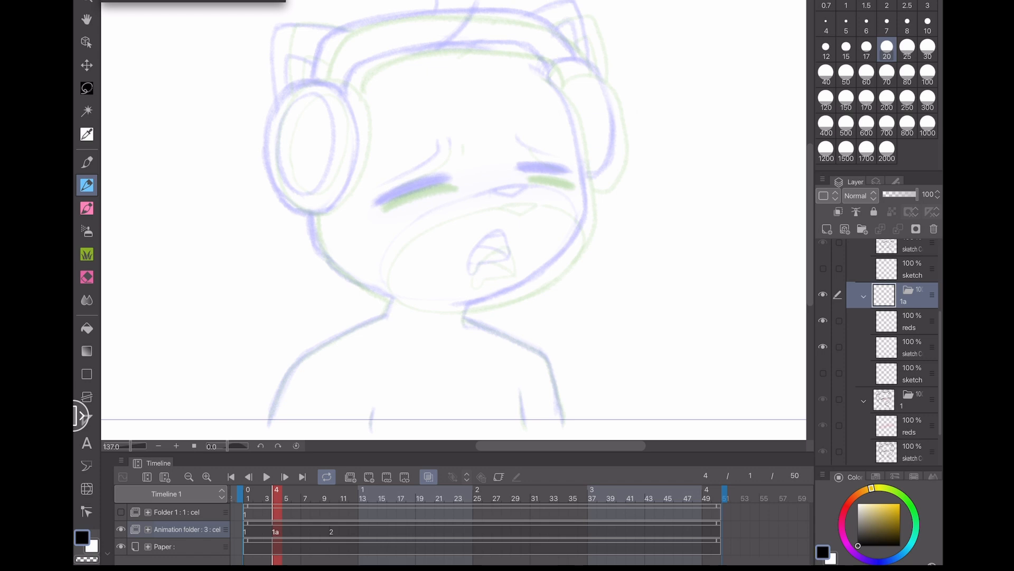
mouse_move(521, 303)
mouse_down()
mouse_move(519, 335)
mouse_move(522, 276)
mouse_up()
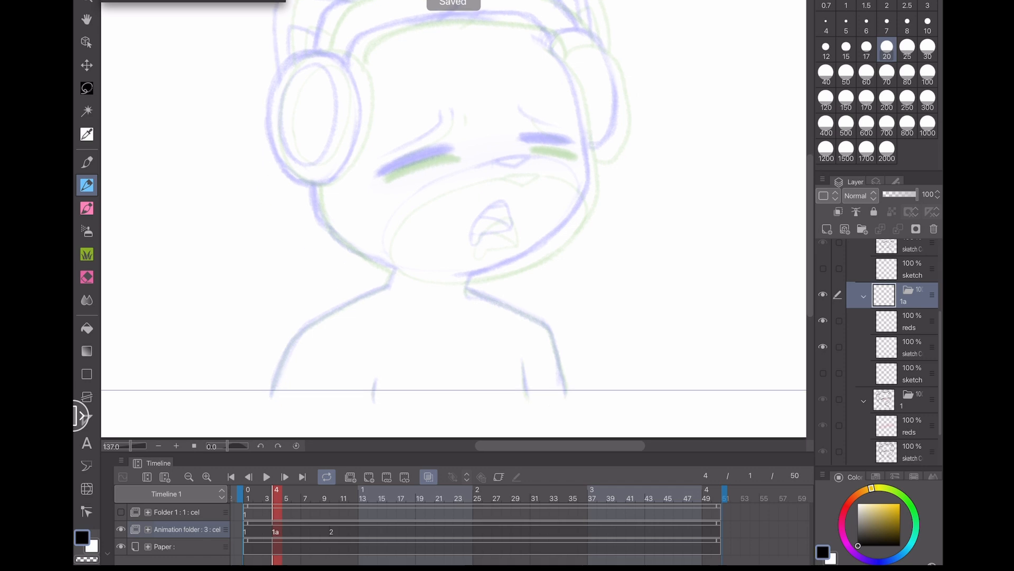
click(912, 347)
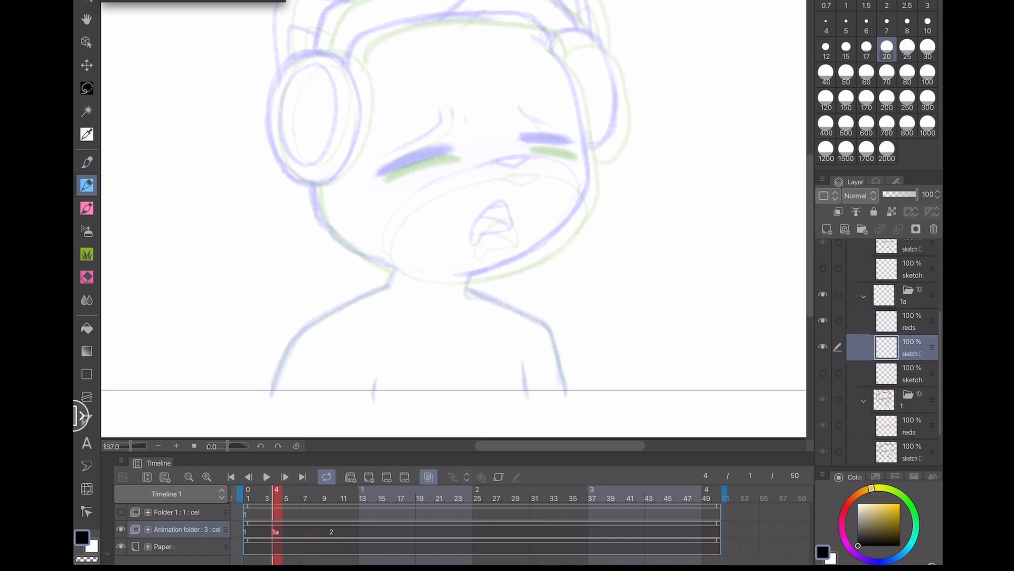
drag(494, 369, 514, 417)
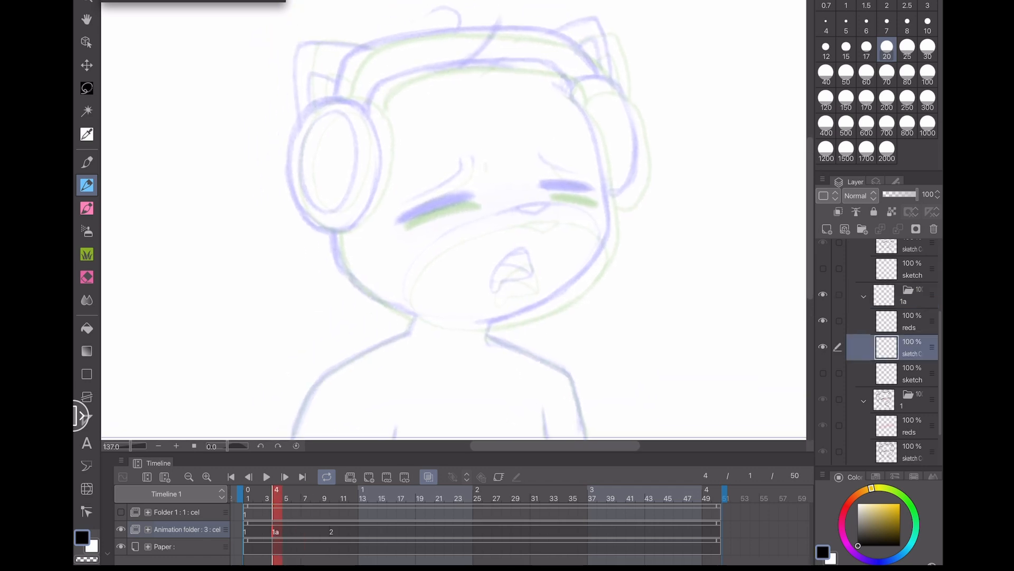
scroll(451, 228, down, 1)
scroll(465, 211, down, 1)
click(248, 498)
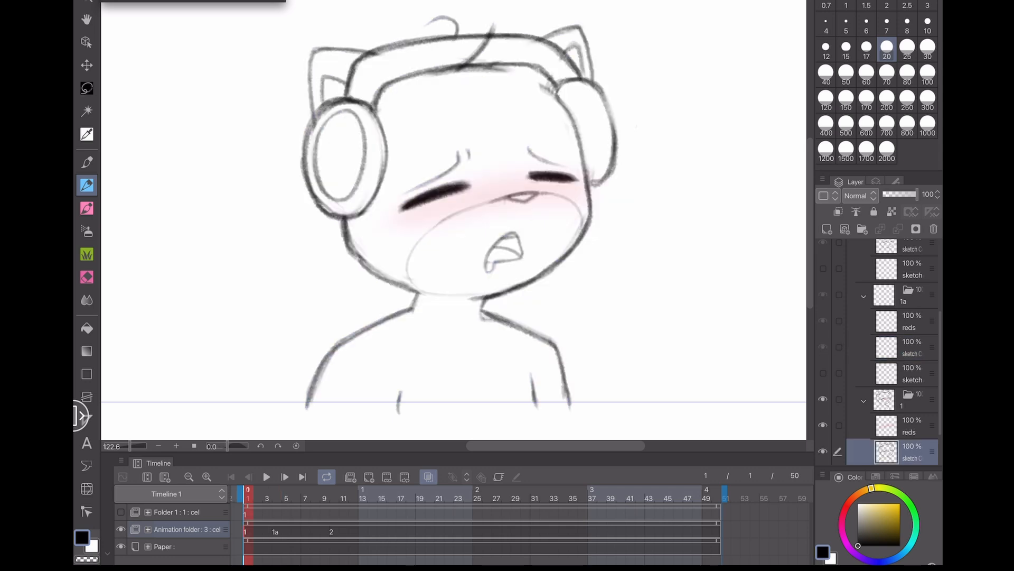
click(276, 532)
click(332, 532)
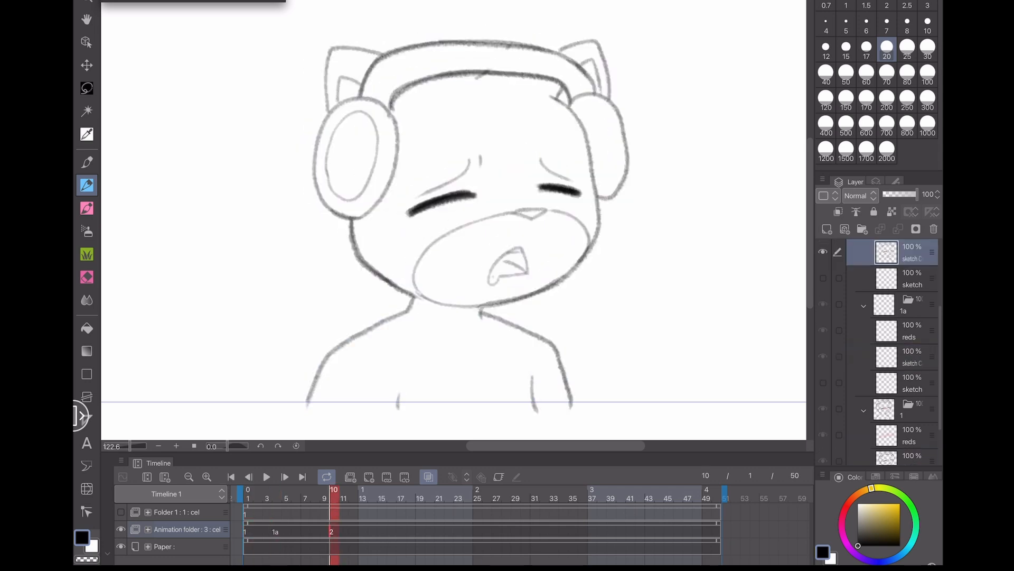
click(276, 531)
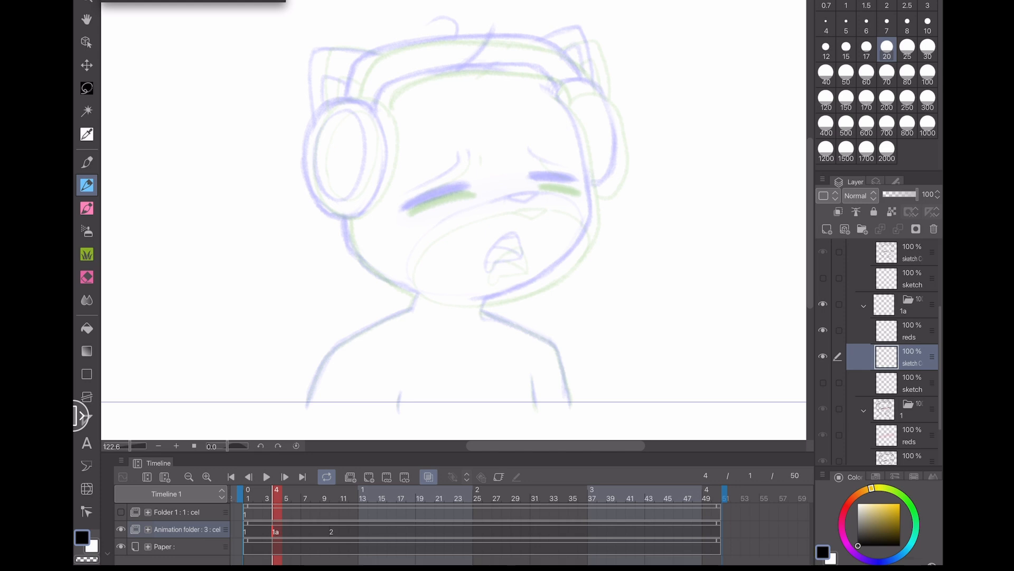
- Draw the neck and shoulder lines on cel 1a over the onion skin
scroll(454, 219, up, 4)
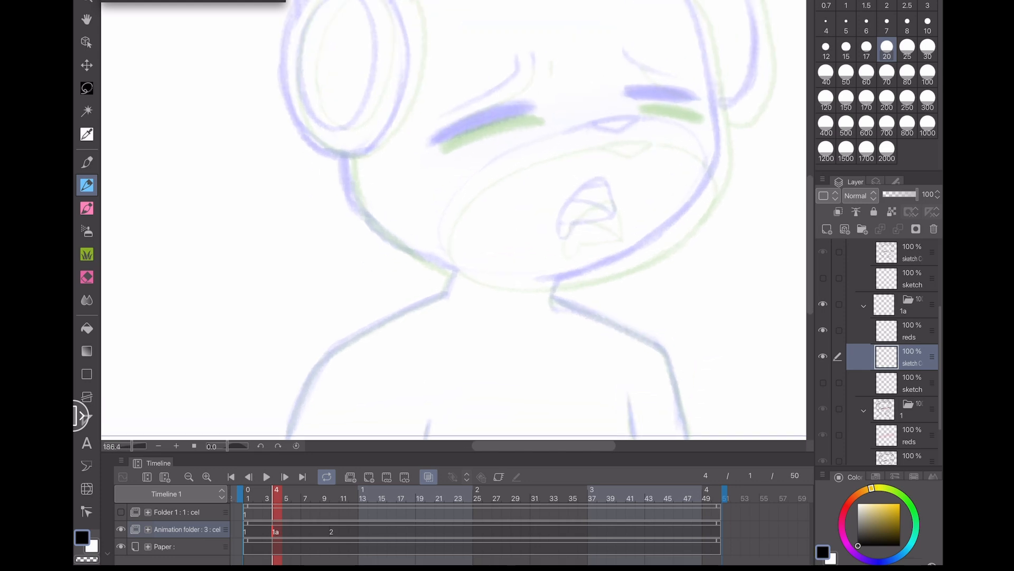
mouse_move(429, 234)
mouse_down()
mouse_move(313, 299)
mouse_move(282, 341)
mouse_move(265, 390)
mouse_up()
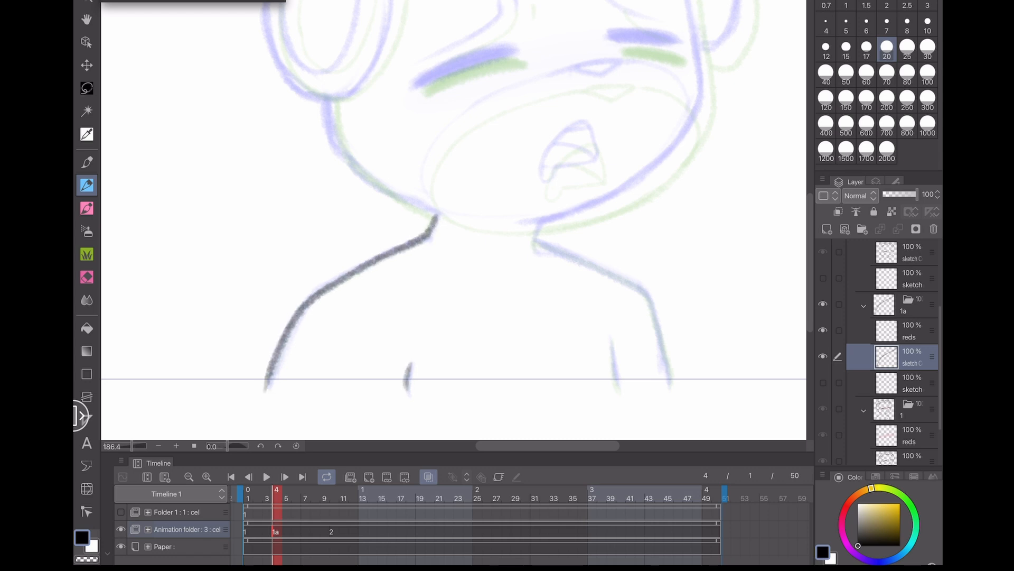
mouse_move(609, 341)
mouse_down()
mouse_move(614, 390)
mouse_move(655, 315)
mouse_move(565, 253)
mouse_up()
key(ctrl+z)
drag(233, 321, 220, 381)
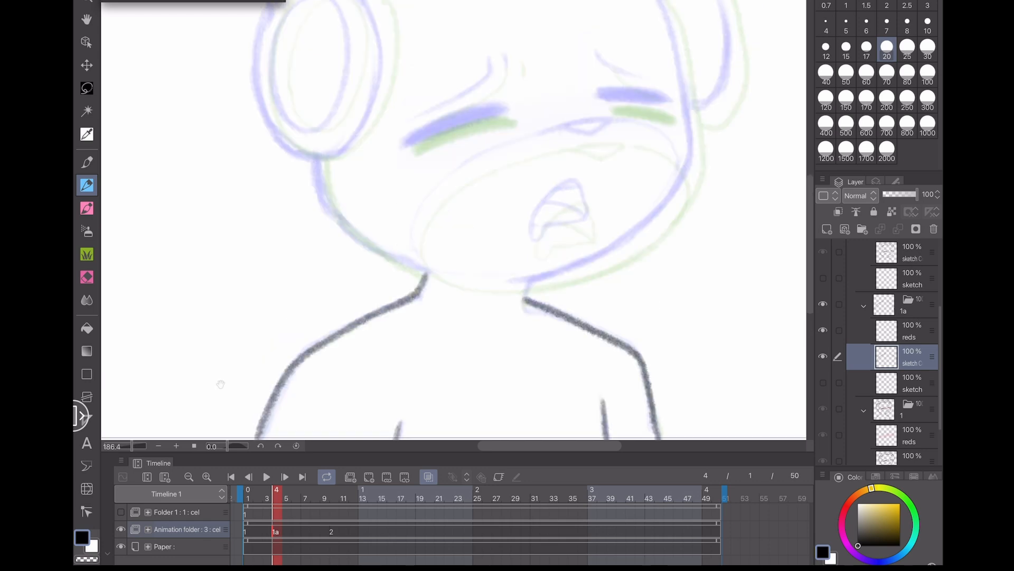
- Draw the closed eyes and brow lines on cel 1a
mouse_move(253, 200)
mouse_down()
mouse_move(208, 317)
mouse_move(205, 309)
mouse_up()
mouse_move(357, 252)
mouse_down()
mouse_move(450, 220)
mouse_move(358, 252)
mouse_up()
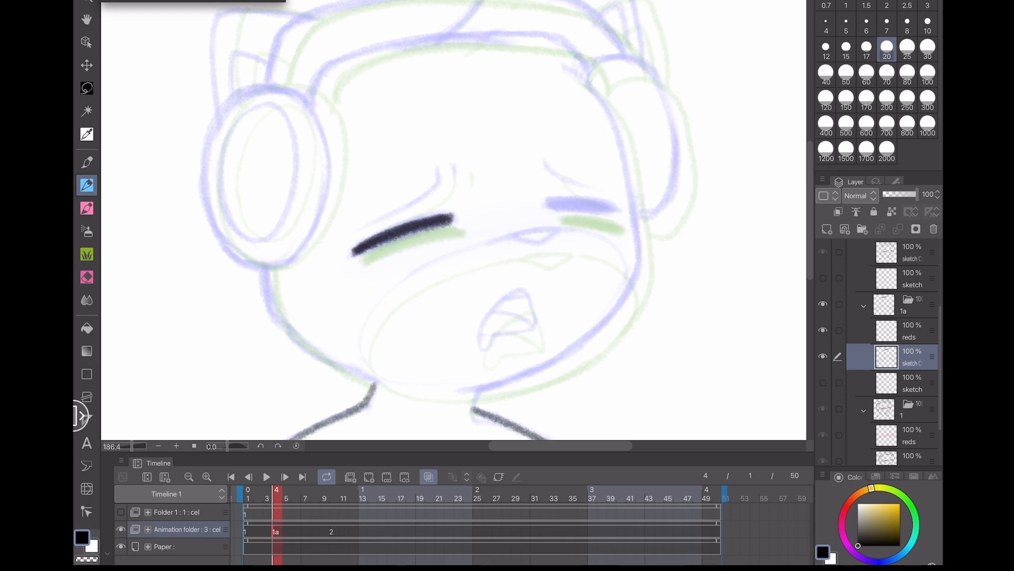
mouse_move(438, 169)
mouse_down()
mouse_move(395, 213)
mouse_move(365, 225)
mouse_up()
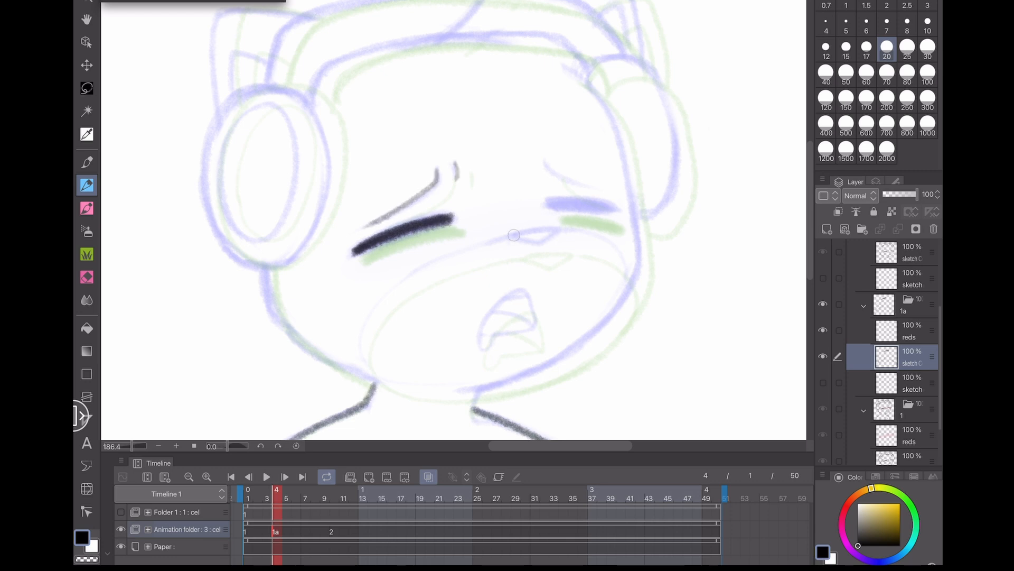
mouse_move(512, 236)
mouse_down()
mouse_move(557, 231)
mouse_move(537, 245)
mouse_move(513, 236)
mouse_move(607, 210)
mouse_move(563, 204)
mouse_move(560, 203)
mouse_up()
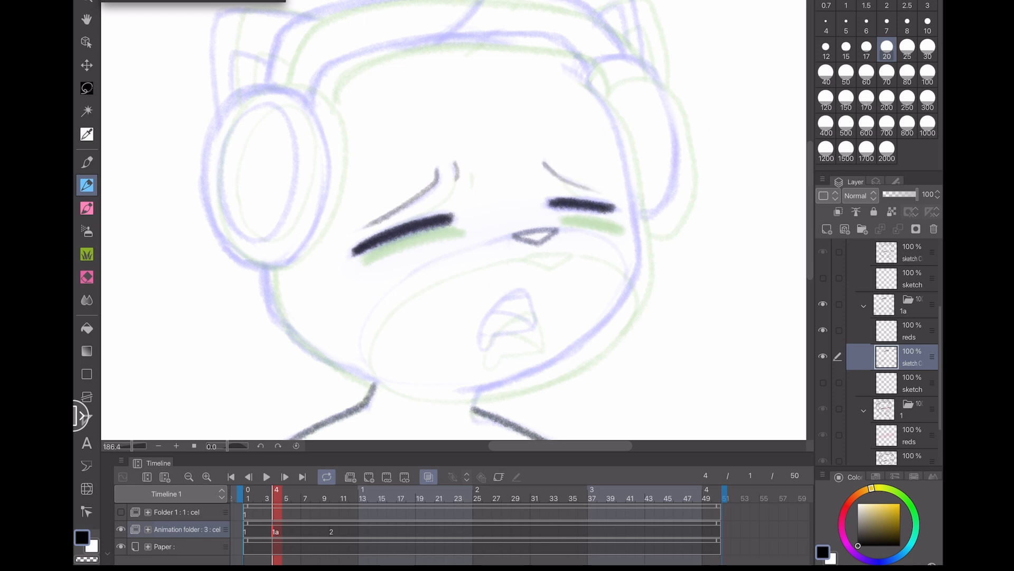
- Draw the jaw and cheek outlines and the open mouth on cel 1a
mouse_move(640, 268)
mouse_down()
mouse_move(578, 344)
mouse_move(482, 388)
mouse_up()
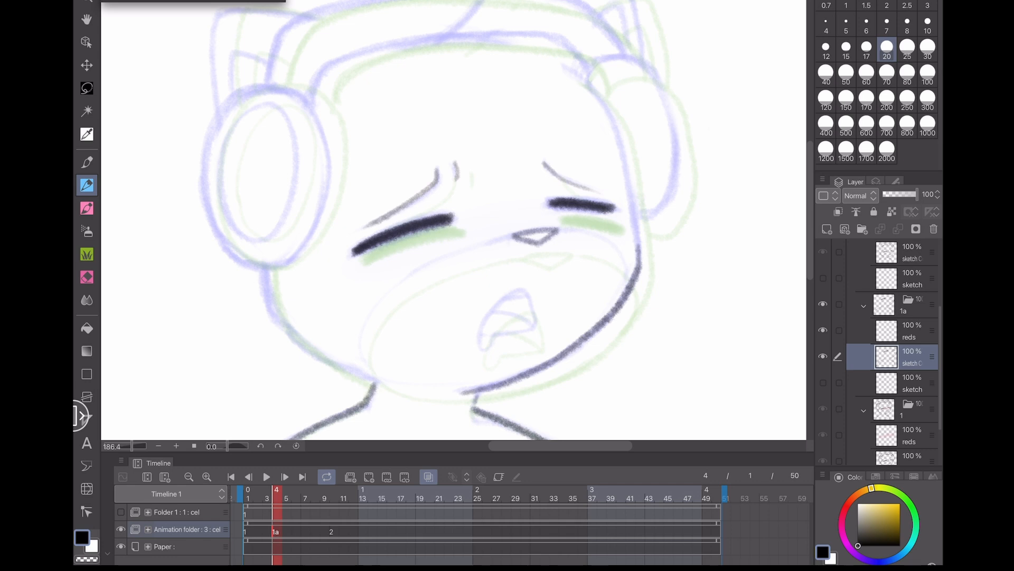
drag(377, 383, 283, 329)
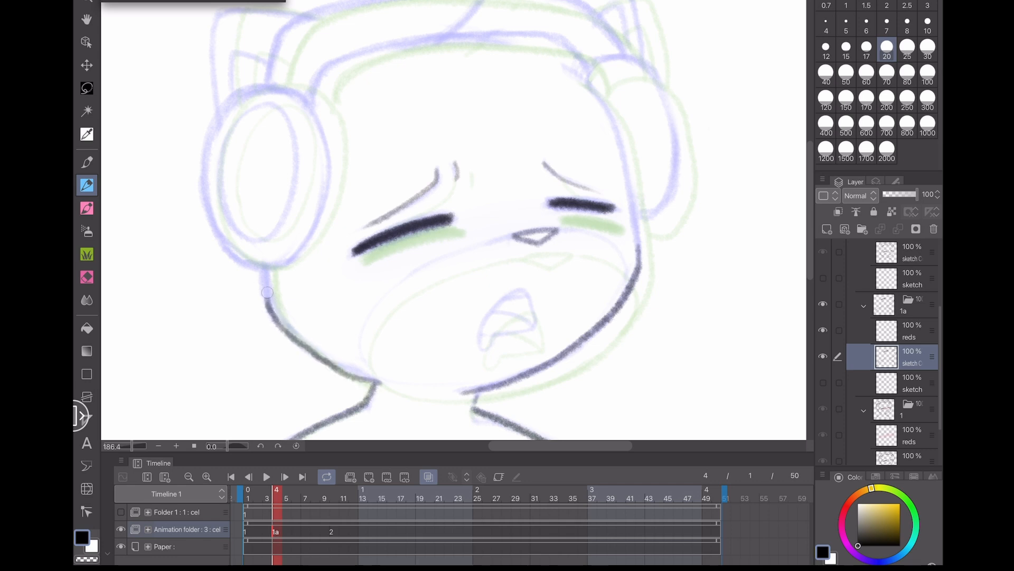
scroll(682, 402, up, 5)
mouse_move(445, 277)
mouse_down()
mouse_move(427, 222)
mouse_move(412, 216)
mouse_move(371, 248)
mouse_move(352, 282)
mouse_move(442, 278)
mouse_move(369, 255)
mouse_move(419, 229)
mouse_up()
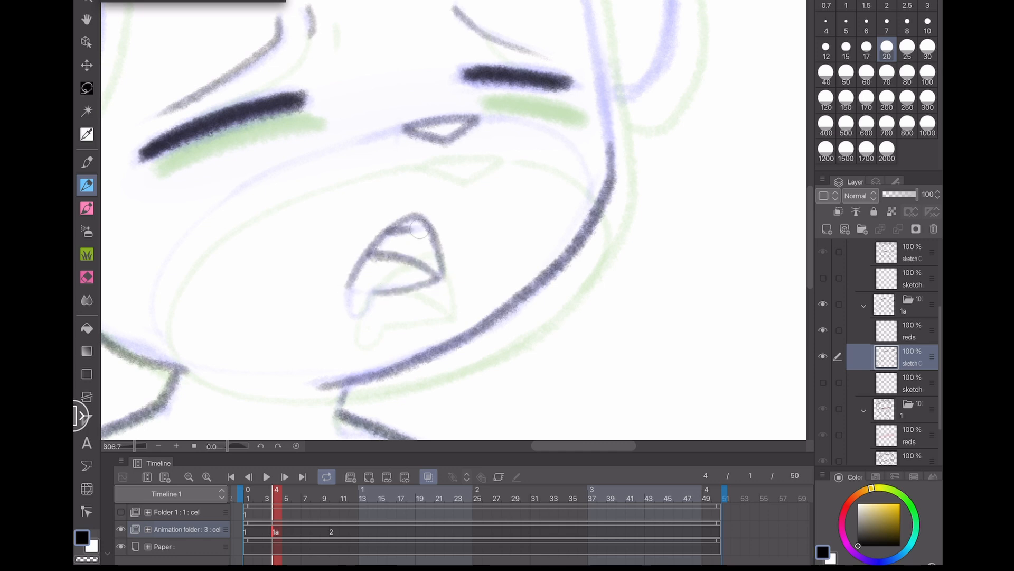
mouse_move(347, 282)
mouse_down()
mouse_move(352, 314)
mouse_move(371, 294)
mouse_up()
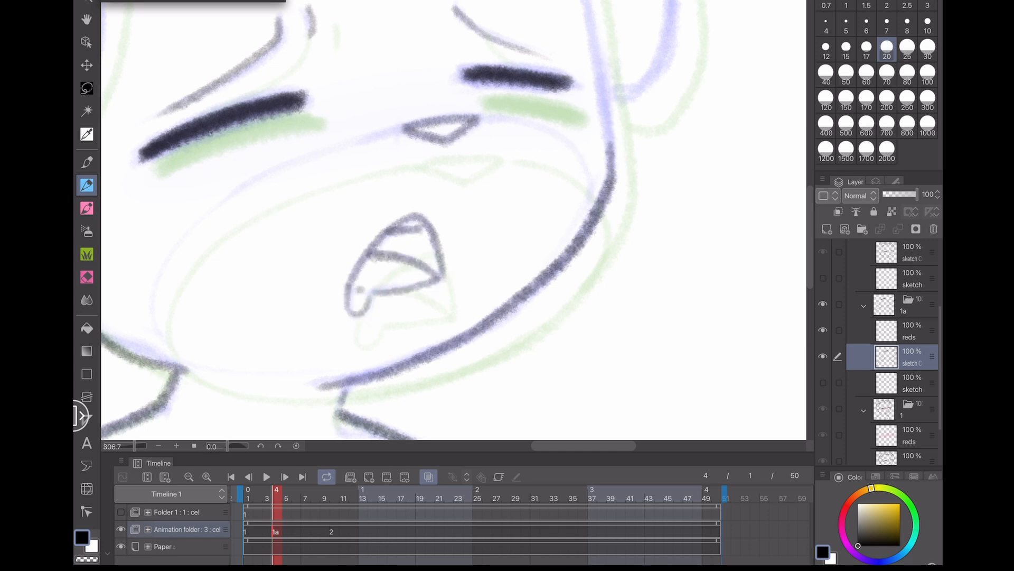
- Redraw the right jaw line and the inner chin curve on cel 1a
scroll(453, 220, down, 5)
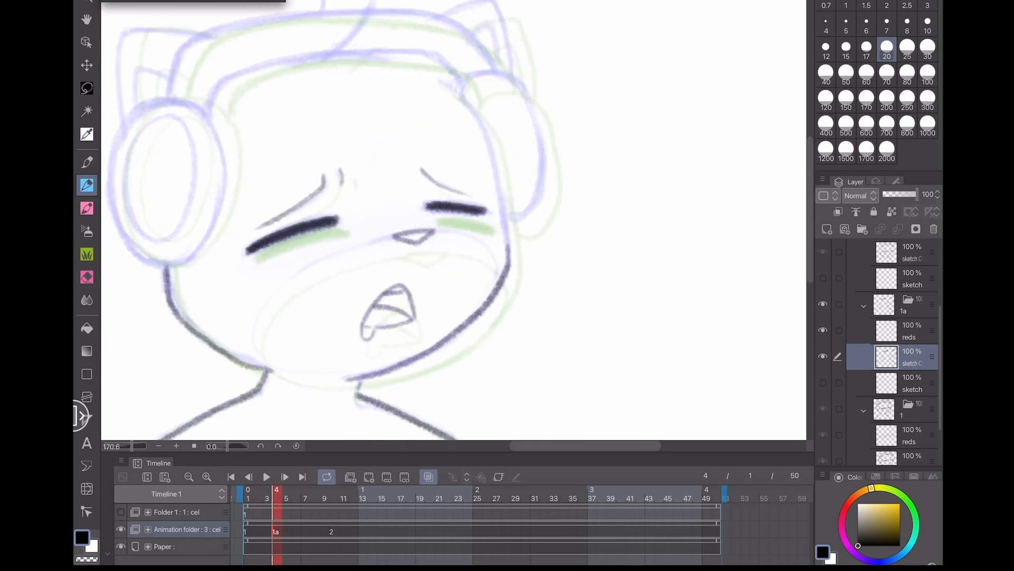
scroll(453, 220, up, 4)
mouse_move(648, 278)
mouse_down()
mouse_move(640, 200)
mouse_move(557, 170)
mouse_up()
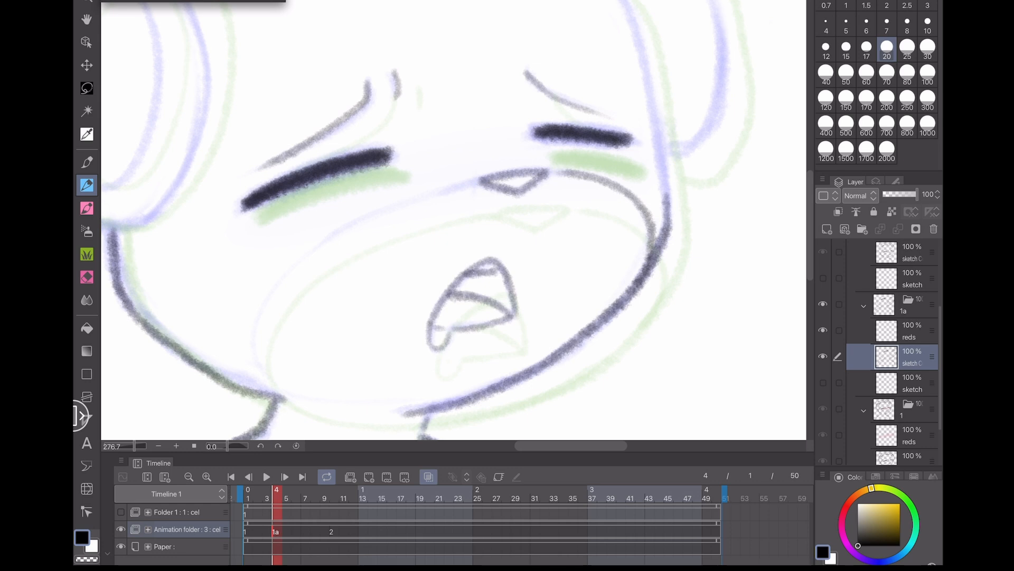
mouse_move(480, 176)
mouse_down()
mouse_move(321, 244)
mouse_move(275, 292)
mouse_move(257, 343)
mouse_up()
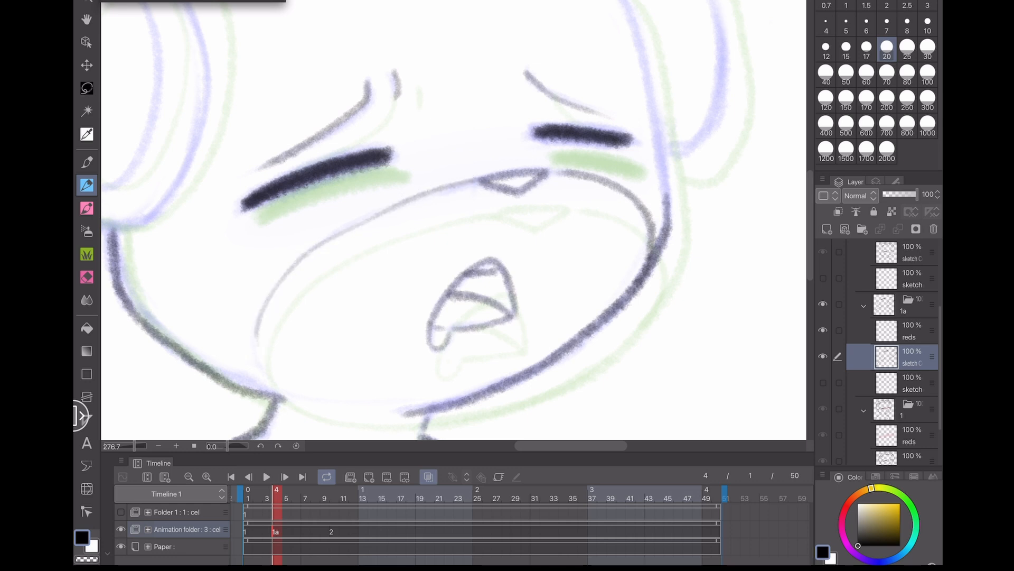
- Redraw the lower chin curve beneath the mouth on cel 1a
drag(270, 378, 385, 410)
key(ctrl+z)
drag(292, 391, 385, 409)
key(ctrl+z)
drag(272, 377, 393, 409)
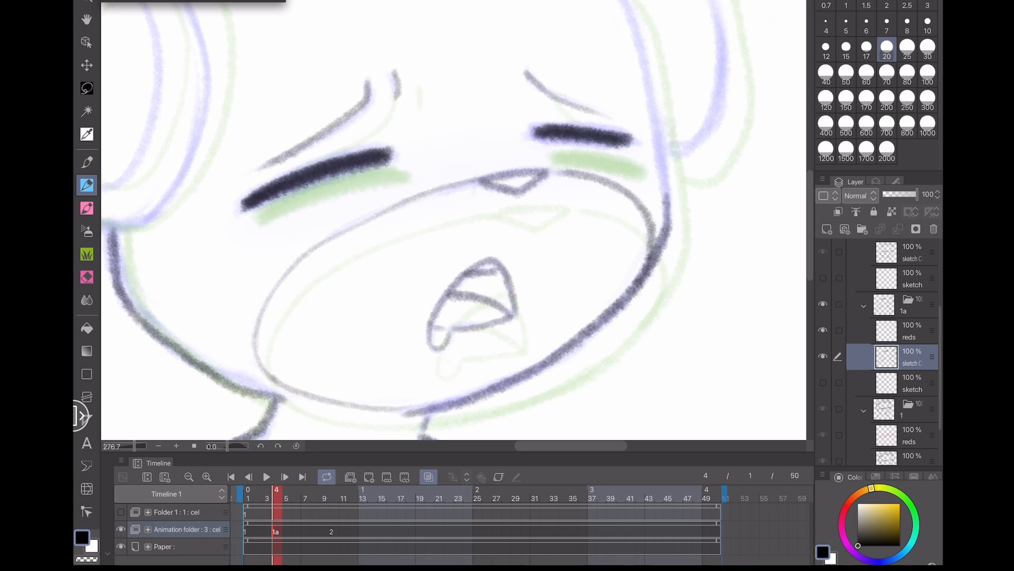
- Add a short stroke below the nose and erase a stray mark beside it on cel 1a
drag(449, 222, 501, 216)
key(e)
drag(390, 228, 426, 210)
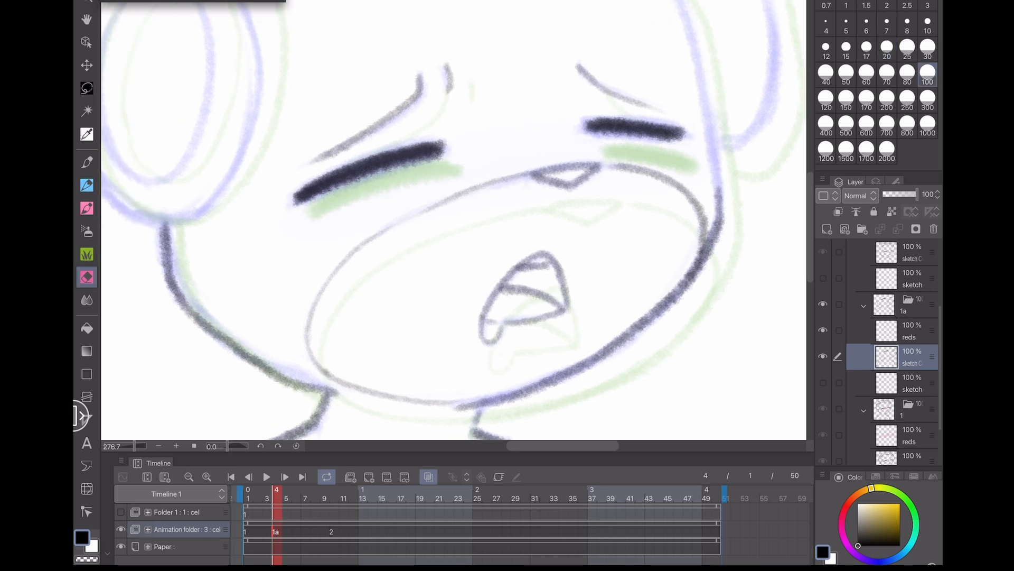
key(p)
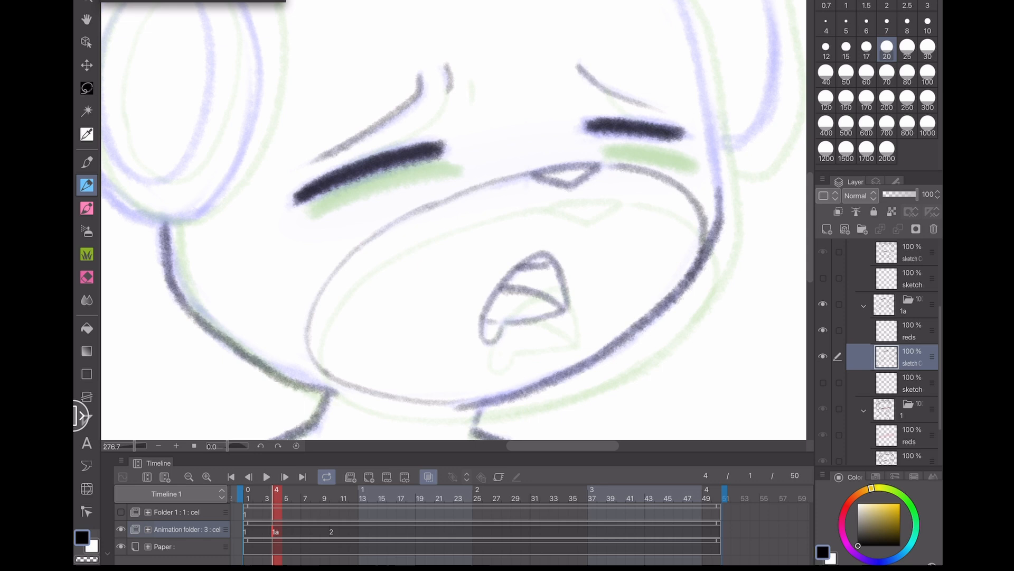
- Outline the left headphone earcup over the onion skin on cel 1a
scroll(539, 327, down, 3)
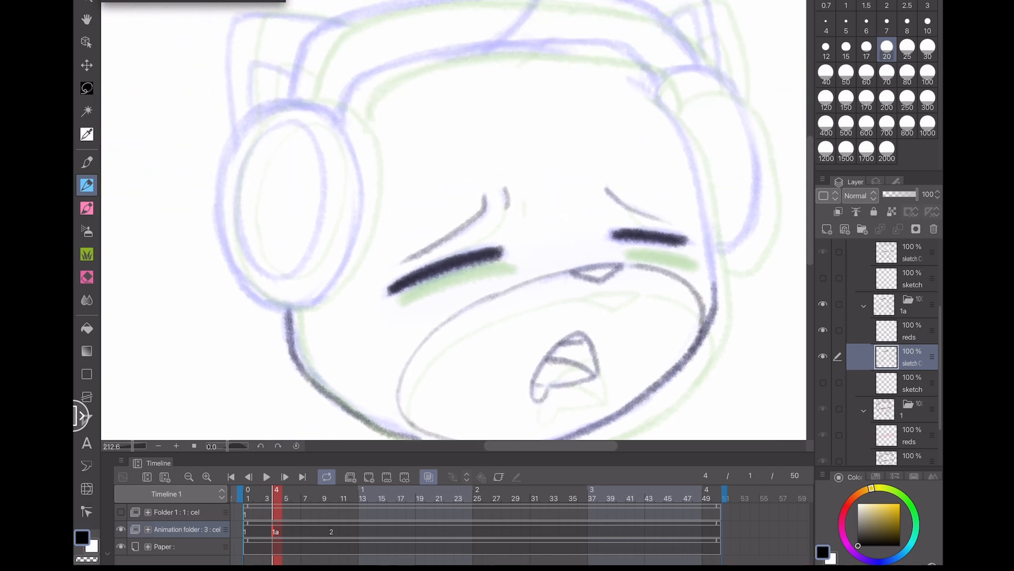
drag(213, 328, 199, 394)
scroll(201, 396, down, 3)
scroll(201, 397, up, 3)
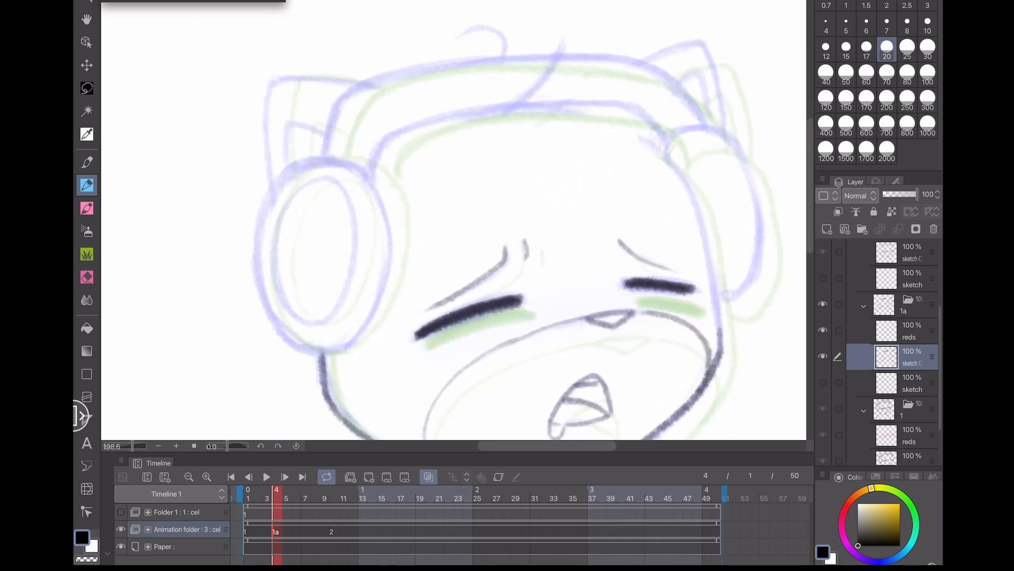
scroll(206, 296, up, 2)
mouse_move(409, 158)
mouse_down()
mouse_move(379, 136)
mouse_move(327, 135)
mouse_move(278, 190)
mouse_move(266, 264)
mouse_move(288, 346)
mouse_move(357, 375)
mouse_move(343, 127)
mouse_move(293, 170)
mouse_move(273, 243)
mouse_move(292, 337)
mouse_move(355, 131)
mouse_move(303, 149)
mouse_move(275, 201)
mouse_move(268, 257)
mouse_move(278, 316)
mouse_move(307, 356)
mouse_move(379, 360)
mouse_move(408, 310)
mouse_move(429, 229)
mouse_move(433, 260)
mouse_move(417, 311)
mouse_up()
key(ctrl+z)
key(ctrl+z)
key(ctrl+z)
key(ctrl+z)
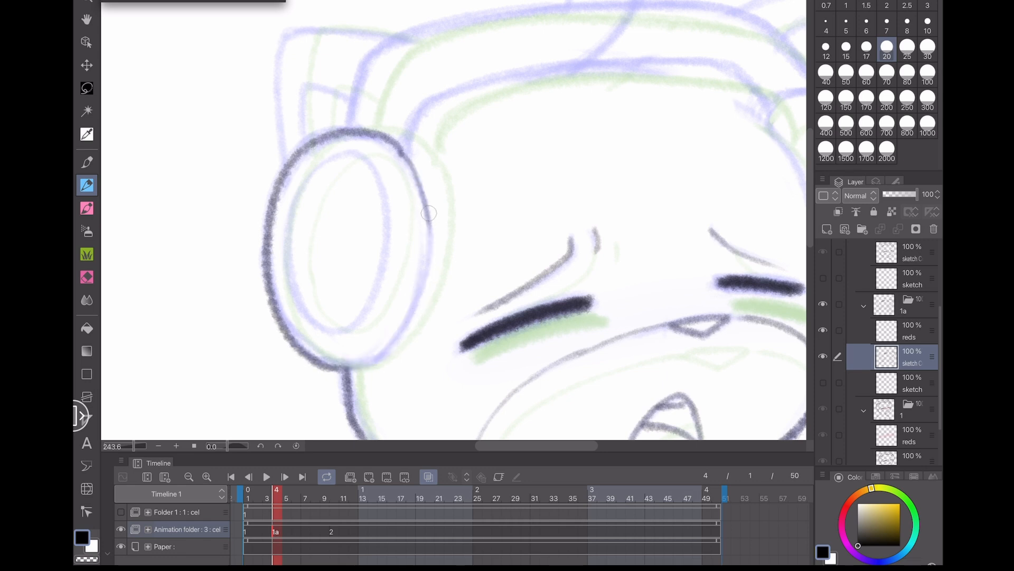
mouse_move(430, 212)
mouse_down()
mouse_move(419, 300)
mouse_move(374, 361)
mouse_move(339, 370)
mouse_up()
- Draw the inner ring of the left earcup on cel 1a
scroll(268, 247, up, 3)
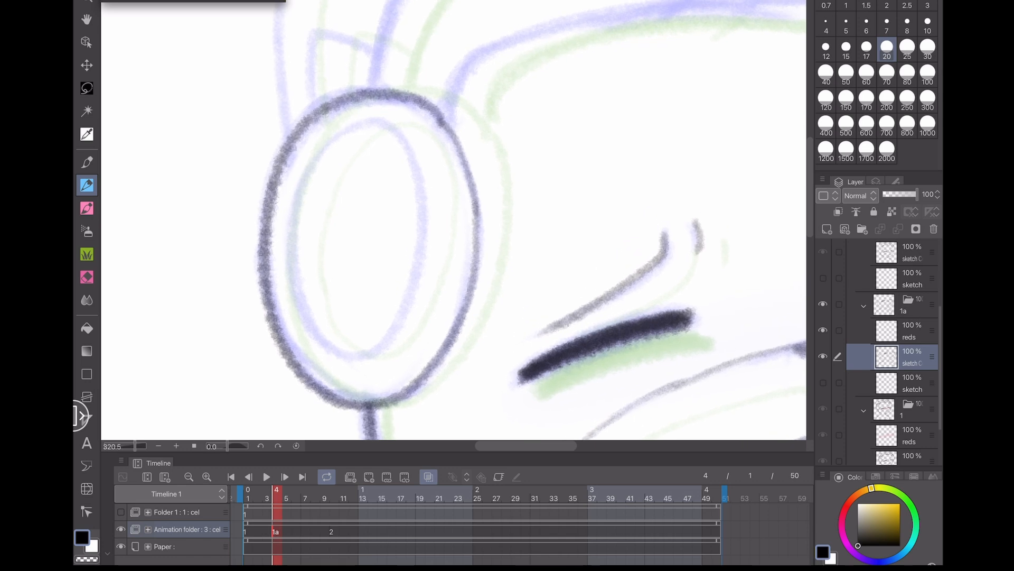
mouse_move(308, 178)
mouse_down()
mouse_move(291, 269)
mouse_move(311, 344)
mouse_move(336, 362)
mouse_up()
key(ctrl+z)
mouse_move(317, 158)
mouse_down()
mouse_move(302, 297)
mouse_move(335, 346)
mouse_move(378, 354)
mouse_move(426, 265)
mouse_move(420, 169)
mouse_move(386, 124)
mouse_move(317, 149)
mouse_move(291, 271)
mouse_move(328, 347)
mouse_up()
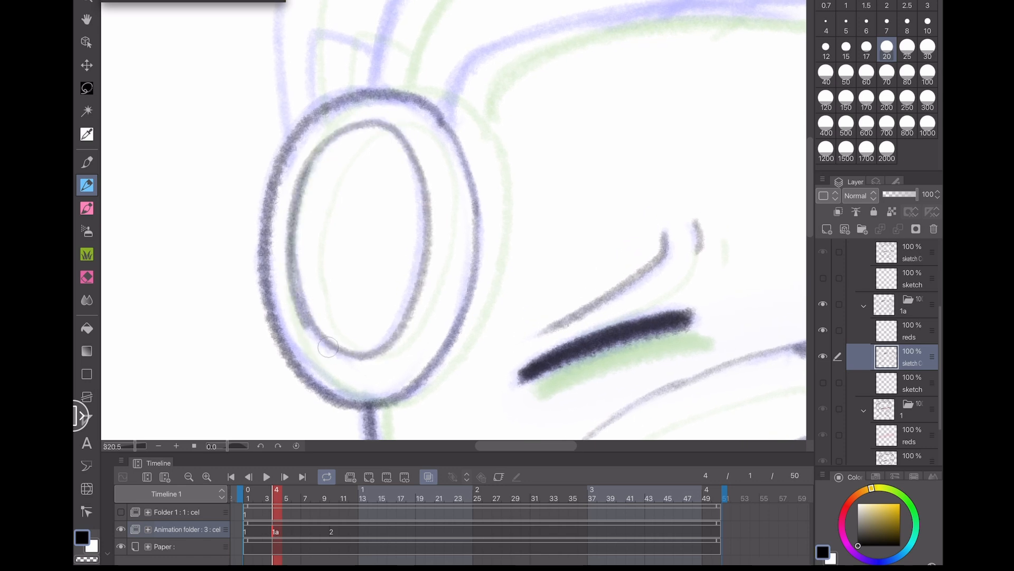
- Draw the left cat ear above the earcup on cel 1a
scroll(454, 219, down, 4)
scroll(453, 219, up, 4)
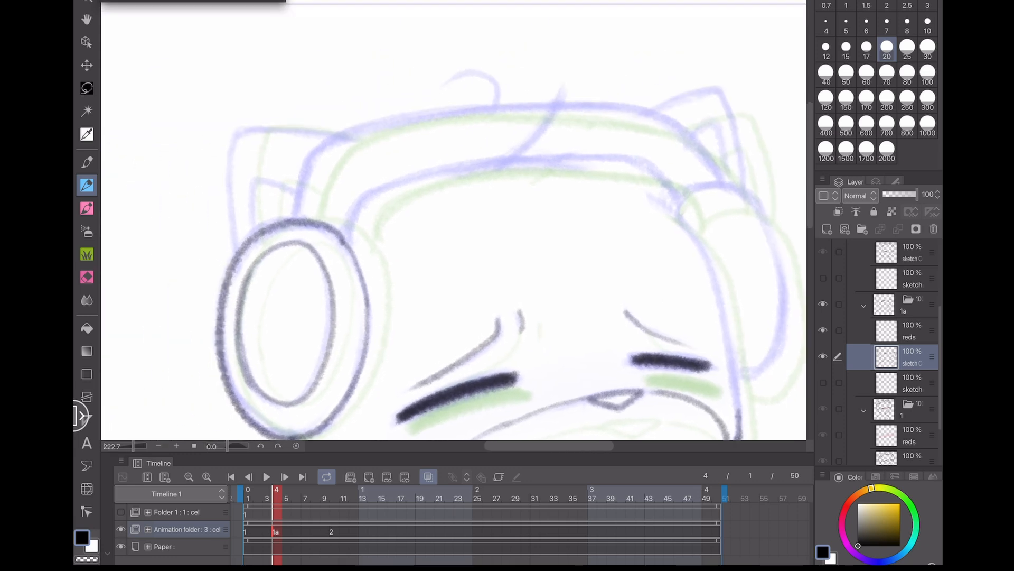
mouse_move(401, 81)
mouse_down()
mouse_move(301, 72)
mouse_move(263, 81)
mouse_move(252, 151)
mouse_move(260, 232)
mouse_move(289, 148)
mouse_move(341, 162)
mouse_up()
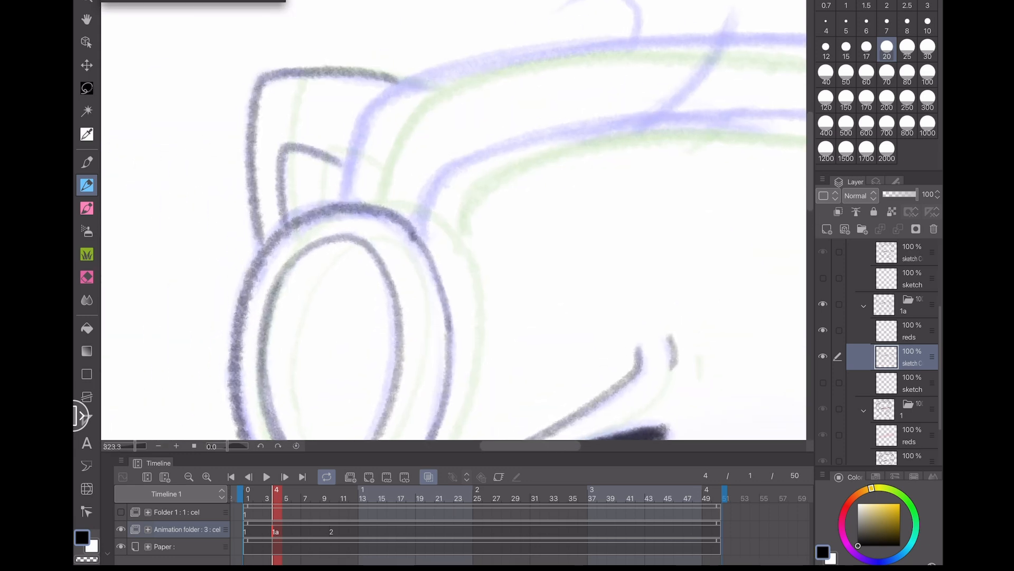
- Draw the outer and inner outlines of the right headphone earcup on cel 1a
scroll(462, 290, down, 3)
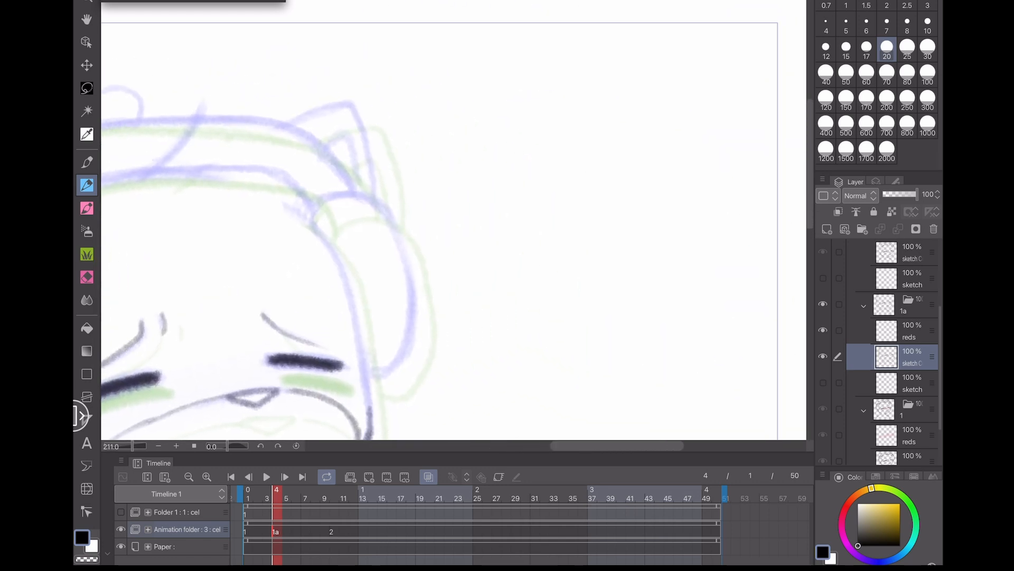
scroll(222, 339, up, 2)
mouse_move(401, 382)
mouse_down()
mouse_move(458, 305)
mouse_move(393, 172)
mouse_move(326, 205)
mouse_up()
mouse_move(193, 347)
mouse_down()
mouse_move(236, 366)
mouse_move(272, 234)
mouse_up()
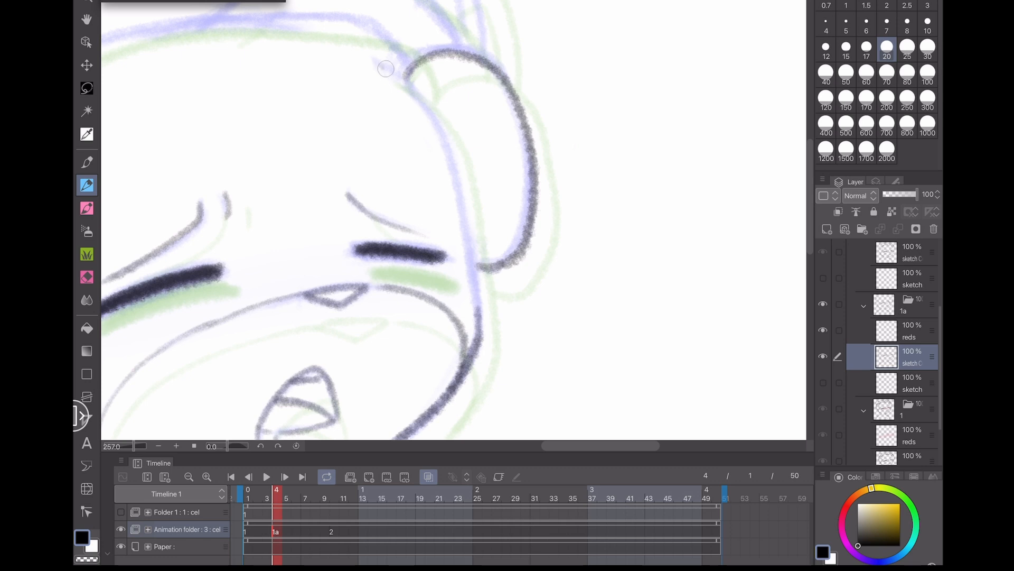
mouse_move(386, 69)
mouse_down()
mouse_move(439, 120)
mouse_move(460, 176)
mouse_move(481, 314)
mouse_up()
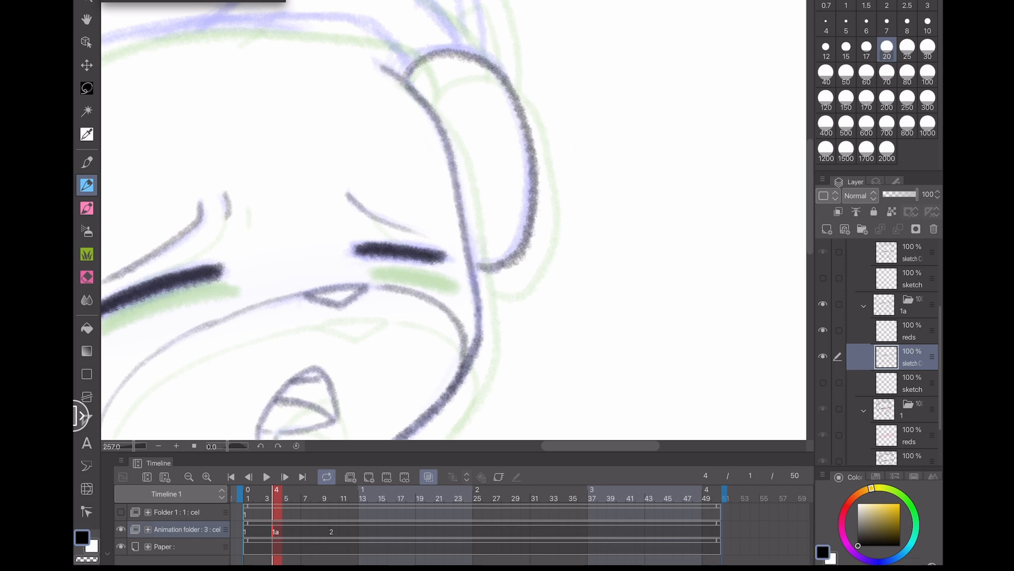
- Draw the headband lines across the top of the head and the right cat ear on cel 1a
mouse_move(514, 241)
mouse_down()
mouse_move(611, 343)
mouse_move(674, 391)
mouse_move(719, 393)
mouse_up()
mouse_move(229, 263)
mouse_down()
mouse_move(284, 200)
mouse_move(360, 181)
mouse_move(564, 174)
mouse_move(614, 218)
mouse_up()
mouse_move(668, 199)
mouse_down()
mouse_move(629, 140)
mouse_move(577, 109)
mouse_move(475, 102)
mouse_move(252, 134)
mouse_move(209, 153)
mouse_move(183, 188)
mouse_move(171, 232)
mouse_up()
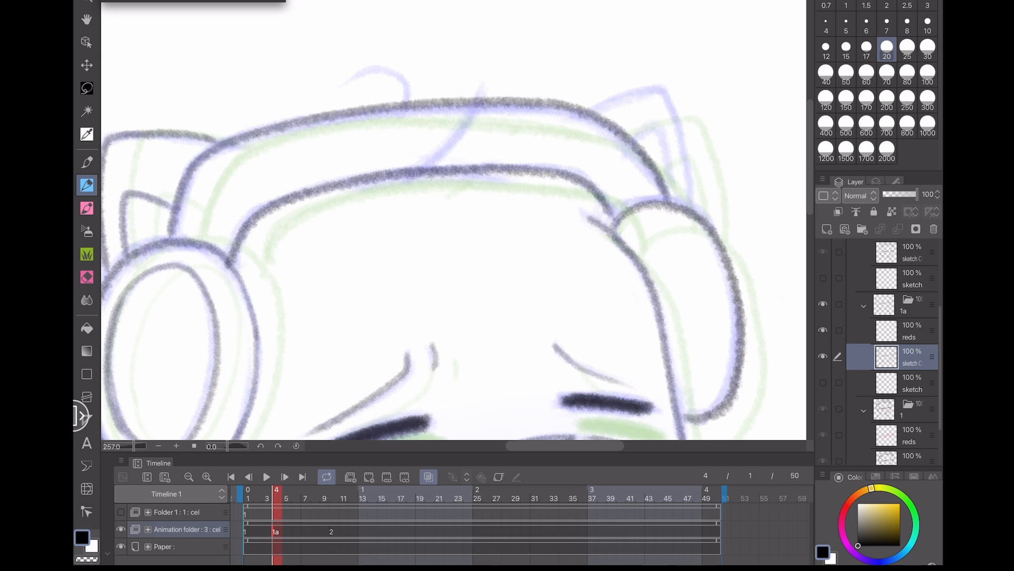
mouse_move(588, 111)
mouse_down()
mouse_move(649, 92)
mouse_move(669, 102)
mouse_move(694, 207)
mouse_move(669, 157)
mouse_move(642, 137)
mouse_up()
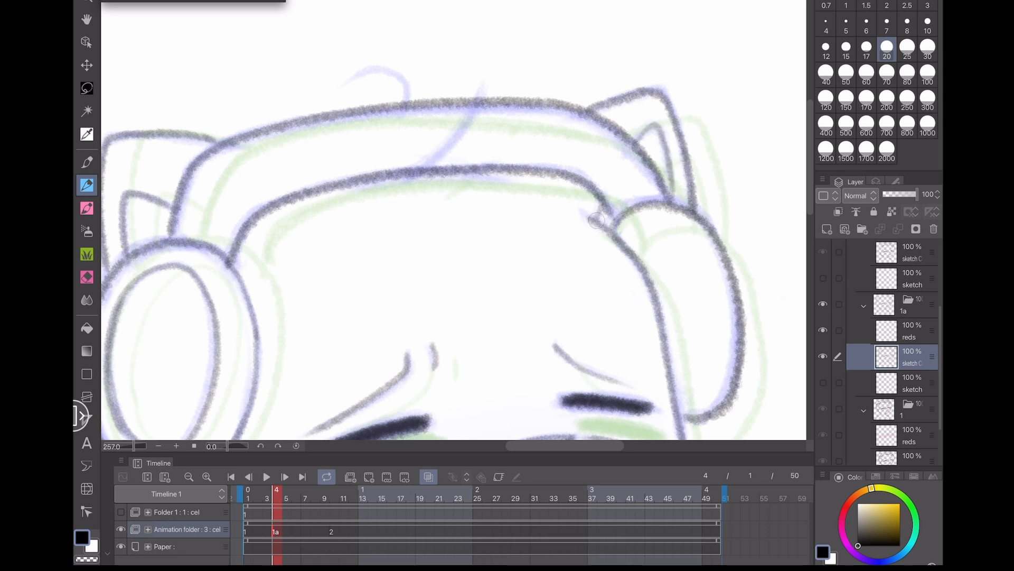
- Turn off onion skin, lasso the head on cel 1a, and nudge it slightly with Transform
scroll(620, 304, down, 4)
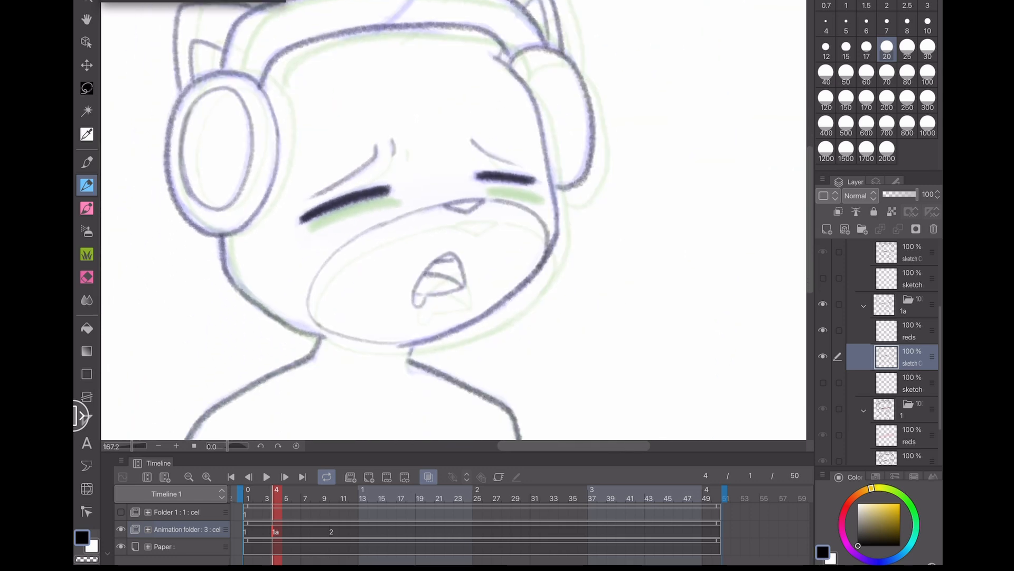
click(428, 477)
scroll(406, 299, down, 3)
click(87, 88)
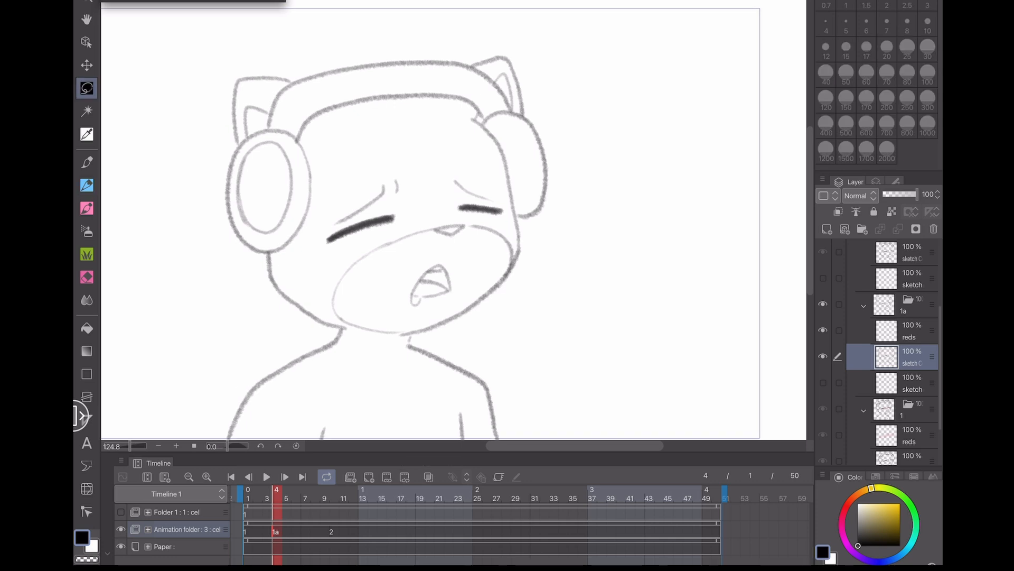
mouse_move(302, 325)
mouse_down()
mouse_move(447, 12)
mouse_move(545, 319)
mouse_up()
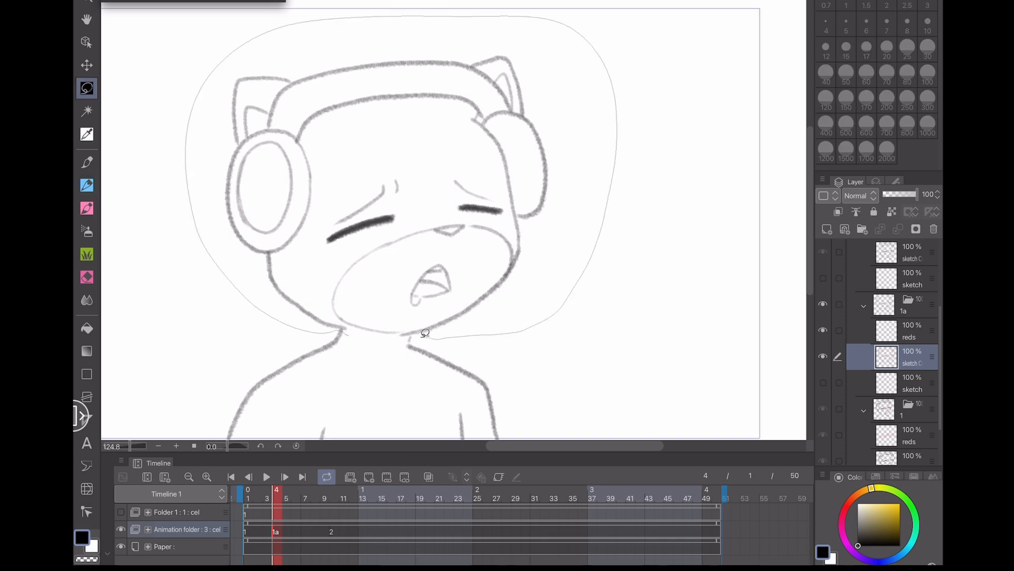
drag(425, 333, 412, 336)
key(ctrl+t)
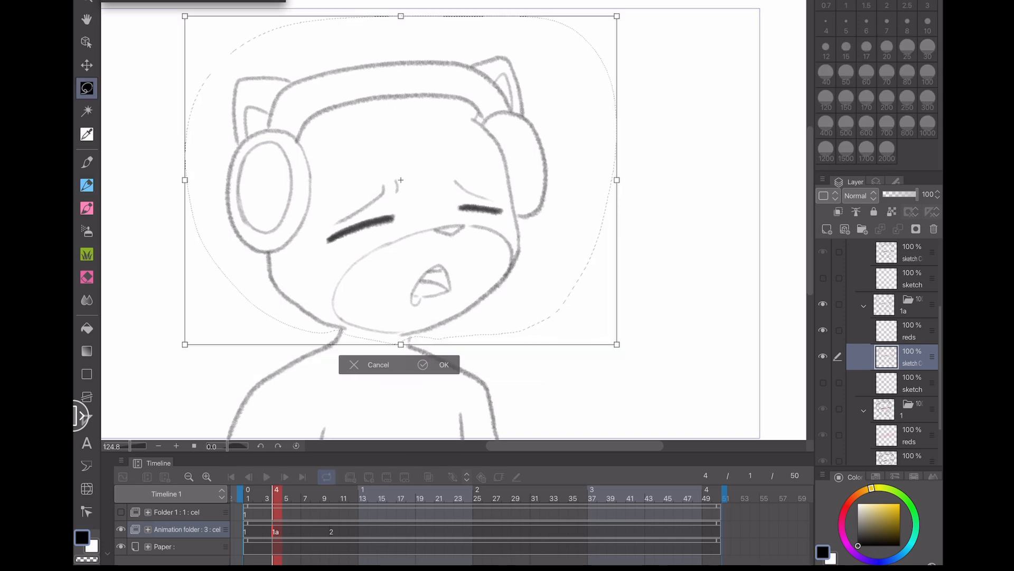
scroll(236, 215, up, 3)
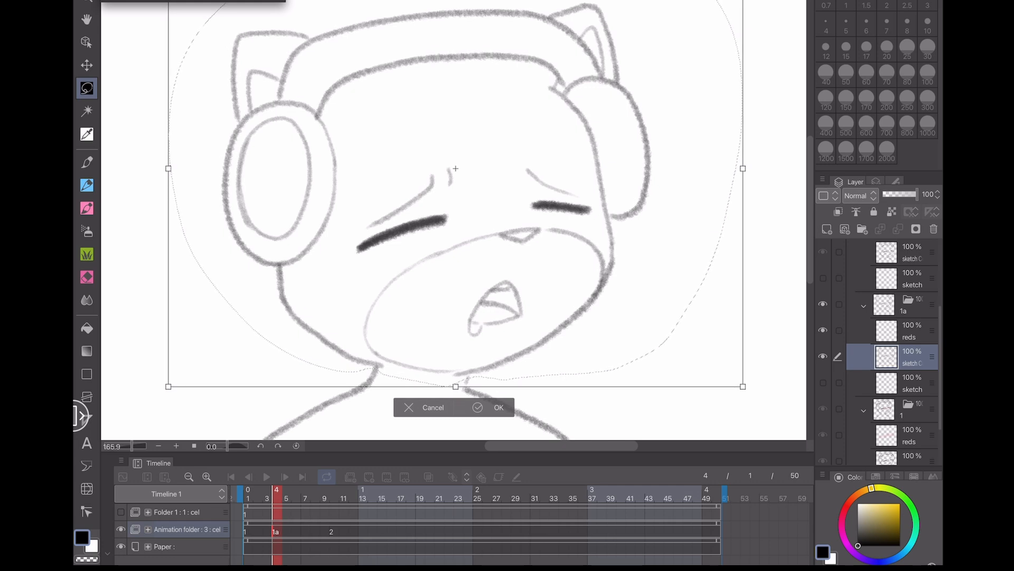
drag(455, 264, 460, 264)
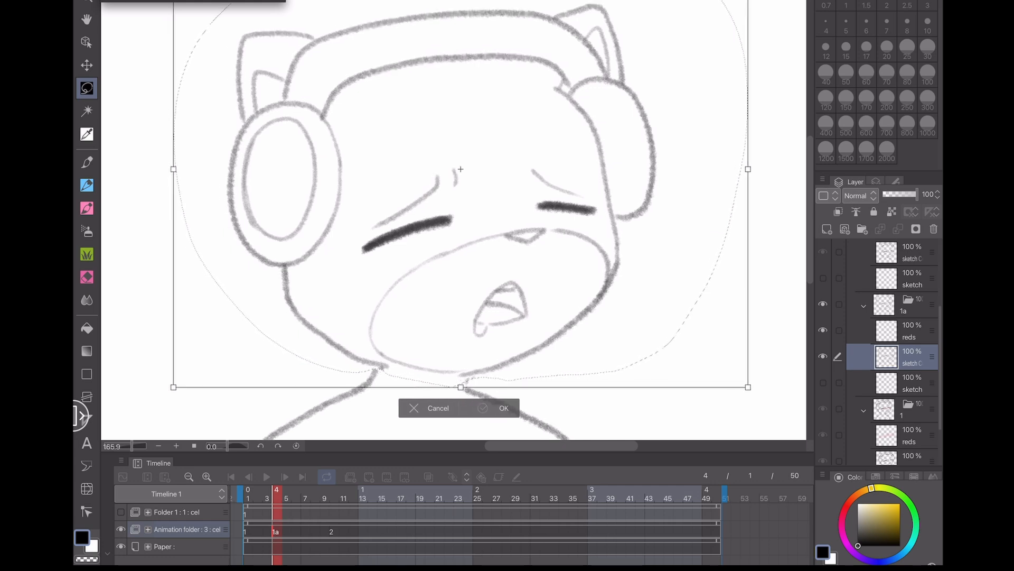
key(Return)
key(ctrl+d)
key(p)
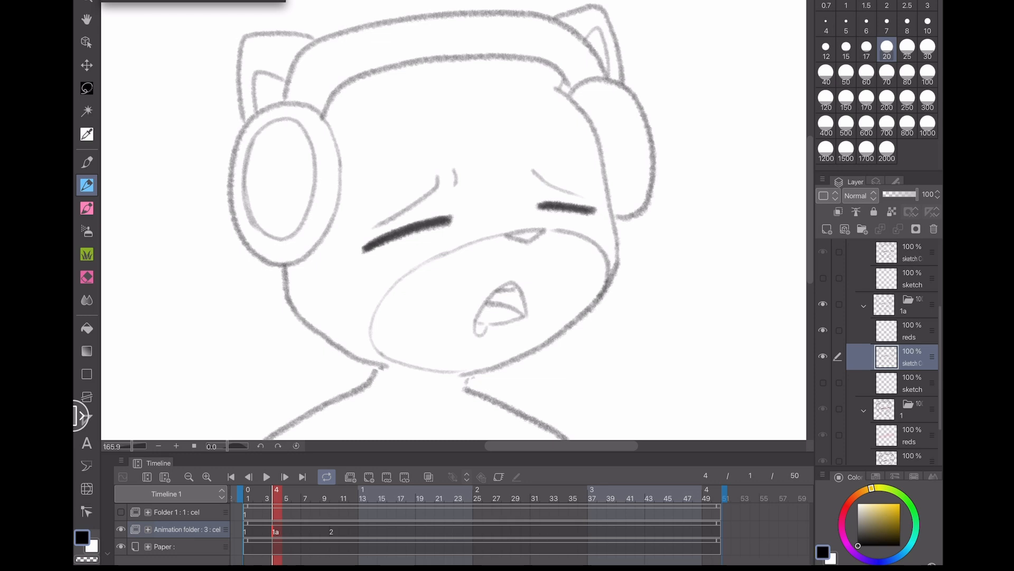
- Step back and forth through frames 1, 4, 7 and 10 to check the head-bob motion
scroll(257, 355, down, 2)
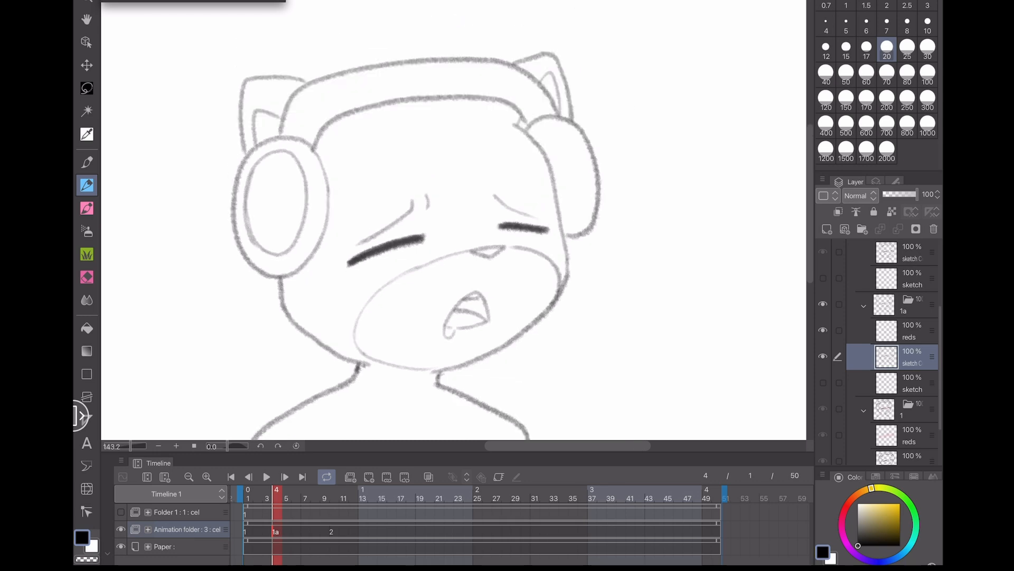
click(429, 476)
click(429, 476)
scroll(454, 227, down, 2)
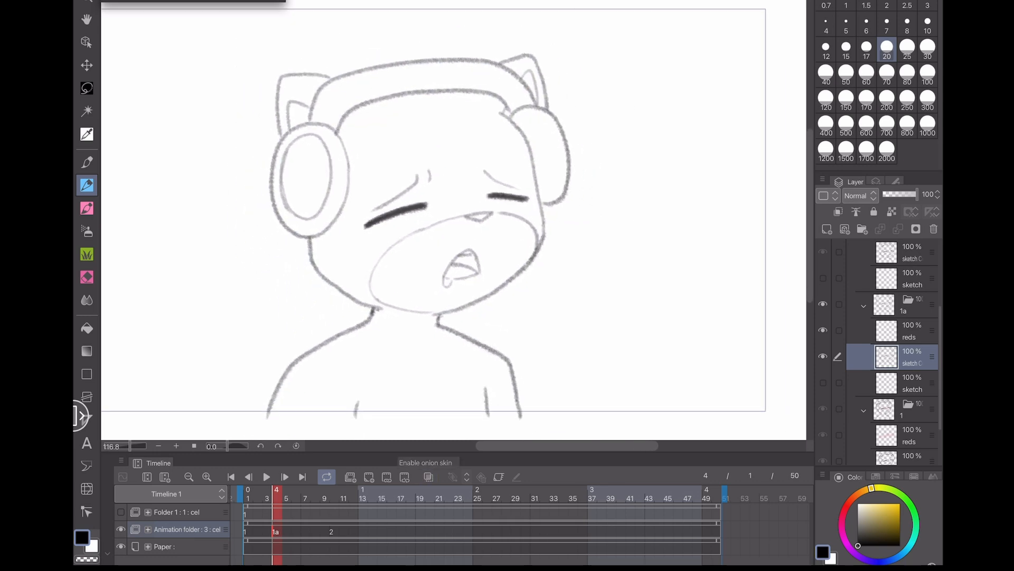
click(248, 496)
click(277, 497)
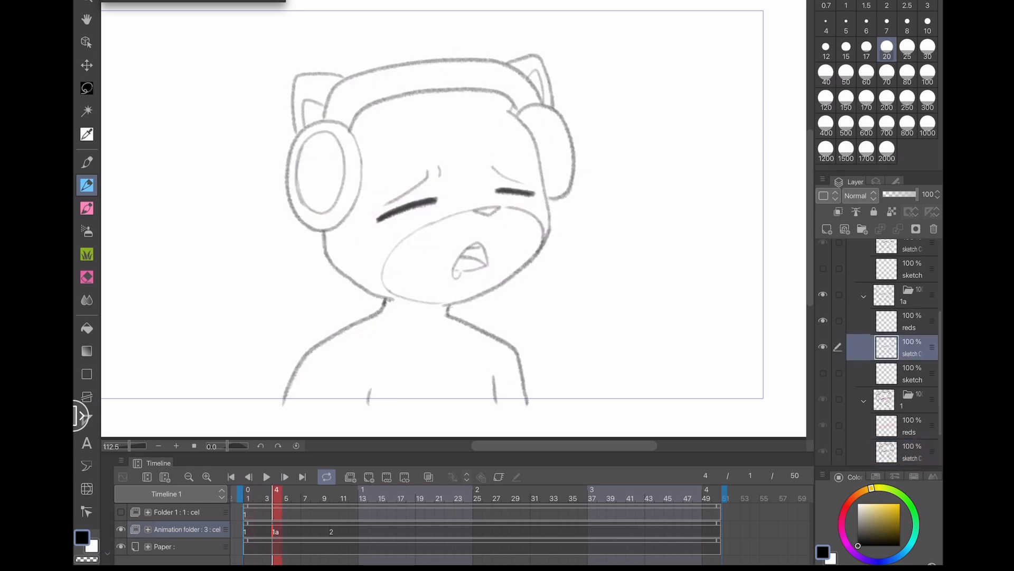
click(334, 497)
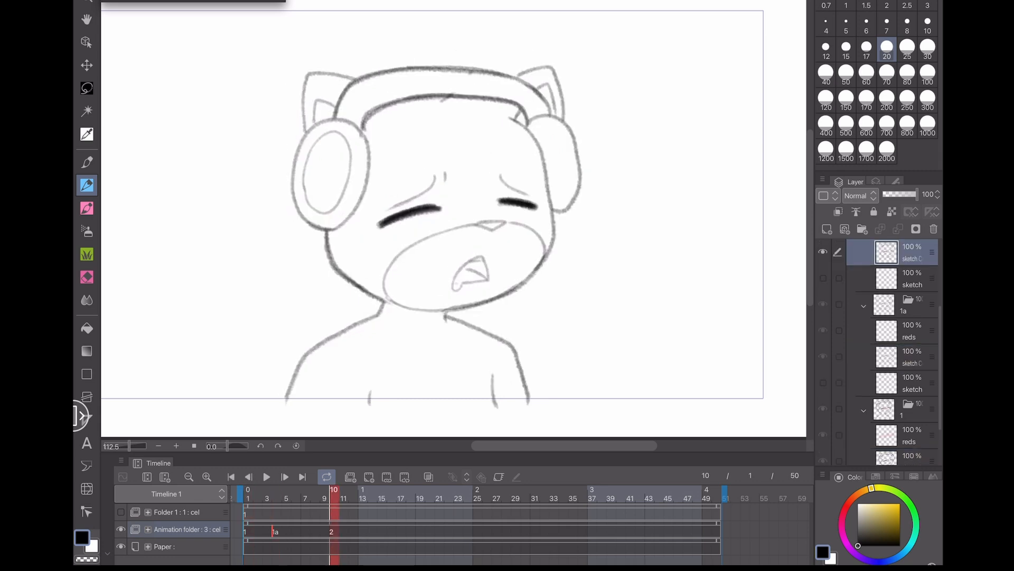
click(277, 497)
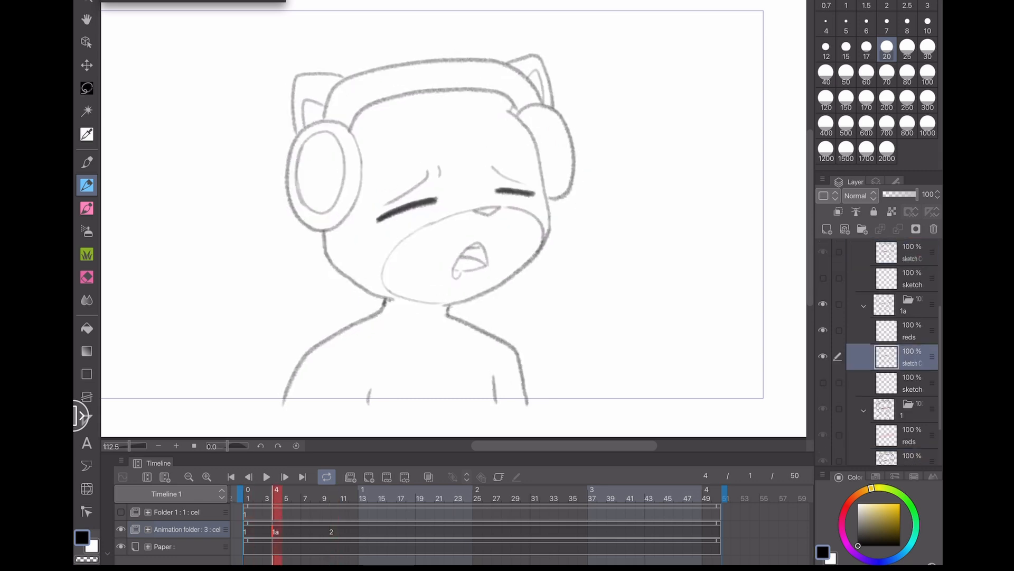
click(334, 496)
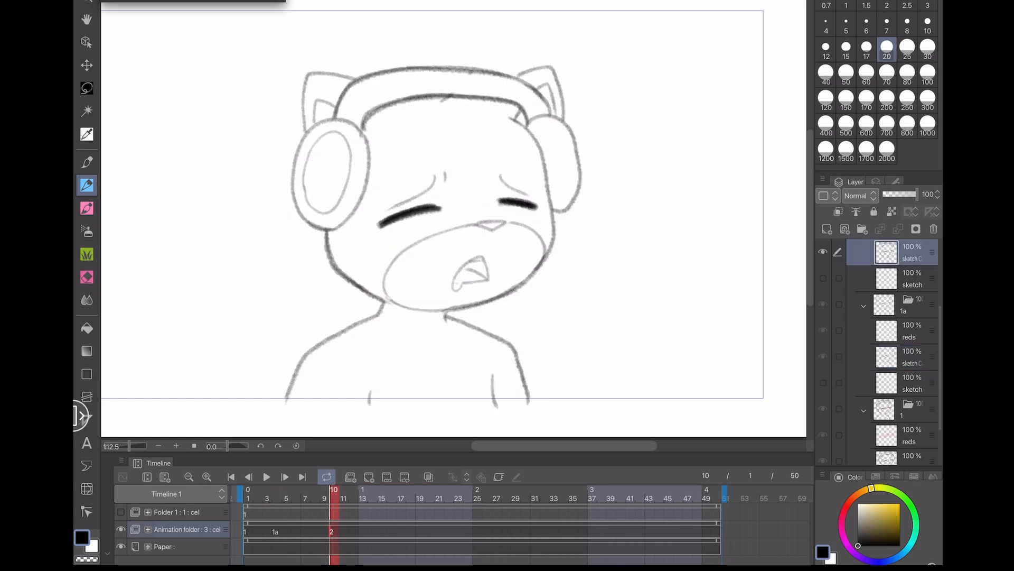
click(305, 496)
click(334, 496)
click(305, 497)
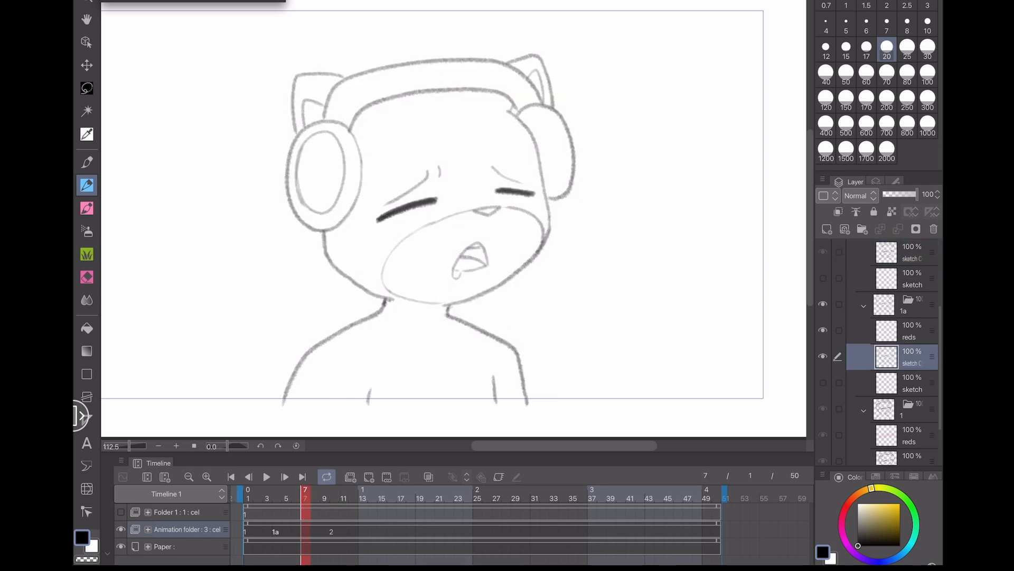
- Create a new animation cel at frame 7, turn onion skin back on, and save the file
click(351, 476)
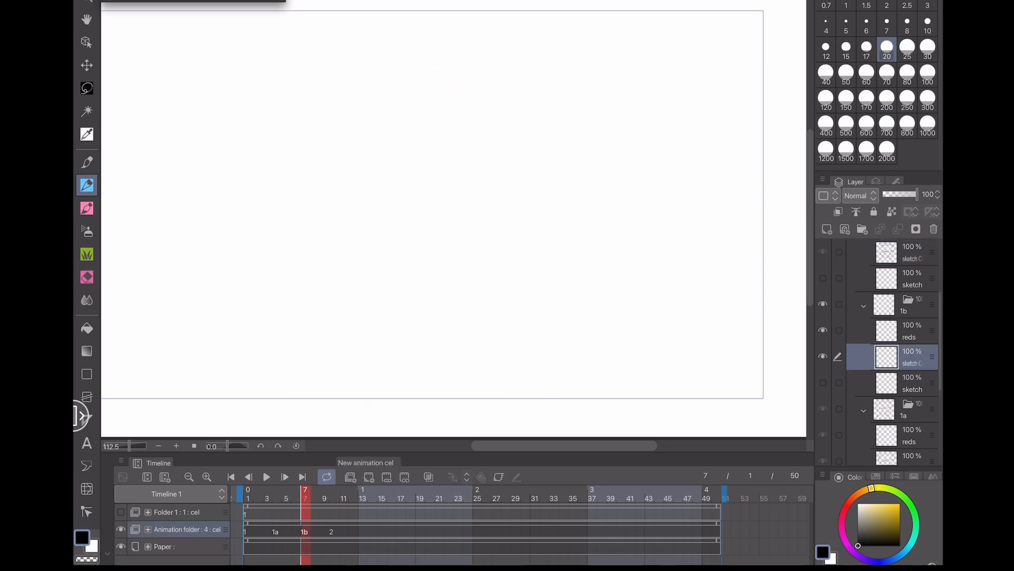
click(428, 477)
key(ctrl+s)
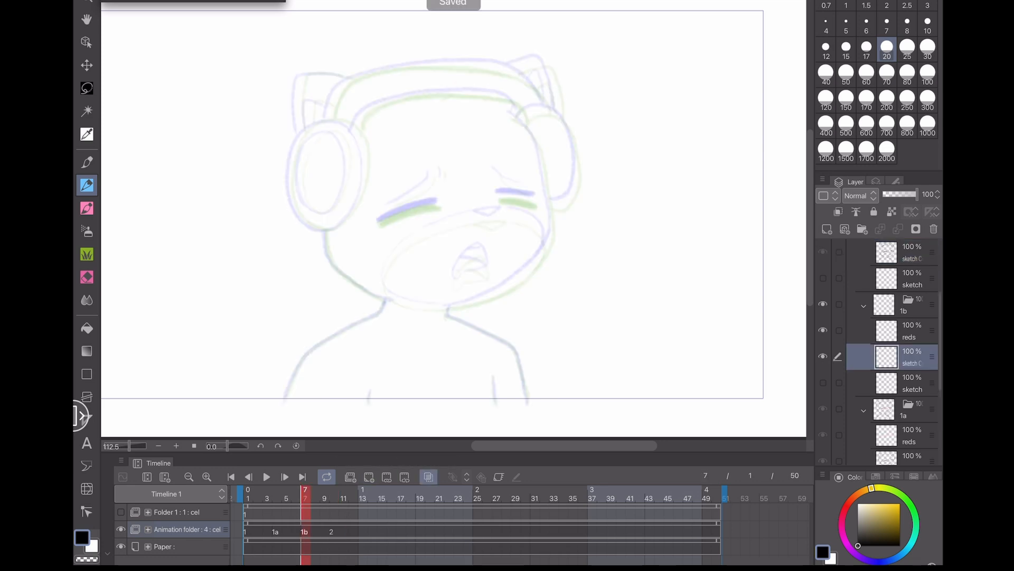
scroll(432, 190, up, 5)
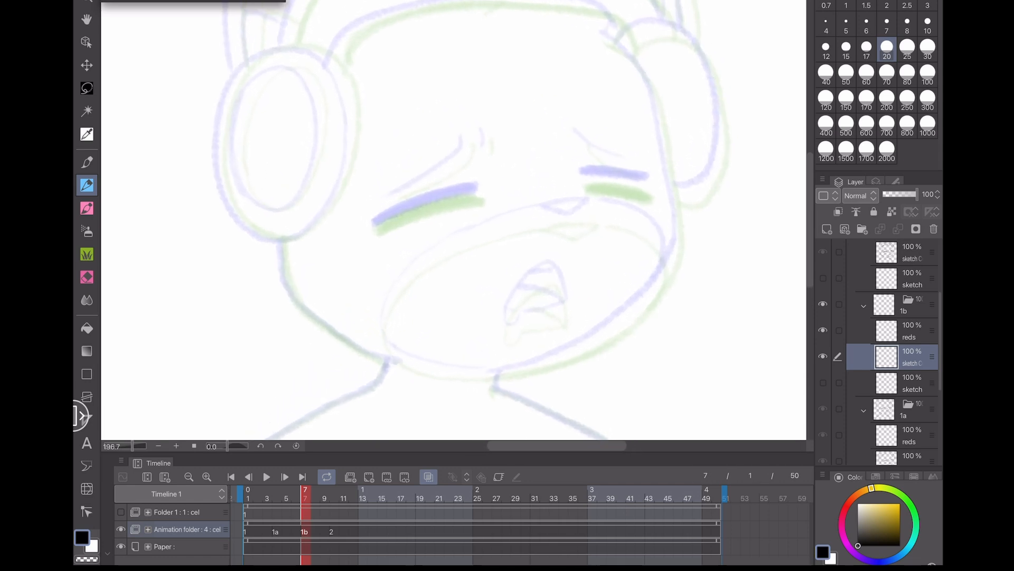
scroll(454, 221, down, 3)
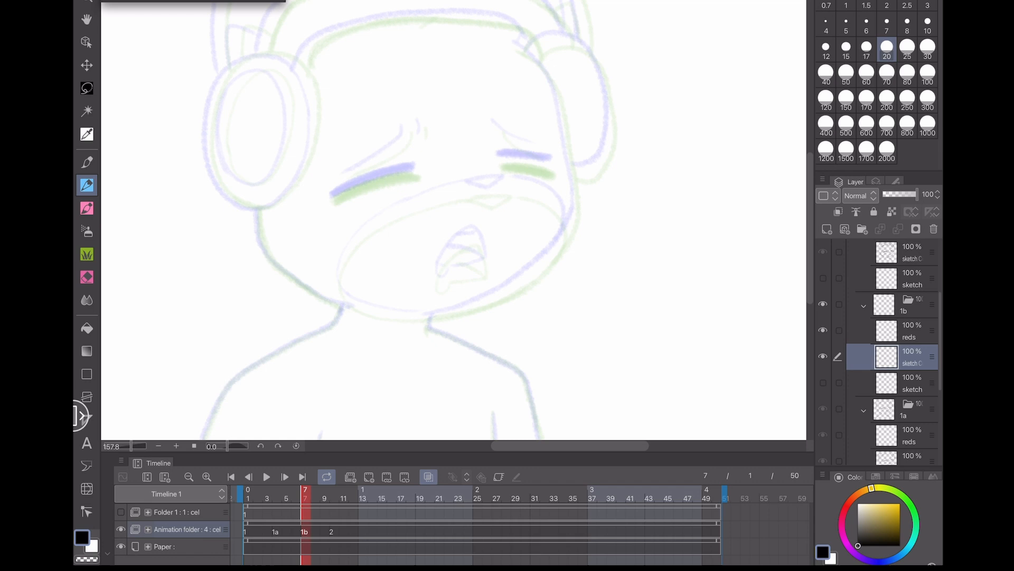
scroll(396, 137, up, 2)
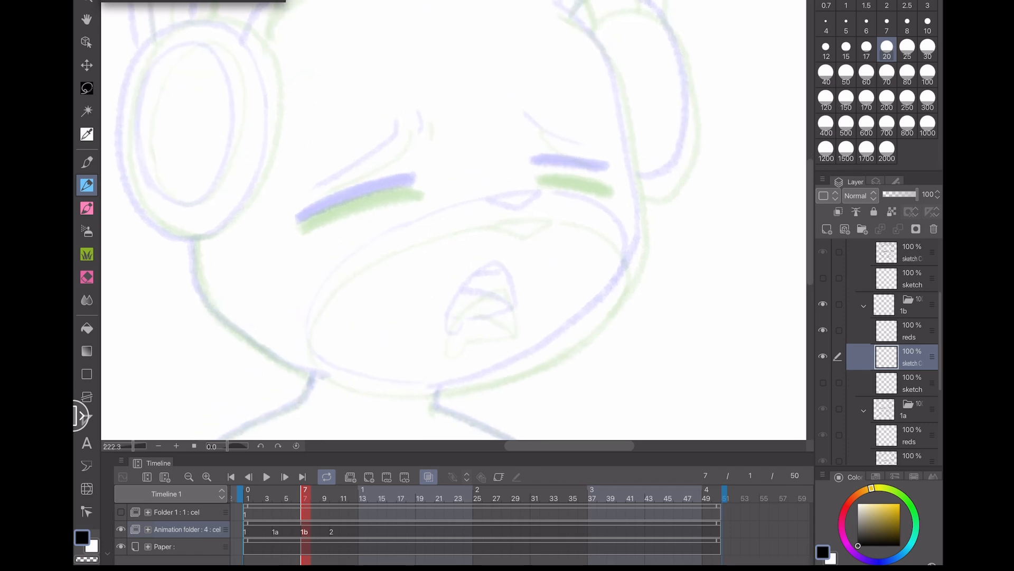
scroll(308, 189, up, 2)
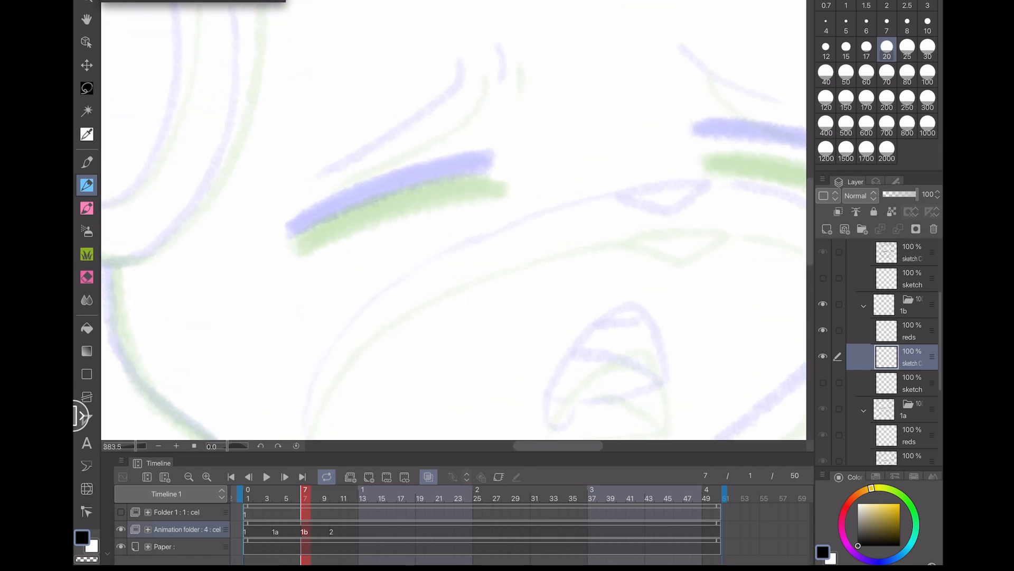
- Sketch the closed eyelid lines over both eyes on the new frame 7 cel, redoing strokes until they sit right
drag(293, 234, 483, 167)
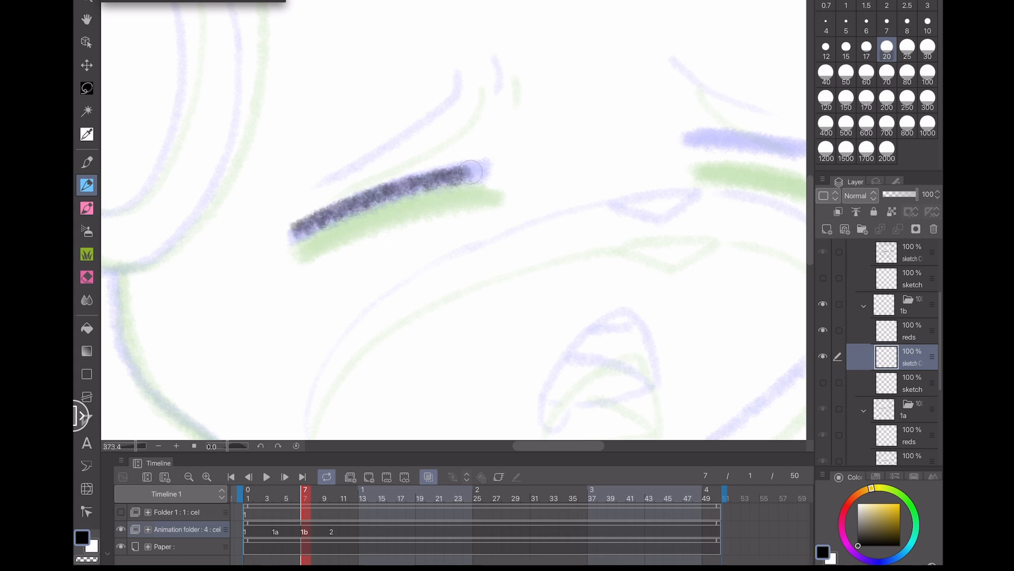
key(ctrl+z)
drag(304, 256, 503, 195)
key(ctrl+z)
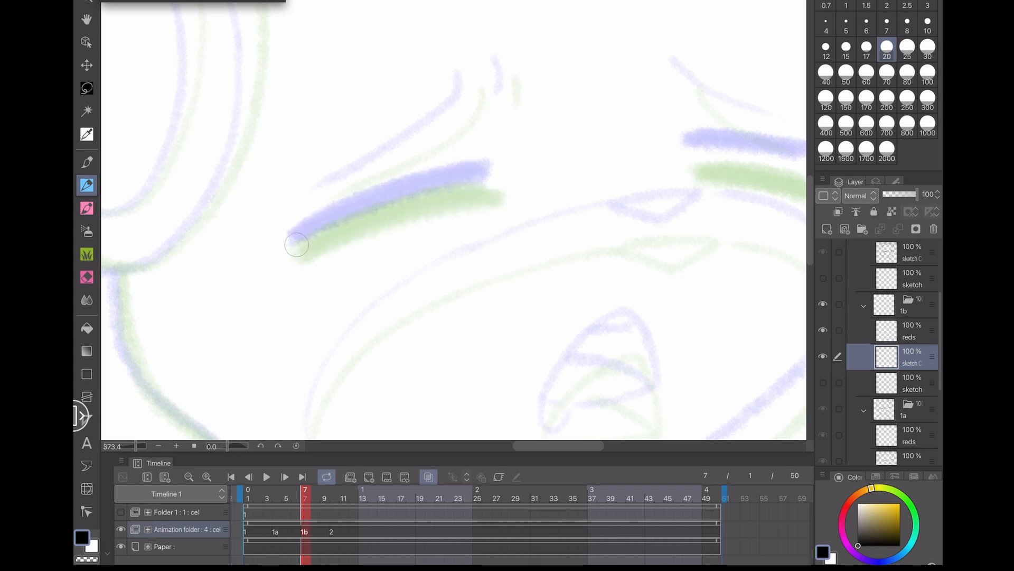
mouse_move(296, 245)
mouse_down()
mouse_move(396, 200)
mouse_move(481, 187)
mouse_move(322, 228)
mouse_move(295, 249)
mouse_move(462, 185)
mouse_move(320, 233)
mouse_up()
drag(581, 212, 329, 272)
mouse_move(445, 216)
mouse_down()
mouse_move(560, 233)
mouse_move(442, 214)
mouse_move(460, 214)
mouse_up()
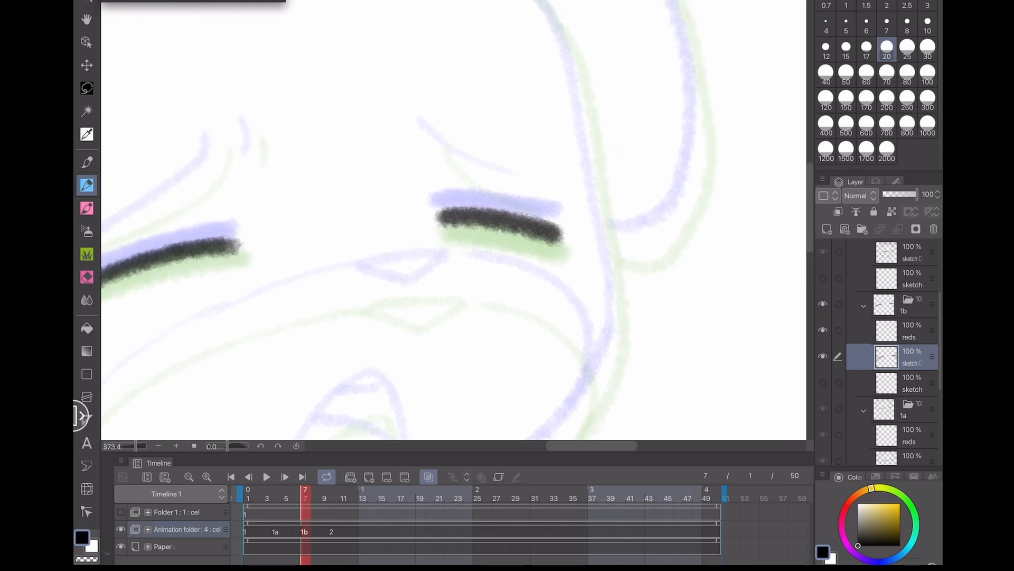
drag(327, 269, 564, 245)
mouse_move(281, 282)
mouse_down()
mouse_move(365, 239)
mouse_move(461, 216)
mouse_up()
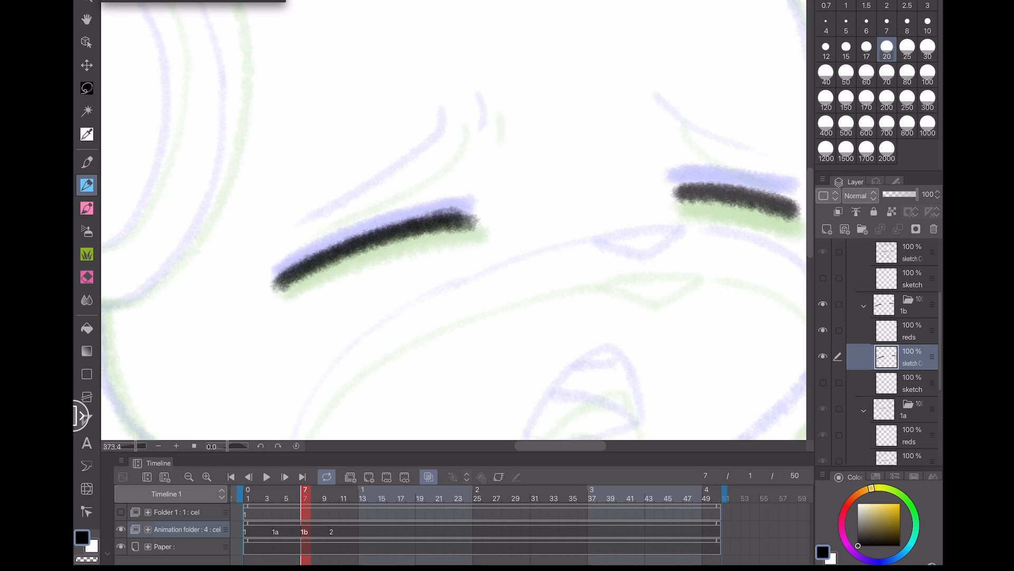
- Sketch the eyebrow strokes above both closed eyes on the cel
mouse_move(453, 112)
mouse_down()
mouse_move(442, 153)
mouse_move(326, 216)
mouse_up()
drag(488, 99, 490, 132)
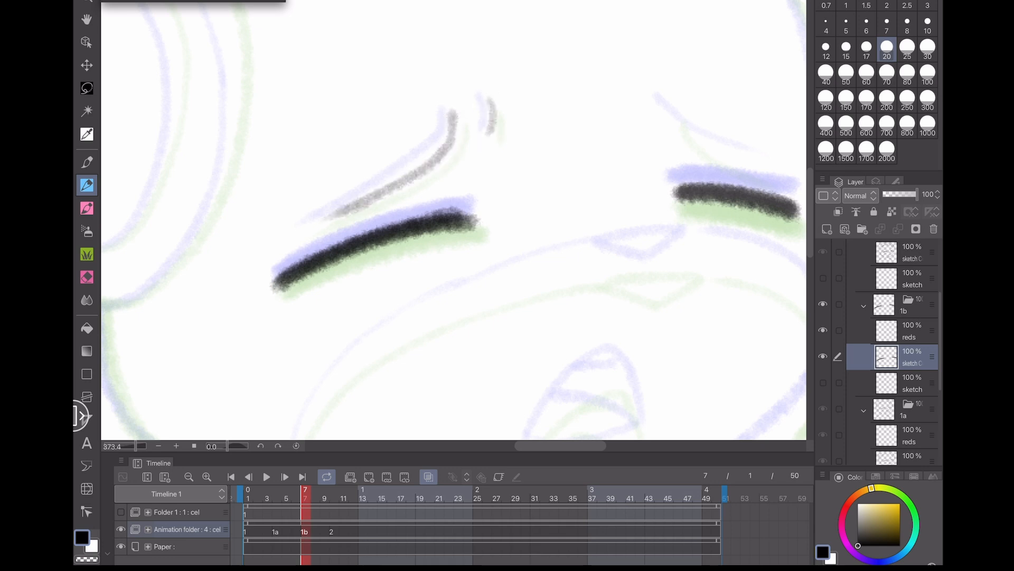
drag(271, 332, 156, 357)
mouse_move(550, 137)
mouse_down()
mouse_move(658, 202)
mouse_move(631, 186)
mouse_up()
key(ctrl+z)
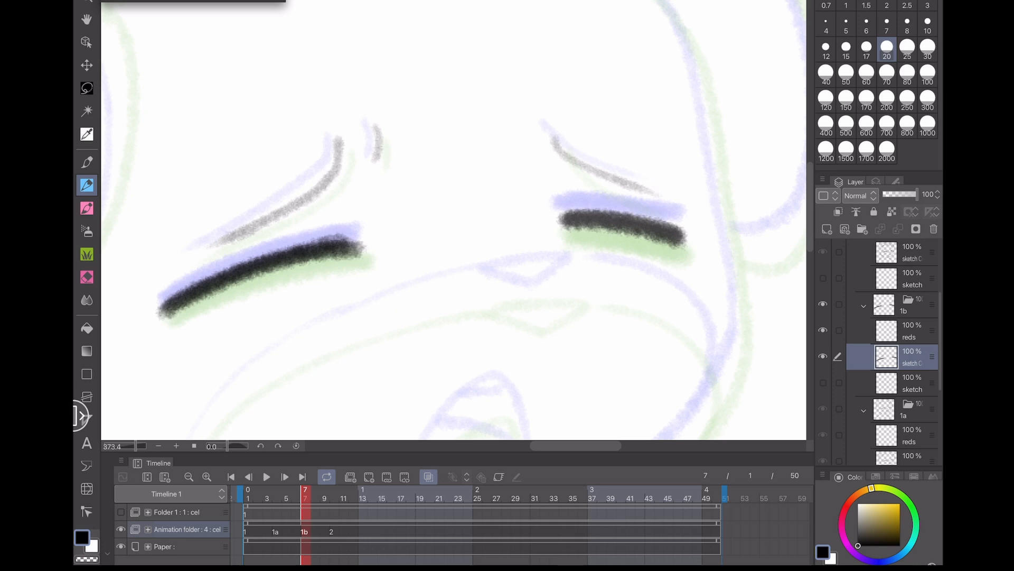
- Draw the small nose shape between the eyes, redrawing it once
mouse_move(491, 292)
mouse_down()
mouse_move(576, 285)
mouse_move(539, 314)
mouse_move(575, 290)
mouse_up()
key(ctrl+z)
drag(493, 291, 559, 284)
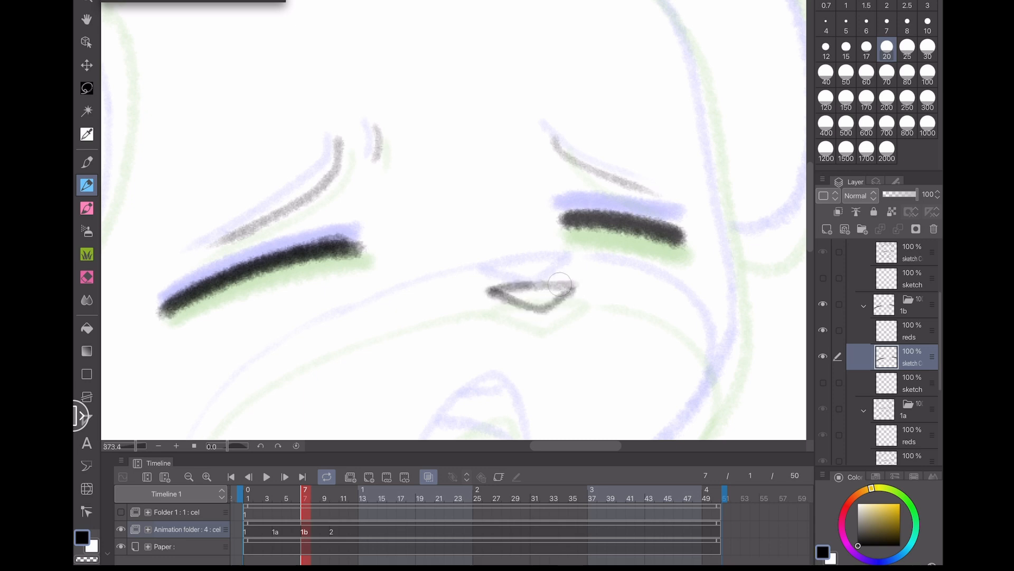
- Draw the right cheek and jaw contour line following the onion-skin guides
drag(210, 378, 222, 224)
scroll(314, 298, down, 5)
drag(314, 297, 391, 270)
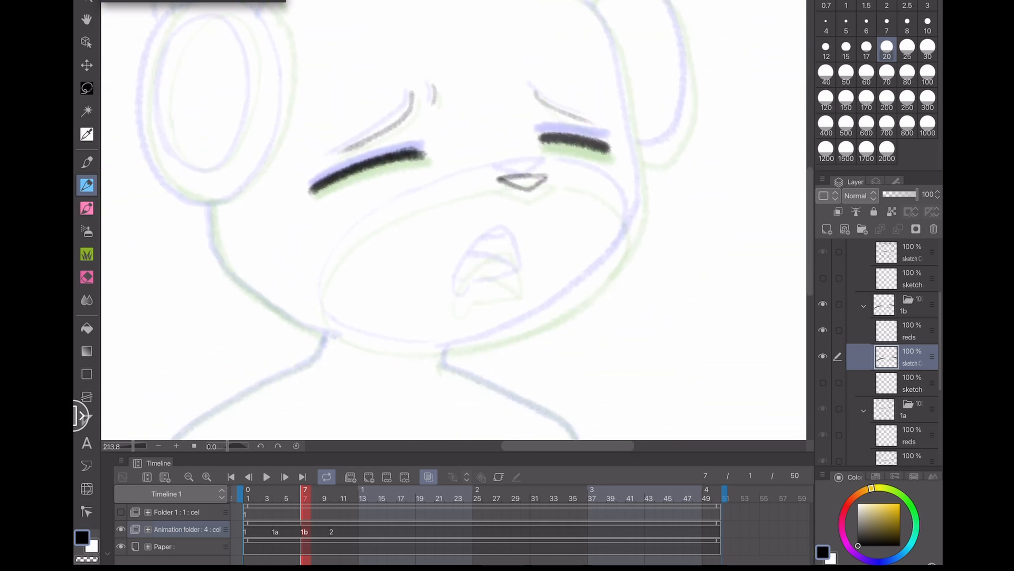
mouse_move(434, 300)
mouse_down()
mouse_move(344, 340)
mouse_move(361, 304)
mouse_up()
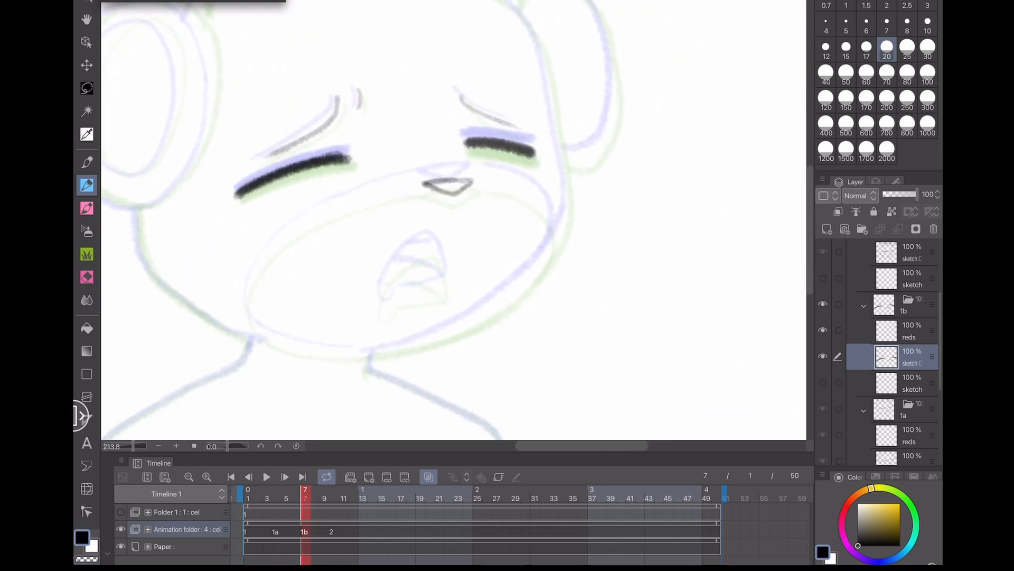
mouse_move(373, 351)
mouse_down()
mouse_move(473, 315)
mouse_move(538, 270)
mouse_up()
key(ctrl+z)
mouse_move(562, 228)
mouse_down()
mouse_move(494, 309)
mouse_move(523, 285)
mouse_move(444, 334)
mouse_move(531, 272)
mouse_move(486, 314)
mouse_move(372, 351)
mouse_up()
key(ctrl+z)
key(ctrl+z)
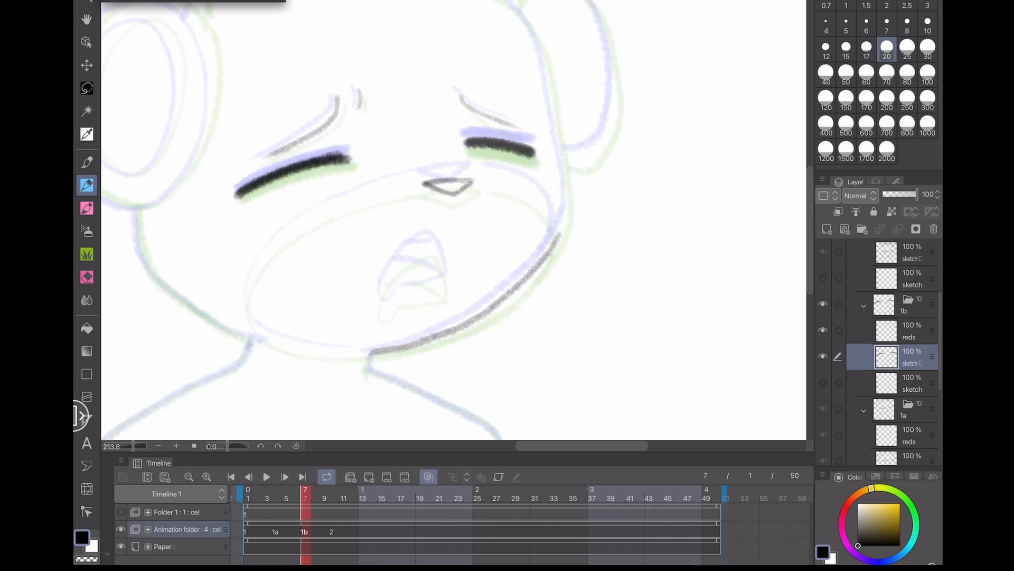
mouse_move(454, 222)
mouse_down()
mouse_move(416, 281)
mouse_move(444, 248)
mouse_up()
- Sketch the open mouth's inner lines and lower corner on the cel
scroll(423, 327, up, 5)
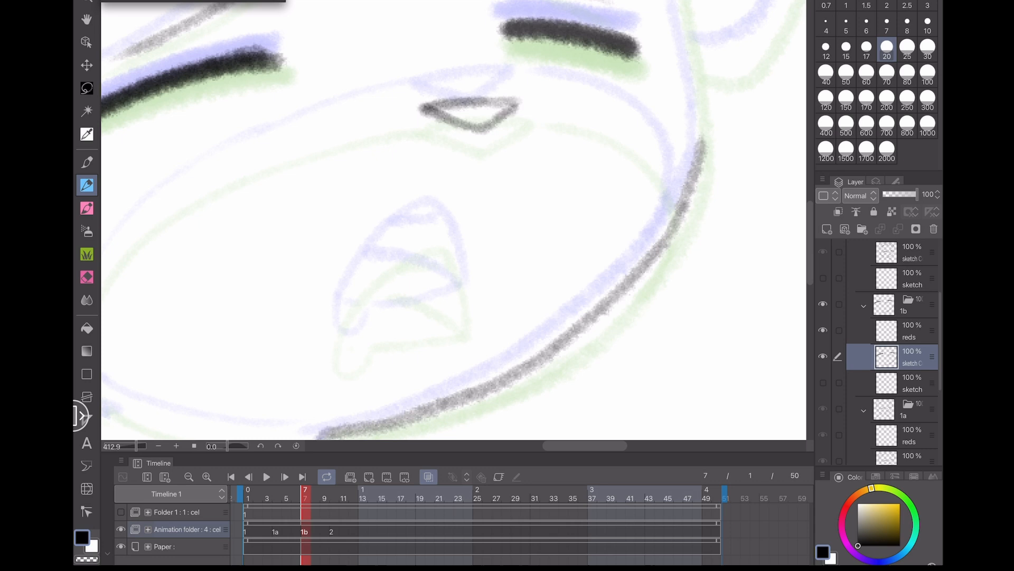
drag(467, 314, 434, 226)
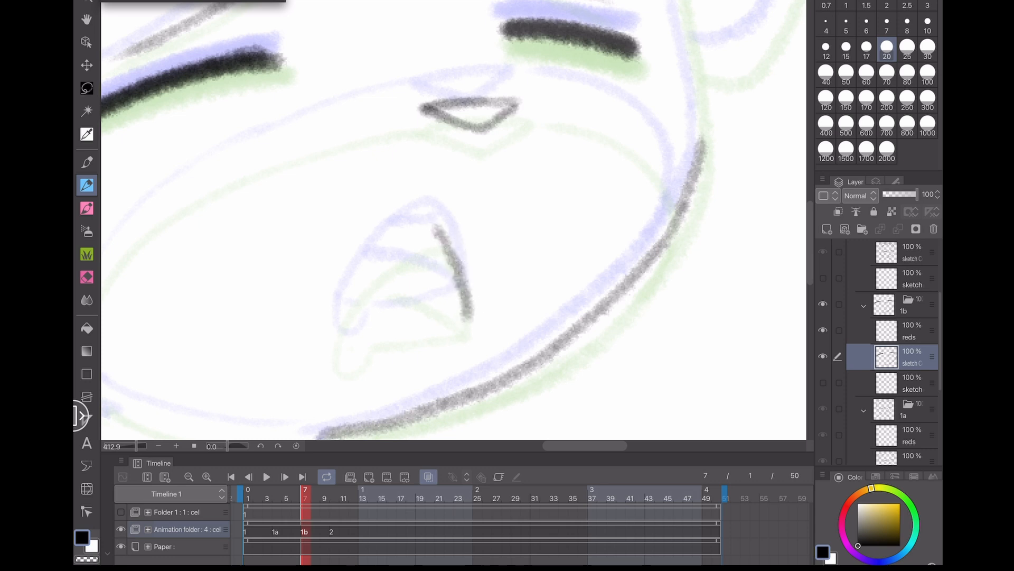
drag(334, 337, 370, 369)
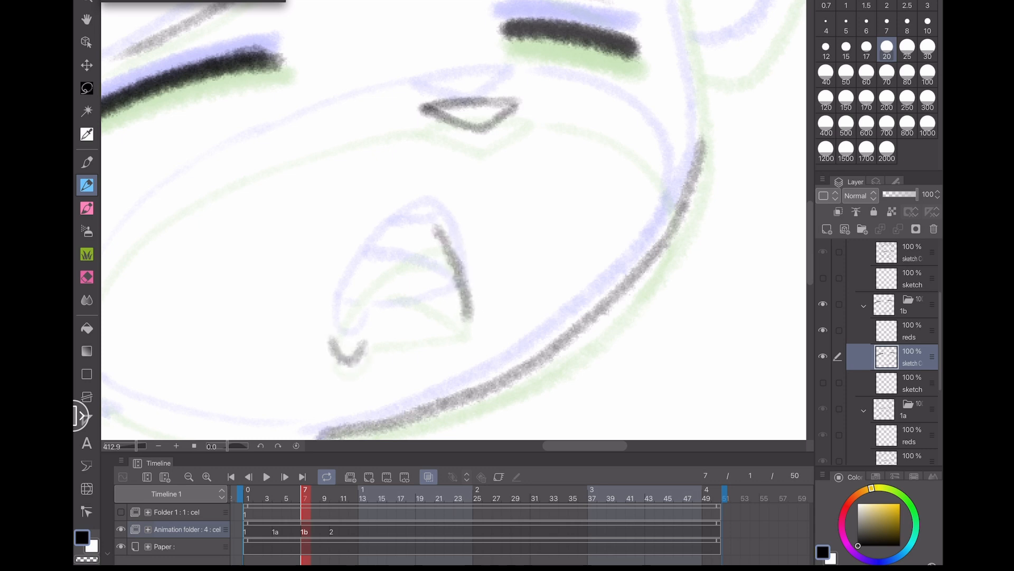
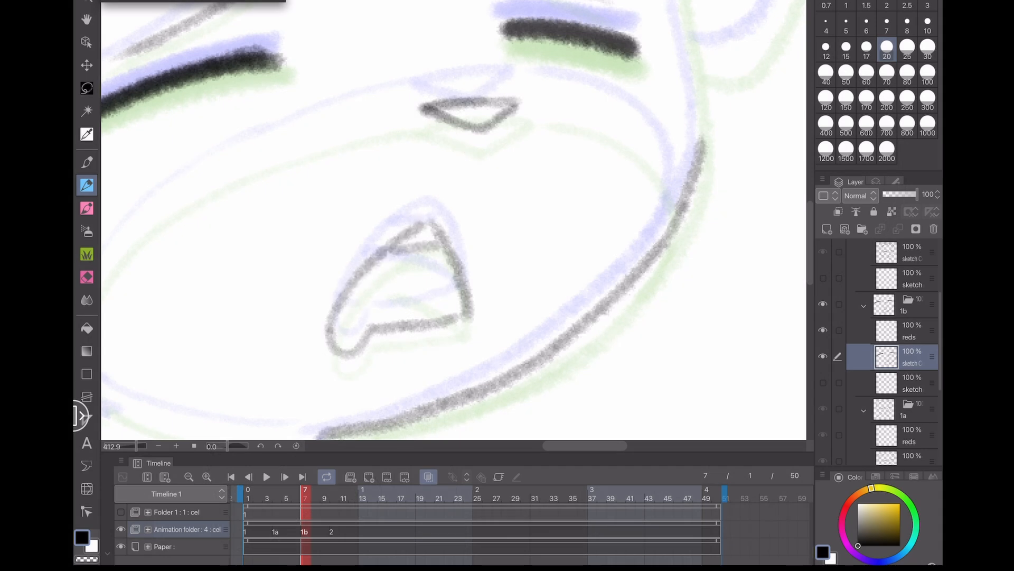
- Compare cel 1b with frame 2 by toggling onion skin, then add the upper teeth line inside the open mouth
click(428, 476)
click(429, 476)
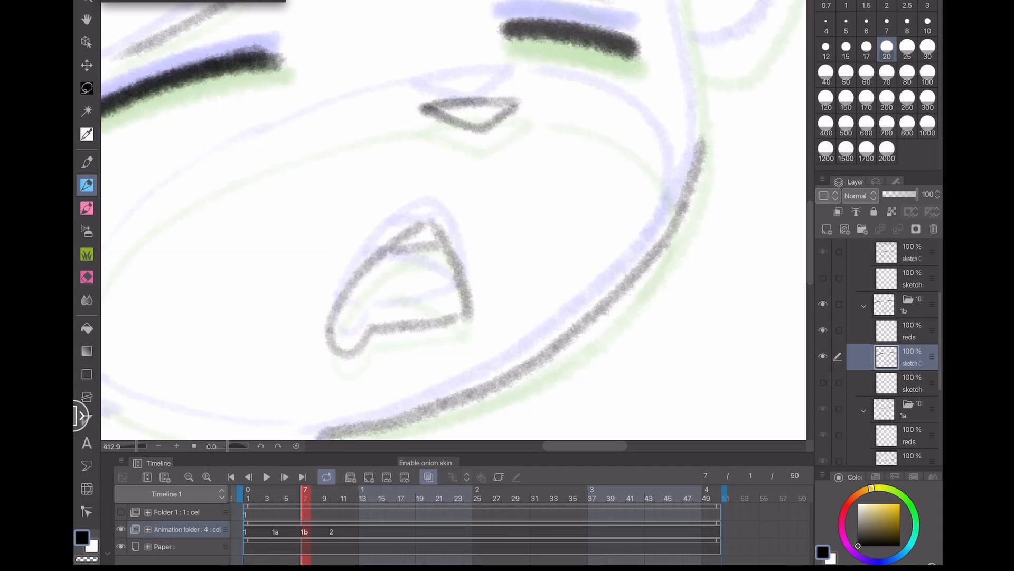
click(334, 531)
click(305, 531)
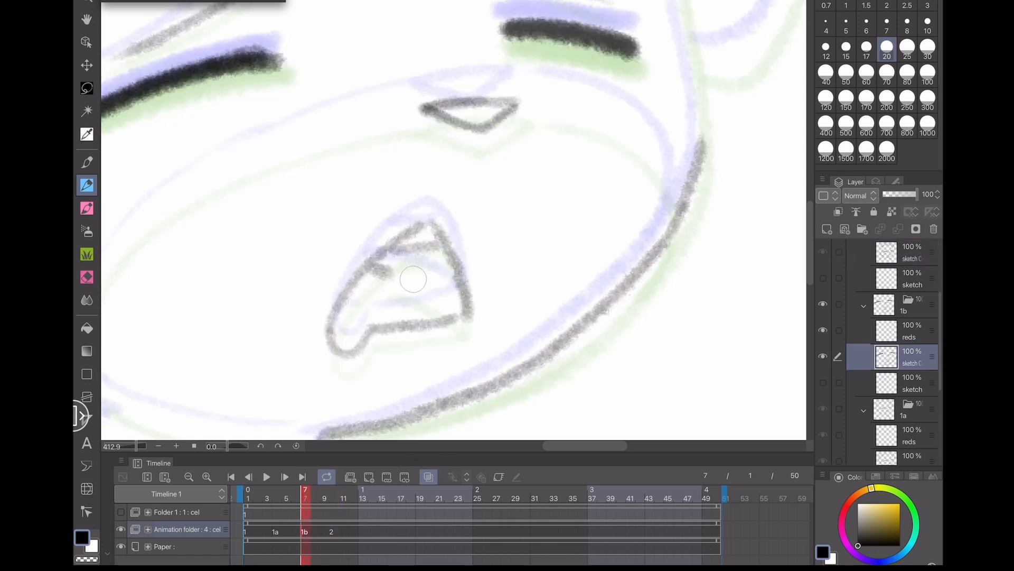
drag(395, 273, 364, 264)
- Draw the neck and both shoulder lines below the head on the 1b cel
scroll(352, 322, down, 5)
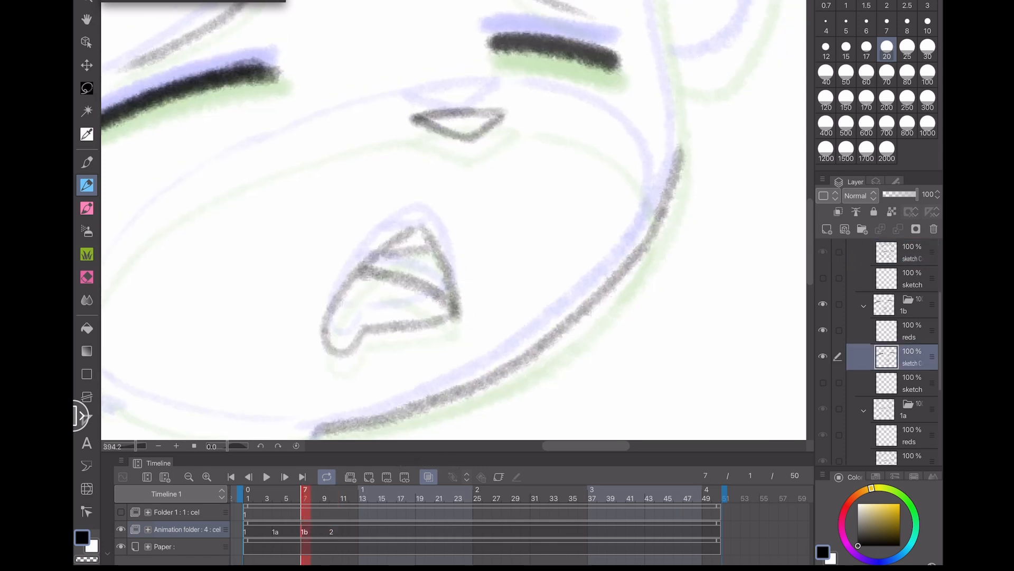
mouse_move(440, 354)
mouse_down()
mouse_move(589, 345)
mouse_move(614, 258)
mouse_move(668, 191)
mouse_up()
mouse_move(452, 205)
mouse_down()
mouse_move(296, 315)
mouse_move(262, 403)
mouse_up()
drag(421, 370, 419, 397)
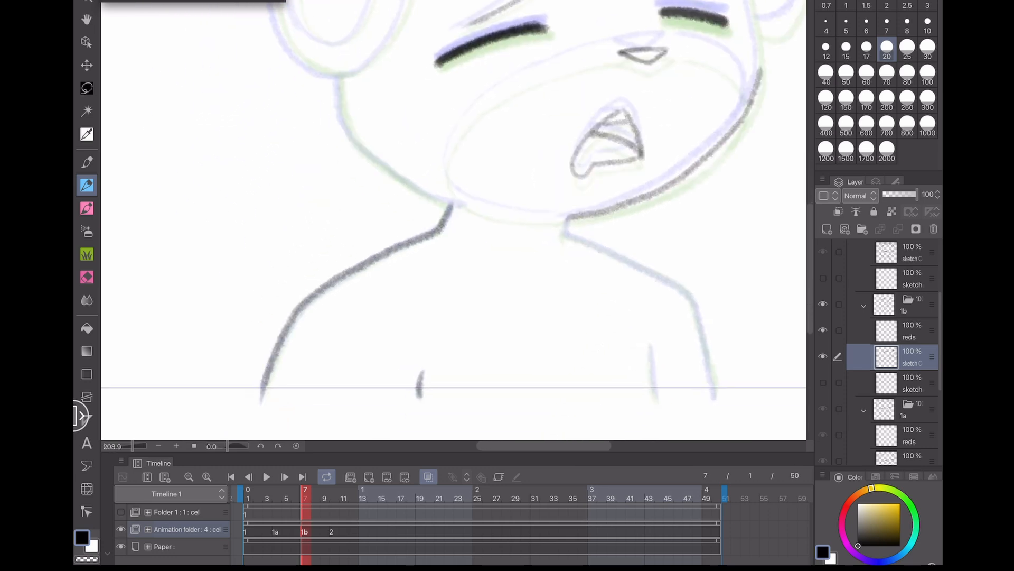
drag(652, 347, 655, 393)
mouse_move(716, 400)
mouse_down()
mouse_move(694, 305)
mouse_move(666, 279)
mouse_move(565, 234)
mouse_move(563, 243)
mouse_up()
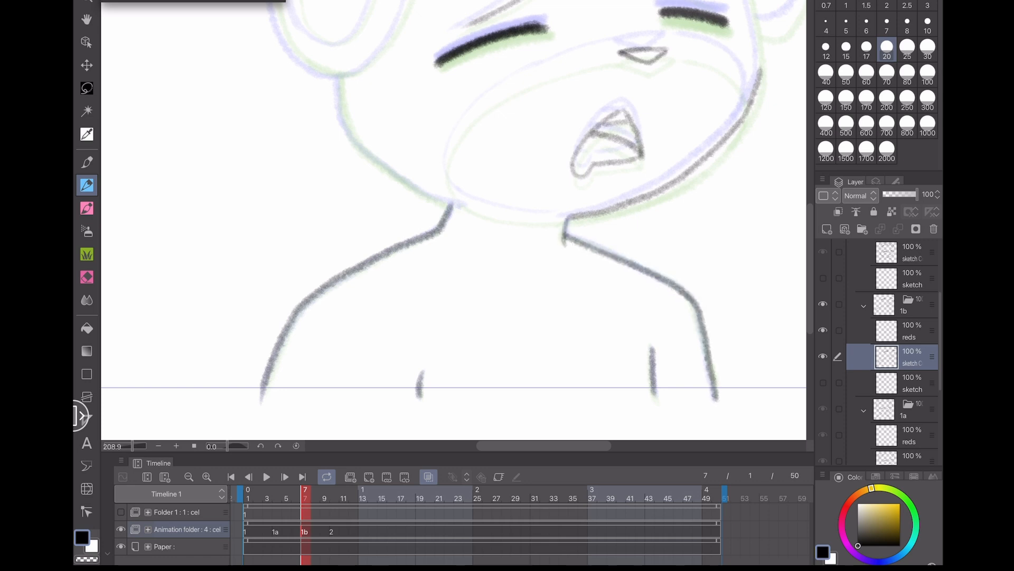
- Draw the left jaw contour and the remaining lower face outline strokes, then save the file
mouse_move(453, 204)
mouse_down()
mouse_move(382, 167)
mouse_move(350, 133)
mouse_move(340, 81)
mouse_up()
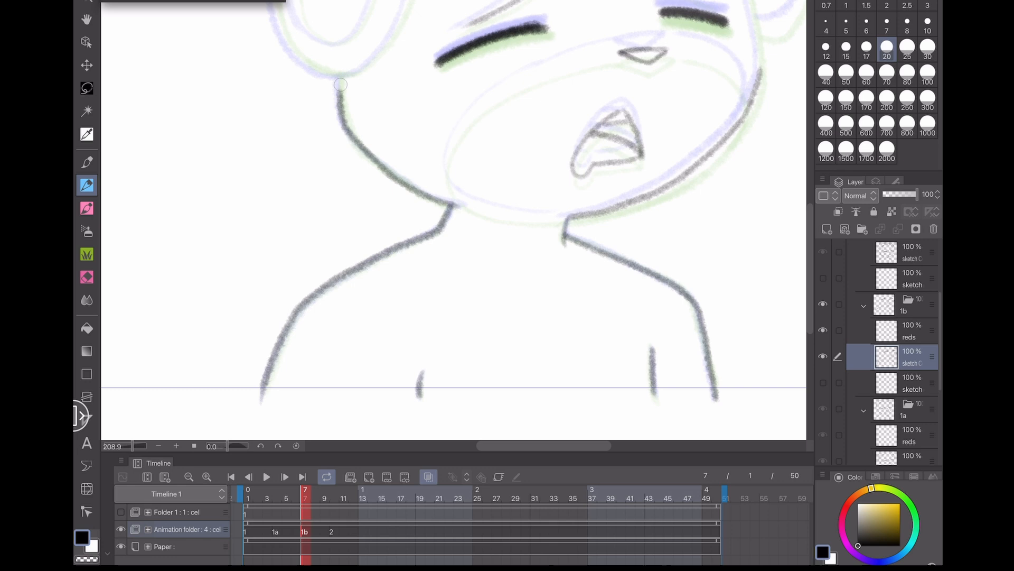
drag(555, 153, 355, 284)
scroll(210, 296, up, 2)
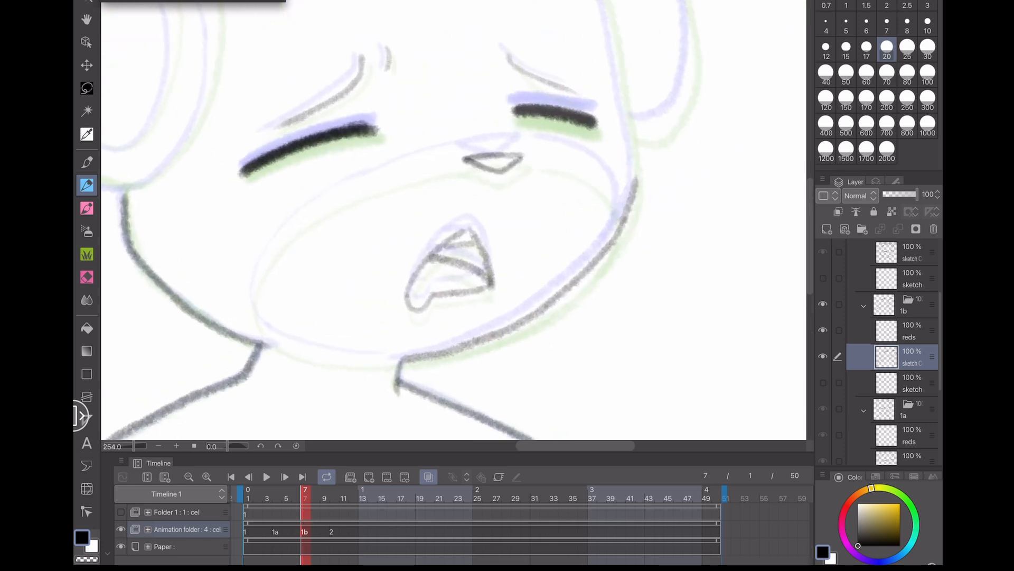
mouse_move(618, 227)
mouse_down()
mouse_move(612, 199)
mouse_move(518, 155)
mouse_move(353, 186)
mouse_move(256, 292)
mouse_move(257, 309)
mouse_move(348, 362)
mouse_move(404, 361)
mouse_up()
drag(349, 236, 228, 369)
mouse_move(517, 317)
mouse_down()
mouse_move(483, 138)
mouse_move(458, 82)
mouse_move(419, 57)
mouse_up()
mouse_move(343, 312)
mouse_down()
mouse_move(609, 271)
mouse_move(643, 293)
mouse_move(563, 415)
mouse_move(671, 317)
mouse_move(576, 365)
mouse_move(441, 346)
mouse_move(541, 302)
mouse_up()
key(ctrl+s)
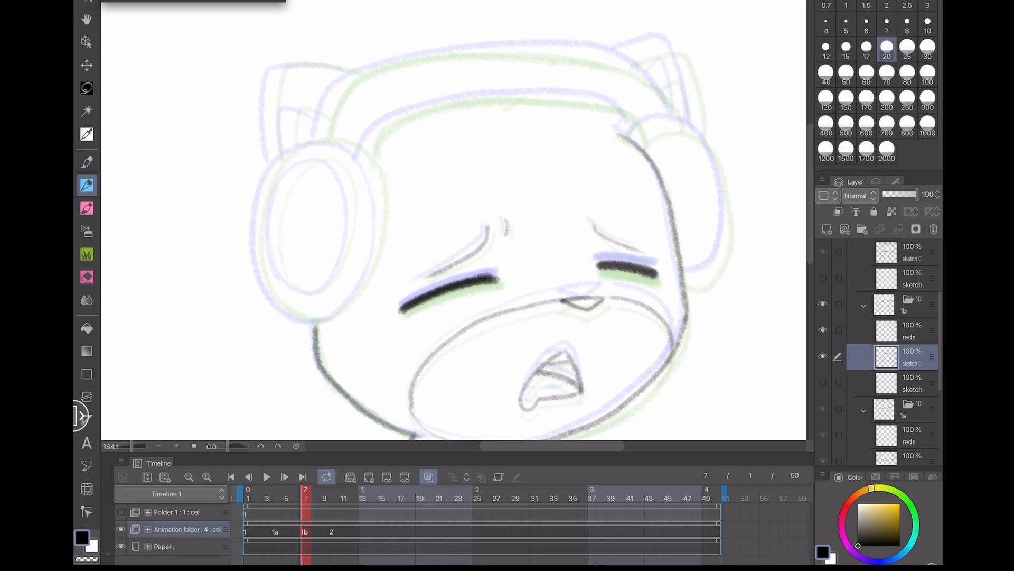
- Compare the 1b cel against frame 2 with onion skin switched off and on
scroll(454, 220, down, 3)
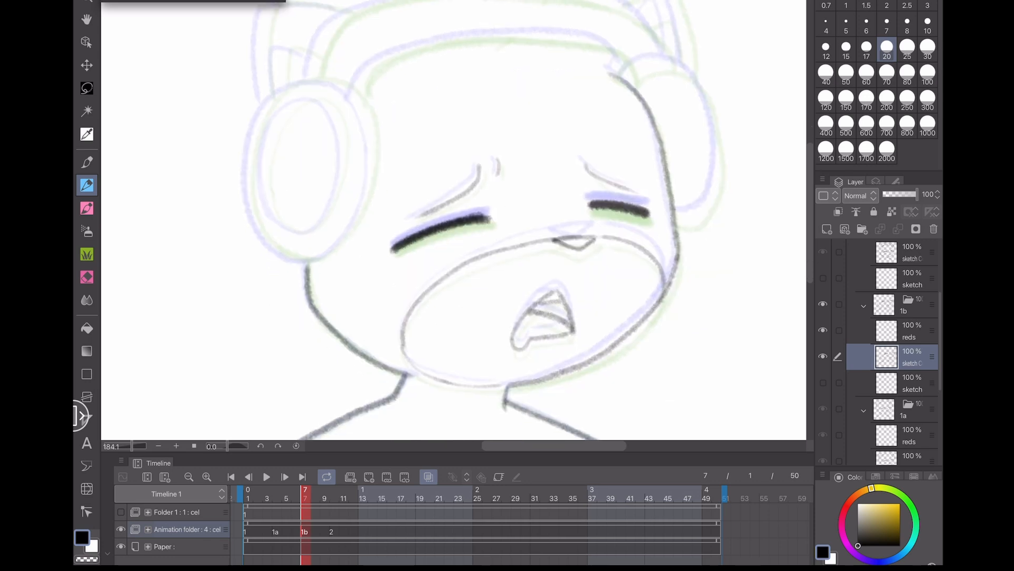
click(333, 531)
click(429, 477)
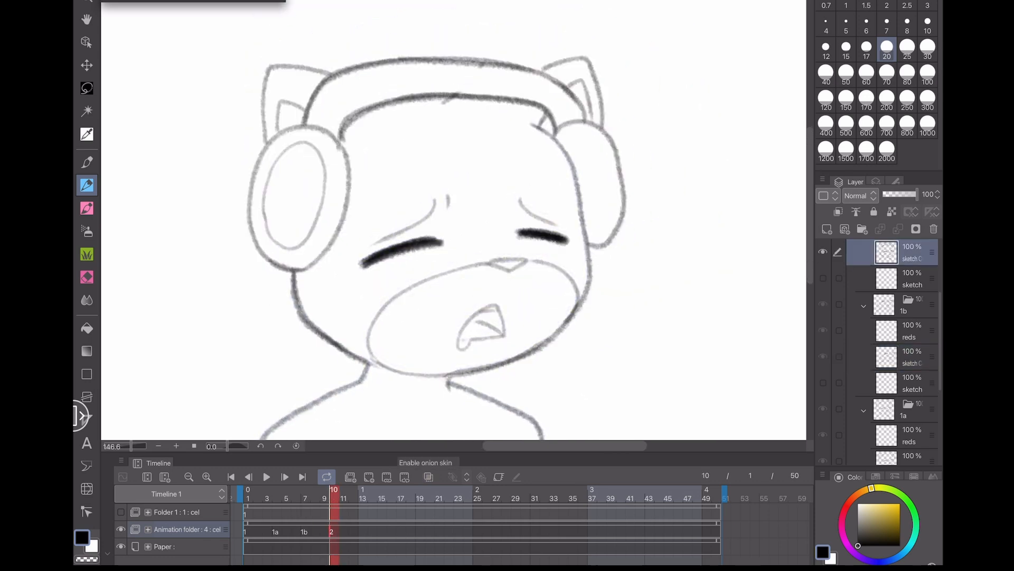
scroll(450, 348, up, 5)
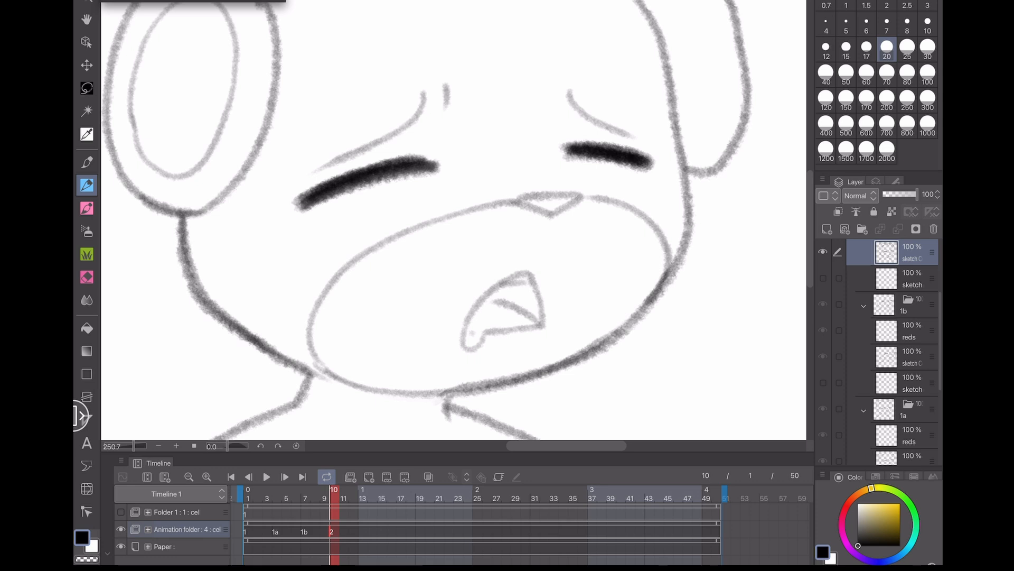
click(305, 497)
click(428, 476)
scroll(500, 280, down, 2)
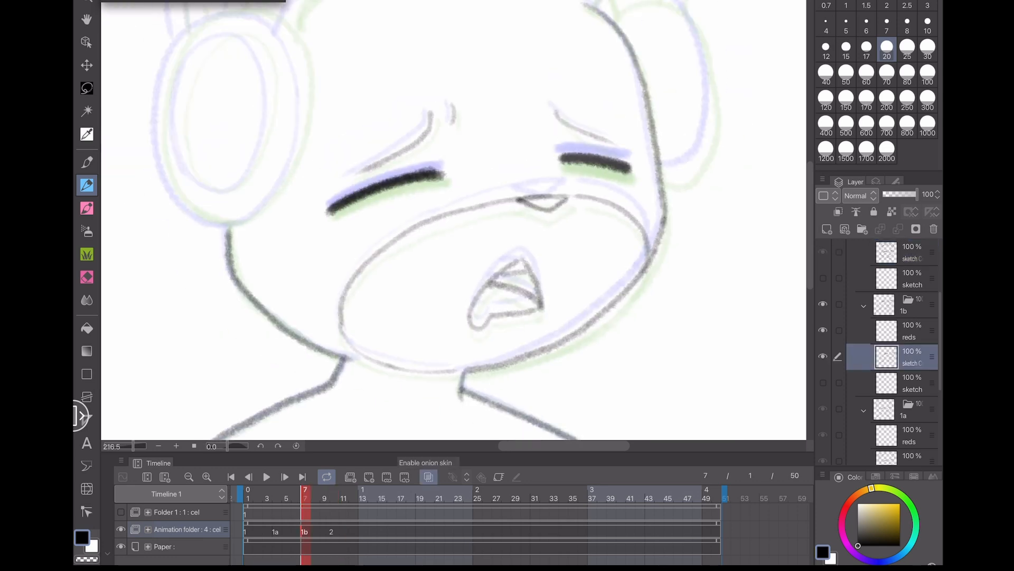
key(ctrl+s)
scroll(454, 222, up, 3)
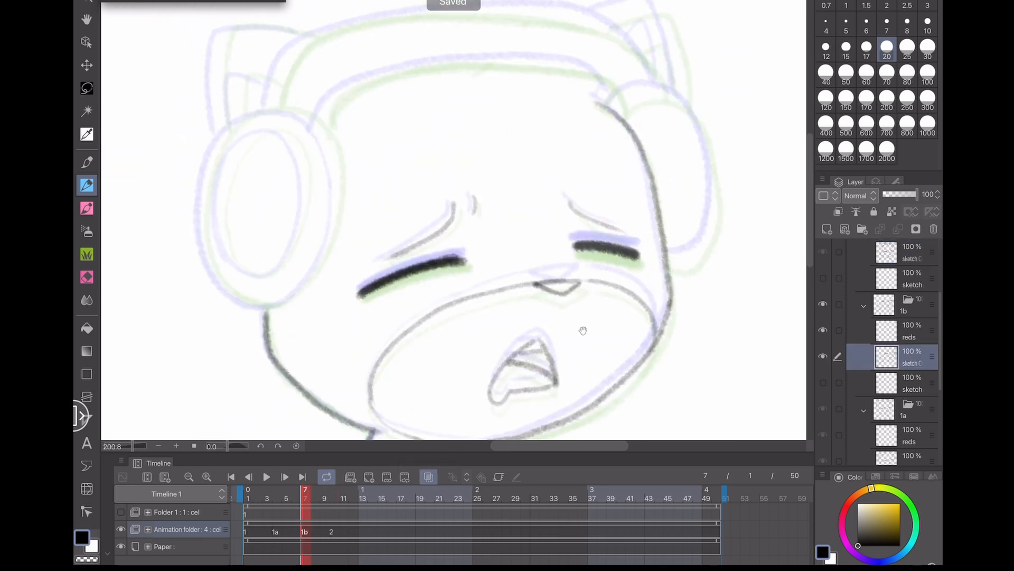
scroll(454, 222, up, 2)
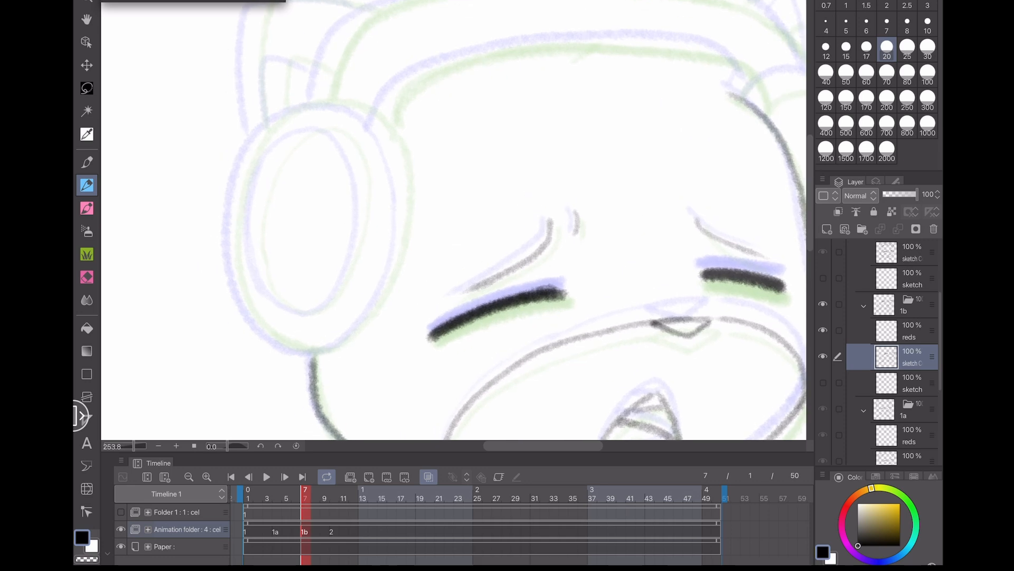
- Draw the left headphone earcup with its outer and inner ovals, undoing a stray stroke
mouse_move(316, 101)
mouse_down()
mouse_move(246, 165)
mouse_move(248, 306)
mouse_move(258, 332)
mouse_move(243, 173)
mouse_move(244, 312)
mouse_move(264, 344)
mouse_move(249, 140)
mouse_move(236, 256)
mouse_move(279, 115)
mouse_move(233, 248)
mouse_move(273, 341)
mouse_move(356, 334)
mouse_move(402, 224)
mouse_move(385, 130)
mouse_move(317, 103)
mouse_move(275, 117)
mouse_up()
key(ctrl+z)
key(ctrl+z)
key(ctrl+z)
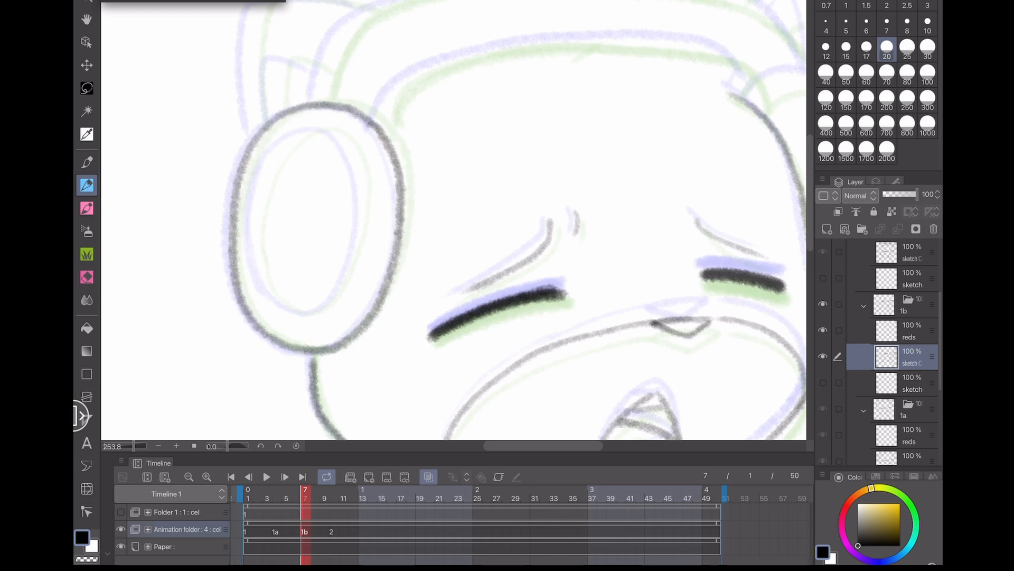
scroll(225, 259, up, 3)
mouse_move(340, 83)
mouse_down()
mouse_move(288, 136)
mouse_move(268, 256)
mouse_move(284, 303)
mouse_move(320, 328)
mouse_move(353, 322)
mouse_move(389, 273)
mouse_move(404, 210)
mouse_move(404, 135)
mouse_move(372, 91)
mouse_move(338, 84)
mouse_up()
scroll(454, 221, down, 3)
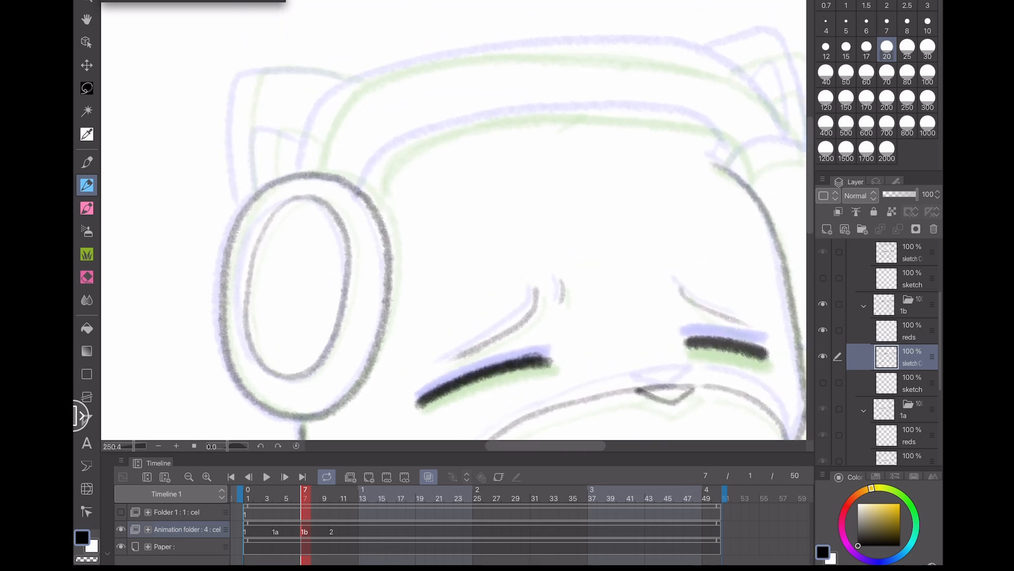
- Draw the right headphone earcup outline beside the head
scroll(454, 222, right, 1)
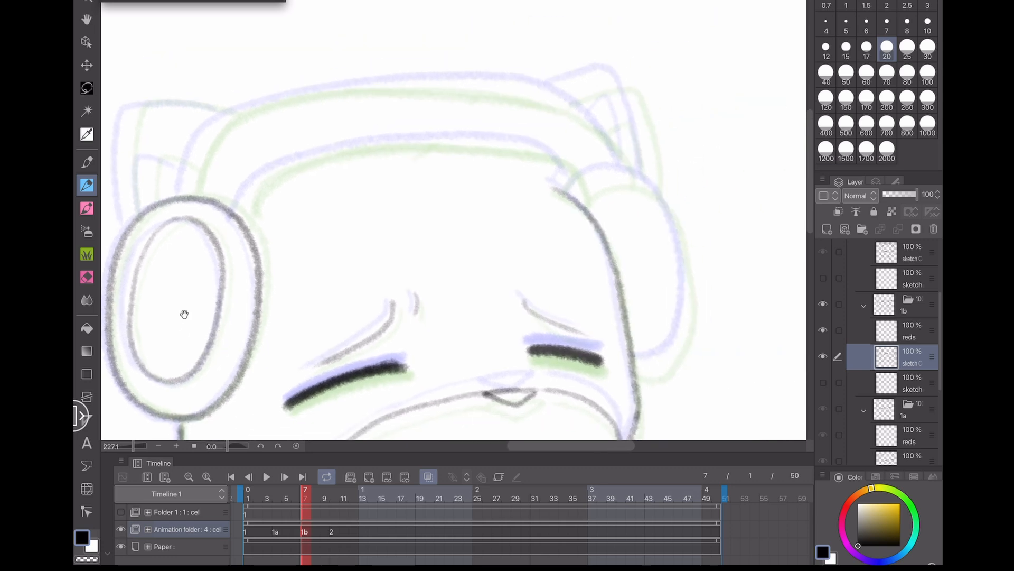
scroll(454, 222, up, 3)
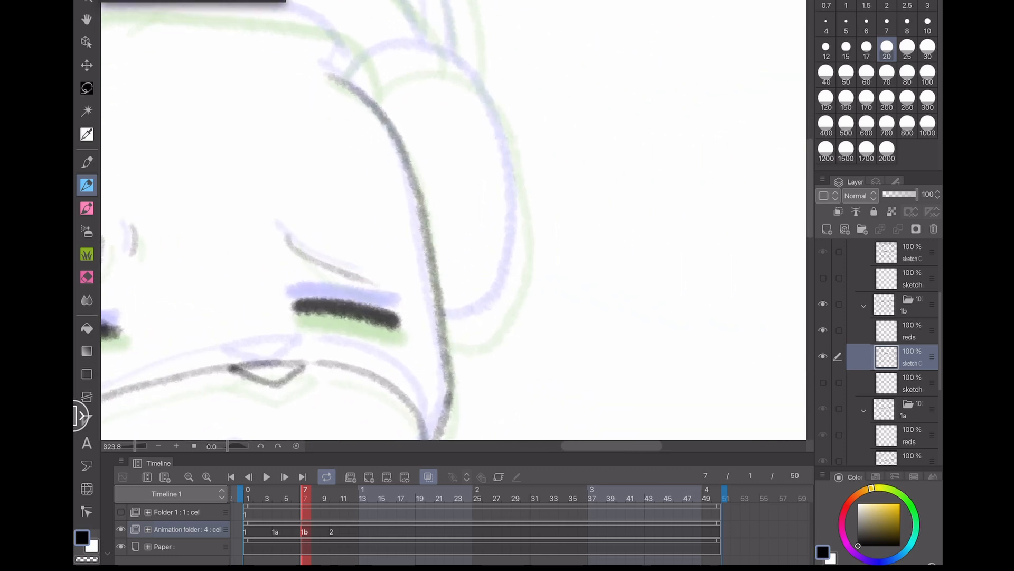
mouse_move(447, 332)
mouse_down()
mouse_move(496, 312)
mouse_move(517, 258)
mouse_move(508, 127)
mouse_move(473, 78)
mouse_move(441, 64)
mouse_move(400, 60)
mouse_move(358, 93)
mouse_up()
scroll(455, 222, down, 3)
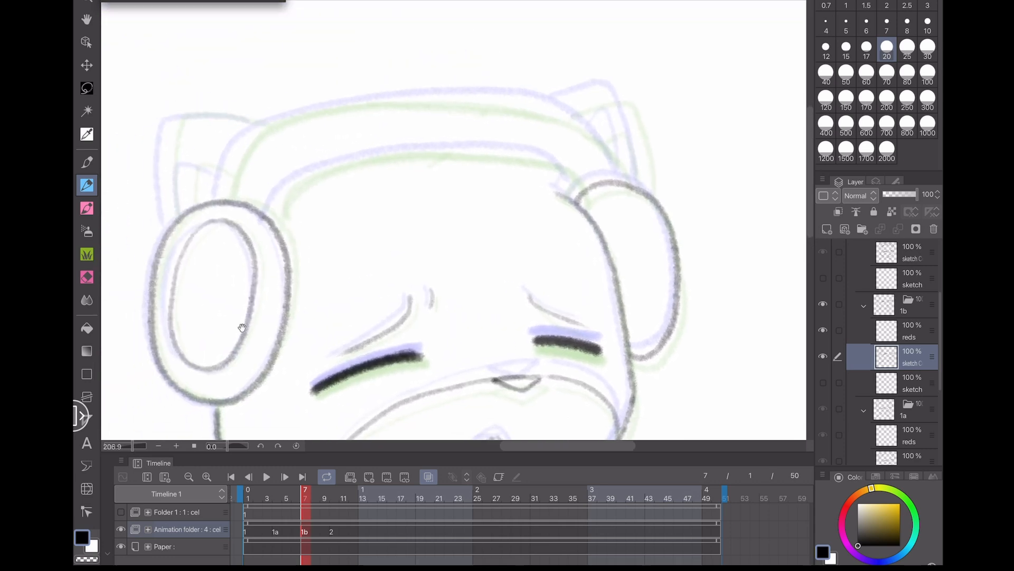
- Draw the headband curves and the left ear over the head, undoing two stray strokes
mouse_move(581, 204)
mouse_down()
mouse_move(557, 165)
mouse_move(529, 156)
mouse_move(400, 152)
mouse_move(291, 184)
mouse_move(273, 226)
mouse_up()
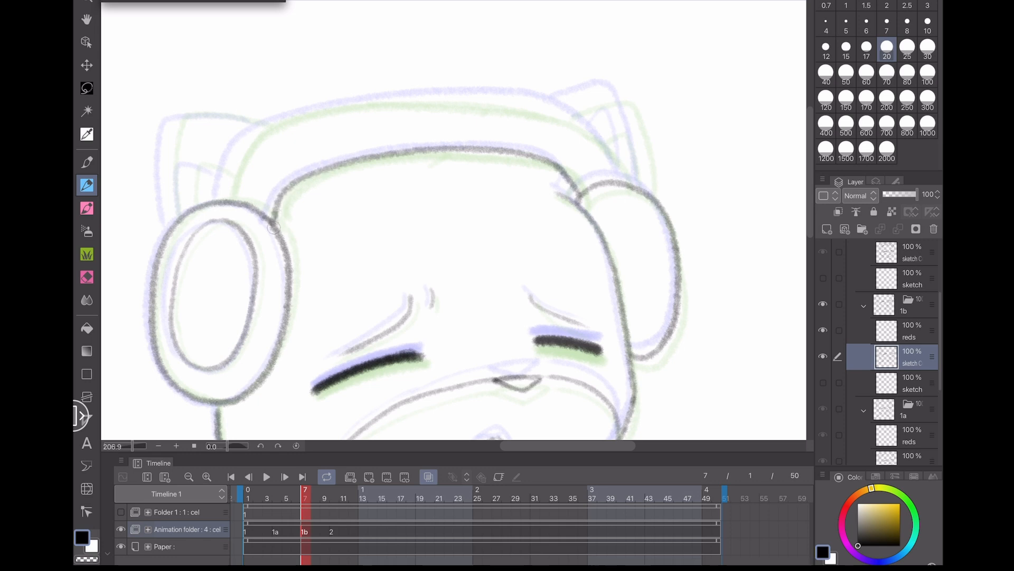
mouse_move(219, 202)
mouse_down()
mouse_move(240, 150)
mouse_move(274, 122)
mouse_move(345, 103)
mouse_move(432, 95)
mouse_move(561, 114)
mouse_up()
mouse_move(629, 188)
mouse_down()
mouse_move(606, 148)
mouse_move(547, 101)
mouse_move(517, 101)
mouse_up()
drag(168, 332, 250, 351)
drag(252, 137, 252, 232)
key(ctrl+z)
mouse_move(253, 138)
mouse_down()
mouse_move(248, 235)
mouse_move(270, 133)
mouse_move(349, 139)
mouse_up()
mouse_move(268, 228)
mouse_down()
mouse_move(276, 183)
mouse_move(311, 191)
mouse_move(271, 182)
mouse_move(264, 235)
mouse_up()
key(ctrl+z)
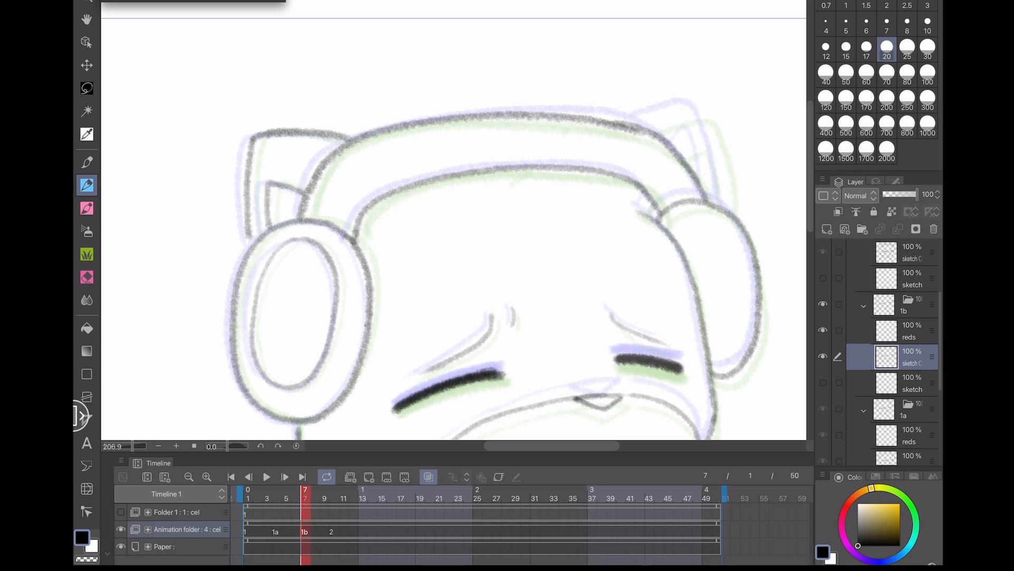
- Draw the right ear and finish the headband outline on the right side of the head
mouse_move(650, 308)
mouse_down()
mouse_move(412, 274)
mouse_move(658, 271)
mouse_move(339, 297)
mouse_up()
scroll(340, 297, up, 2)
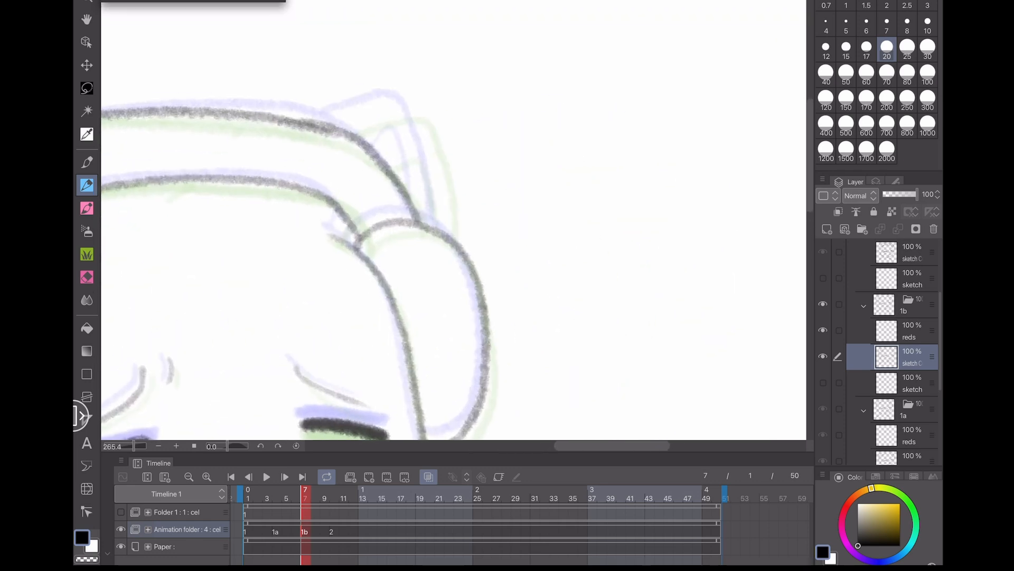
mouse_move(447, 241)
mouse_down()
mouse_move(420, 119)
mouse_move(380, 105)
mouse_move(328, 132)
mouse_up()
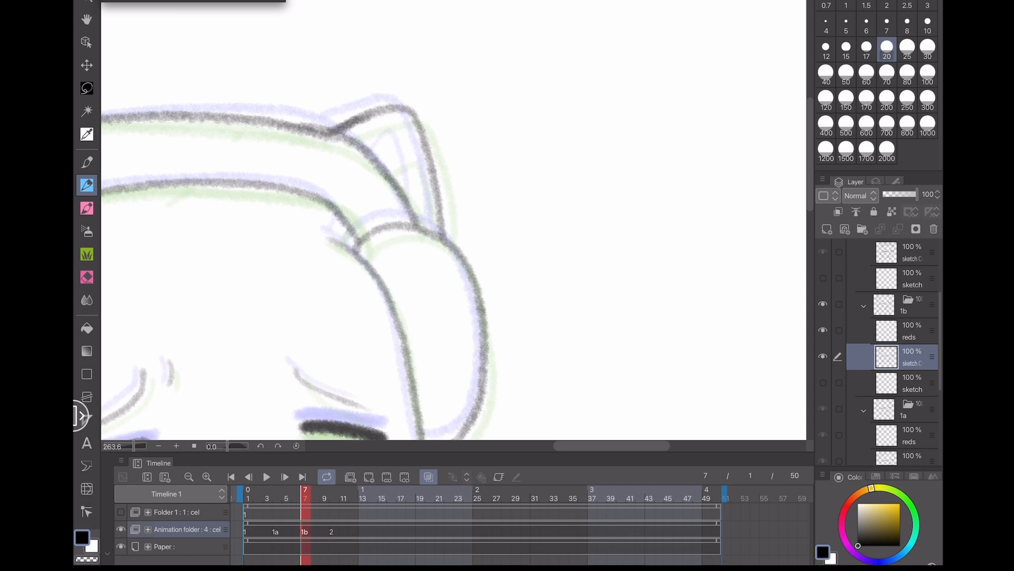
mouse_move(381, 168)
mouse_down()
mouse_move(412, 148)
mouse_move(420, 222)
mouse_up()
mouse_move(342, 221)
mouse_down()
mouse_move(327, 247)
mouse_move(326, 237)
mouse_up()
key(ctrl+z)
scroll(230, 304, down, 4)
drag(395, 358, 558, 113)
scroll(201, 267, down, 1)
- Review the head-bob frames with onion skin off, scrubbing the timeline and showing the notes folder
click(429, 476)
drag(171, 307, 272, 326)
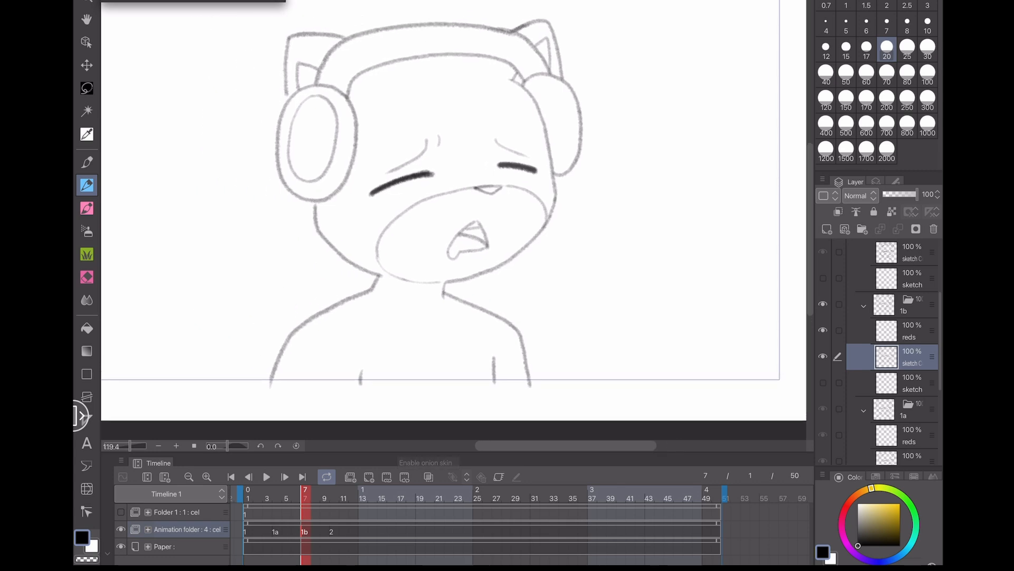
mouse_move(305, 495)
mouse_down()
mouse_move(286, 495)
mouse_move(334, 496)
mouse_move(248, 495)
mouse_move(362, 495)
mouse_move(249, 496)
mouse_up()
scroll(498, 334, down, 2)
click(121, 512)
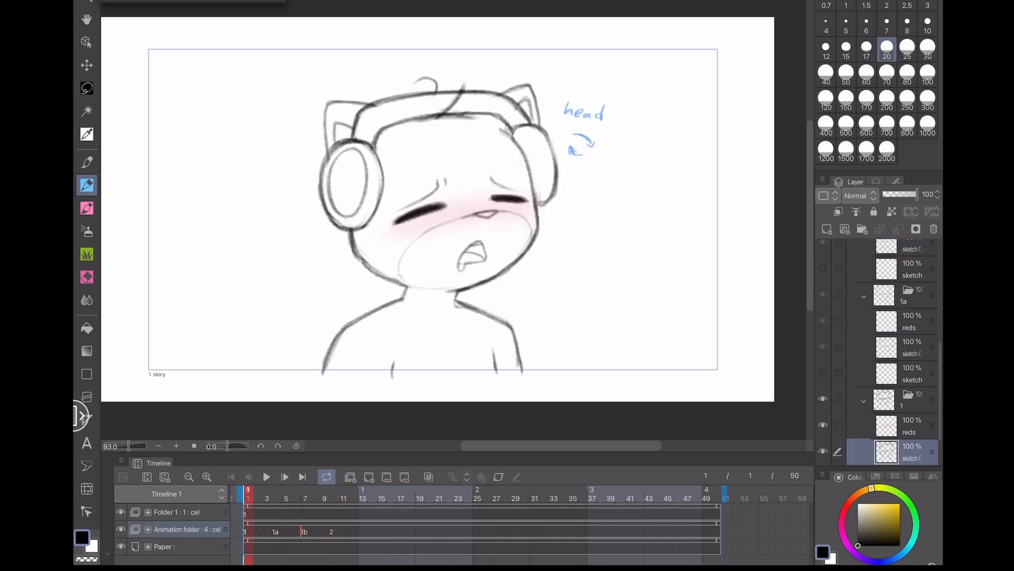
scroll(677, 98, up, 6)
click(846, 50)
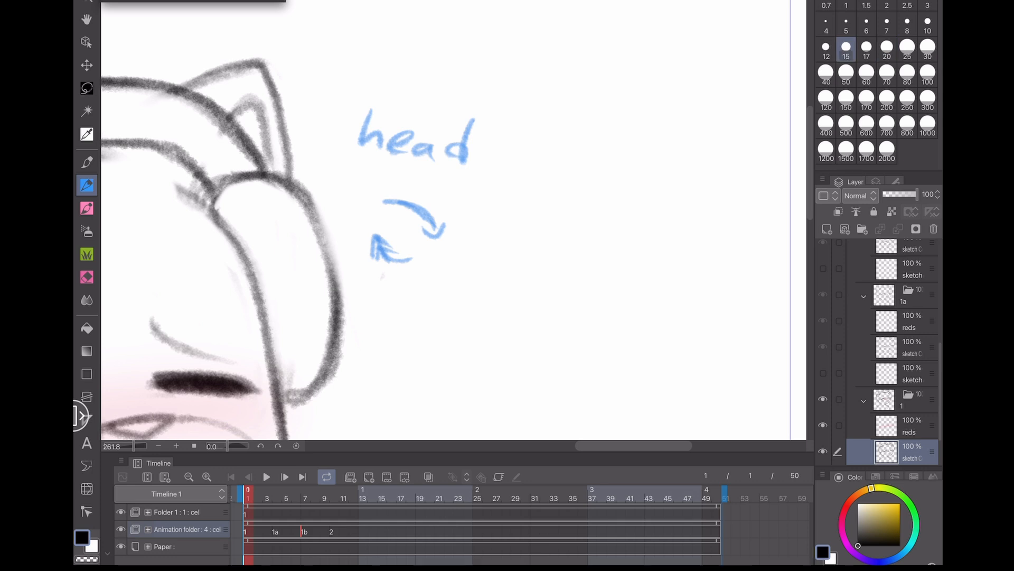
click(177, 512)
drag(364, 183, 464, 233)
key(ctrl+z)
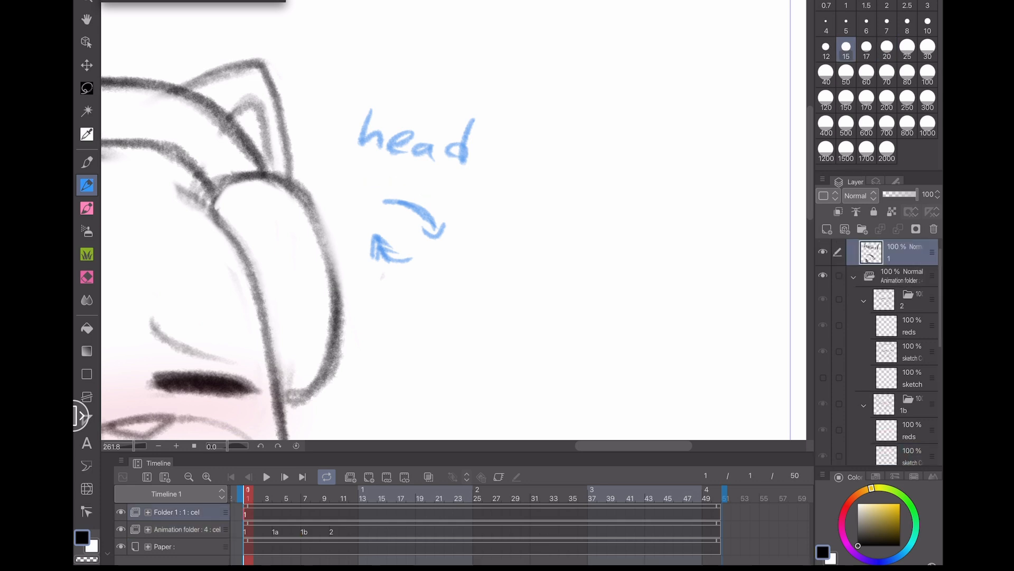
mouse_move(401, 277)
mouse_down()
mouse_move(362, 237)
mouse_move(375, 257)
mouse_up()
key(ctrl+z)
key(ctrl+z)
scroll(542, 233, down, 5)
mouse_move(474, 331)
mouse_down()
mouse_move(561, 227)
mouse_move(579, 246)
mouse_up()
key(p)
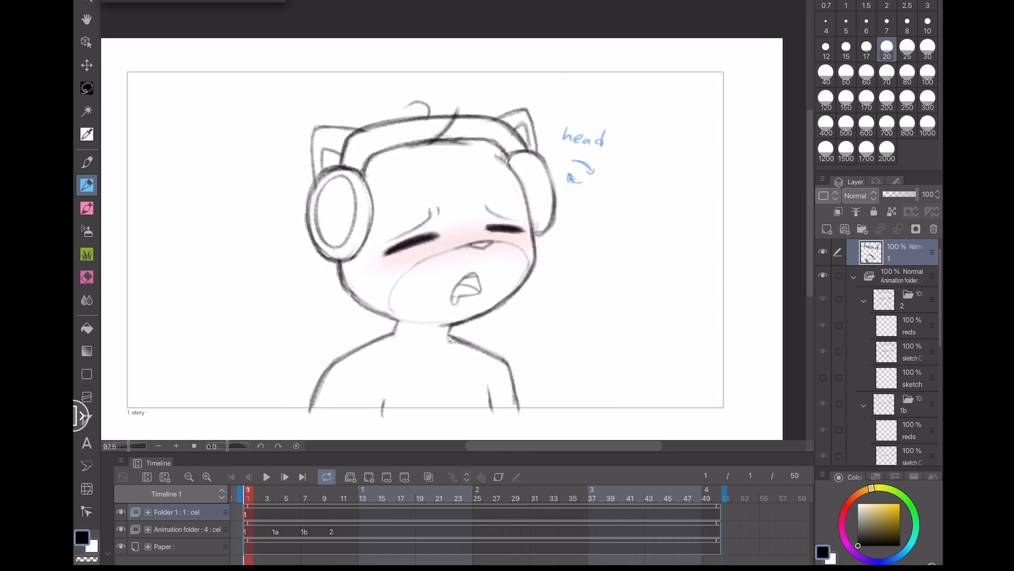
- Save, hide the notes folder, and assign cel 1 to frame 22 of the animation folder
key(ctrl+s)
click(121, 512)
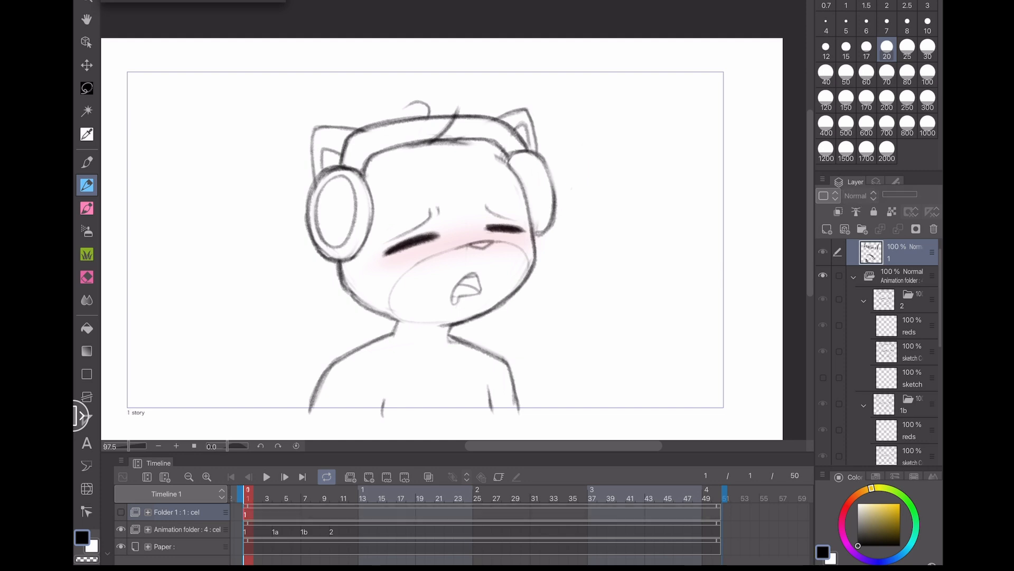
click(332, 532)
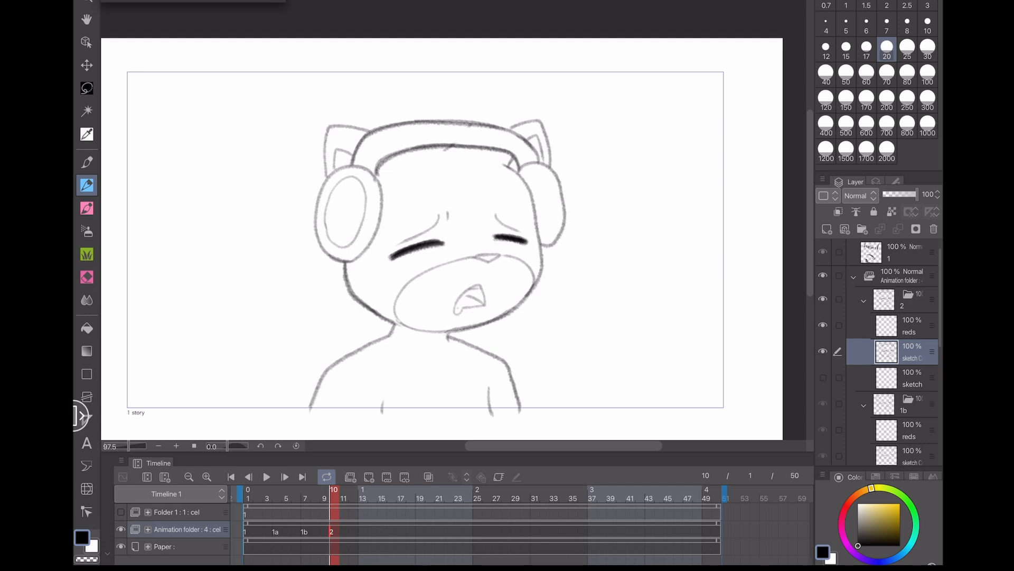
click(439, 530)
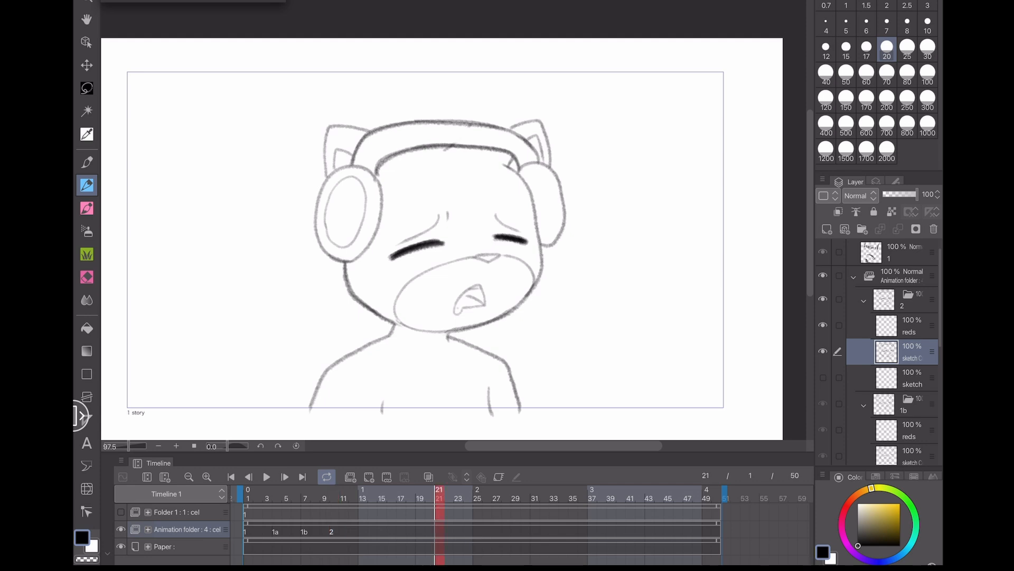
click(449, 530)
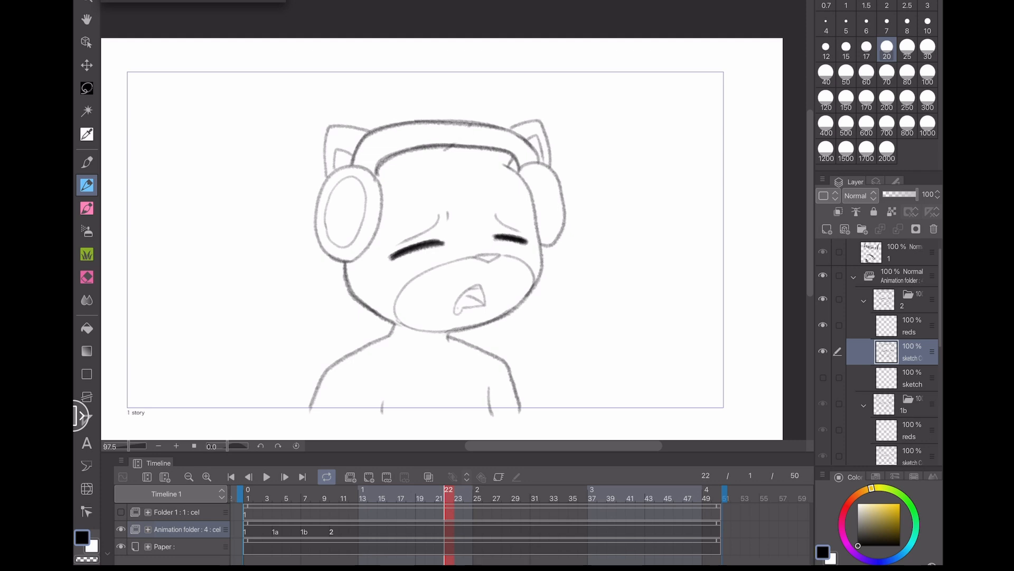
click(387, 476)
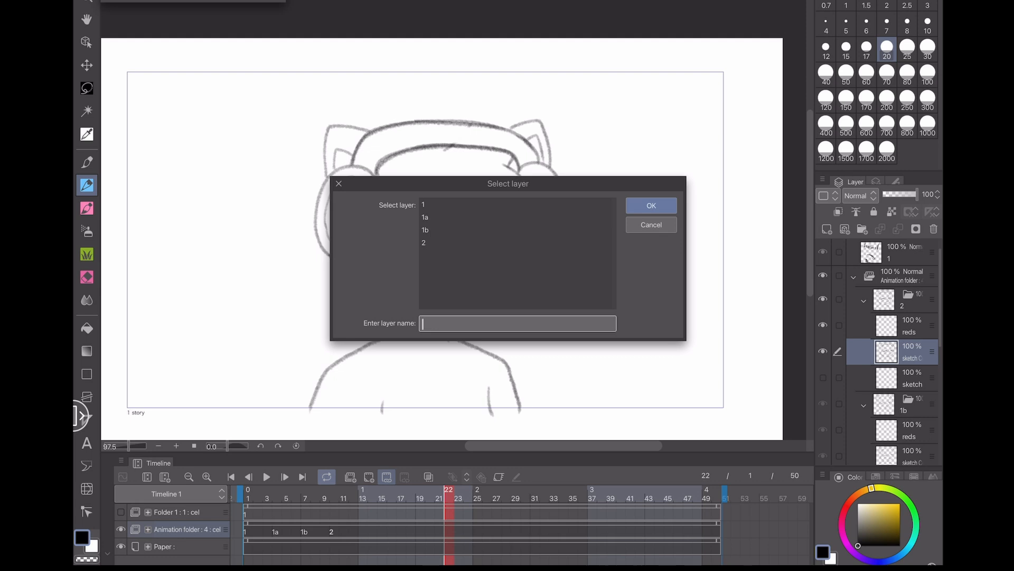
click(476, 205)
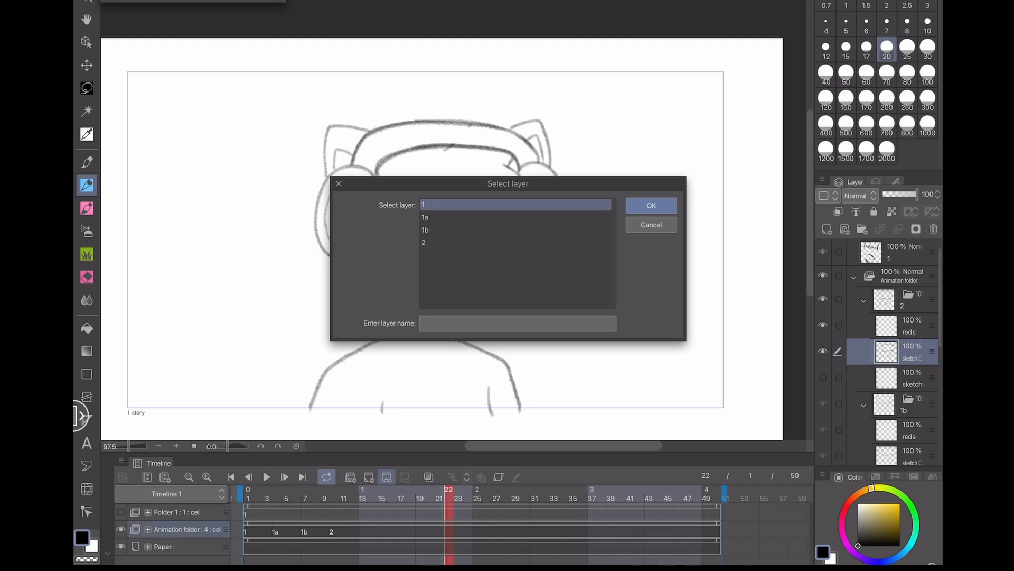
key(Return)
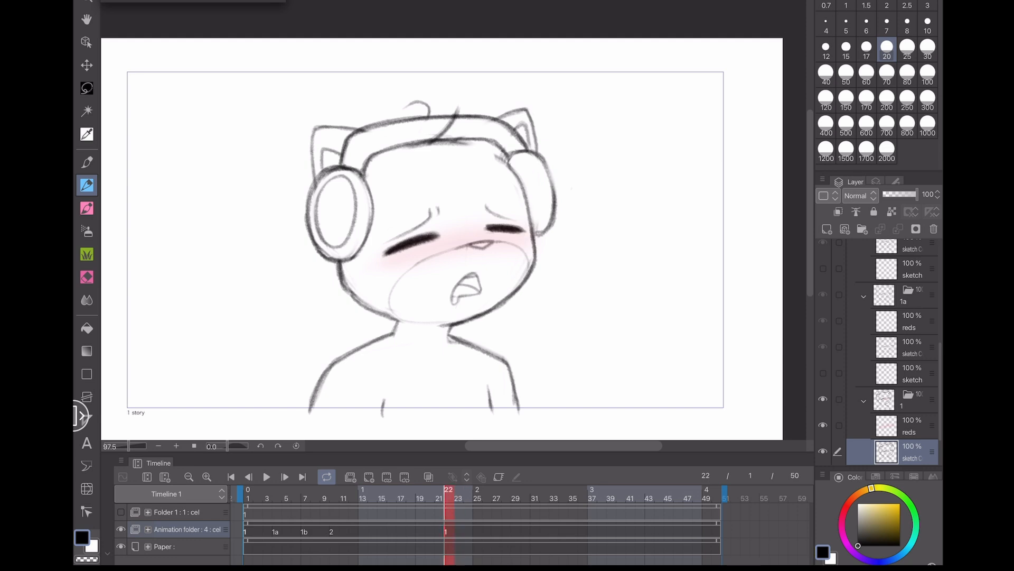
- Scrub between frames 1, 22, 13 and 10 to compare the existing head-bob cels
click(247, 497)
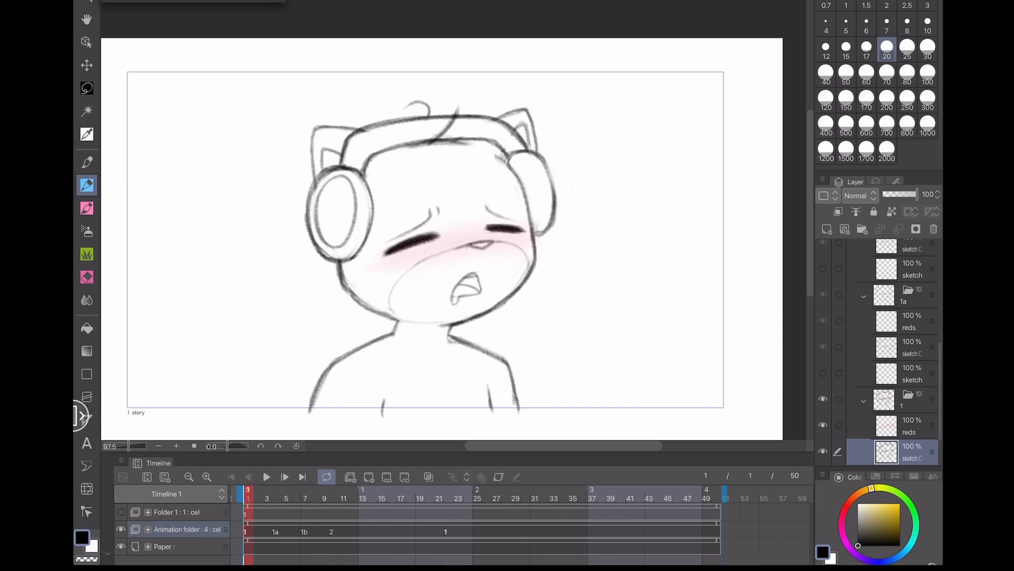
click(449, 498)
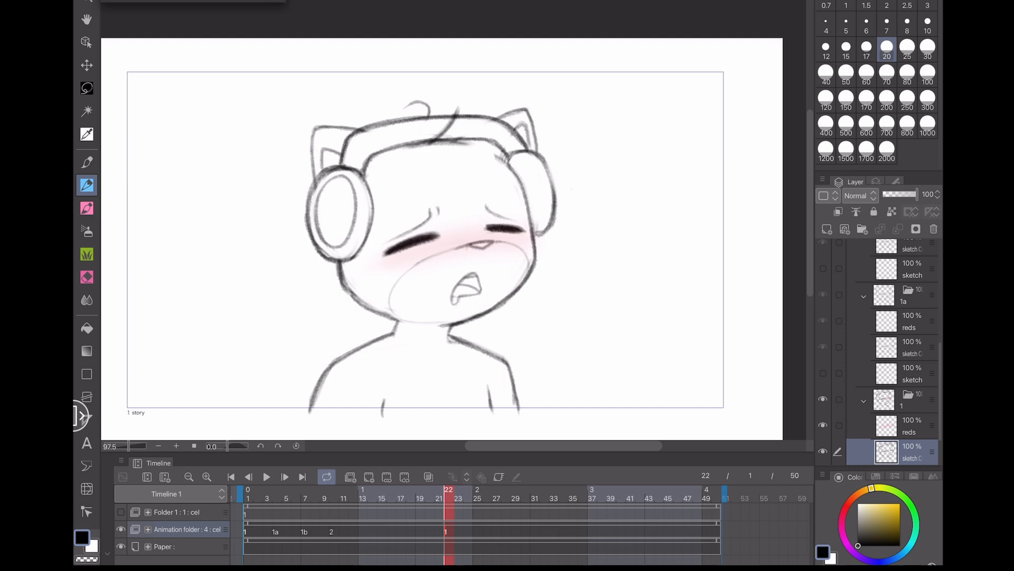
click(363, 497)
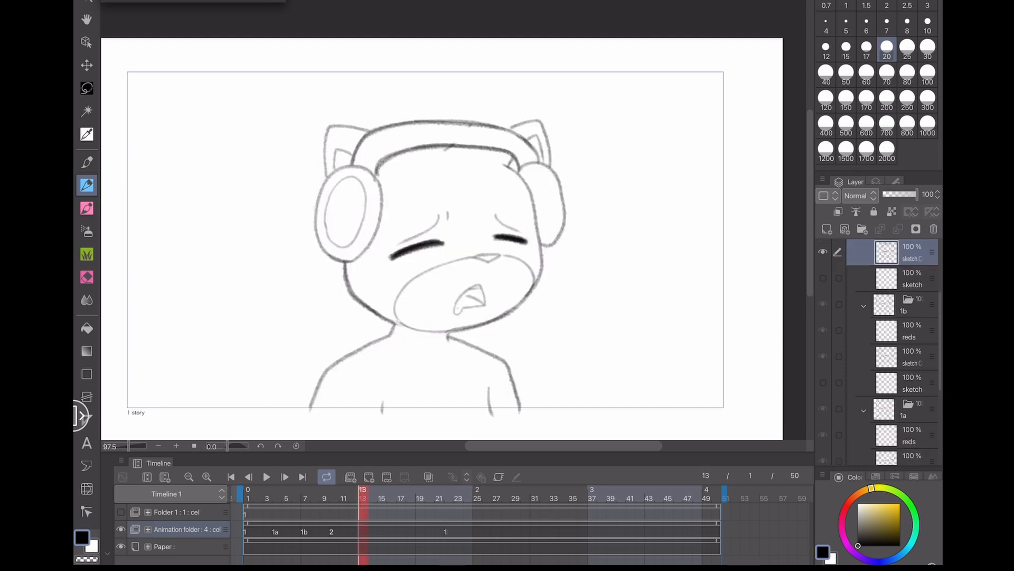
click(449, 497)
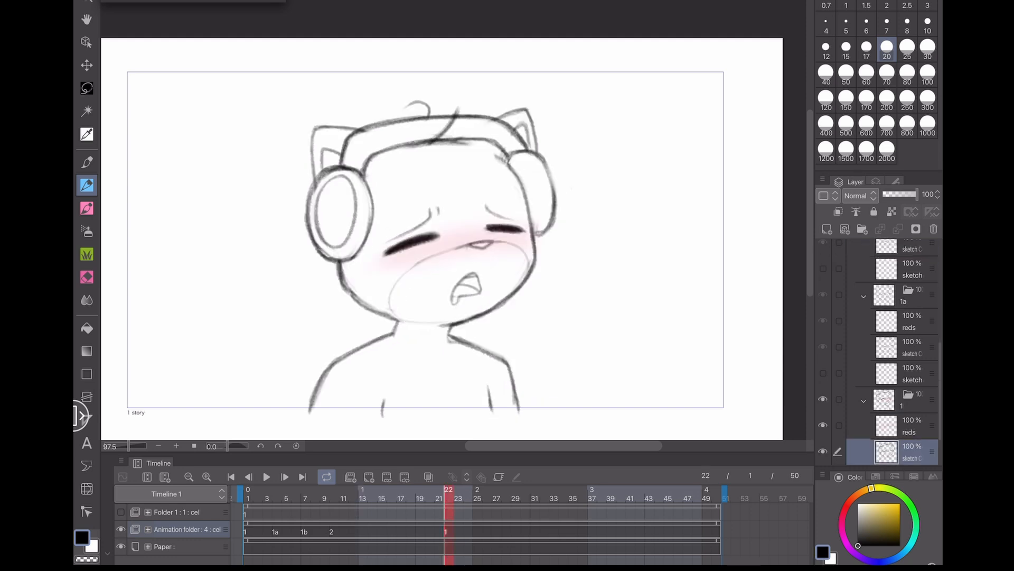
click(334, 497)
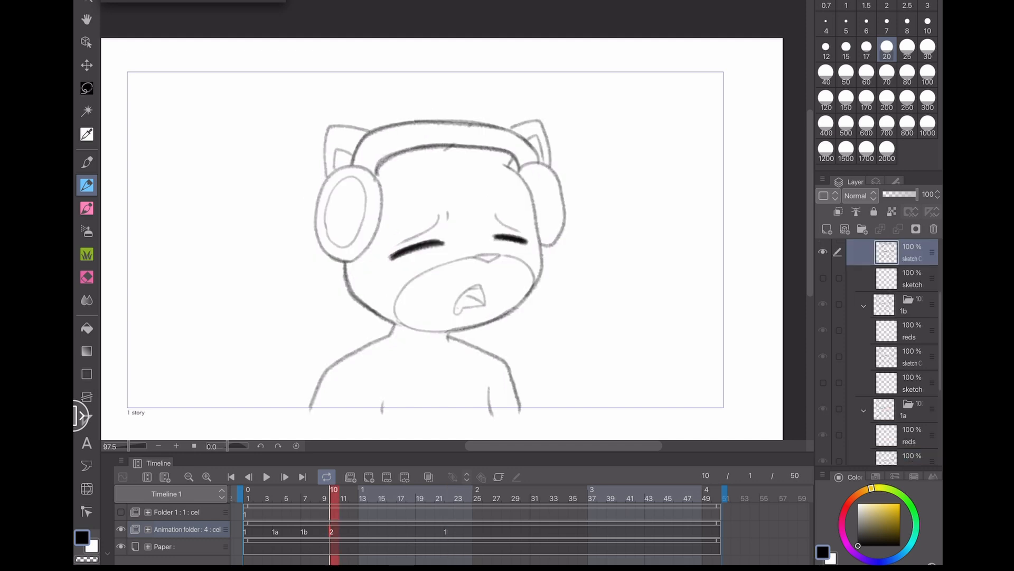
- Turn on onion skin, add a new cel 3 at frame 13 of the animation folder, and save
click(429, 476)
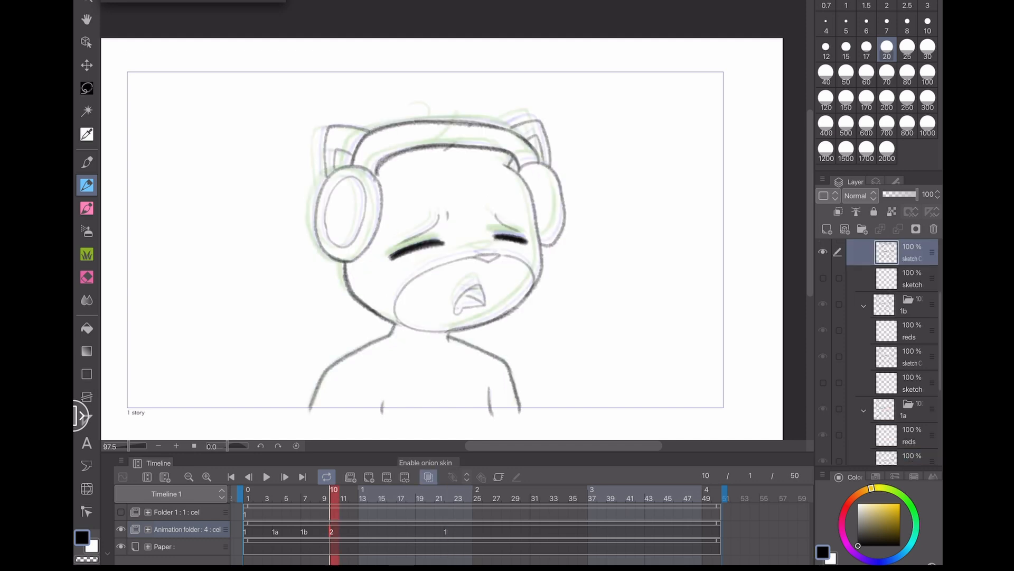
click(363, 498)
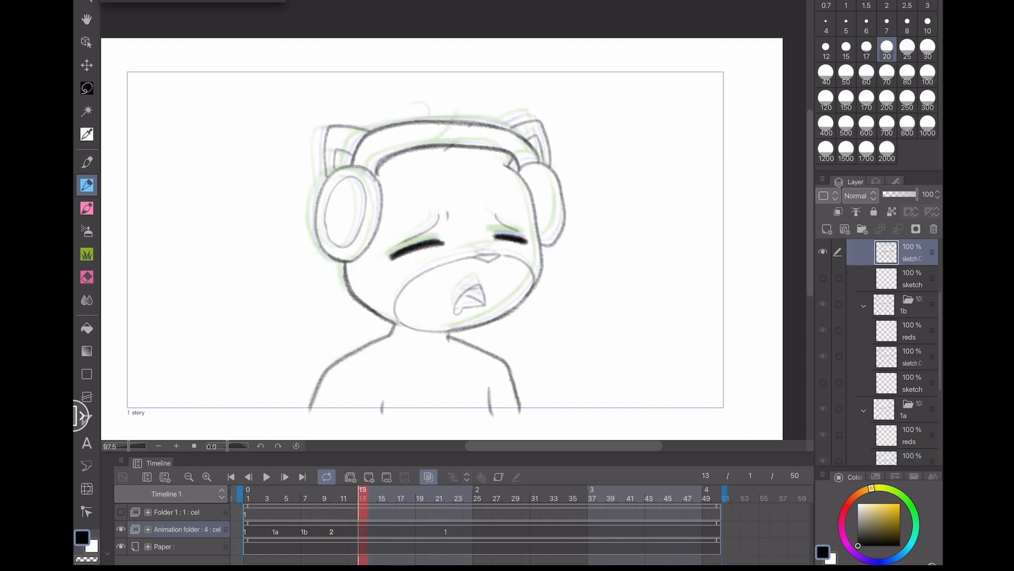
click(369, 476)
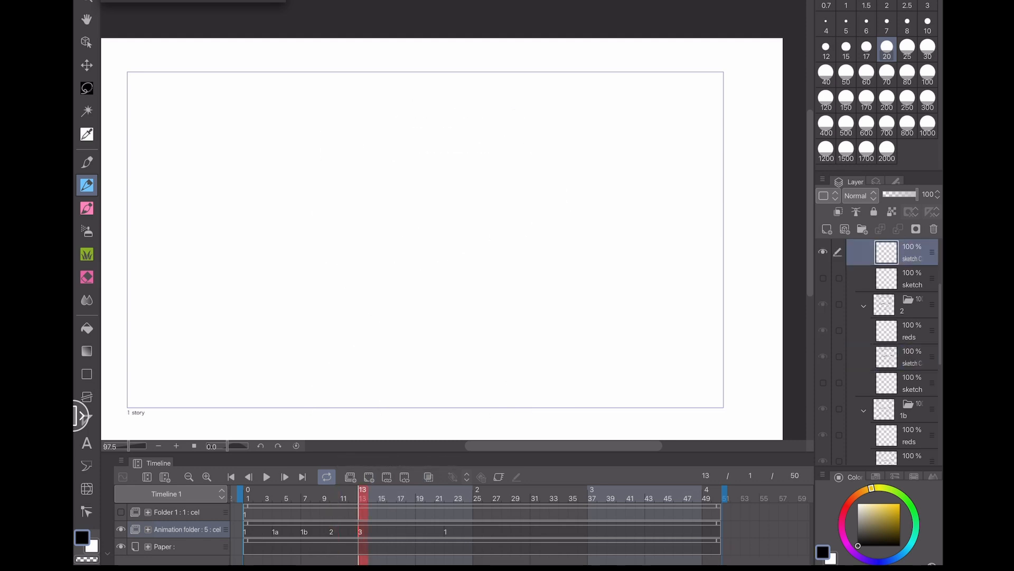
click(429, 476)
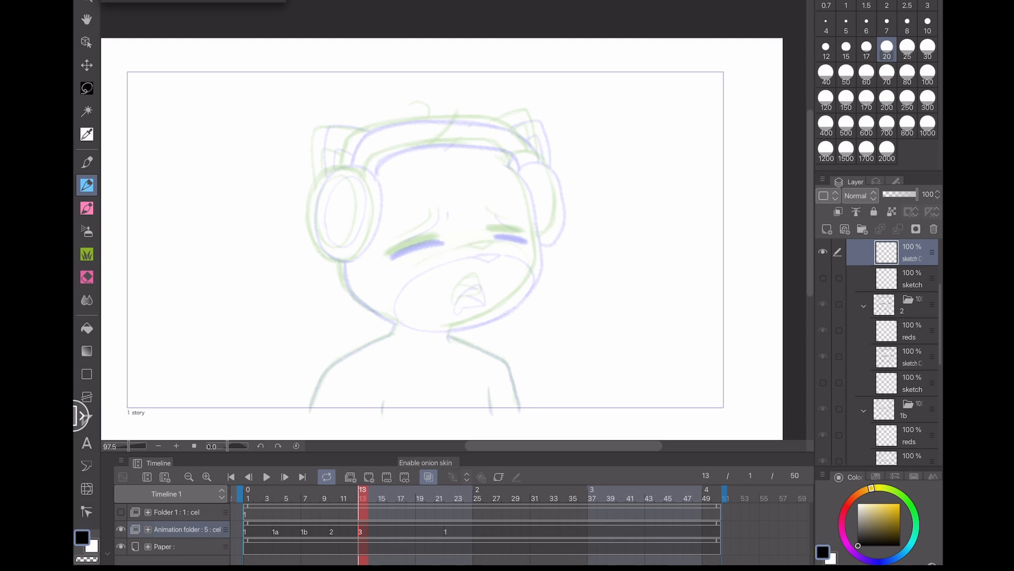
scroll(454, 221, up, 3)
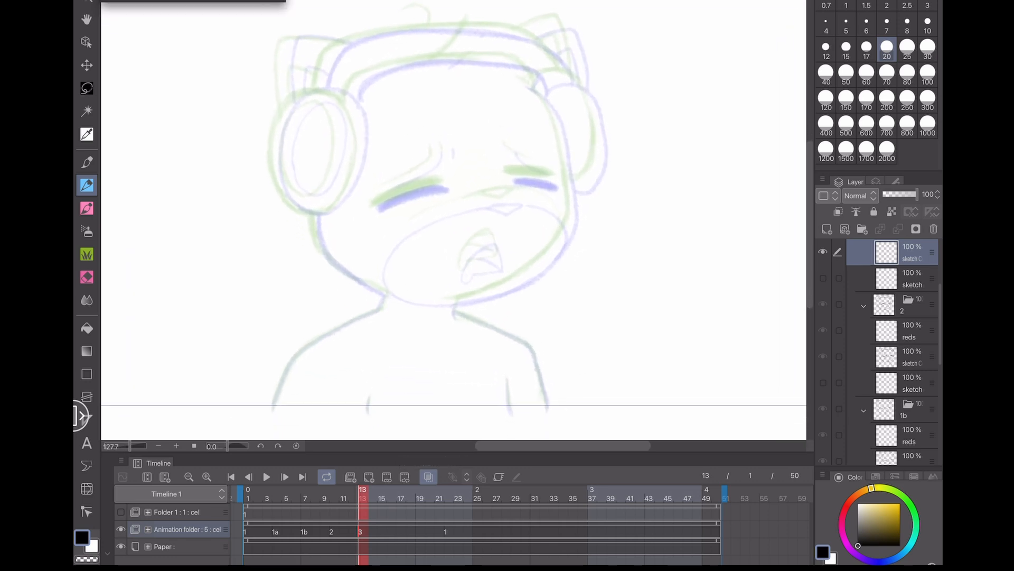
key(ctrl+s)
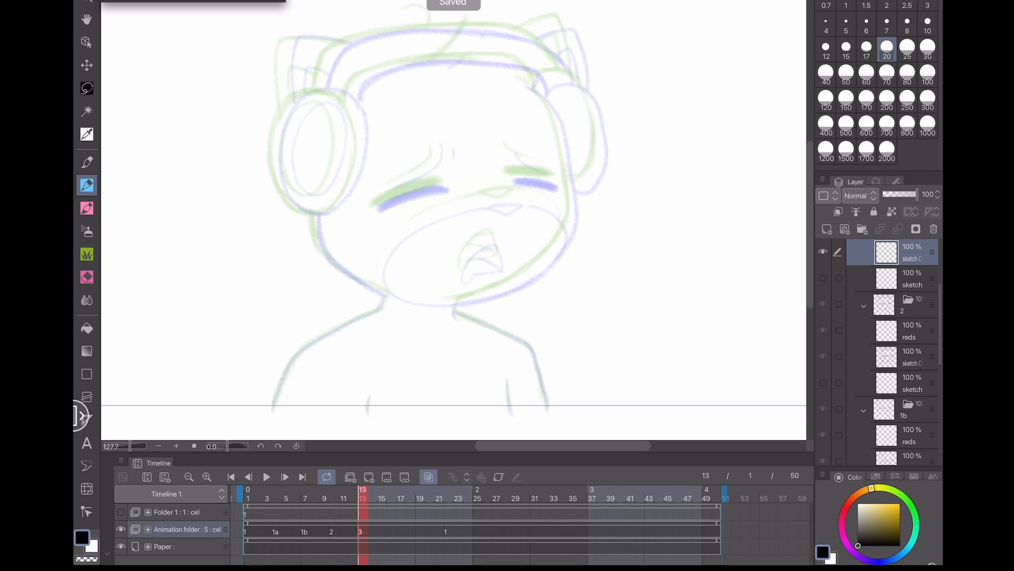
mouse_move(513, 351)
mouse_down()
mouse_move(571, 361)
mouse_move(542, 357)
mouse_up()
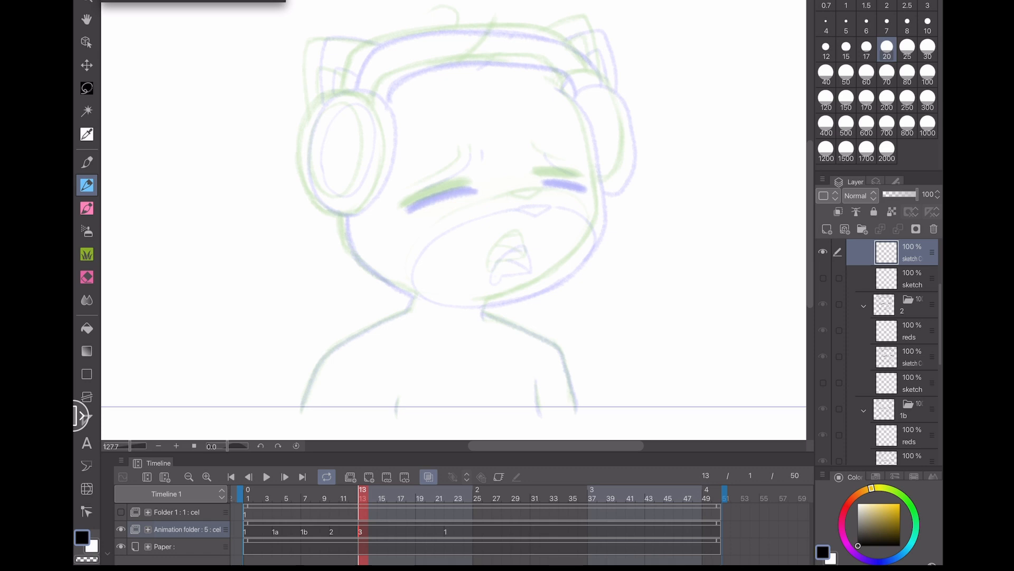
scroll(596, 184, up, 4)
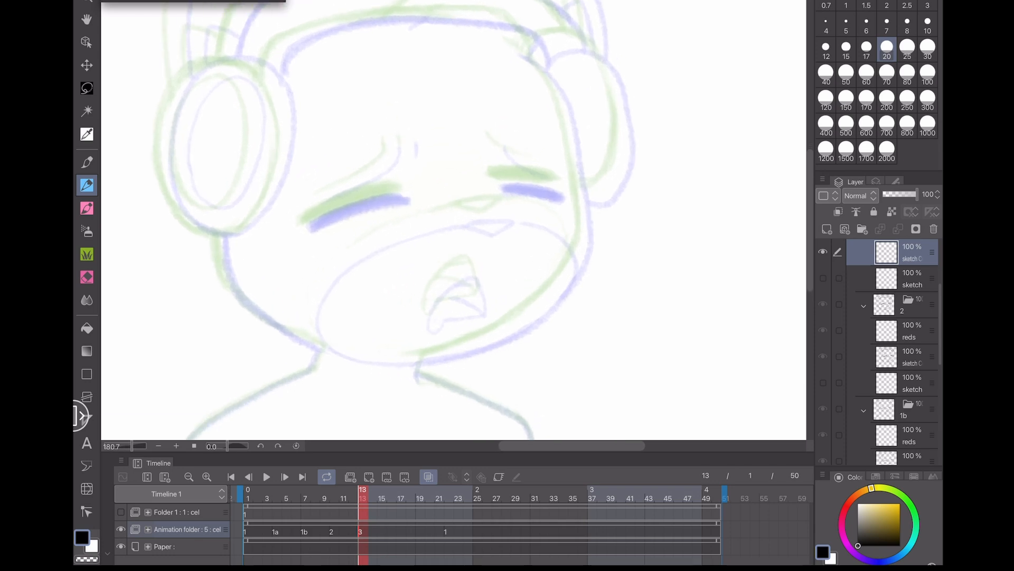
mouse_move(550, 322)
mouse_down()
mouse_move(494, 352)
mouse_move(557, 314)
mouse_up()
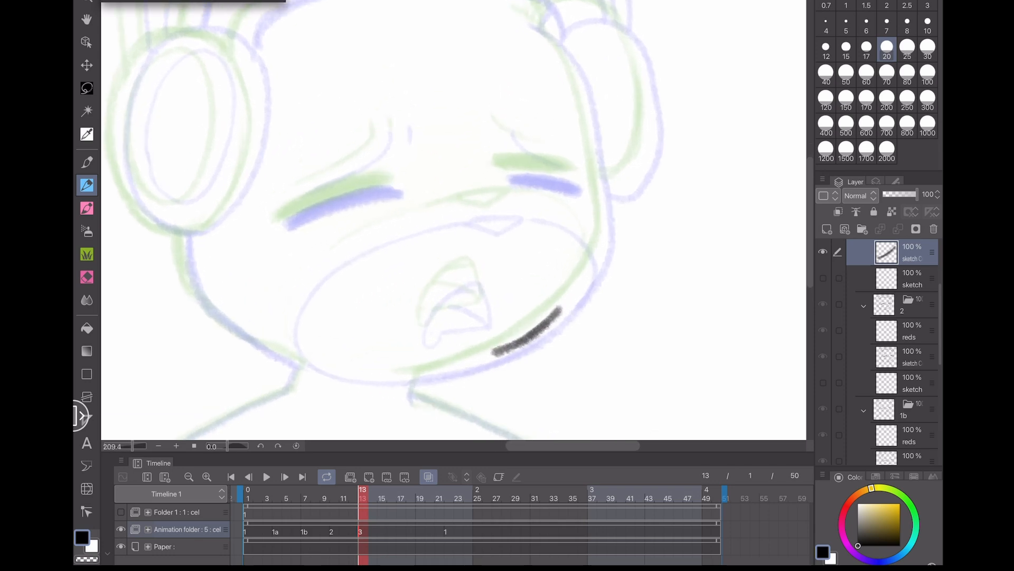
key(ctrl+z)
mouse_move(497, 355)
mouse_down()
mouse_move(555, 320)
mouse_move(520, 345)
mouse_up()
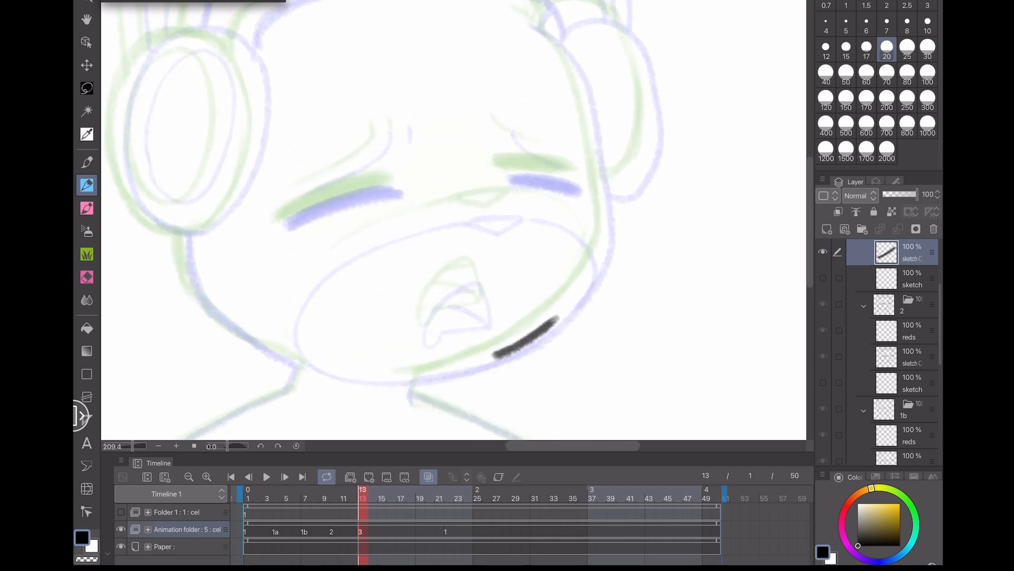
scroll(644, 393, up, 3)
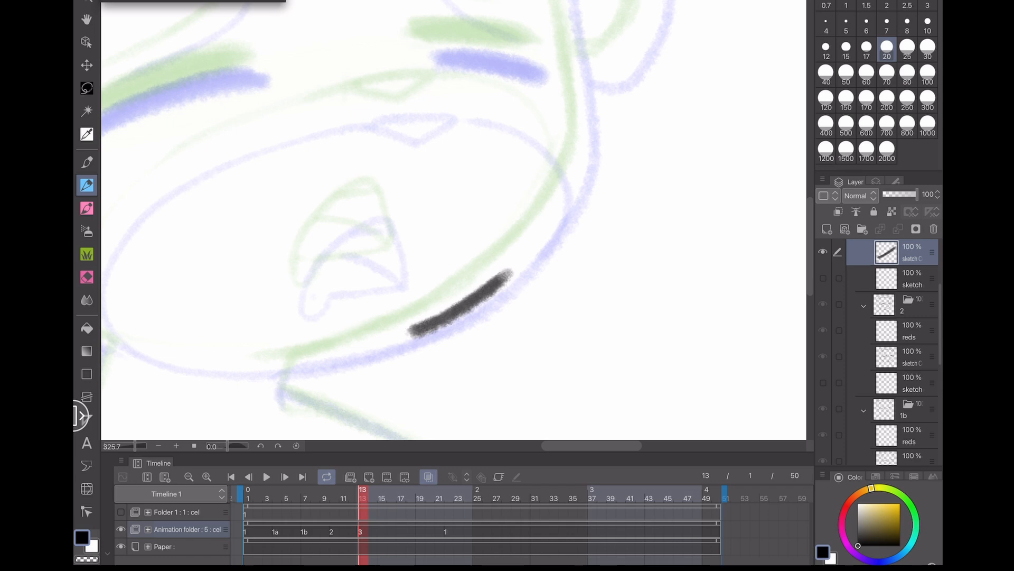
click(401, 498)
click(369, 477)
mouse_move(492, 264)
mouse_down()
mouse_move(400, 323)
mouse_move(420, 317)
mouse_up()
key(ctrl+z)
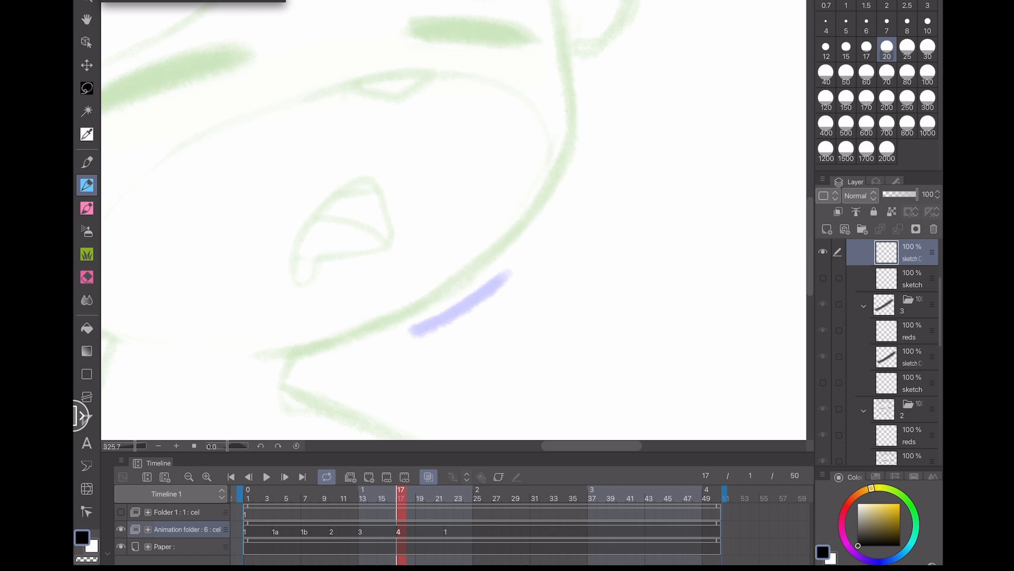
click(449, 498)
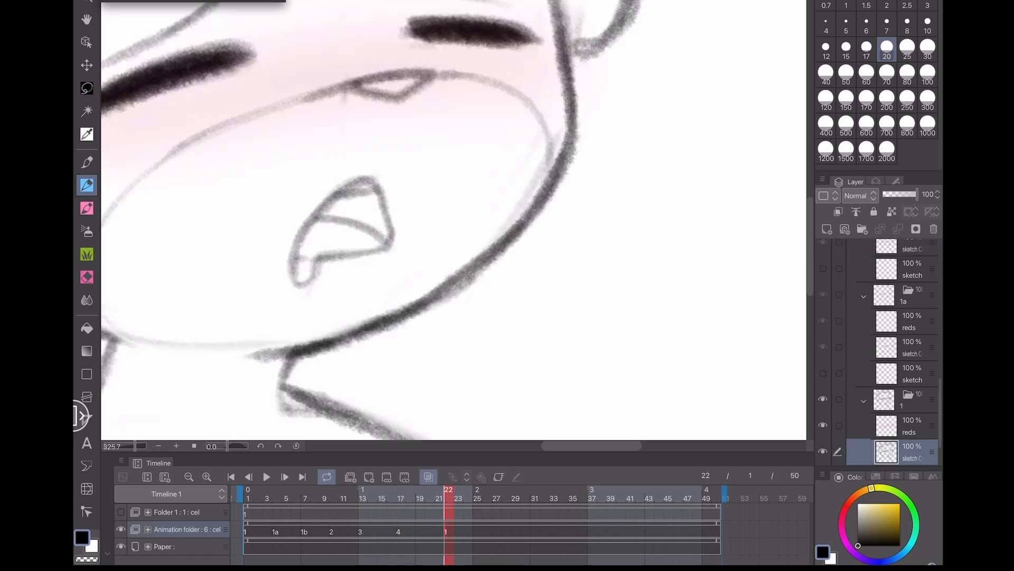
click(402, 499)
key(ctrl+z)
key(ctrl+z)
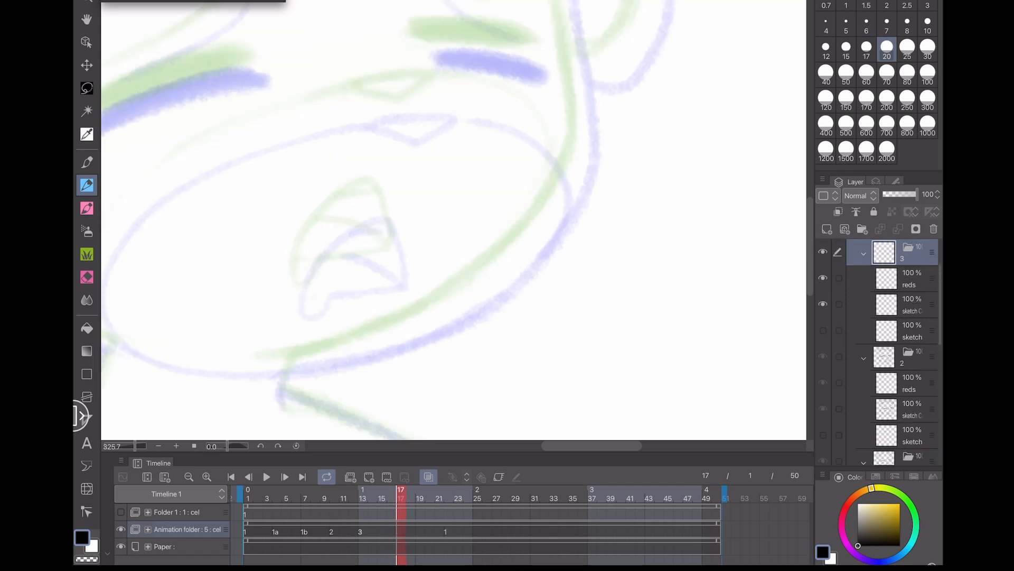
- Return to cel 3 at frame 13 and save the file
scroll(573, 254, down, 5)
click(391, 498)
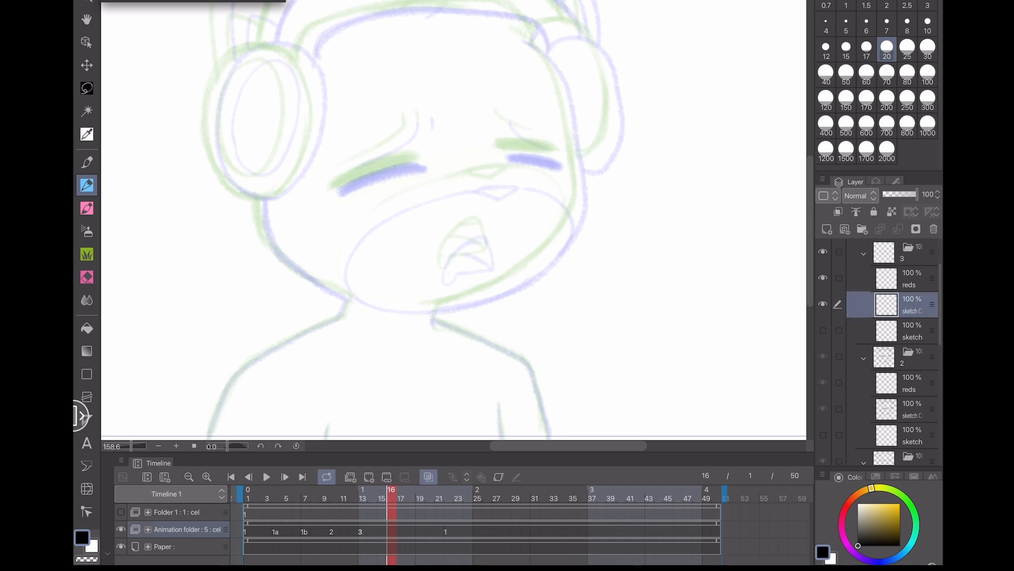
click(362, 498)
scroll(459, 291, down, 2)
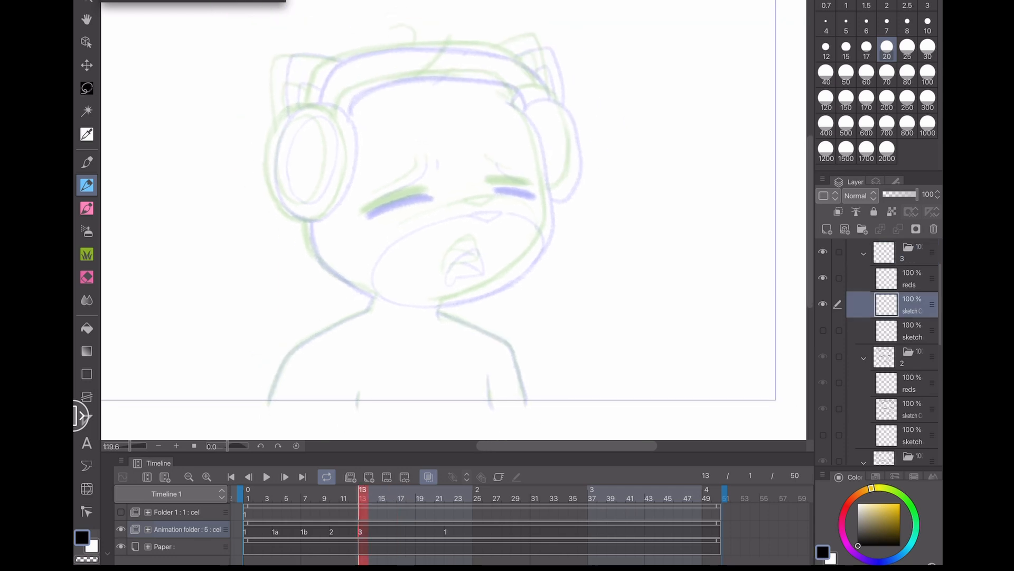
key(ctrl+s)
drag(517, 348, 516, 367)
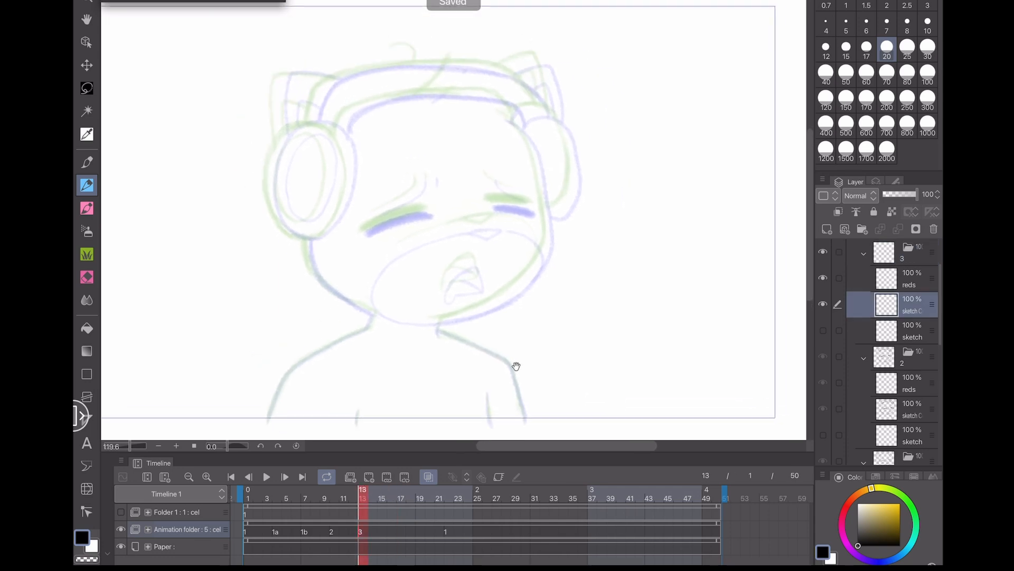
scroll(286, 418, up, 5)
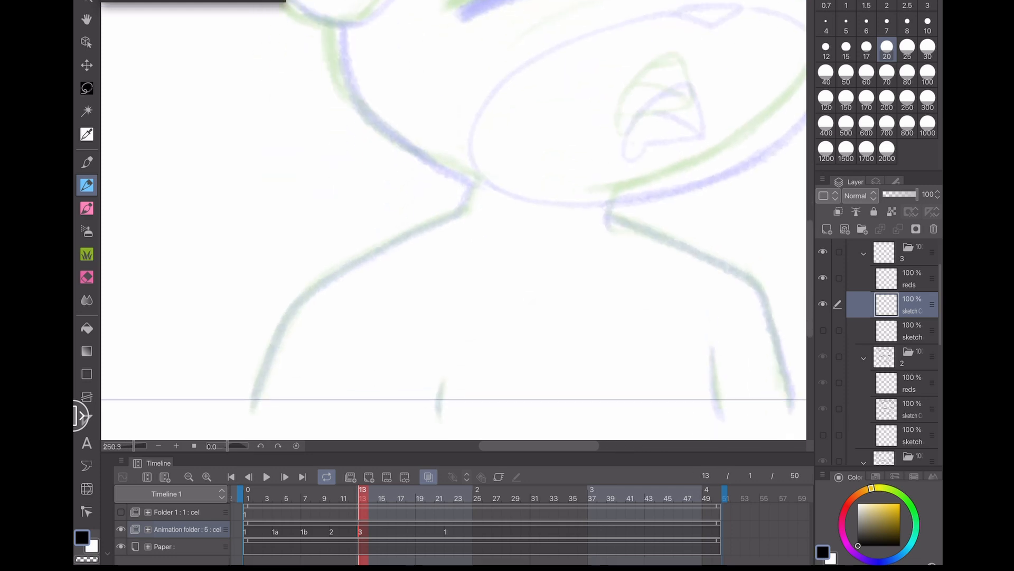
scroll(211, 407, down, 3)
drag(323, 197, 277, 323)
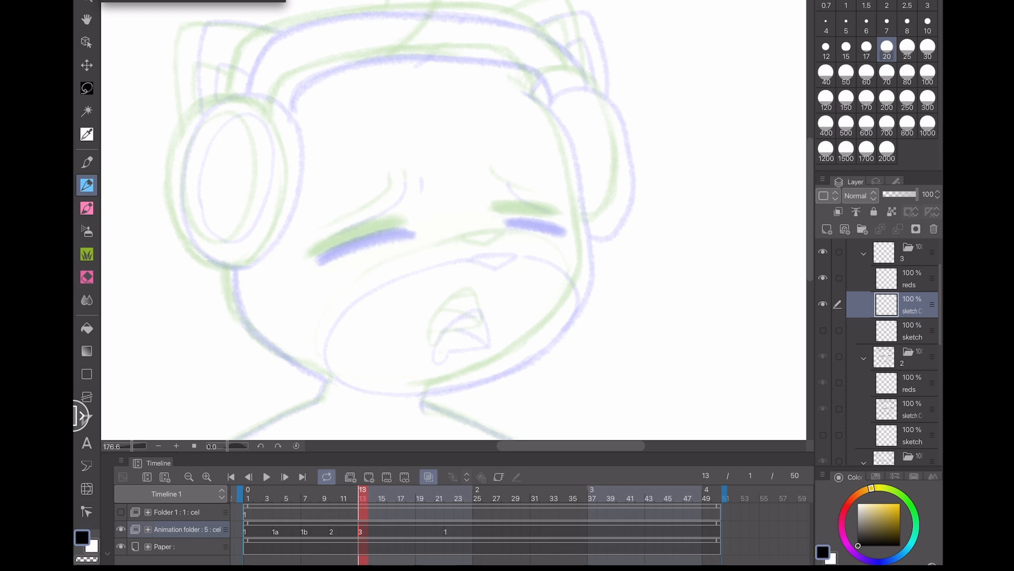
mouse_move(388, 377)
mouse_down()
mouse_move(323, 379)
mouse_move(366, 396)
mouse_up()
key(ctrl+z)
key(ctrl+z)
- Sketch the nose and rounded snout outline on cel 3, reposition it with Transform, and save
scroll(465, 348, up, 3)
mouse_move(466, 218)
mouse_down()
mouse_move(522, 216)
mouse_move(500, 234)
mouse_move(477, 224)
mouse_move(528, 214)
mouse_move(587, 232)
mouse_move(612, 259)
mouse_move(613, 297)
mouse_up()
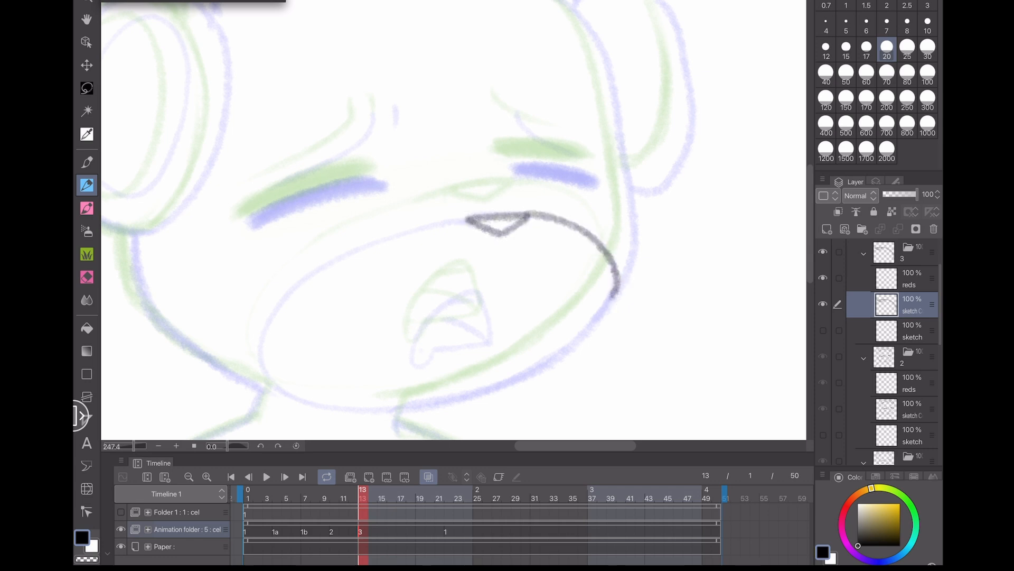
mouse_move(470, 220)
mouse_down()
mouse_move(378, 238)
mouse_move(310, 277)
mouse_move(261, 335)
mouse_move(262, 372)
mouse_move(291, 398)
mouse_move(408, 410)
mouse_up()
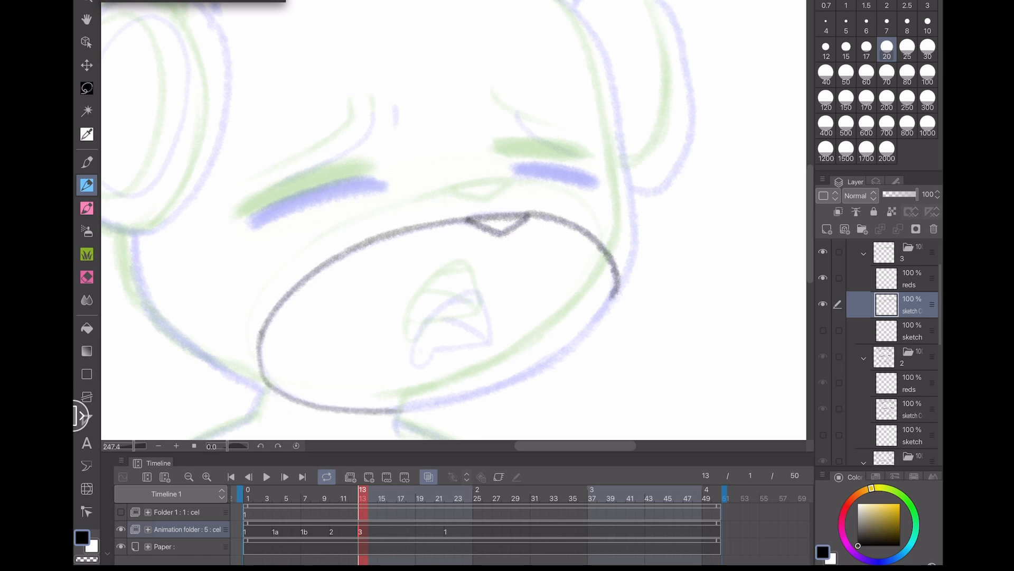
key(ctrl+t)
mouse_move(449, 327)
mouse_down()
mouse_move(479, 248)
mouse_move(396, 262)
mouse_up()
click(355, 374)
key(ctrl+s)
- Draw the right cheek outline of the head and the open mouth with teeth on cel 3
scroll(272, 385, down, 2)
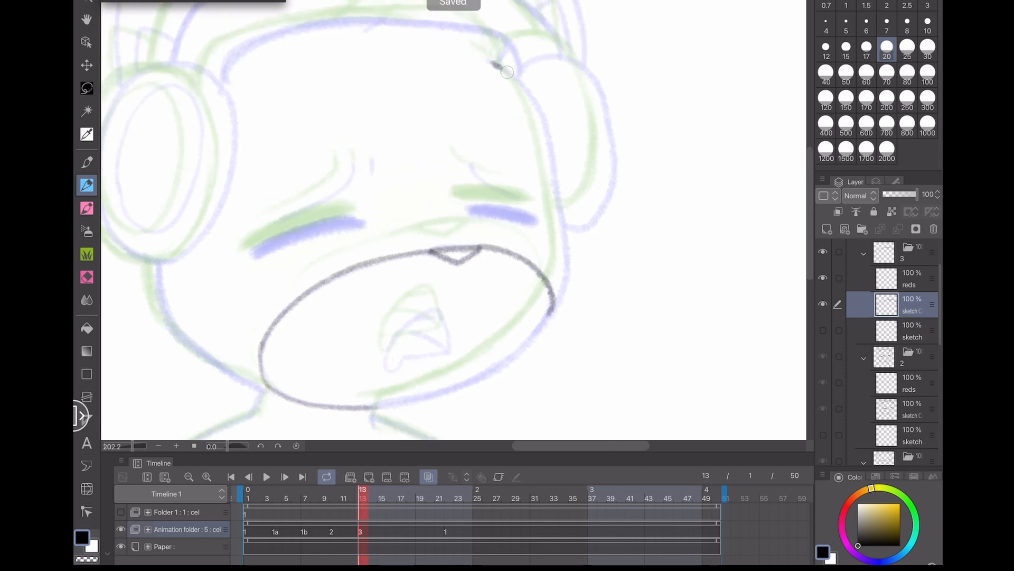
mouse_move(507, 71)
mouse_down()
mouse_move(534, 101)
mouse_move(559, 204)
mouse_move(567, 262)
mouse_move(550, 314)
mouse_move(490, 371)
mouse_move(364, 410)
mouse_up()
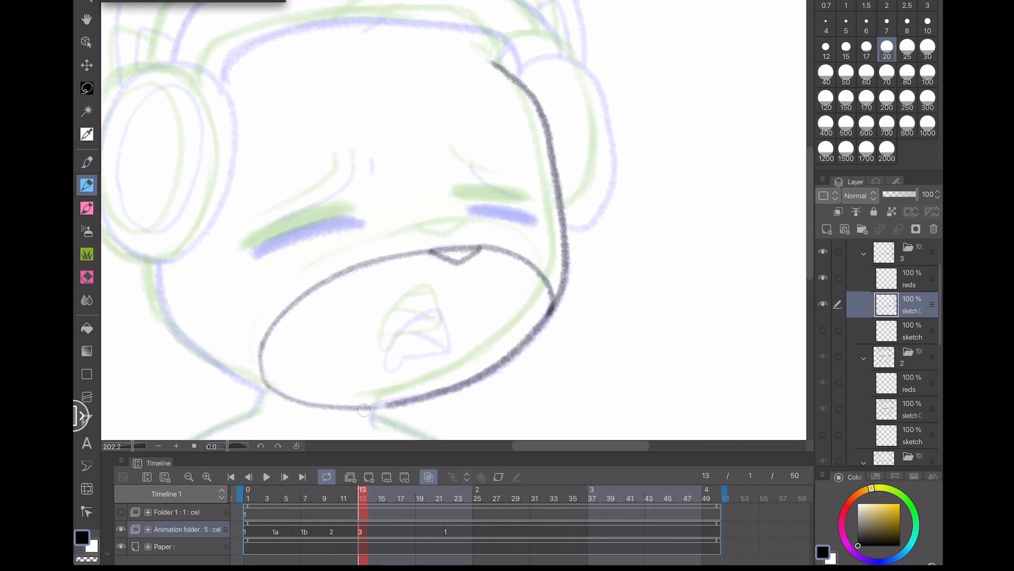
scroll(412, 345, up, 4)
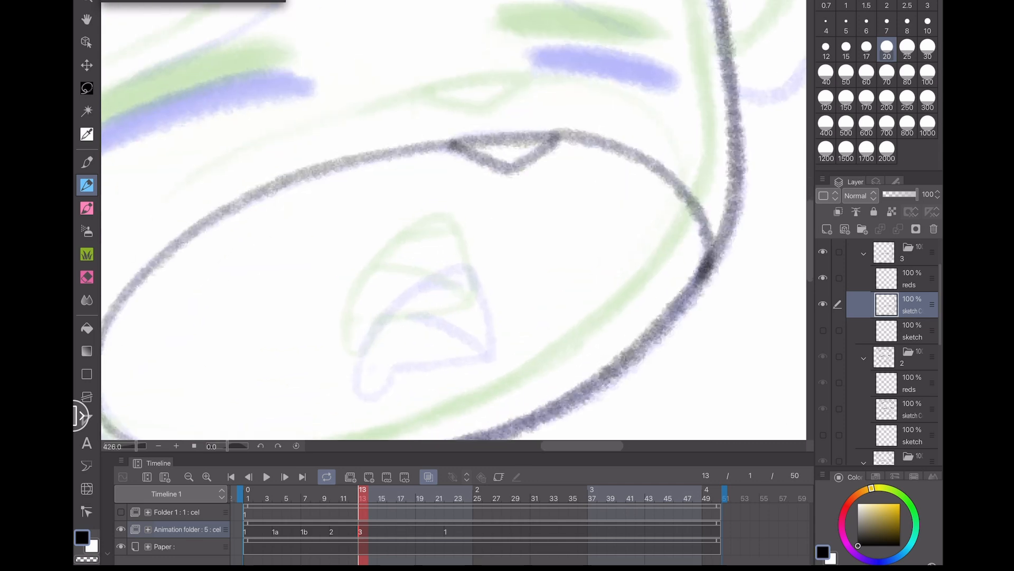
mouse_move(494, 361)
mouse_down()
mouse_move(483, 291)
mouse_move(455, 266)
mouse_move(360, 365)
mouse_move(370, 399)
mouse_move(388, 371)
mouse_move(491, 358)
mouse_up()
drag(488, 355, 411, 316)
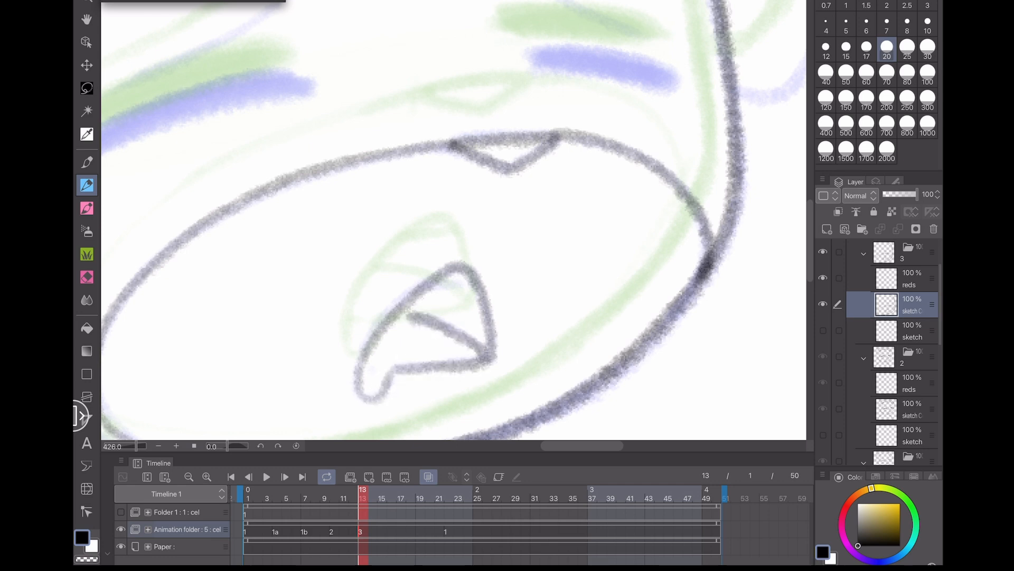
drag(436, 281, 465, 286)
drag(369, 365, 376, 368)
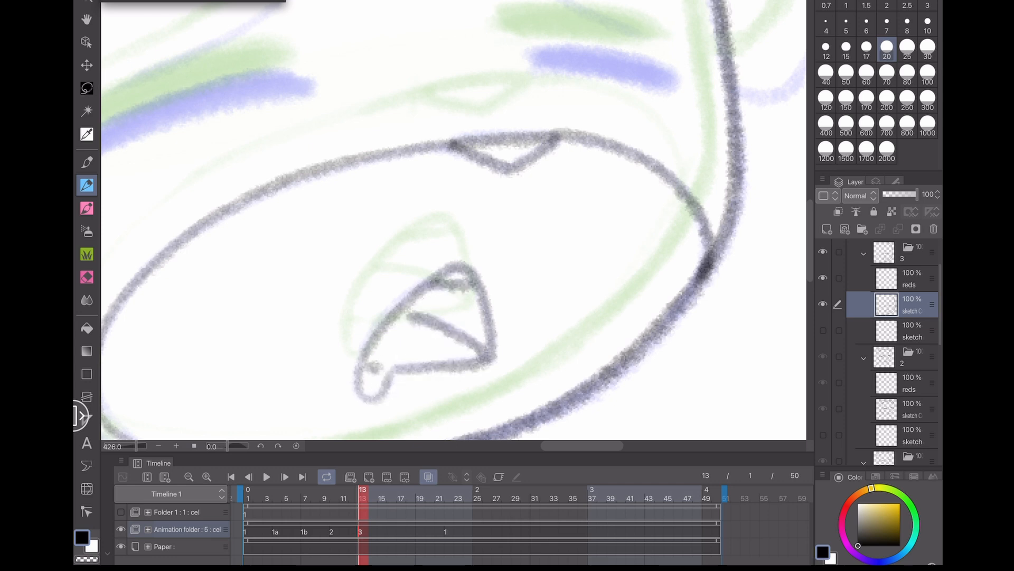
- Draw the neck and shoulder lines on both sides of the body, undoing one stray stroke
scroll(454, 221, down, 5)
mouse_move(384, 197)
mouse_down()
mouse_move(373, 223)
mouse_move(268, 276)
mouse_move(212, 341)
mouse_move(200, 394)
mouse_up()
key(ctrl+z)
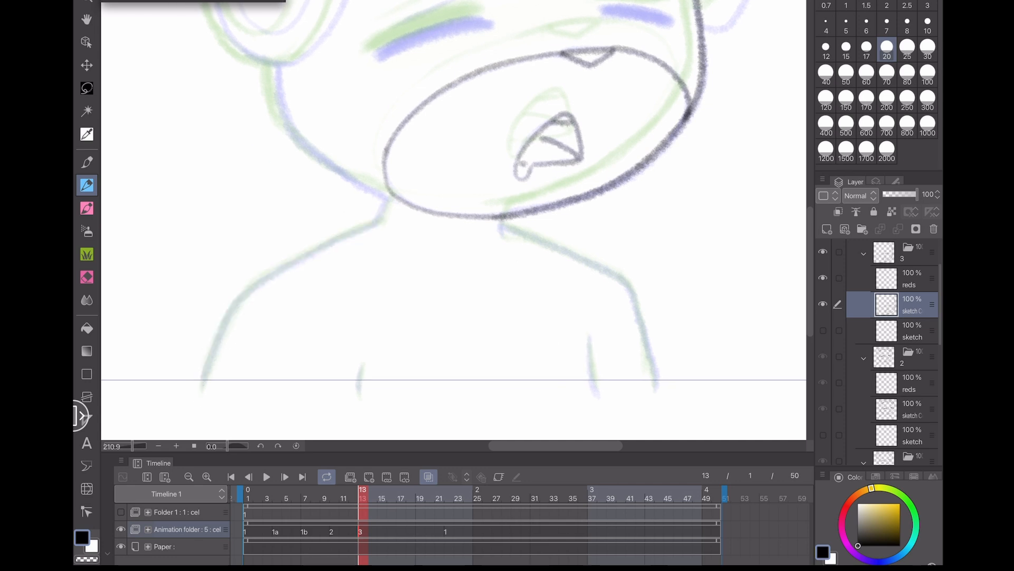
mouse_move(375, 222)
mouse_down()
mouse_move(312, 252)
mouse_move(223, 319)
mouse_move(200, 393)
mouse_up()
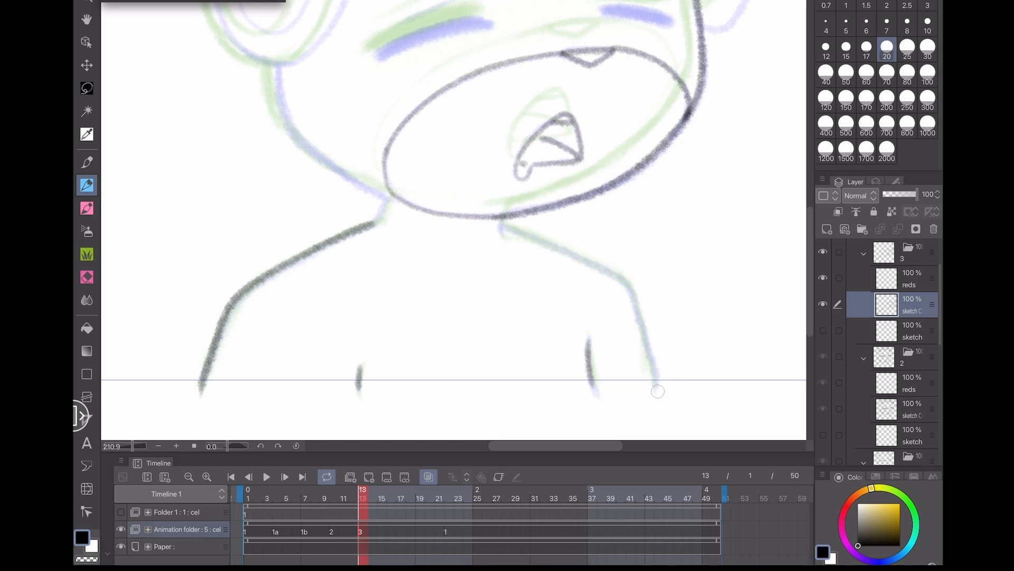
mouse_move(658, 391)
mouse_down()
mouse_move(650, 338)
mouse_move(622, 281)
mouse_move(499, 225)
mouse_up()
scroll(653, 254, up, 1)
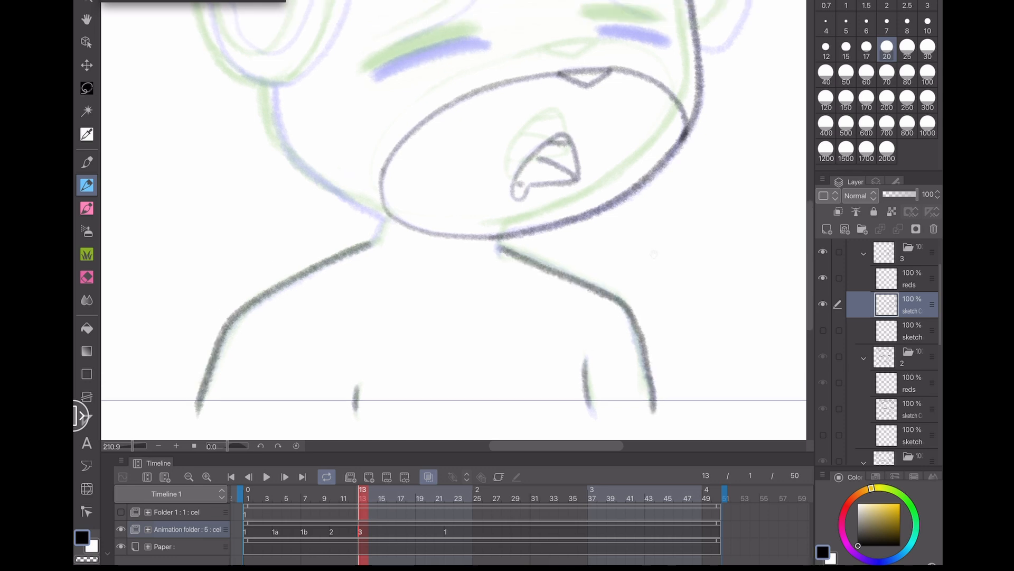
mouse_move(654, 254)
mouse_down()
mouse_move(505, 405)
mouse_move(585, 412)
mouse_up()
- Draw the closed eye lines and the right eyebrow on cel 3
scroll(291, 171, up, 1)
mouse_move(314, 248)
mouse_down()
mouse_move(447, 208)
mouse_move(321, 249)
mouse_up()
drag(600, 192, 675, 205)
drag(596, 132, 656, 176)
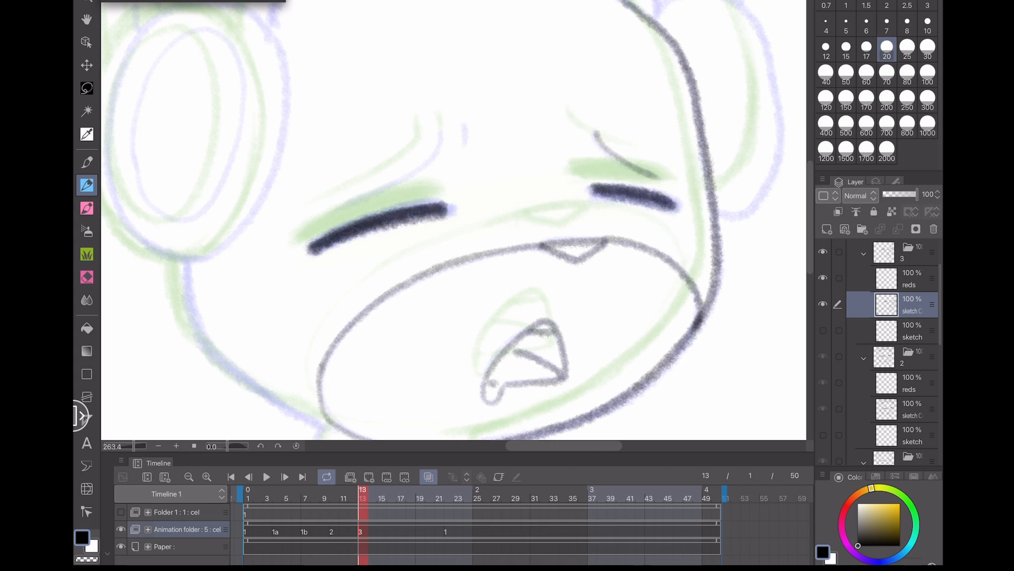
- Draw the left headphone and the upper left side of the head outline on cel 3
drag(430, 157, 348, 204)
drag(455, 256, 574, 184)
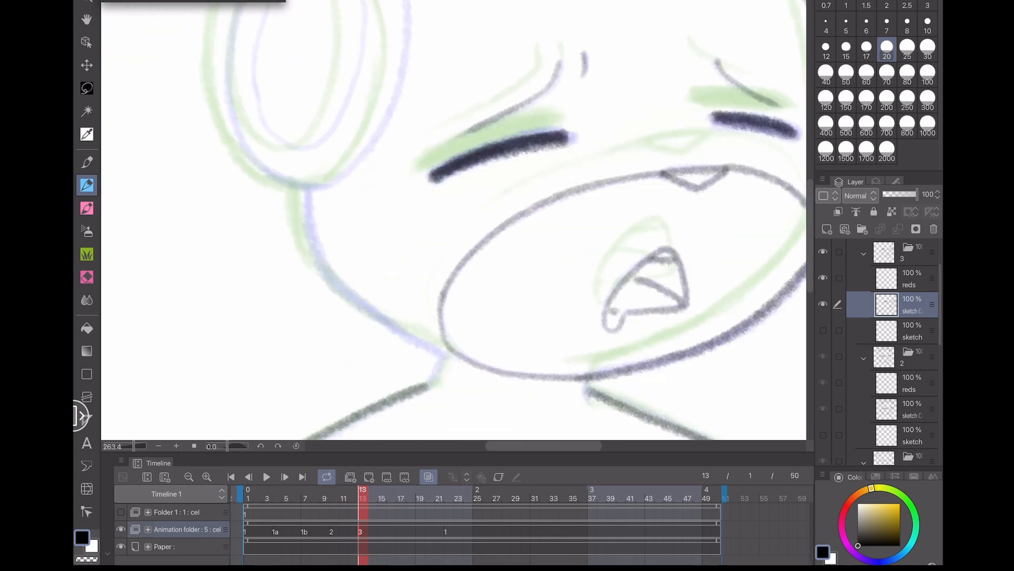
mouse_move(443, 354)
mouse_down()
mouse_move(313, 253)
mouse_move(306, 191)
mouse_up()
scroll(454, 220, down, 3)
drag(453, 220, 361, 370)
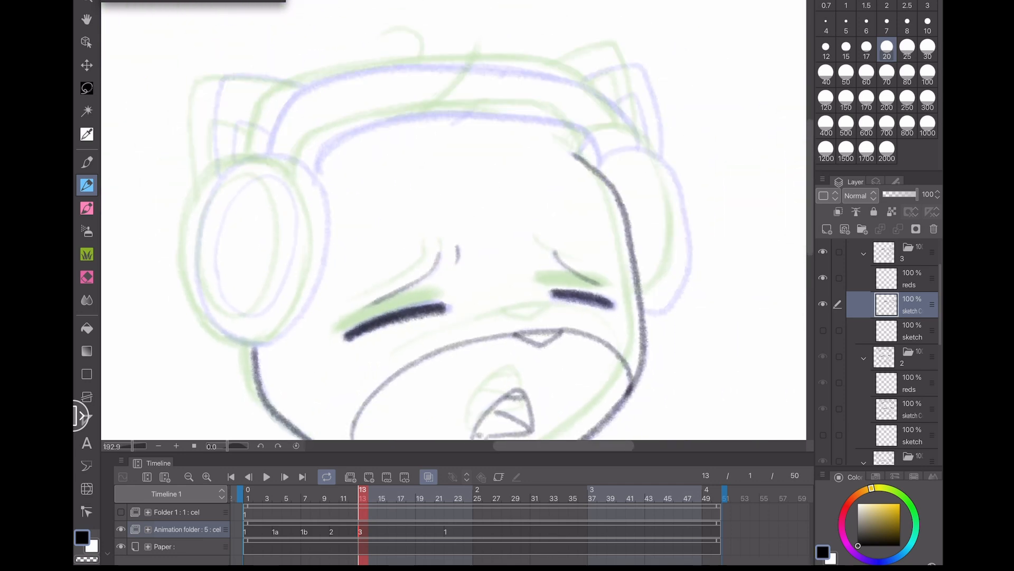
scroll(453, 219, up, 3)
mouse_move(363, 115)
mouse_down()
mouse_move(274, 138)
mouse_move(234, 276)
mouse_move(290, 363)
mouse_move(370, 331)
mouse_move(406, 180)
mouse_move(345, 111)
mouse_up()
mouse_move(280, 168)
mouse_down()
mouse_move(264, 279)
mouse_move(301, 321)
mouse_move(346, 290)
mouse_move(371, 198)
mouse_move(345, 147)
mouse_move(299, 152)
mouse_move(267, 206)
mouse_up()
drag(547, 178, 361, 261)
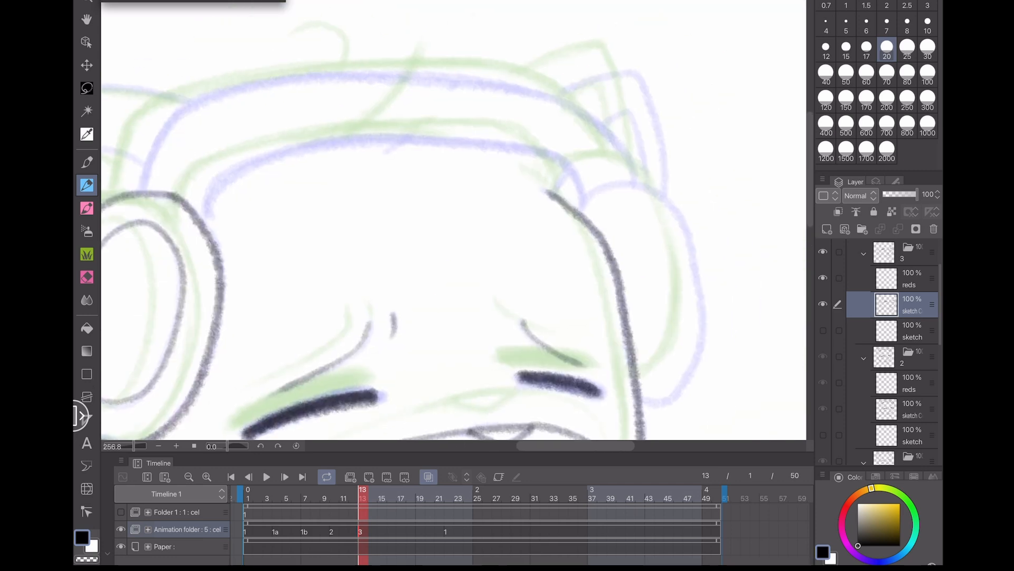
- Draw the headband arcs and both ears on cel 3, undoing one stray stroke
mouse_move(201, 226)
mouse_down()
mouse_move(259, 158)
mouse_move(507, 150)
mouse_move(578, 179)
mouse_move(669, 243)
mouse_up()
mouse_move(230, 232)
mouse_down()
mouse_move(282, 144)
mouse_move(364, 120)
mouse_move(495, 117)
mouse_move(611, 131)
mouse_move(686, 161)
mouse_up()
mouse_move(728, 226)
mouse_down()
mouse_move(702, 164)
mouse_move(684, 150)
mouse_up()
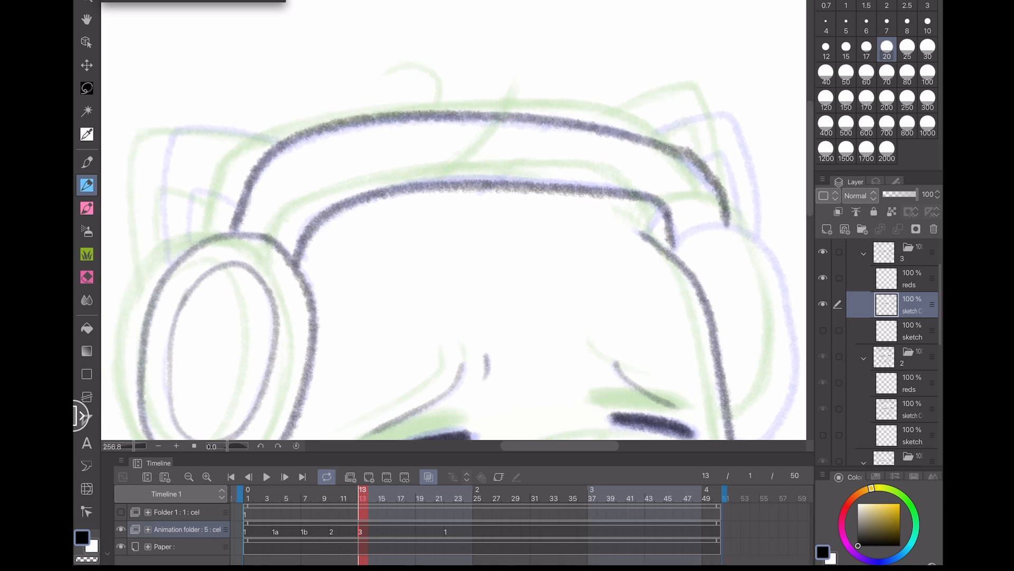
drag(528, 238, 643, 251)
mouse_move(390, 155)
mouse_down()
mouse_move(288, 138)
mouse_move(278, 263)
mouse_move(279, 177)
mouse_move(346, 141)
mouse_move(396, 151)
mouse_up()
key(ctrl+z)
mouse_move(354, 219)
mouse_down()
mouse_move(310, 204)
mouse_move(304, 258)
mouse_up()
mouse_move(695, 295)
mouse_down()
mouse_move(514, 278)
mouse_move(266, 275)
mouse_up()
mouse_move(330, 132)
mouse_down()
mouse_move(389, 106)
mouse_move(438, 159)
mouse_move(444, 227)
mouse_move(398, 146)
mouse_up()
drag(343, 206, 336, 224)
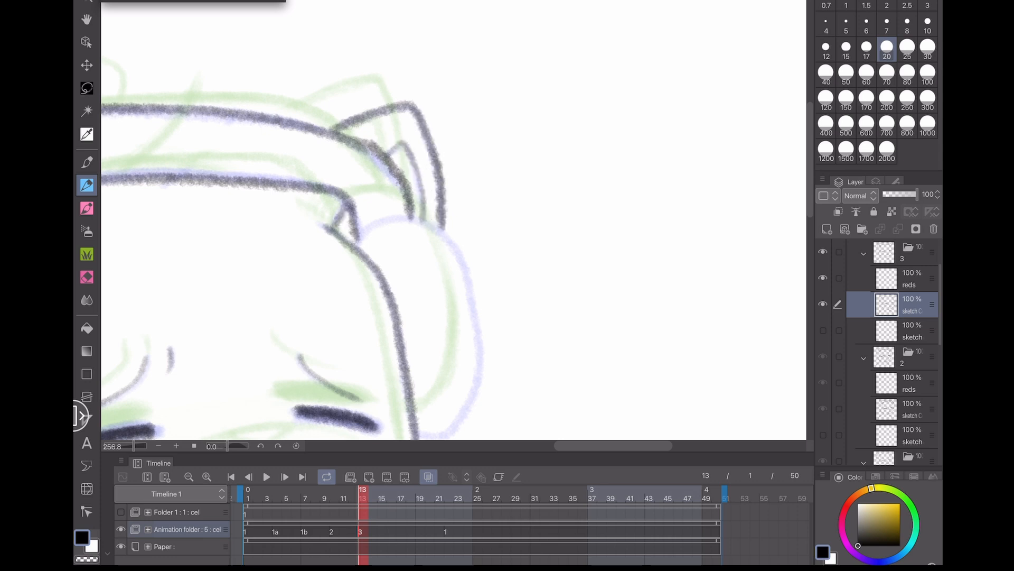
drag(229, 399, 262, 301)
mouse_move(449, 334)
mouse_down()
mouse_move(512, 248)
mouse_move(496, 174)
mouse_move(476, 139)
mouse_move(451, 126)
mouse_move(413, 128)
mouse_move(390, 151)
mouse_up()
key(ctrl+0)
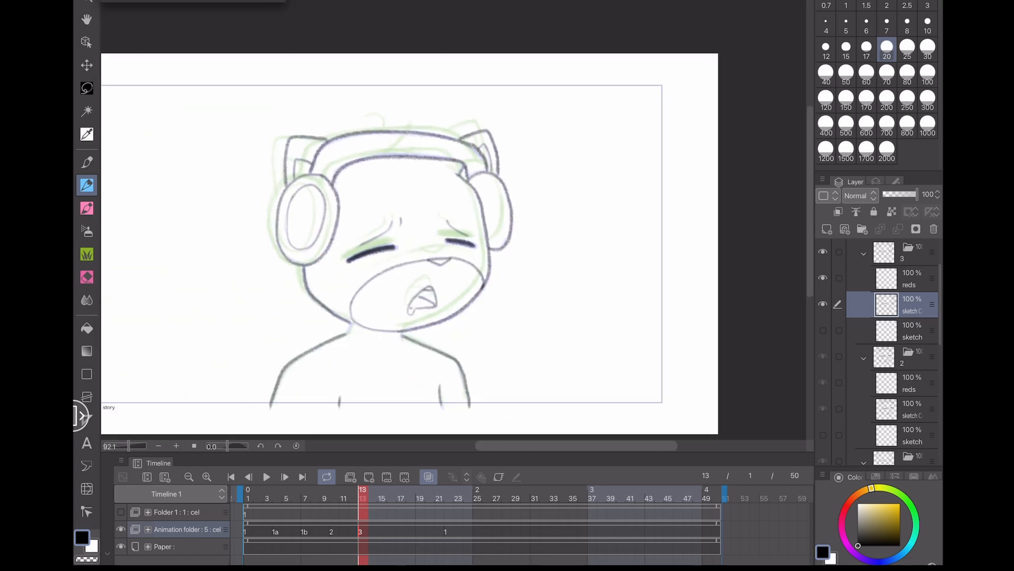
- Turn off the onion skin, lasso-select the head drawing, nudge it with Transform and deselect
scroll(418, 298, up, 3)
click(428, 477)
scroll(195, 286, up, 1)
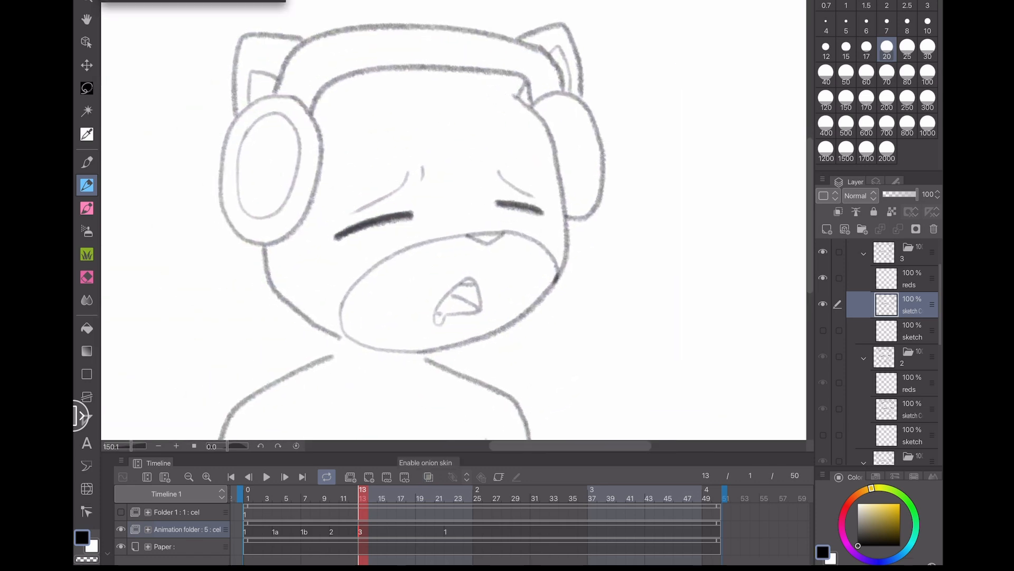
click(87, 88)
mouse_move(349, 348)
mouse_down()
mouse_move(196, 54)
mouse_move(678, 159)
mouse_move(588, 345)
mouse_move(427, 366)
mouse_up()
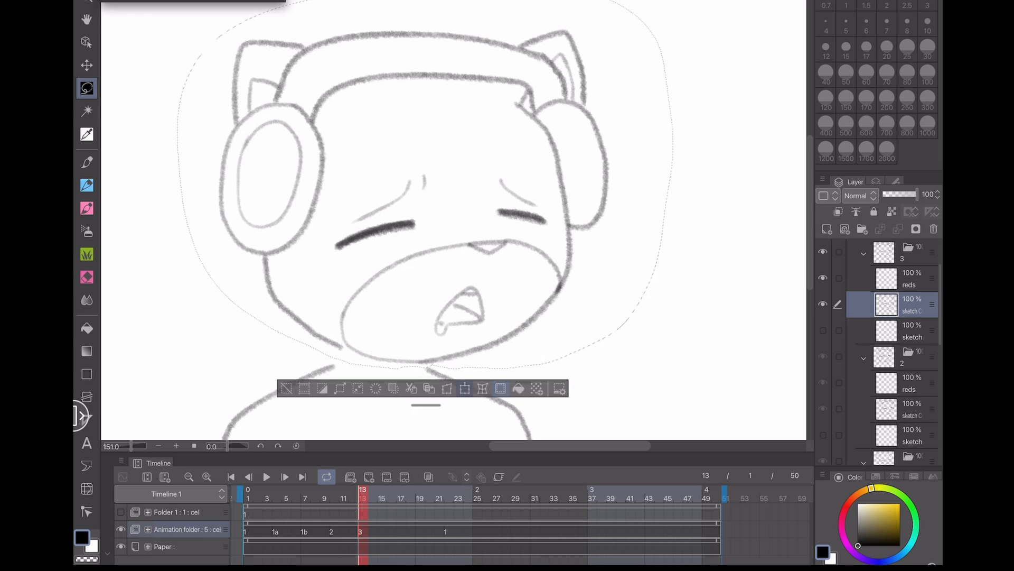
key(ctrl+t)
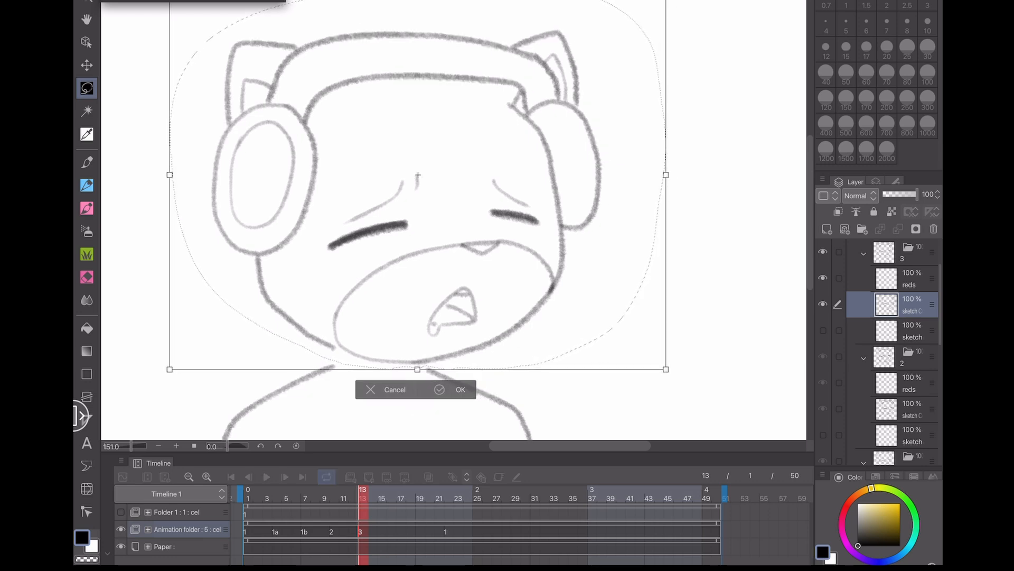
key(Return)
key(ctrl+d)
- Toggle the onion skin and flip between frames 11, 13 and 14 to compare cel 3 with the previous drawing
click(429, 476)
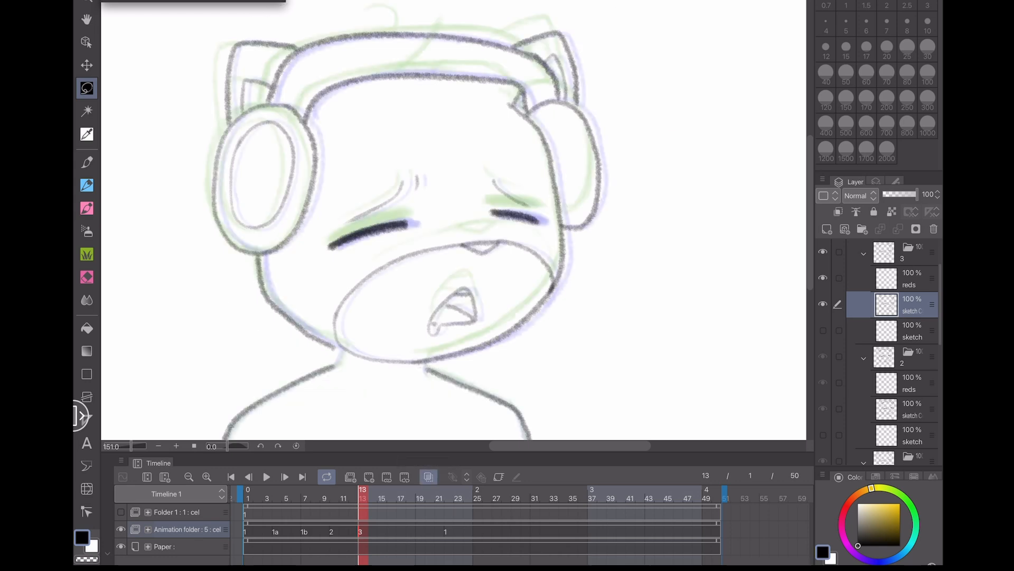
key(p)
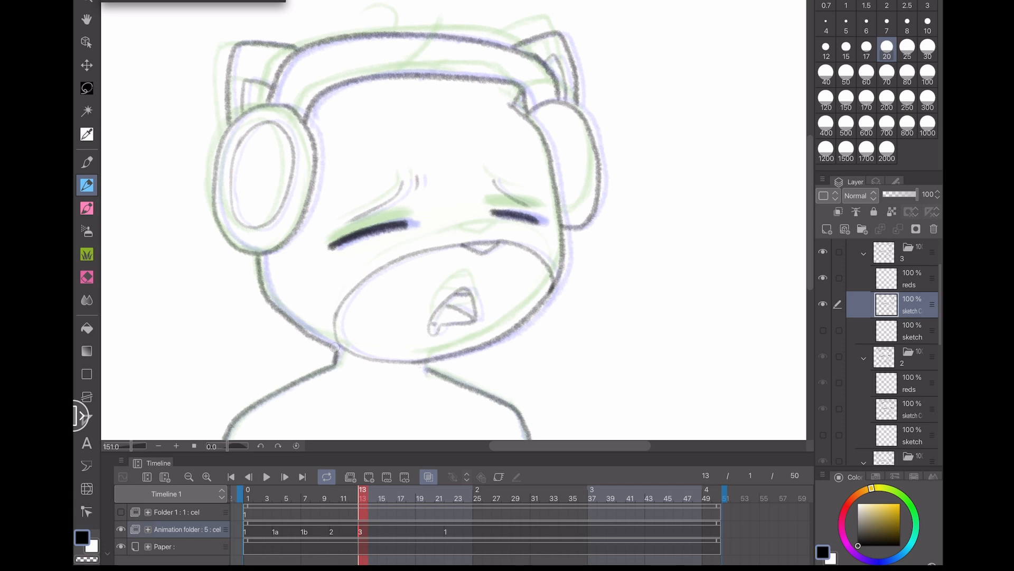
click(428, 476)
scroll(453, 219, down, 2)
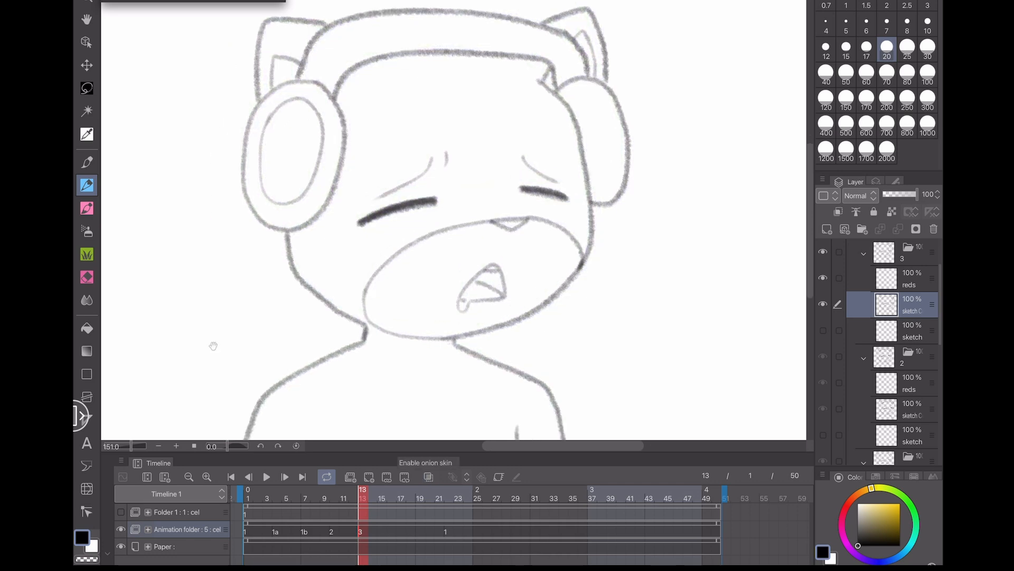
click(333, 531)
click(362, 532)
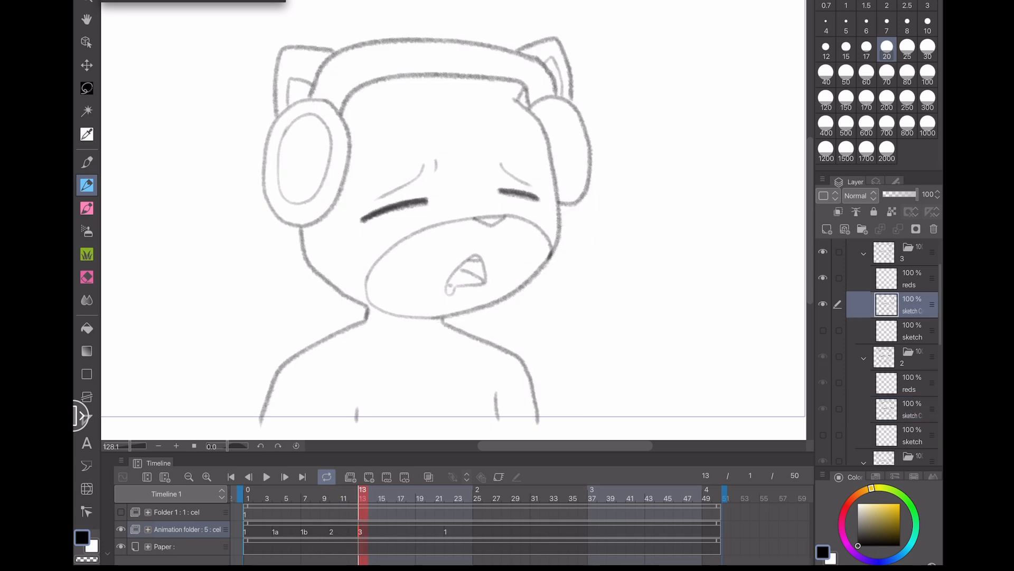
click(334, 531)
click(373, 531)
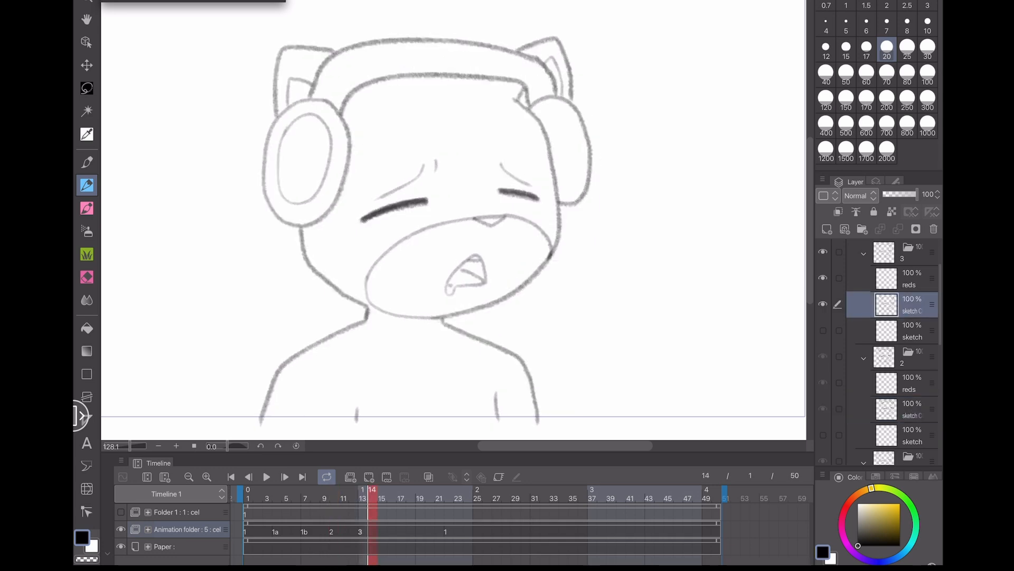
mouse_move(372, 492)
mouse_down()
mouse_move(344, 491)
mouse_move(382, 492)
mouse_move(351, 491)
mouse_move(362, 491)
mouse_up()
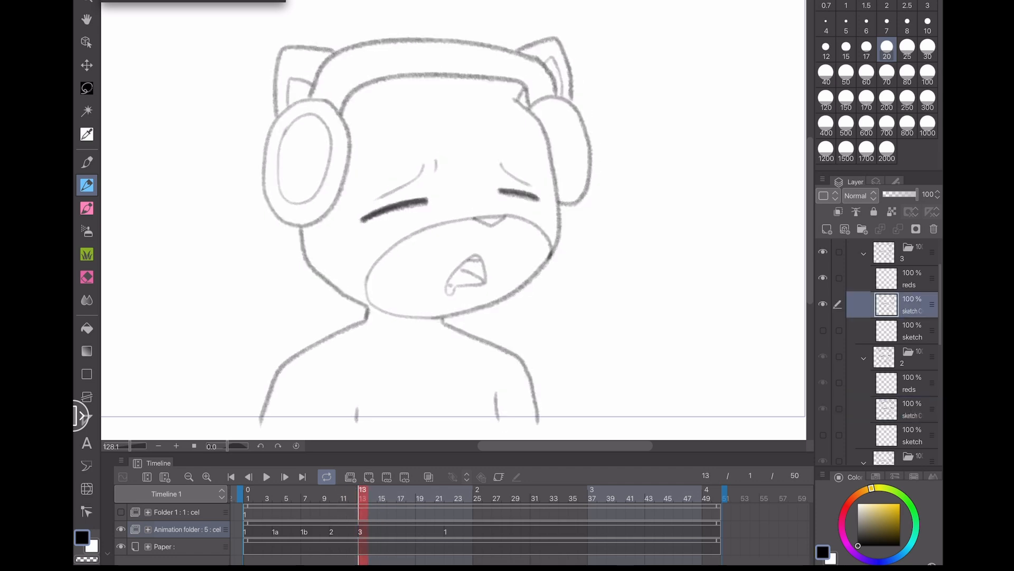
- Redraw the left closed eye line and add a brow stroke above it on cel 3
scroll(372, 158, up, 3)
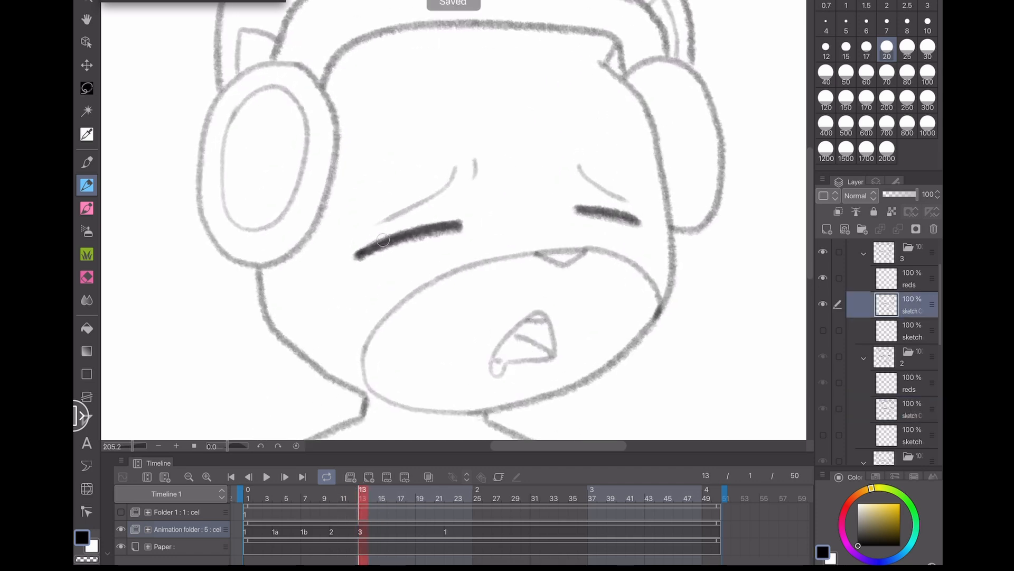
drag(360, 252, 461, 221)
drag(394, 216, 358, 231)
- Add a new animation cel 4 at frame 16, enable the onion skin, and save
mouse_move(363, 491)
mouse_down()
mouse_move(344, 492)
mouse_move(372, 491)
mouse_up()
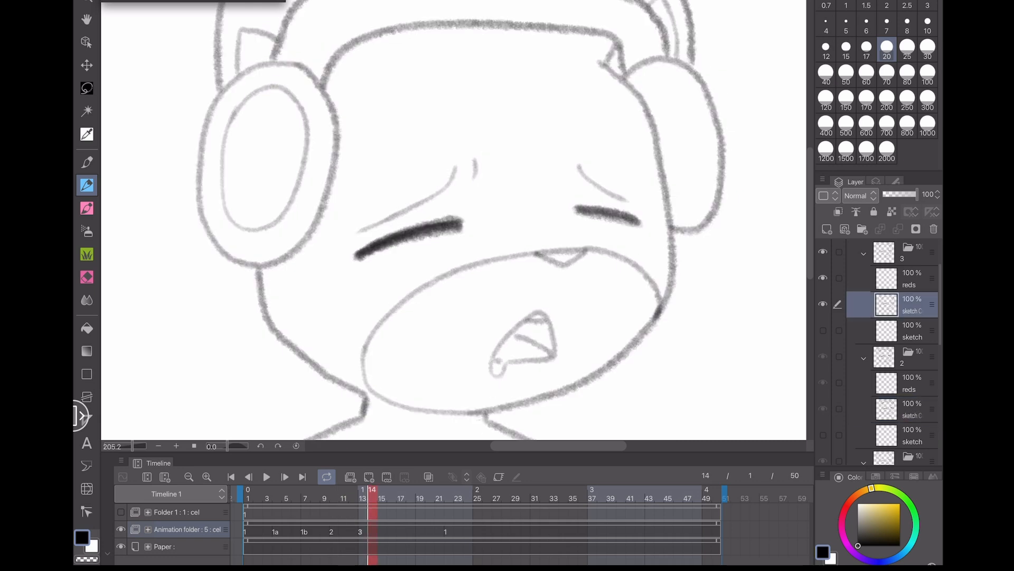
drag(372, 492, 391, 492)
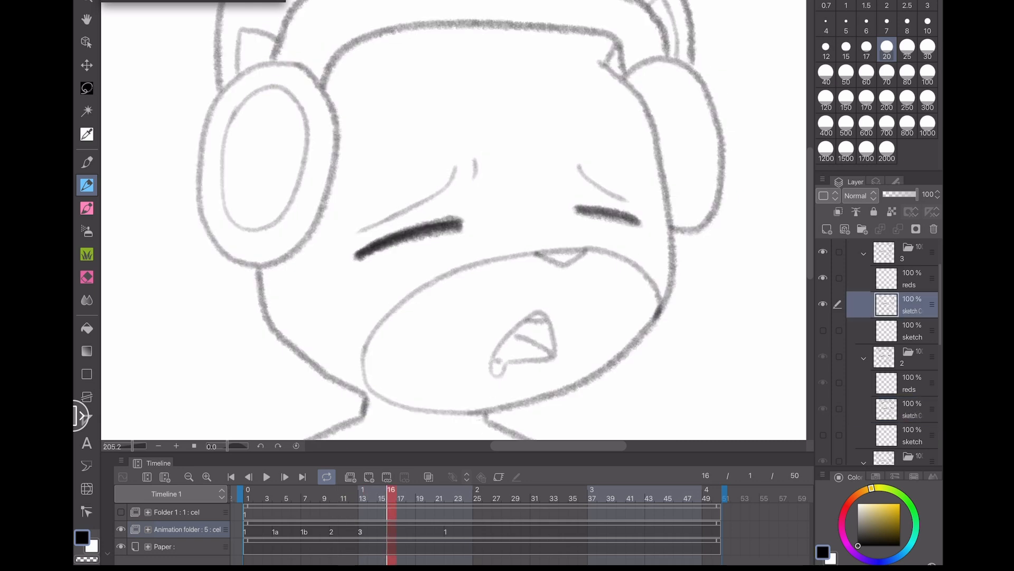
scroll(454, 222, down, 3)
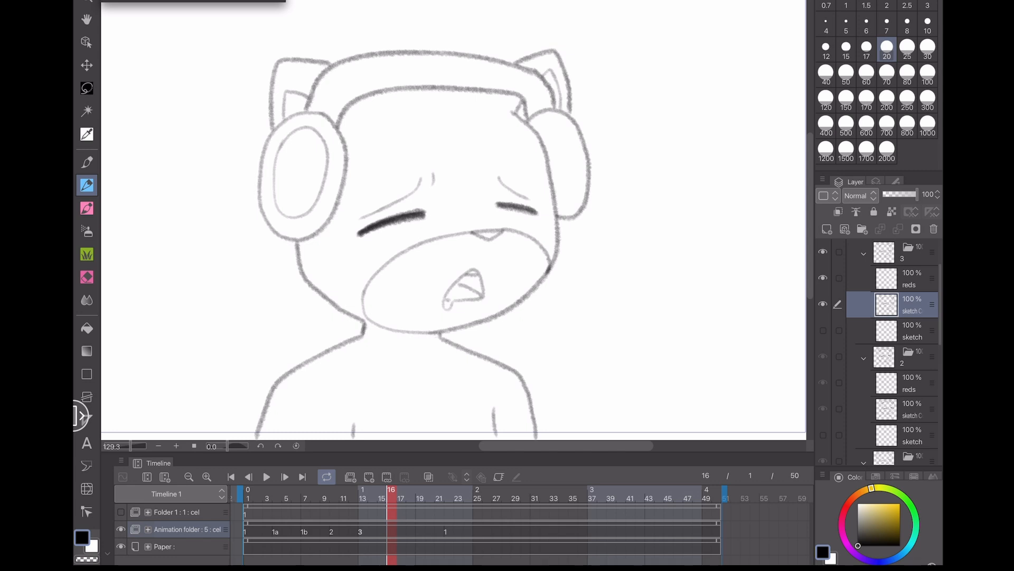
click(369, 476)
click(429, 477)
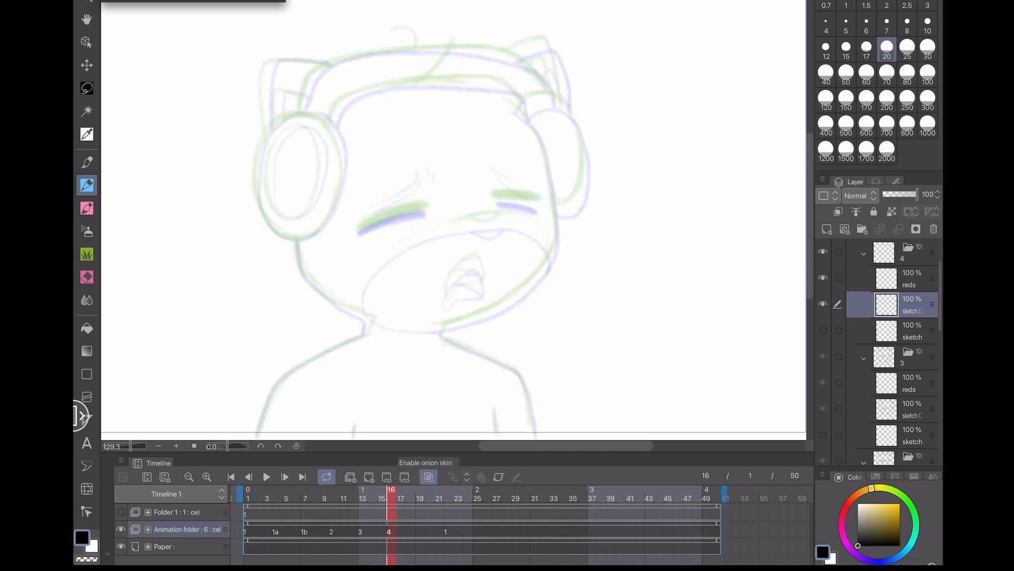
key(ctrl+s)
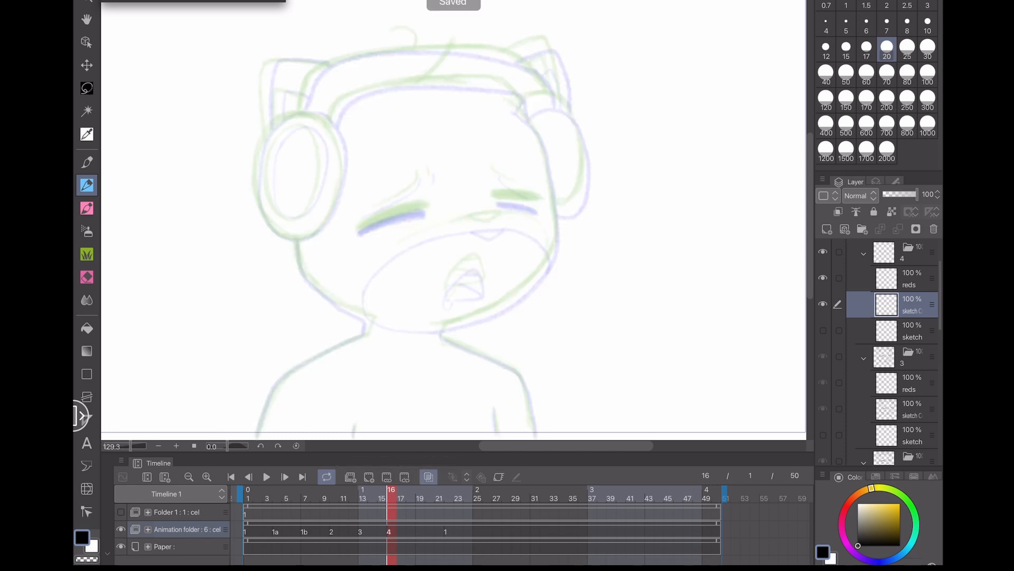
- Draw both closed eye lines and the left eyebrow on cel 4
scroll(486, 219, up, 4)
scroll(492, 245, down, 2)
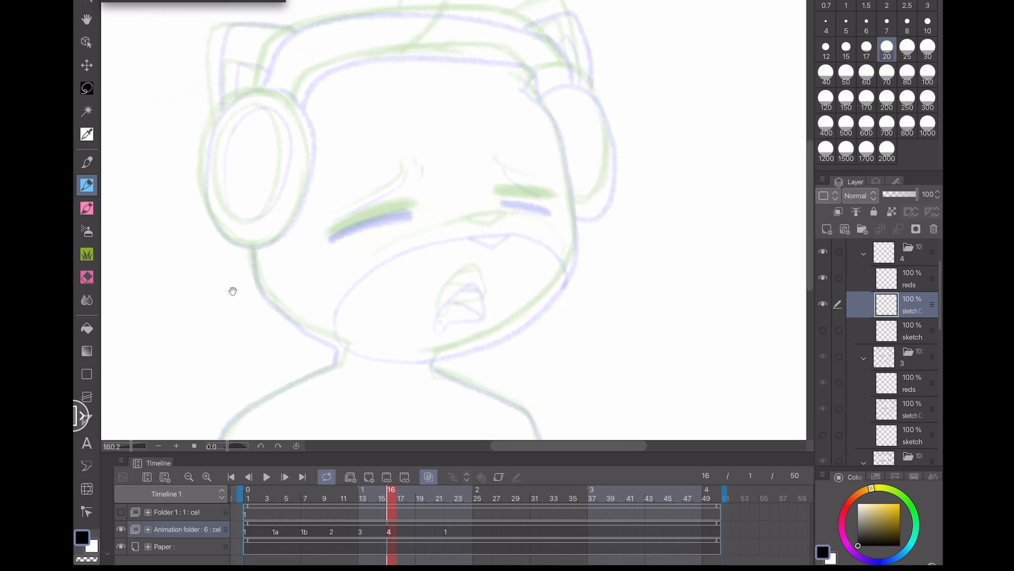
scroll(294, 205, up, 3)
mouse_move(352, 252)
mouse_down()
mouse_move(483, 205)
mouse_move(355, 246)
mouse_up()
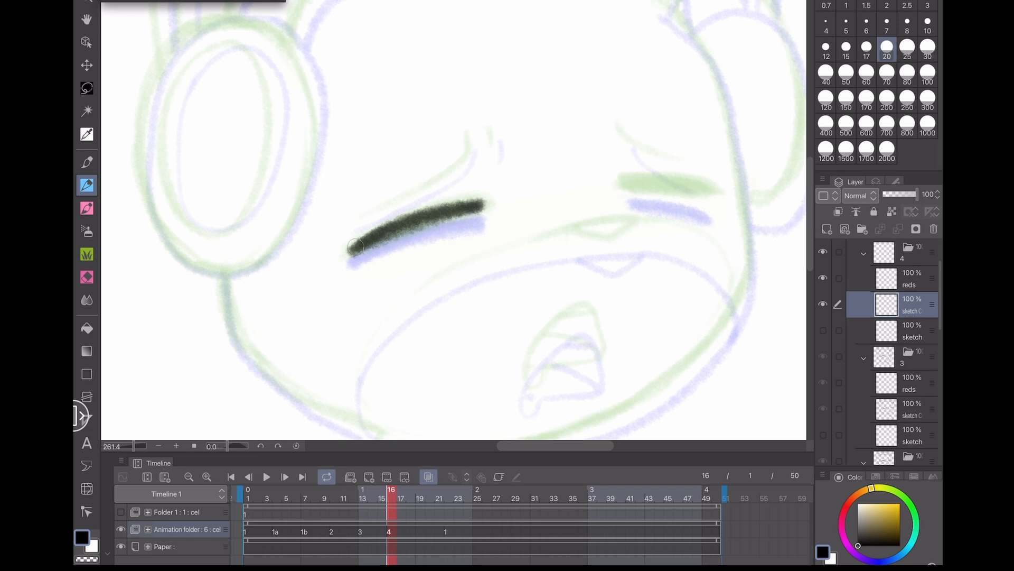
drag(484, 206, 437, 222)
mouse_move(579, 201)
mouse_down()
mouse_move(667, 209)
mouse_move(584, 198)
mouse_up()
mouse_move(584, 198)
mouse_down()
mouse_move(667, 203)
mouse_move(581, 195)
mouse_up()
drag(581, 195, 638, 207)
mouse_move(421, 149)
mouse_down()
mouse_move(372, 206)
mouse_move(312, 238)
mouse_up()
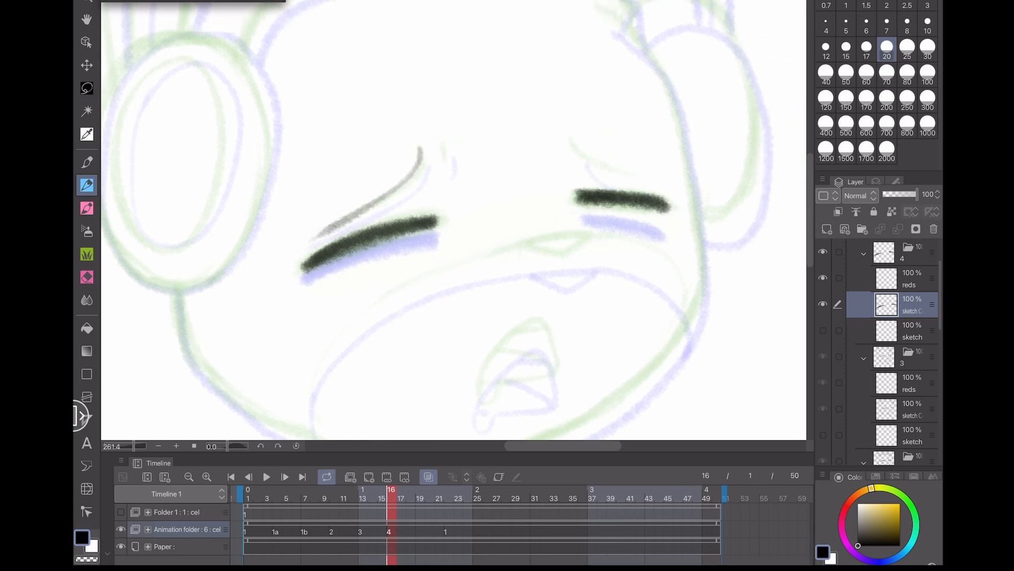
- Draw the right eyebrow on cel 4, undoing one stray stroke
mouse_move(675, 343)
mouse_down()
mouse_move(636, 290)
mouse_move(596, 349)
mouse_move(614, 333)
mouse_up()
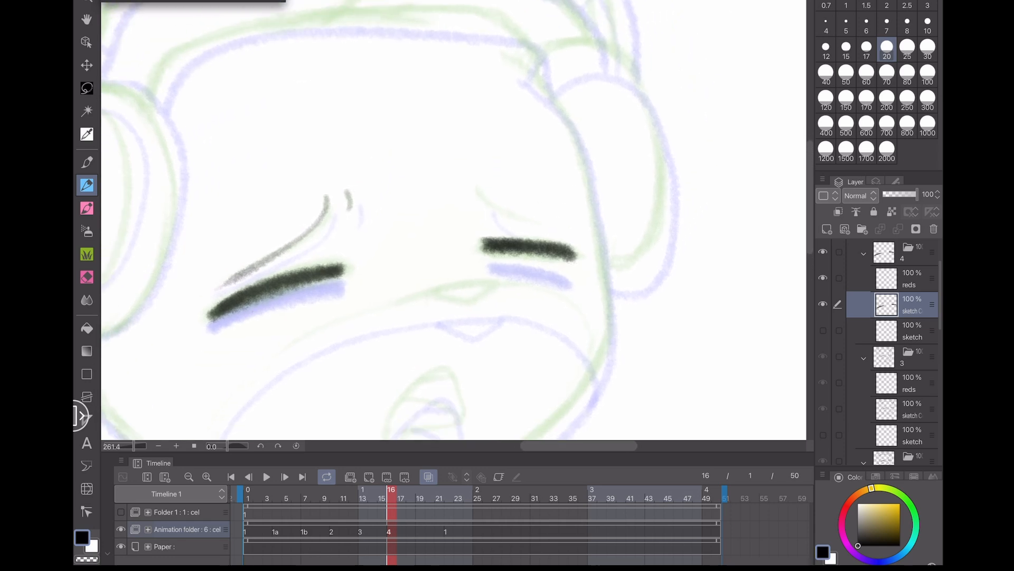
drag(480, 189, 548, 218)
key(ctrl+z)
drag(480, 189, 543, 221)
drag(584, 372, 646, 157)
drag(438, 227, 541, 213)
scroll(454, 220, down, 2)
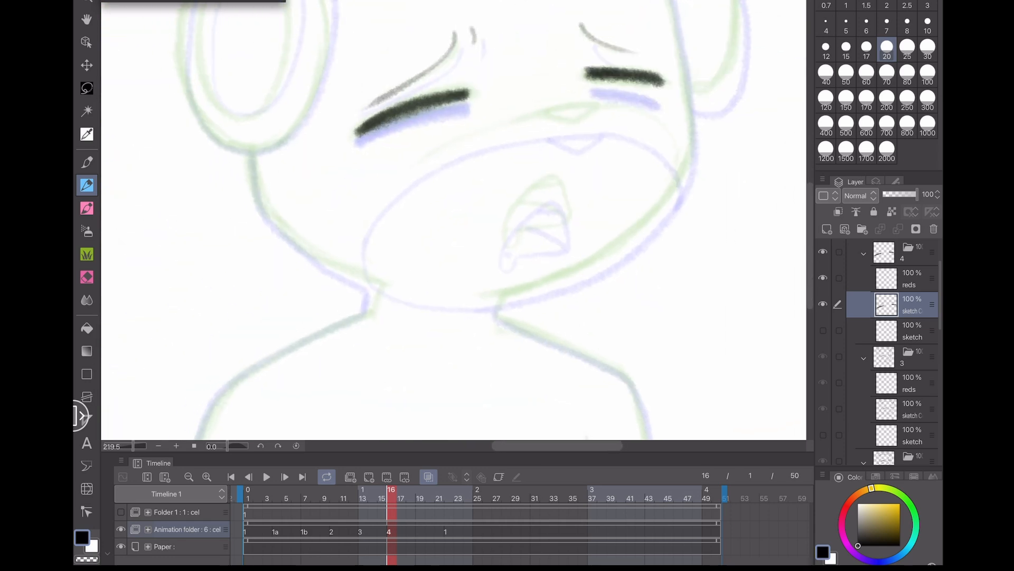
- Draw the cheek and jaw outline of the head on cel 4, undoing several strokes
mouse_move(386, 284)
mouse_down()
mouse_move(277, 229)
mouse_move(250, 157)
mouse_up()
drag(278, 317, 192, 401)
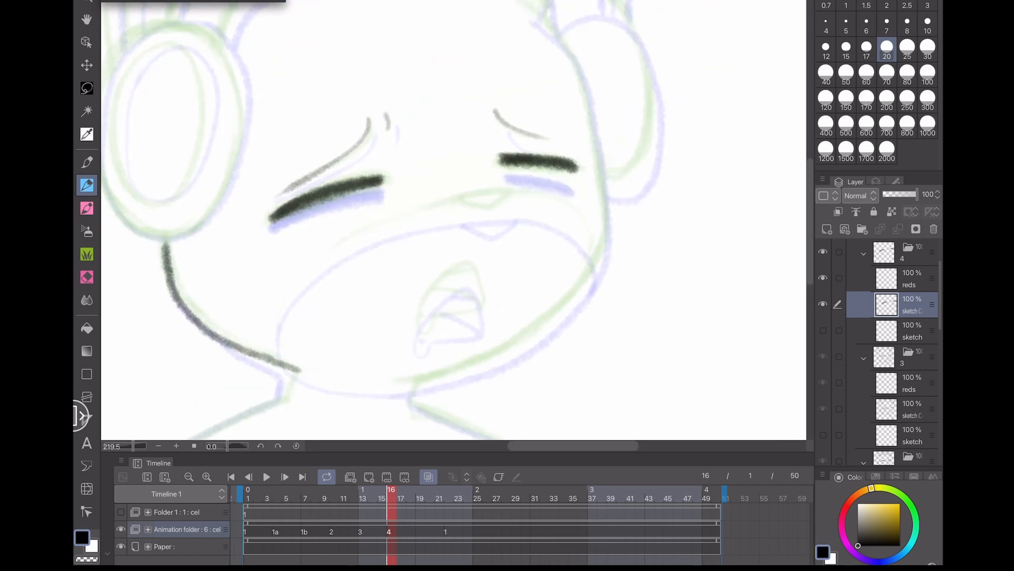
mouse_move(606, 212)
mouse_down()
mouse_move(602, 243)
mouse_move(550, 317)
mouse_move(411, 385)
mouse_up()
key(ctrl+z)
mouse_move(606, 211)
mouse_down()
mouse_move(605, 246)
mouse_move(521, 332)
mouse_move(563, 300)
mouse_move(430, 378)
mouse_move(396, 382)
mouse_up()
key(ctrl+z)
drag(370, 211, 354, 313)
key(ctrl+z)
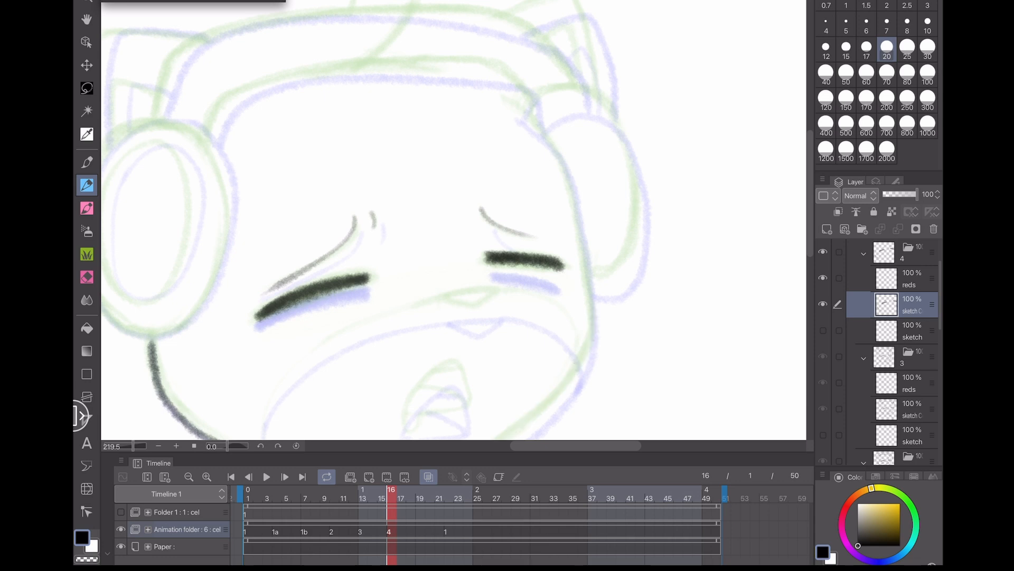
drag(505, 96, 567, 158)
key(ctrl+z)
mouse_move(503, 97)
mouse_down()
mouse_move(559, 148)
mouse_move(575, 198)
mouse_move(590, 290)
mouse_move(579, 371)
mouse_up()
mouse_move(579, 370)
mouse_down()
mouse_move(612, 277)
mouse_move(531, 355)
mouse_move(426, 397)
mouse_up()
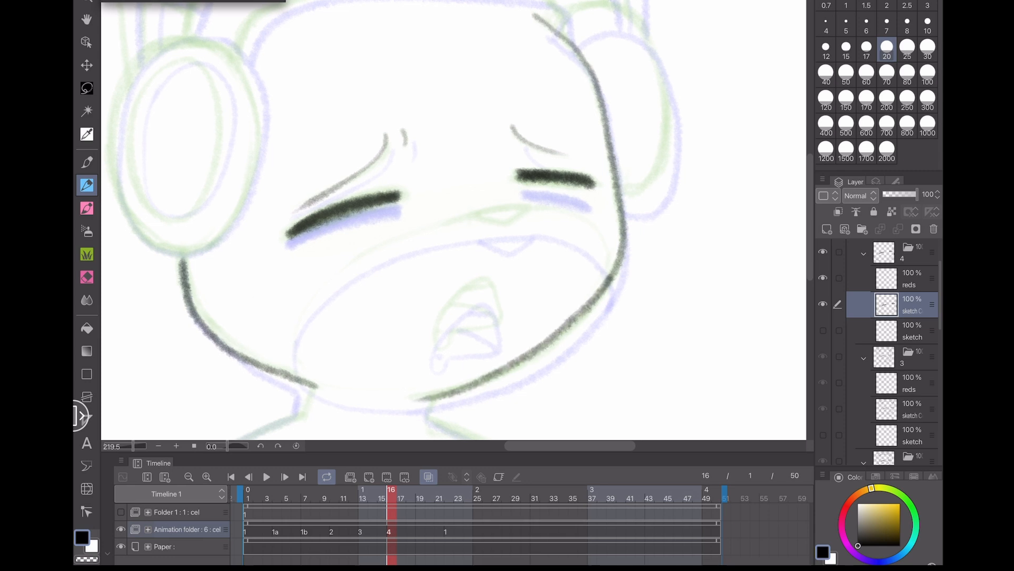
- Draw the open mouth with teeth on cel 4, undoing one stray stroke
scroll(493, 308, up, 5)
mouse_move(505, 330)
mouse_down()
mouse_move(474, 253)
mouse_move(373, 346)
mouse_move(503, 340)
mouse_up()
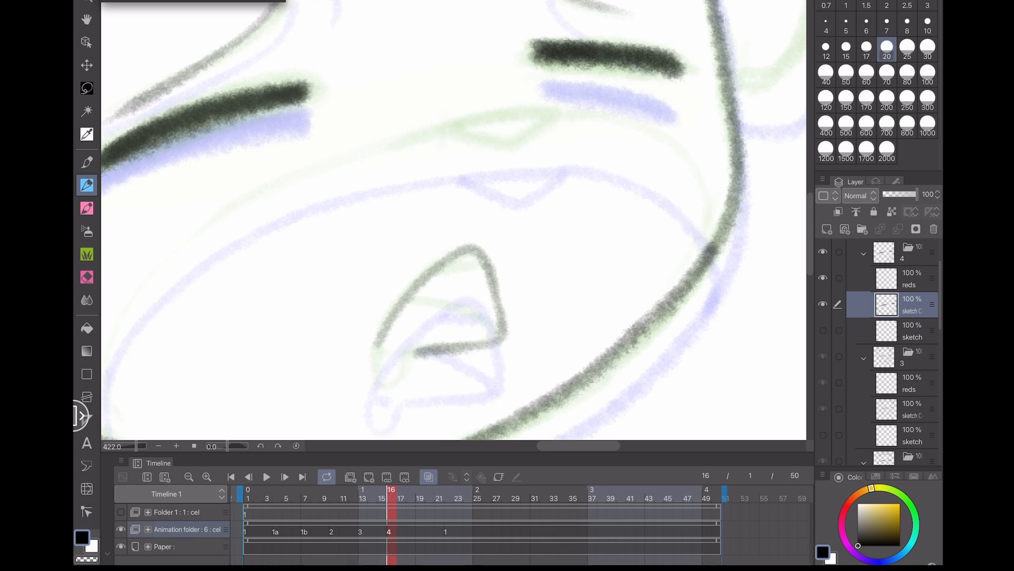
drag(410, 295, 499, 338)
drag(450, 267, 481, 262)
mouse_move(372, 349)
mouse_down()
mouse_move(410, 373)
mouse_move(414, 362)
mouse_move(404, 379)
mouse_up()
key(ctrl+z)
drag(416, 350, 409, 372)
mouse_move(378, 354)
mouse_down()
mouse_move(518, 316)
mouse_move(663, 347)
mouse_up()
- Draw the nose and the rounded snout outline on cel 4, undoing the last stroke
scroll(249, 322, down, 3)
drag(204, 279, 235, 404)
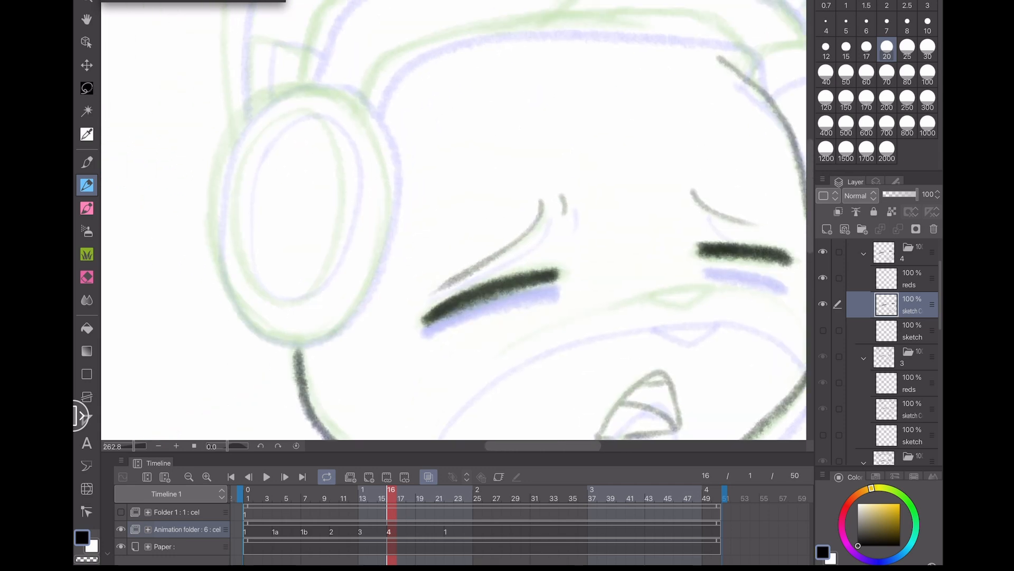
mouse_move(454, 317)
mouse_down()
mouse_move(289, 244)
mouse_move(251, 188)
mouse_up()
scroll(454, 220, up, 1)
mouse_move(453, 166)
mouse_down()
mouse_move(494, 158)
mouse_move(497, 173)
mouse_move(449, 168)
mouse_up()
mouse_move(624, 269)
mouse_down()
mouse_move(634, 213)
mouse_move(595, 173)
mouse_move(521, 153)
mouse_up()
drag(455, 219, 479, 189)
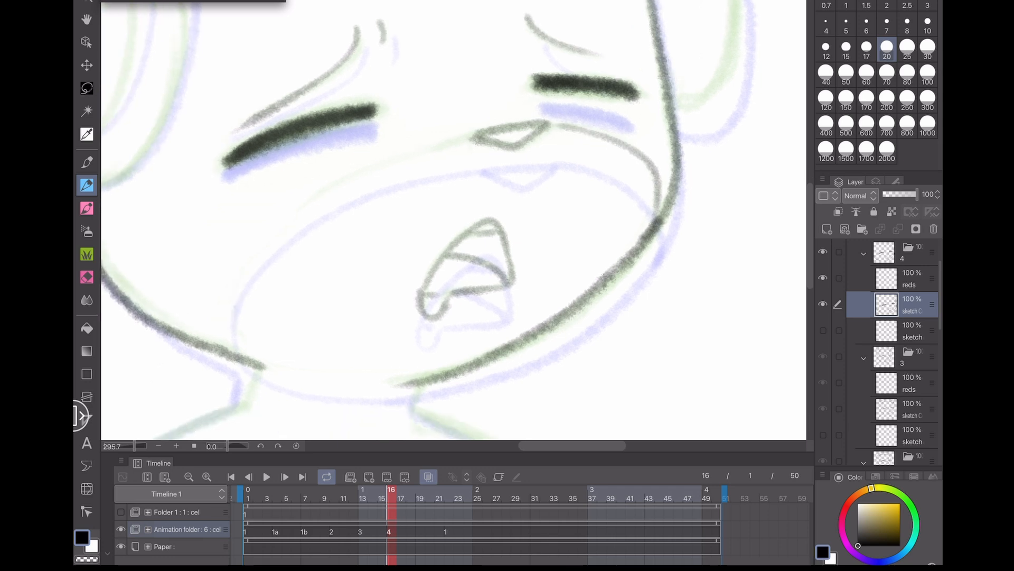
mouse_move(468, 137)
mouse_down()
mouse_move(275, 224)
mouse_move(251, 340)
mouse_move(311, 366)
mouse_move(408, 380)
mouse_up()
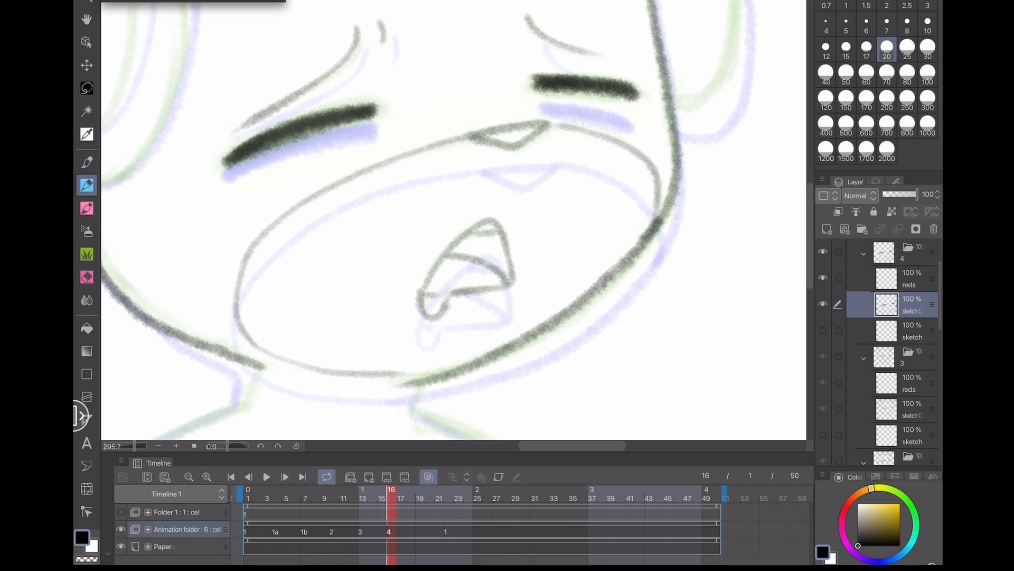
key(ctrl+z)
- Draw the neck and shoulder outlines below the jaw on cel 4
mouse_move(244, 331)
mouse_down()
mouse_move(300, 364)
mouse_move(415, 381)
mouse_up()
drag(412, 291, 497, 150)
drag(216, 323, 249, 279)
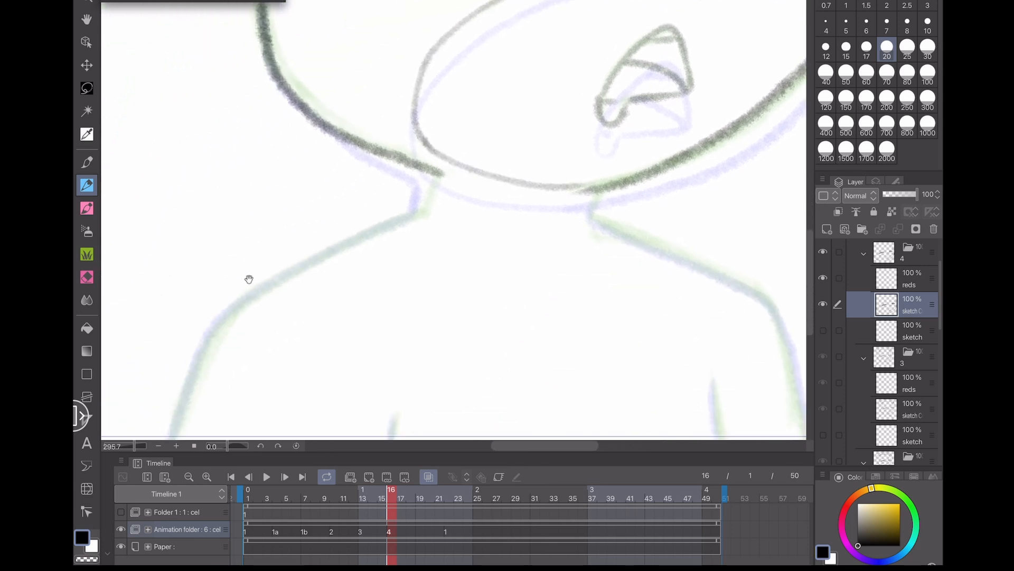
drag(198, 308, 247, 265)
mouse_move(468, 170)
mouse_down()
mouse_move(356, 216)
mouse_move(289, 260)
mouse_move(250, 315)
mouse_move(221, 400)
mouse_up()
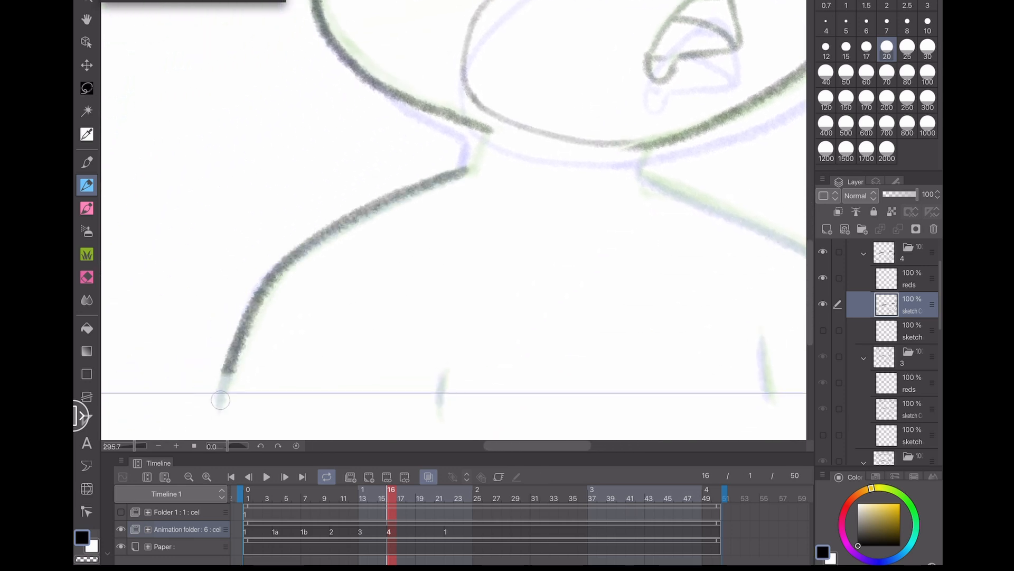
drag(442, 375, 437, 409)
drag(505, 371, 217, 366)
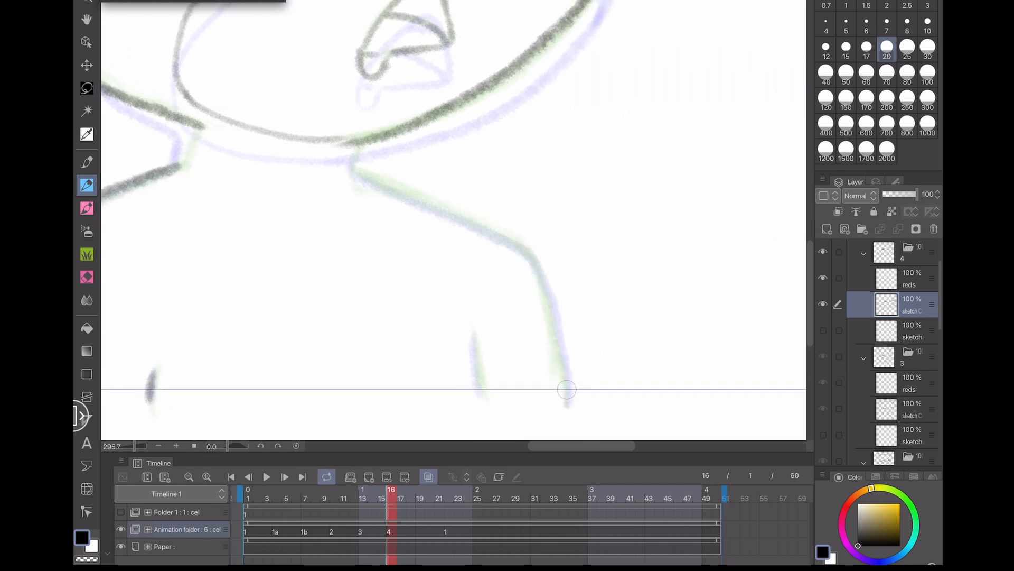
mouse_move(566, 403)
mouse_down()
mouse_move(546, 276)
mouse_move(510, 243)
mouse_move(349, 168)
mouse_up()
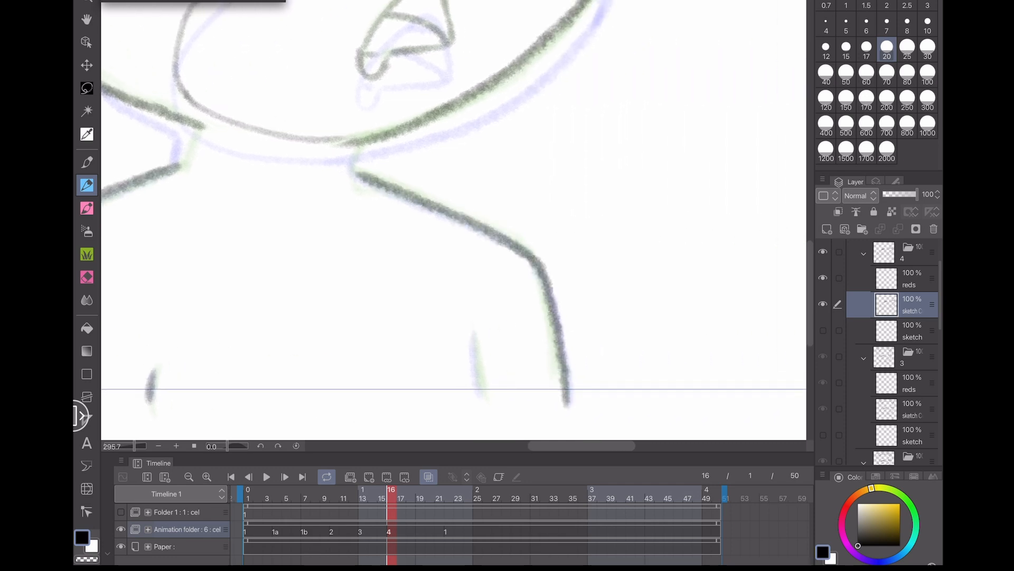
drag(474, 334, 482, 397)
scroll(260, 349, down, 5)
drag(333, 185, 502, 295)
scroll(257, 151, up, 4)
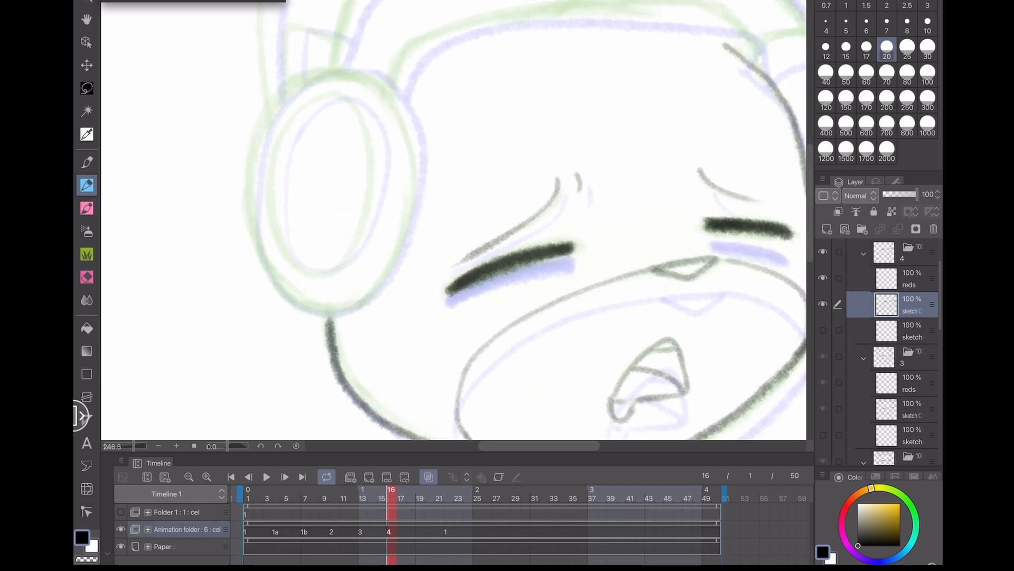
- Draw the left headphone ear cup on cel 4, undoing two stray strokes
drag(454, 220, 457, 275)
mouse_move(330, 365)
mouse_down()
mouse_move(368, 350)
mouse_move(395, 312)
mouse_move(410, 262)
mouse_move(404, 172)
mouse_move(383, 144)
mouse_move(345, 127)
mouse_move(298, 137)
mouse_move(259, 186)
mouse_move(250, 260)
mouse_move(268, 329)
mouse_move(329, 365)
mouse_up()
scroll(189, 295, up, 3)
key(ctrl+z)
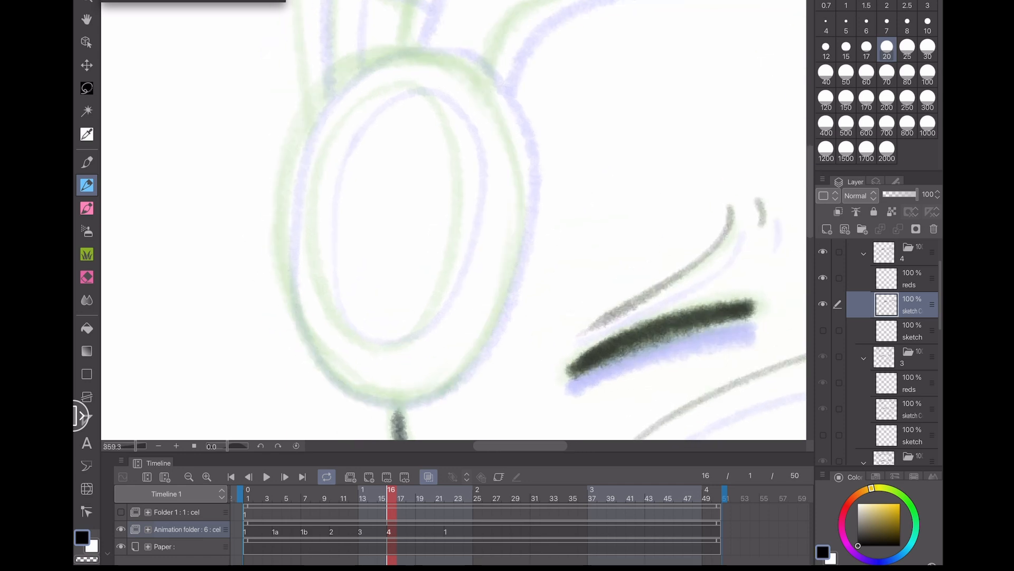
mouse_move(513, 256)
mouse_down()
mouse_move(513, 157)
mouse_move(496, 103)
mouse_move(456, 66)
mouse_move(405, 55)
mouse_move(353, 61)
mouse_move(304, 119)
mouse_move(280, 200)
mouse_move(281, 283)
mouse_move(288, 321)
mouse_move(325, 376)
mouse_move(396, 404)
mouse_move(477, 355)
mouse_move(512, 248)
mouse_up()
mouse_move(352, 114)
mouse_down()
mouse_move(319, 206)
mouse_move(323, 313)
mouse_up()
key(ctrl+z)
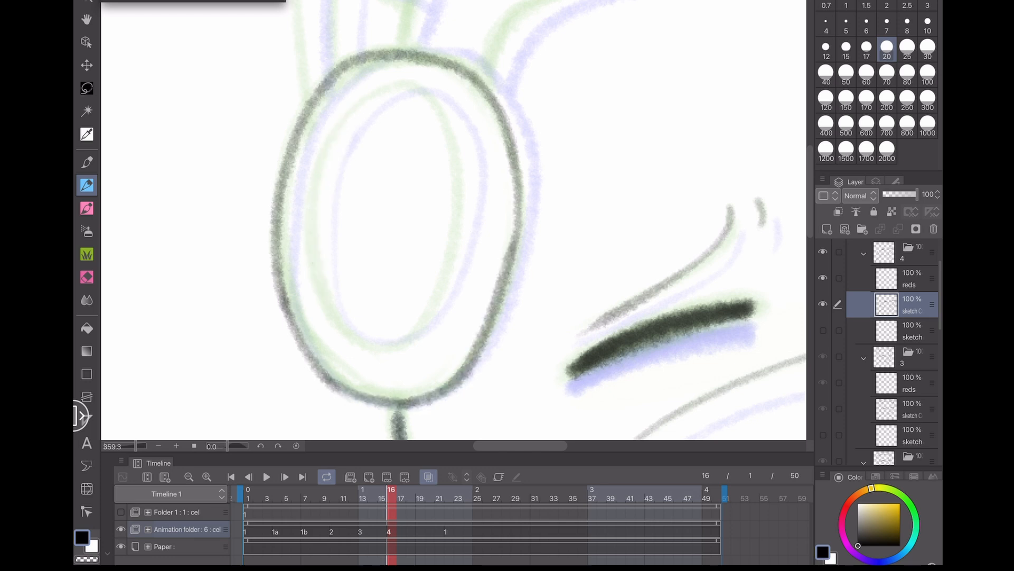
mouse_move(311, 214)
mouse_down()
mouse_move(374, 339)
mouse_move(457, 251)
mouse_move(441, 108)
mouse_move(341, 115)
mouse_move(311, 261)
mouse_move(265, 138)
mouse_move(386, 127)
mouse_up()
scroll(208, 398, down, 3)
scroll(454, 219, up, 2)
mouse_move(286, 242)
mouse_down()
mouse_move(292, 188)
mouse_move(345, 193)
mouse_up()
- Draw the inner and outer arcs of the headphone band across the top of the head on cel 4
scroll(454, 220, right, 3)
mouse_move(319, 258)
mouse_down()
mouse_move(348, 214)
mouse_move(421, 188)
mouse_move(595, 178)
mouse_move(647, 184)
mouse_move(676, 211)
mouse_up()
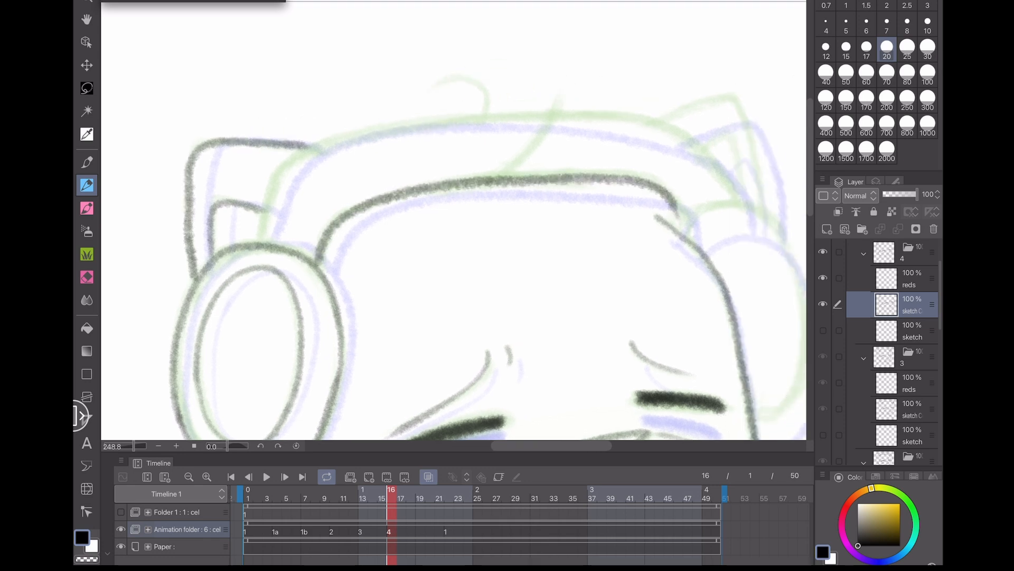
drag(297, 346, 207, 339)
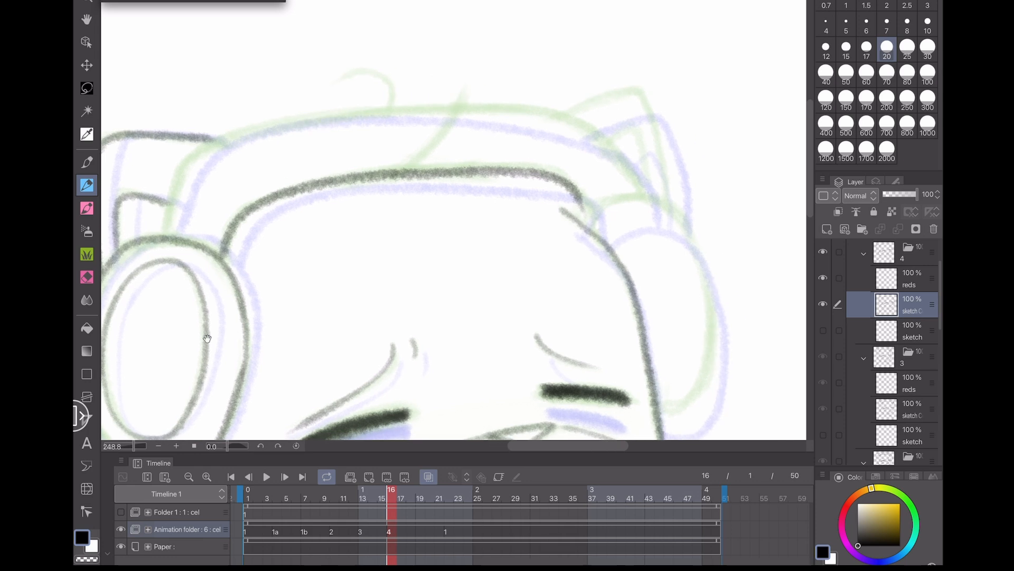
mouse_move(634, 177)
mouse_down()
mouse_move(604, 137)
mouse_move(544, 112)
mouse_move(363, 111)
mouse_move(223, 138)
mouse_move(186, 159)
mouse_move(161, 239)
mouse_up()
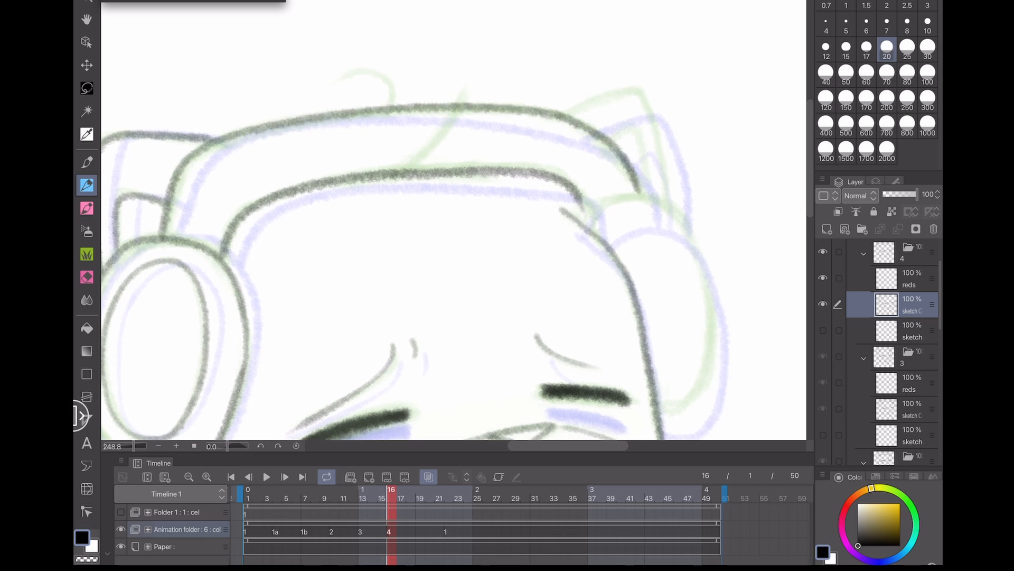
drag(422, 275, 370, 244)
- Draw the right headphone ear cup and the right cat ear on cel 4, undoing several strokes
mouse_move(607, 375)
mouse_down()
mouse_move(646, 354)
mouse_move(656, 254)
mouse_up()
key(ctrl+z)
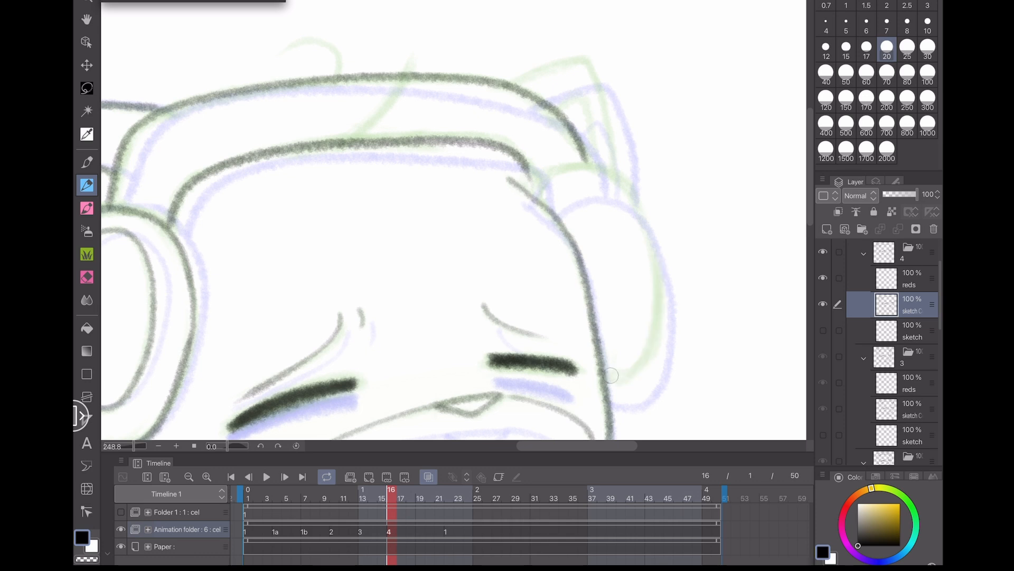
mouse_move(611, 375)
mouse_down()
mouse_move(658, 326)
mouse_move(653, 252)
mouse_move(633, 195)
mouse_move(593, 162)
mouse_move(536, 197)
mouse_up()
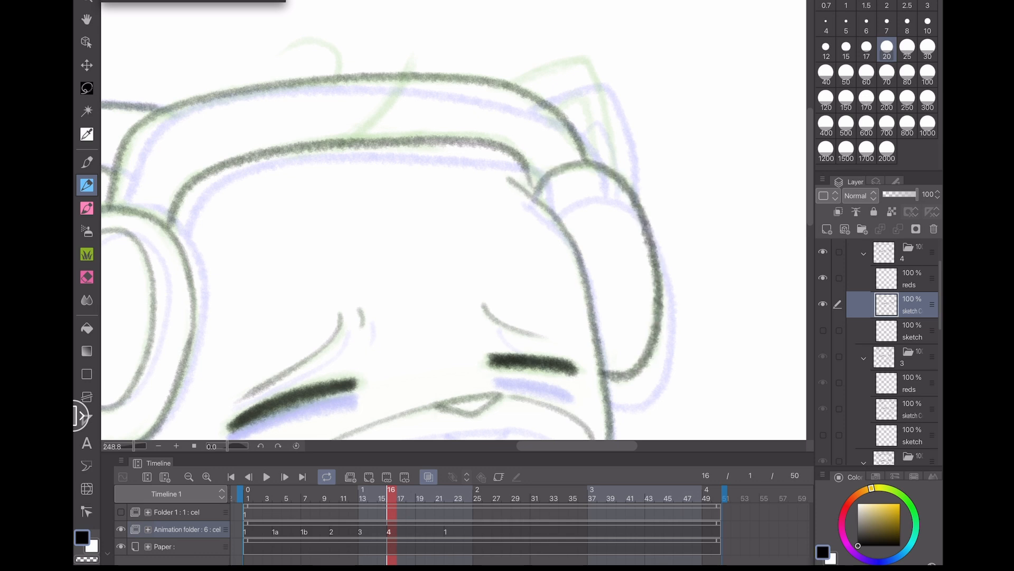
mouse_move(617, 168)
mouse_down()
mouse_move(582, 56)
mouse_move(515, 84)
mouse_move(590, 119)
mouse_move(593, 159)
mouse_up()
drag(523, 163, 512, 179)
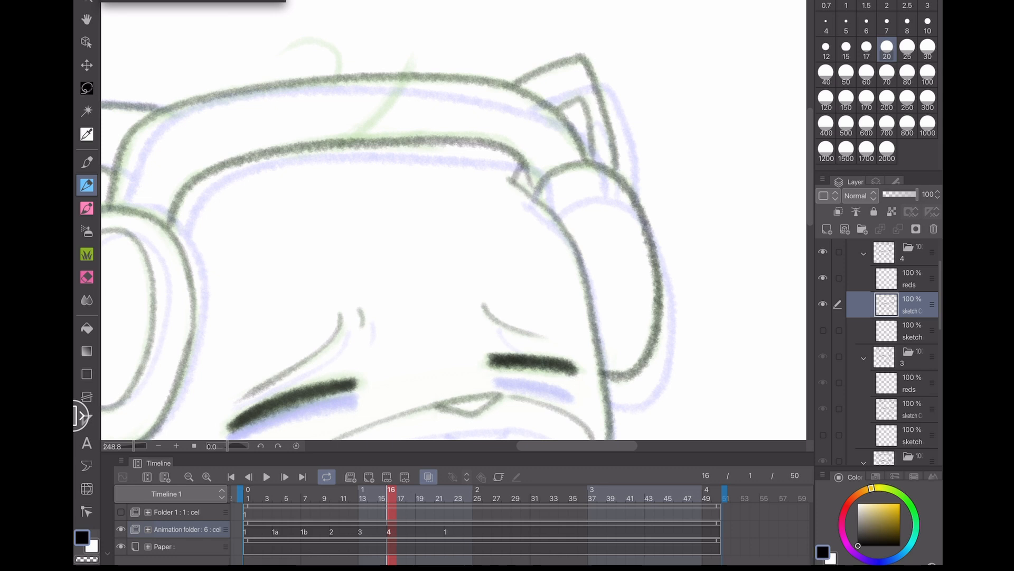
key(ctrl+z)
key(ctrl+z)
mouse_move(558, 112)
mouse_down()
mouse_move(588, 121)
mouse_move(595, 155)
mouse_up()
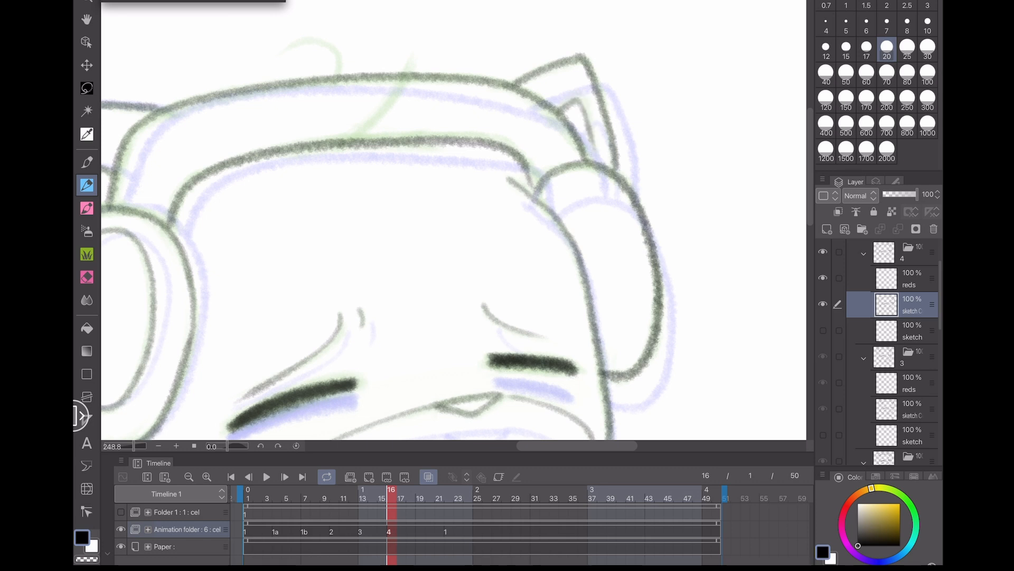
drag(523, 164, 514, 183)
drag(137, 435, 261, 382)
scroll(206, 296, down, 3)
- Lasso-select the whole head on cel 4 and nudge it slightly with a transform
key(m)
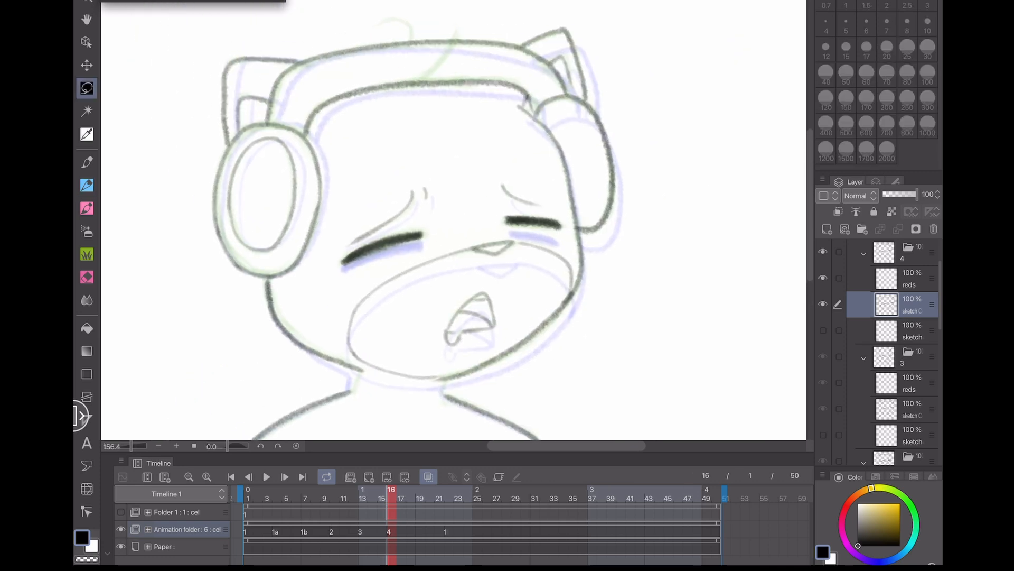
mouse_move(352, 374)
mouse_down()
mouse_move(218, 315)
mouse_move(195, 50)
mouse_move(704, 210)
mouse_move(561, 394)
mouse_move(425, 395)
mouse_up()
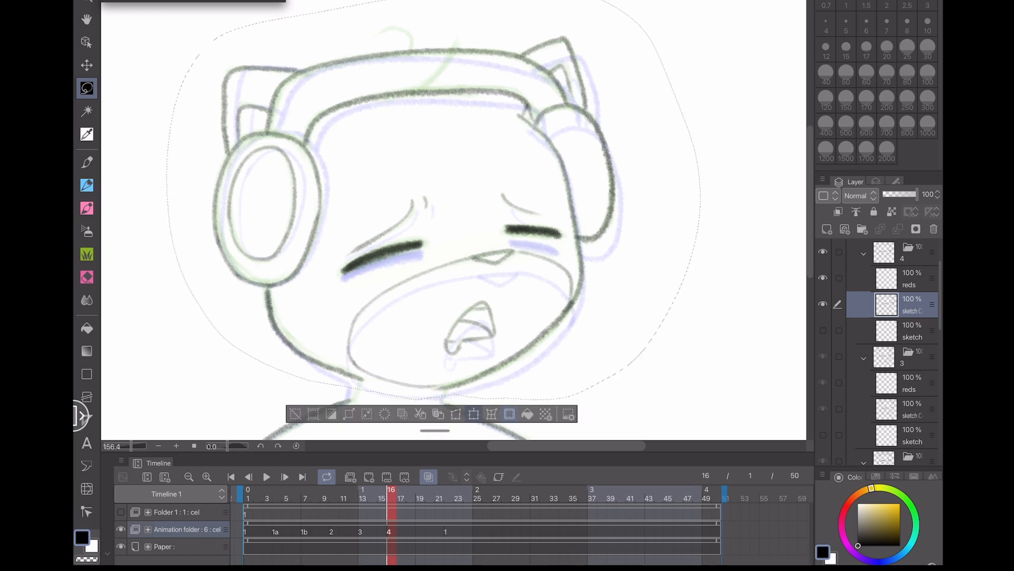
key(ctrl+t)
drag(433, 191, 435, 197)
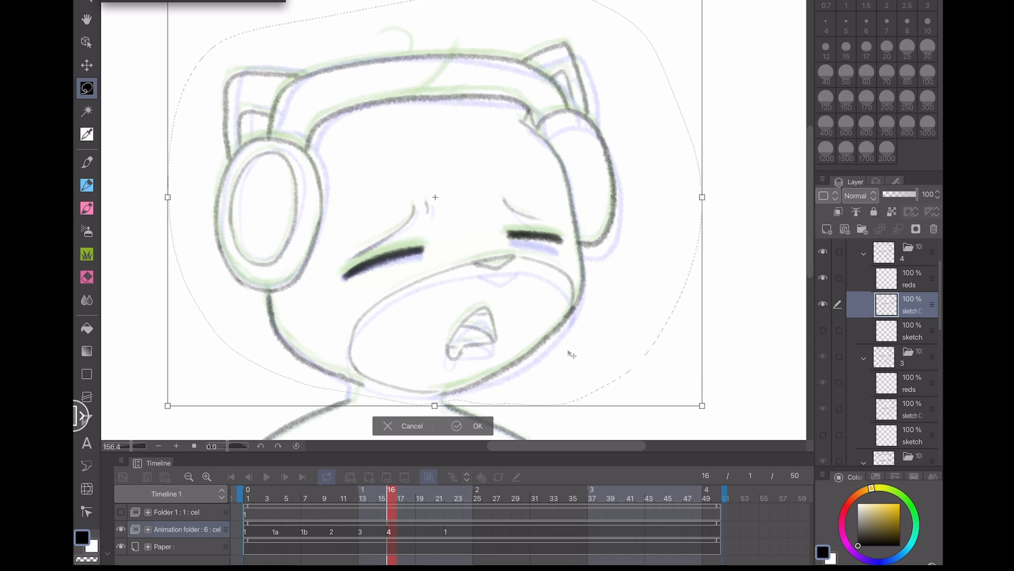
click(457, 425)
click(297, 414)
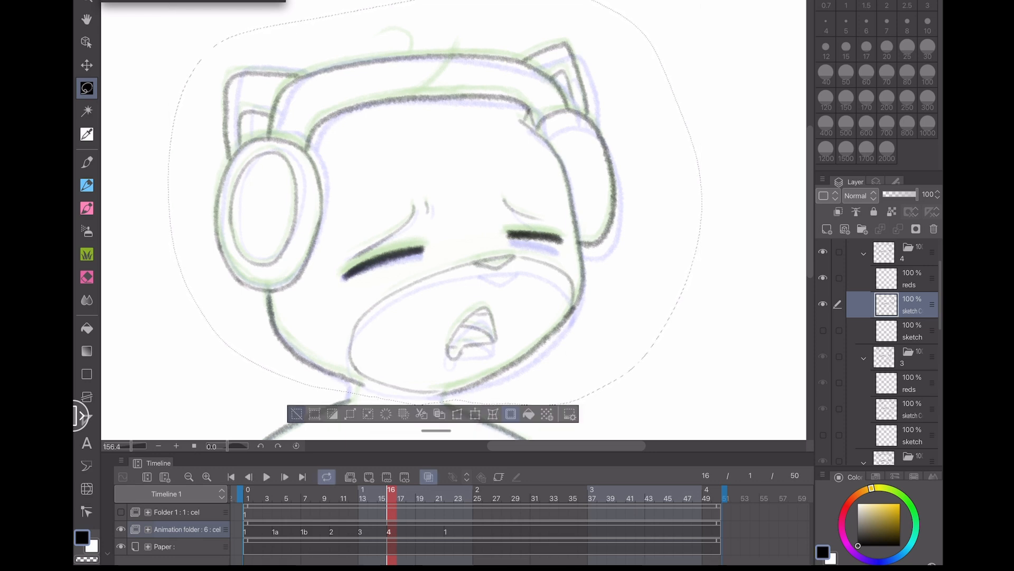
- Flip between cels 3, 4 and 1 on the timeline to compare the in-between pose
click(362, 498)
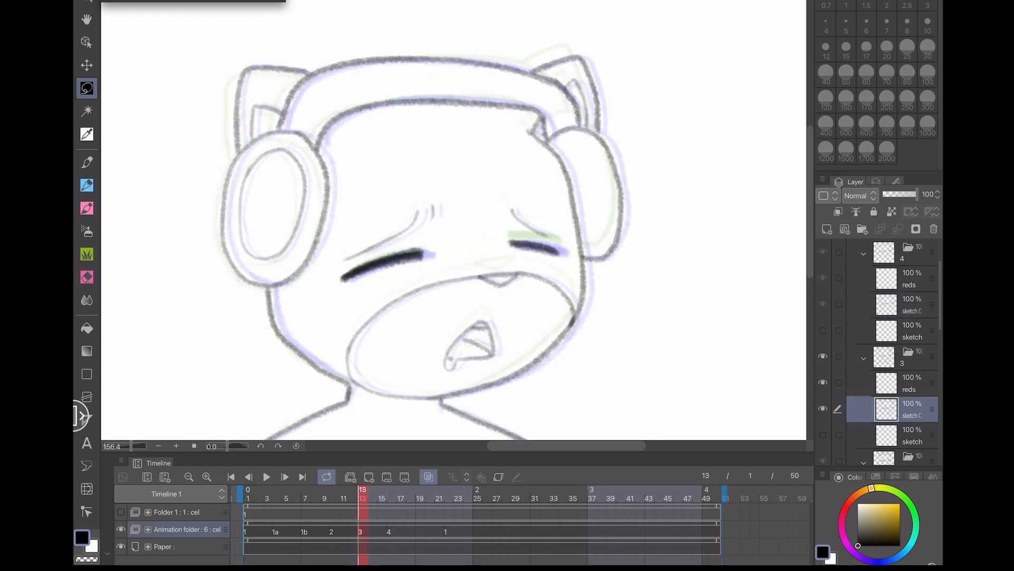
click(391, 498)
click(449, 497)
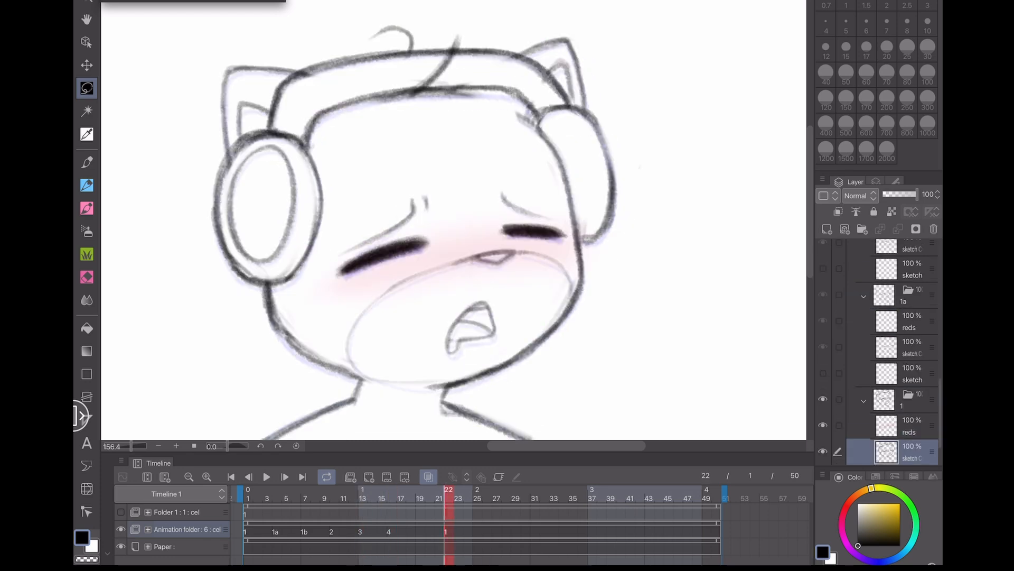
click(391, 497)
click(363, 497)
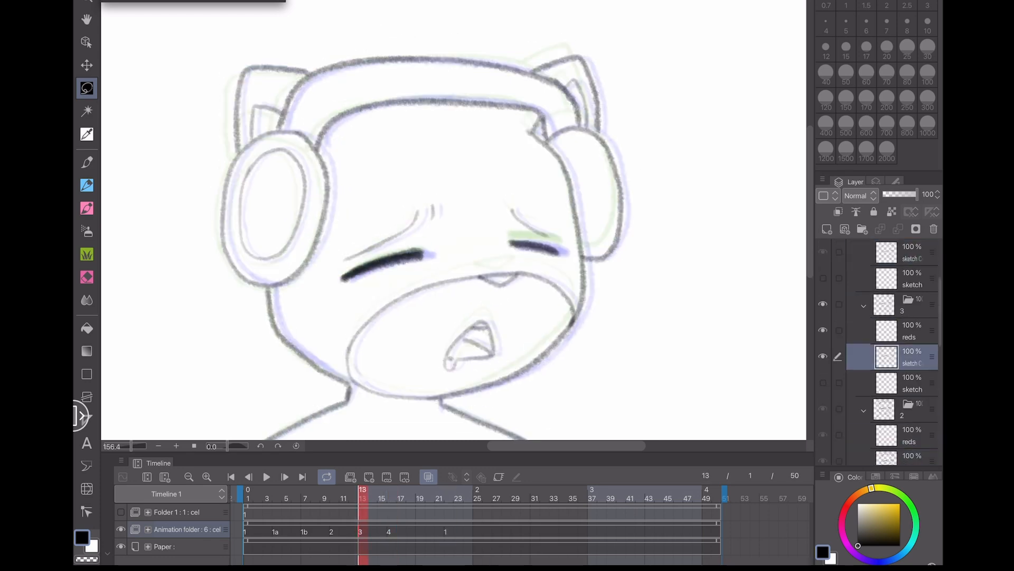
click(391, 497)
- Reselect the head on cel 4, nudge it slightly with a transform, confirm and deselect
scroll(454, 238, down, 2)
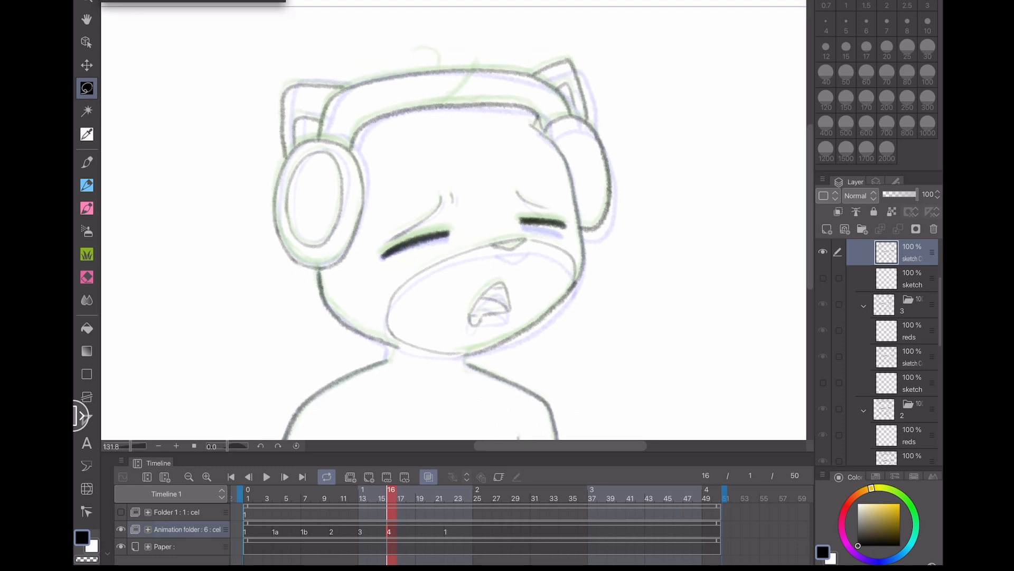
mouse_move(389, 358)
mouse_down()
mouse_move(261, 306)
mouse_move(258, 46)
mouse_move(682, 143)
mouse_move(585, 344)
mouse_move(459, 357)
mouse_up()
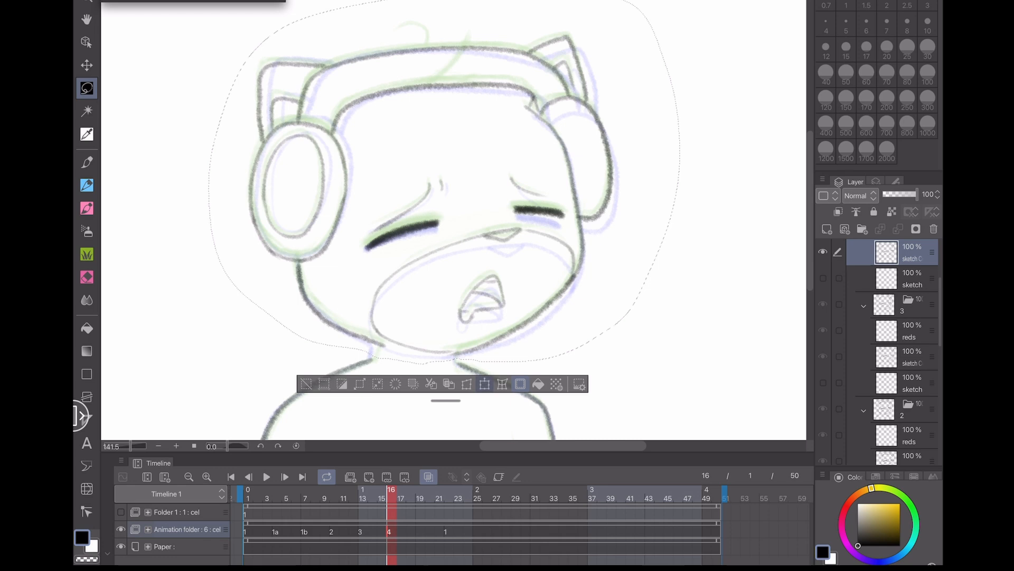
click(484, 384)
drag(711, 224, 710, 229)
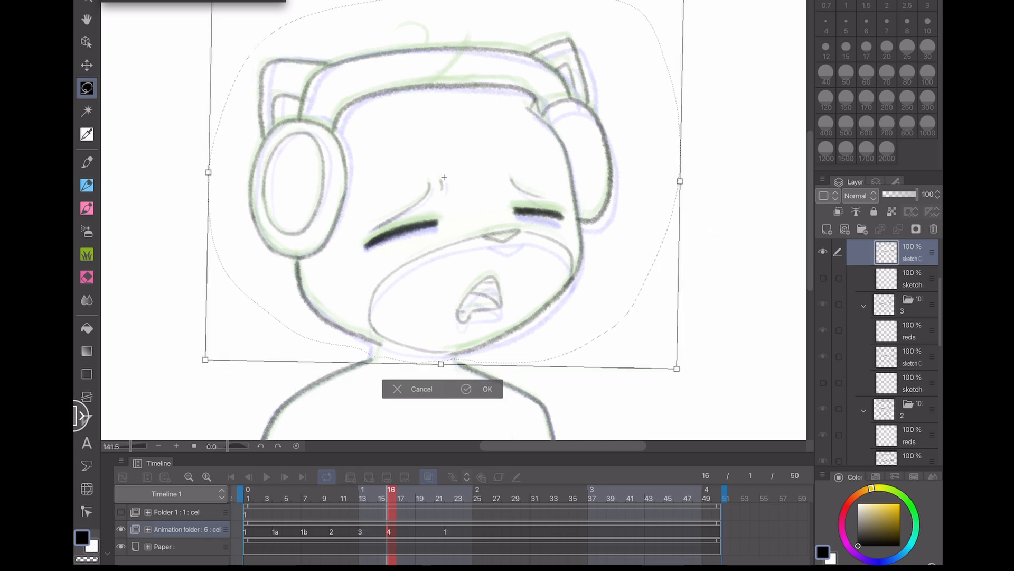
drag(588, 322, 587, 322)
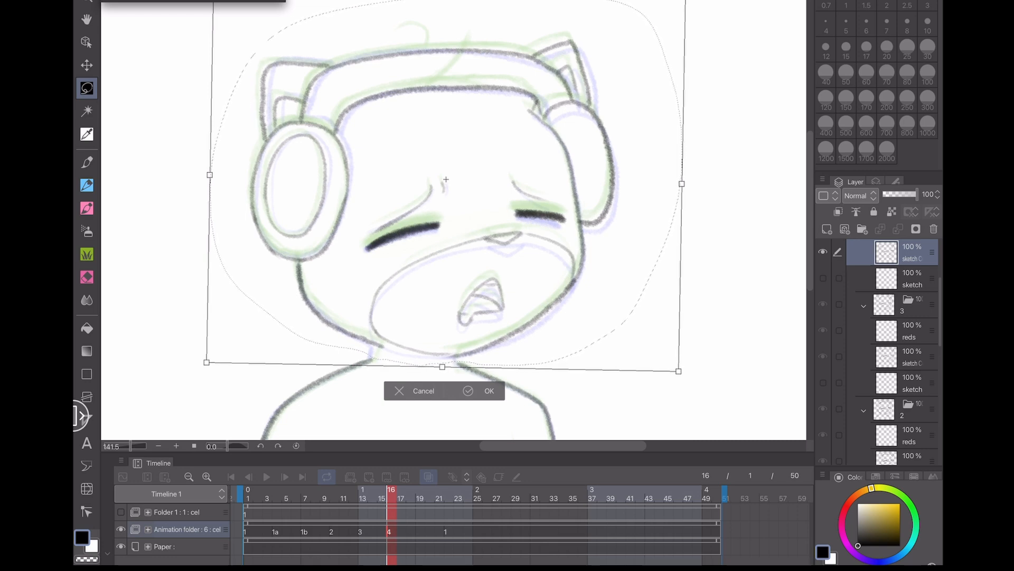
key(Return)
key(ctrl+d)
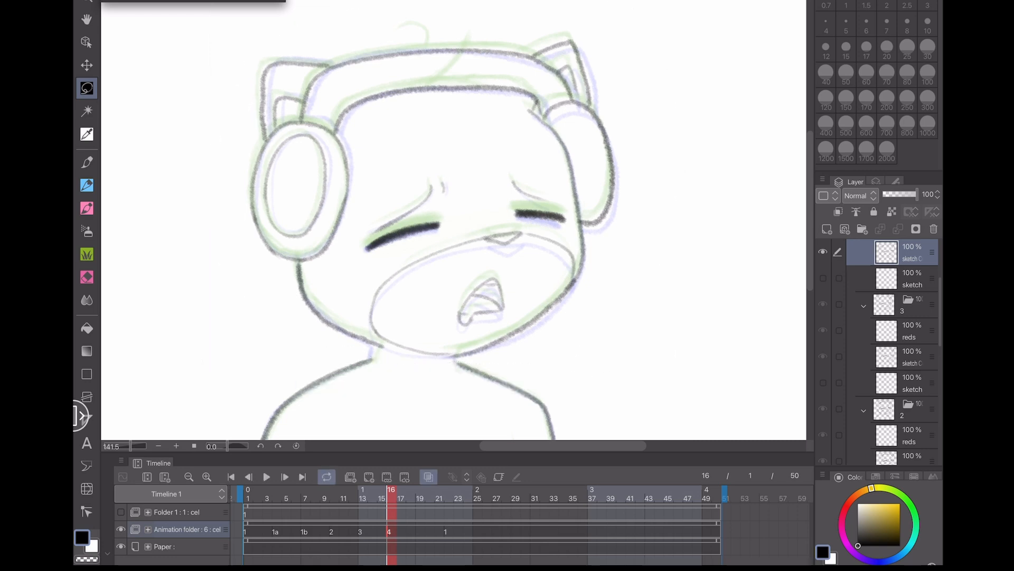
- Turn off onion skin and flip between cels 3, 4 and 1 to check the motion
click(363, 497)
click(402, 498)
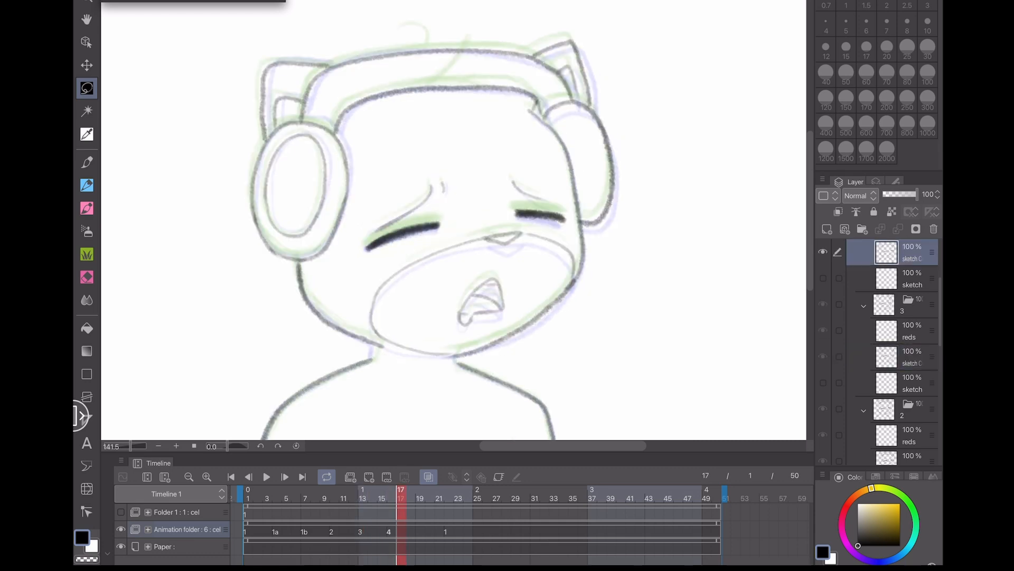
click(428, 477)
click(363, 498)
click(401, 497)
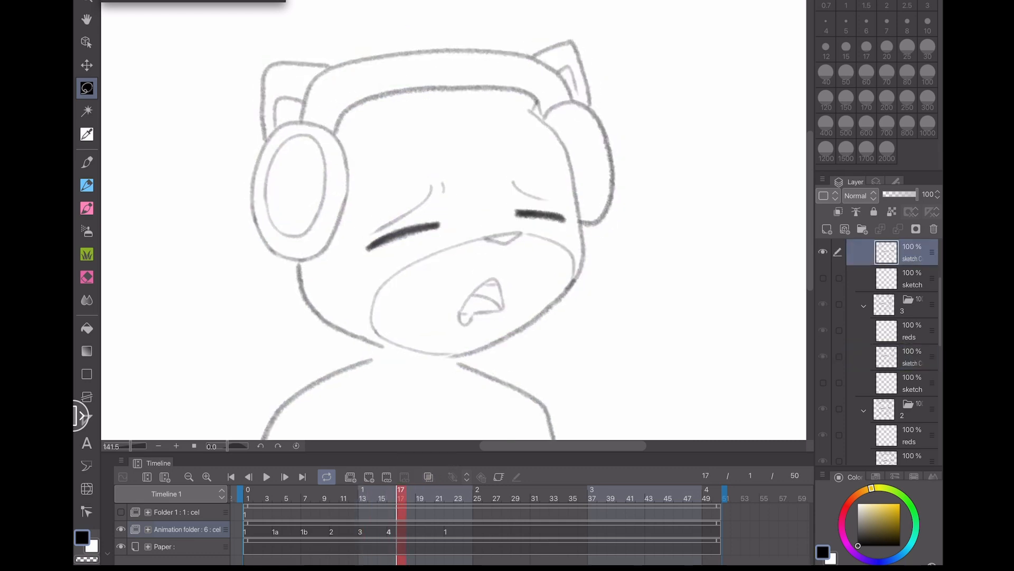
click(449, 498)
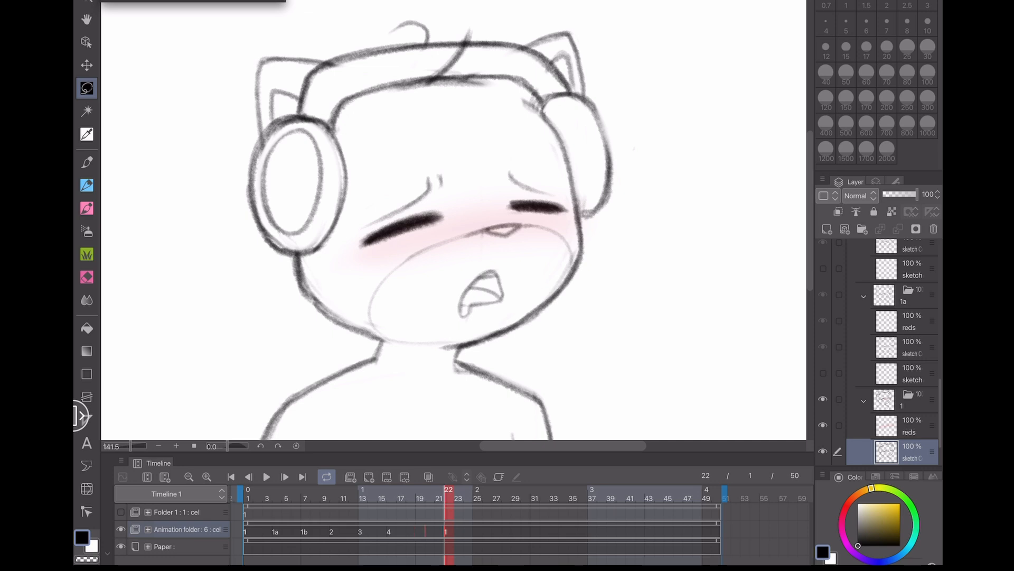
click(420, 498)
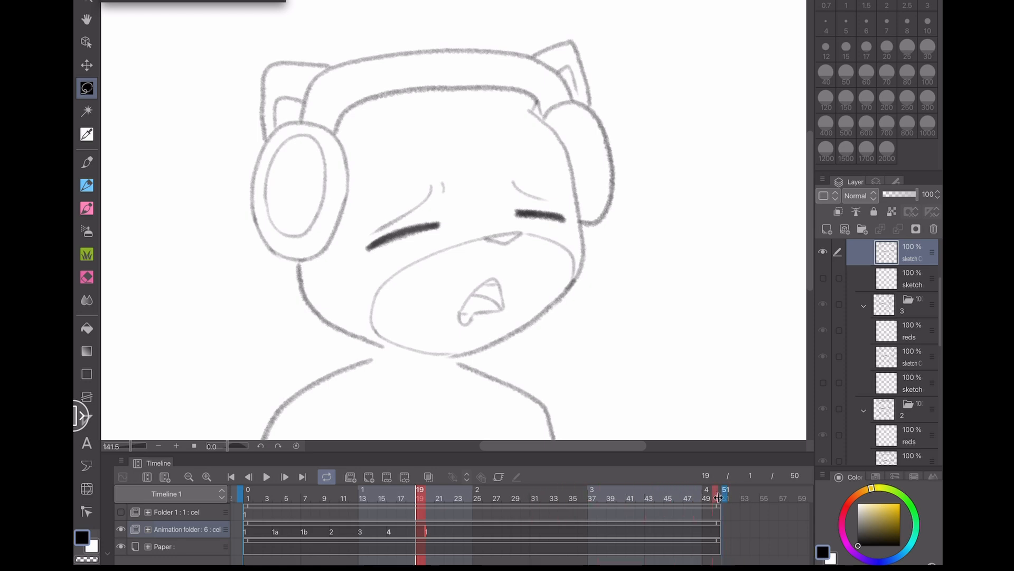
- Set the playback end to frame 18 and play the animation from frame 1
drag(726, 498, 418, 499)
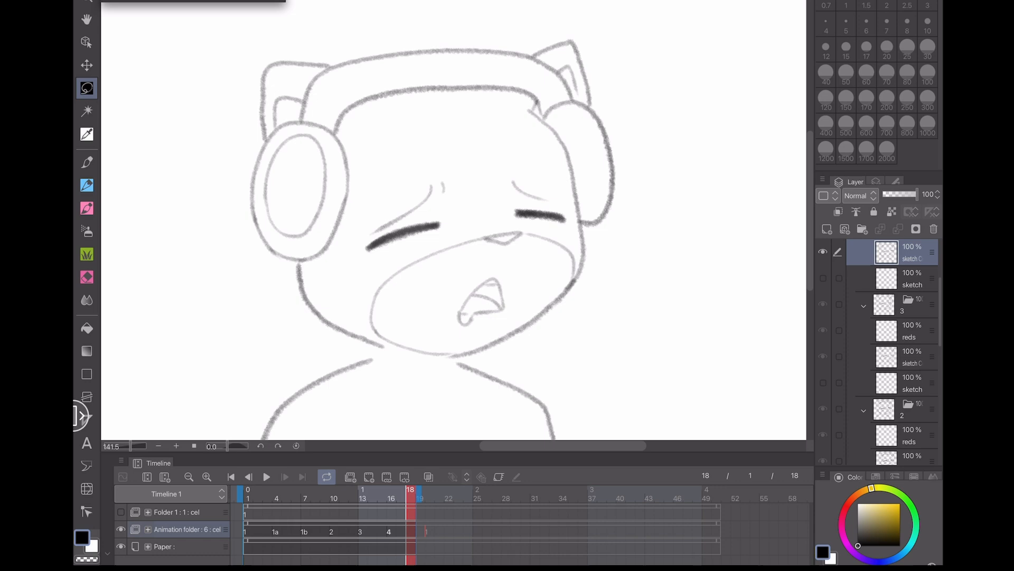
click(248, 497)
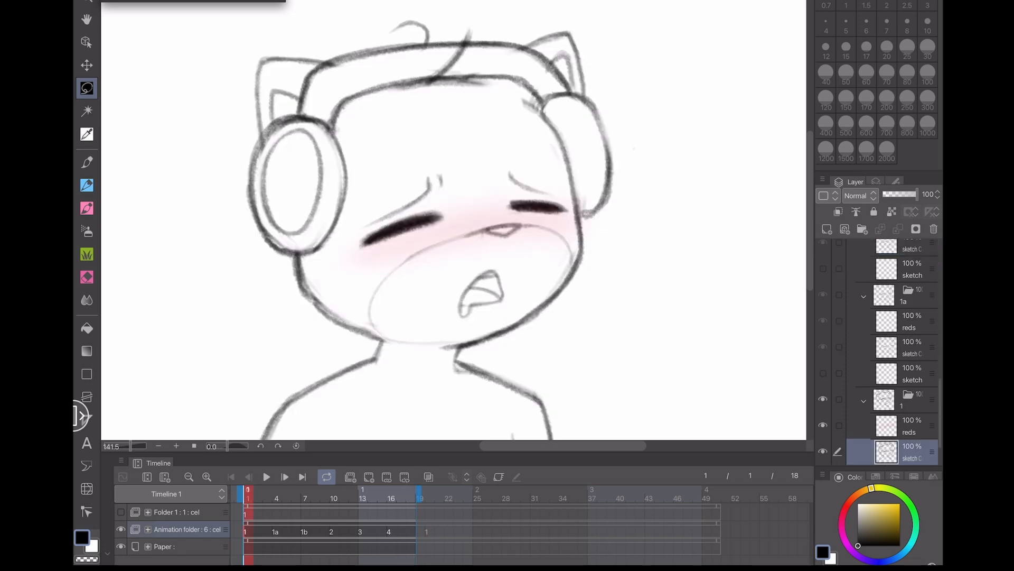
scroll(456, 212, down, 4)
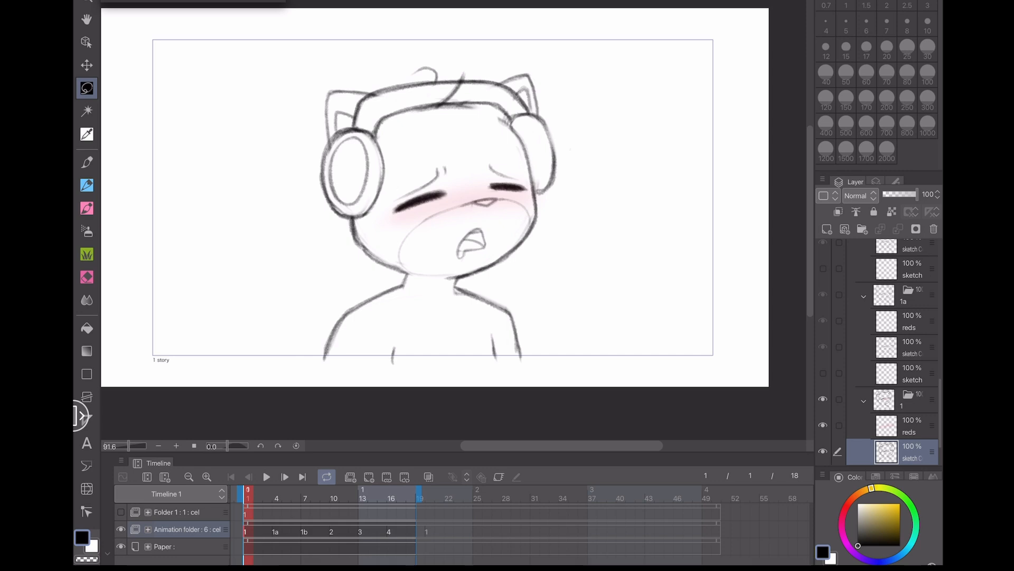
scroll(456, 212, up, 1)
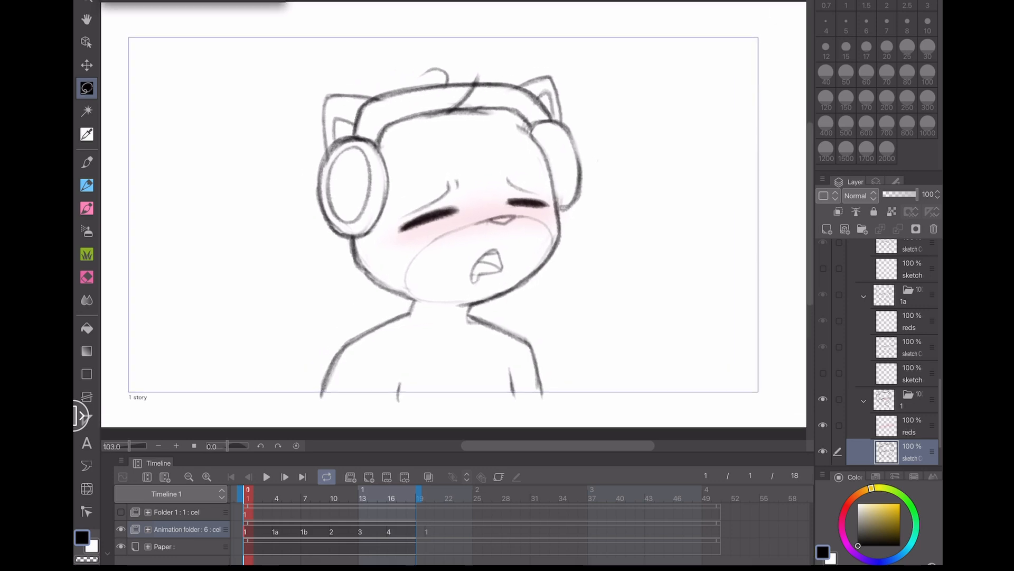
click(266, 477)
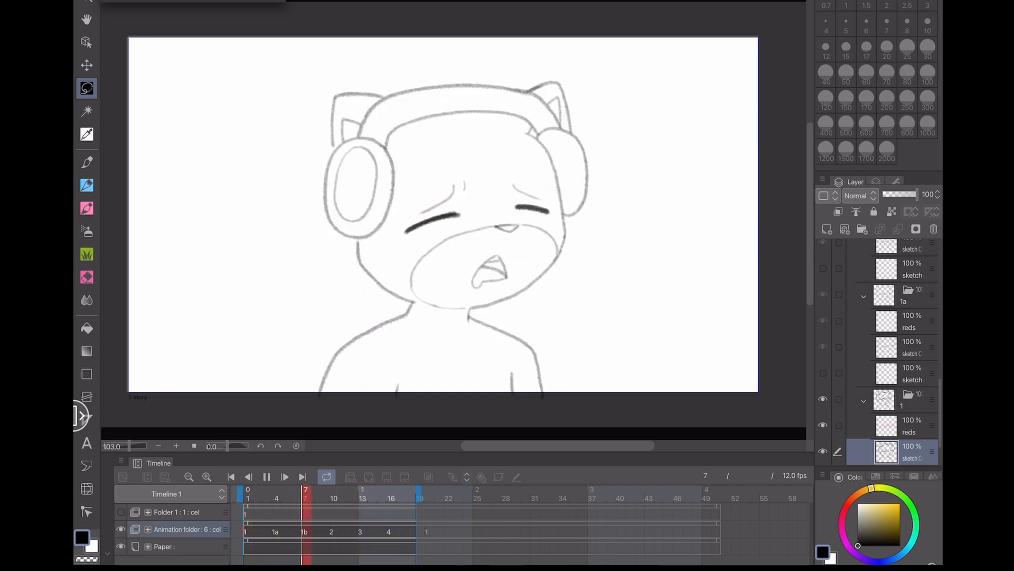
- Pause playback, briefly toggle onion skin on and off, and play the animation again
scroll(486, 174, up, 2)
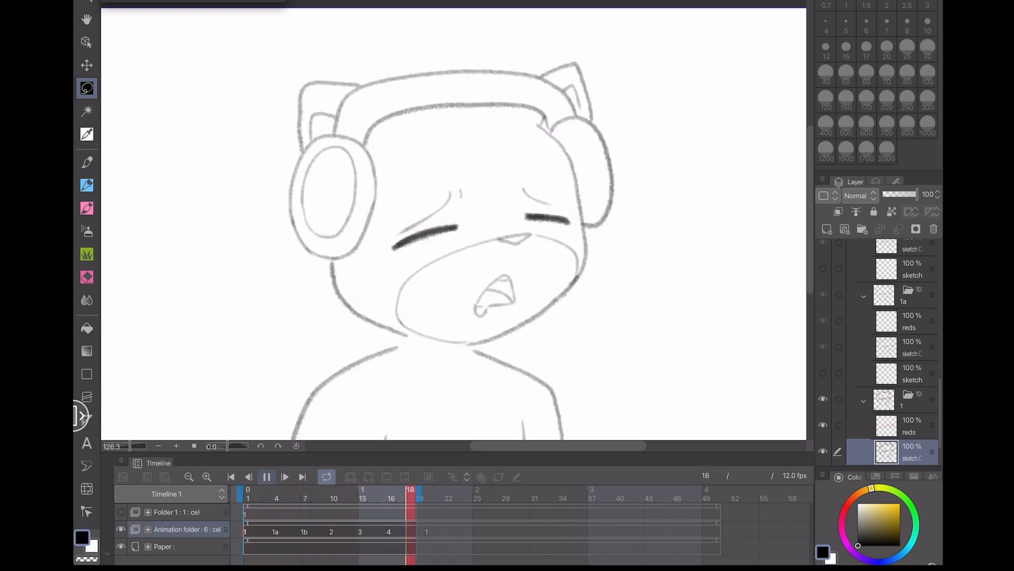
click(266, 477)
click(402, 494)
click(86, 185)
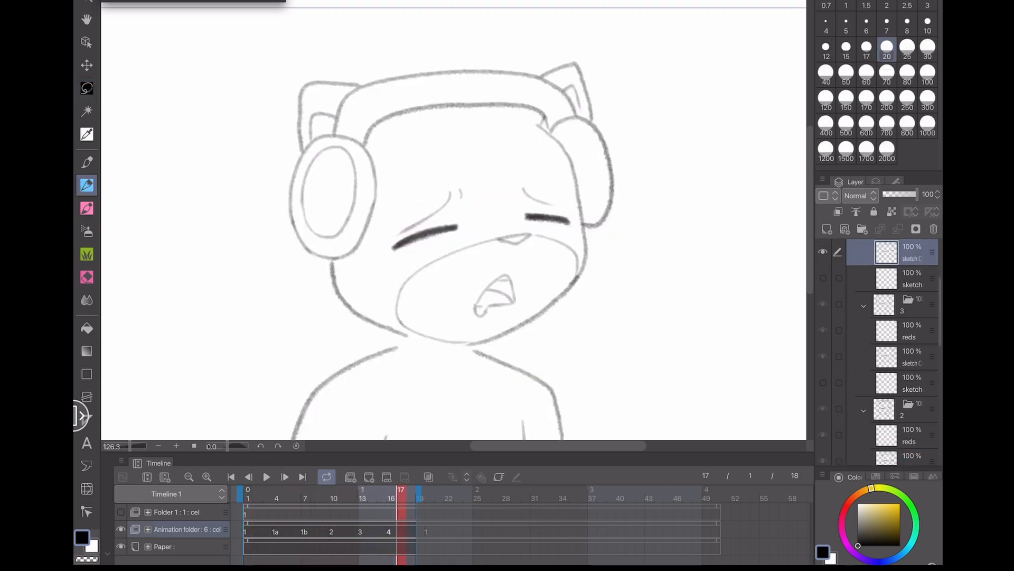
click(428, 476)
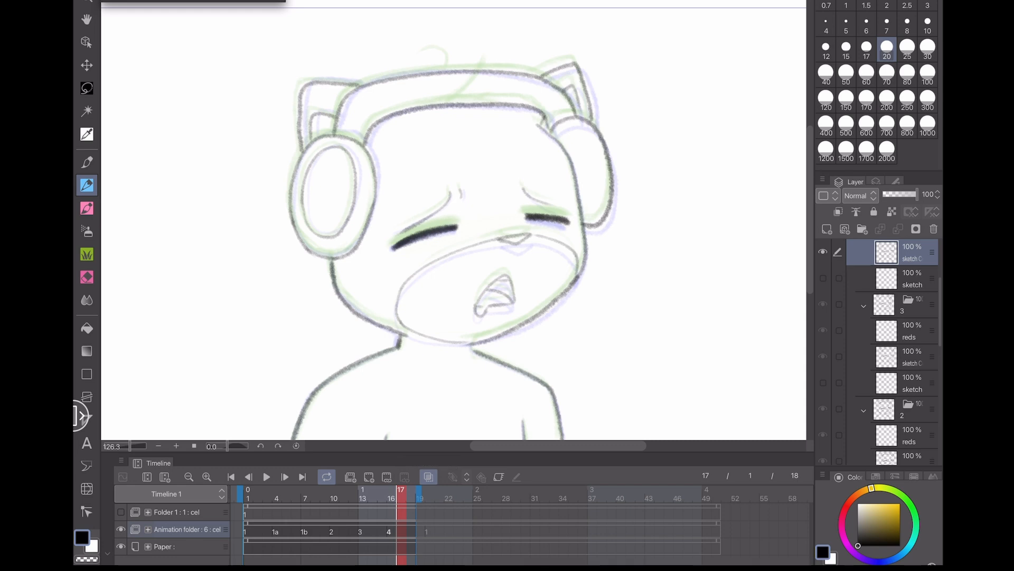
click(428, 477)
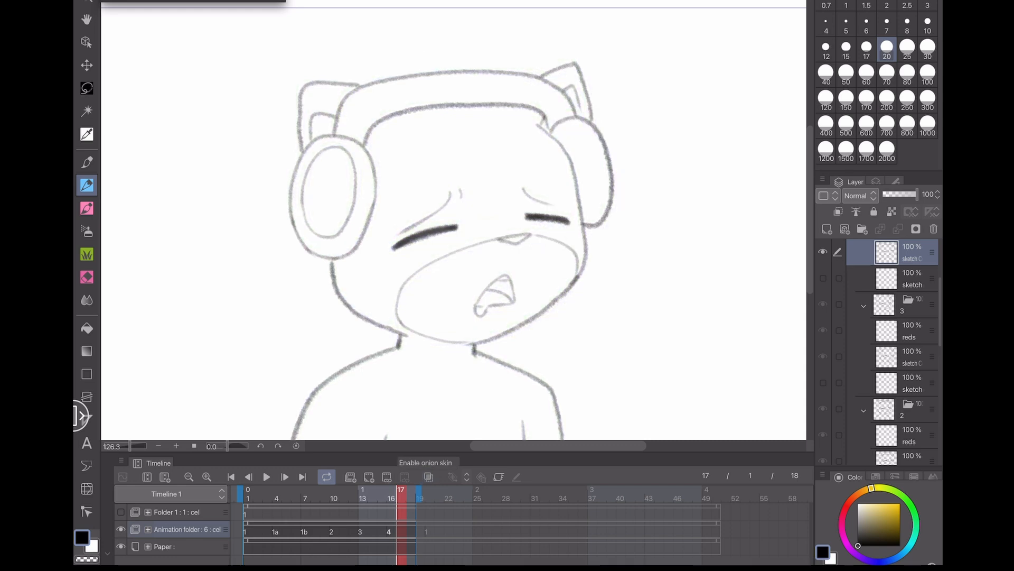
click(267, 477)
- Stop playback and flip between frames 1, 4 and 7 to compare cels 1, 1a and 1b
scroll(453, 227, down, 1)
scroll(454, 227, down, 1)
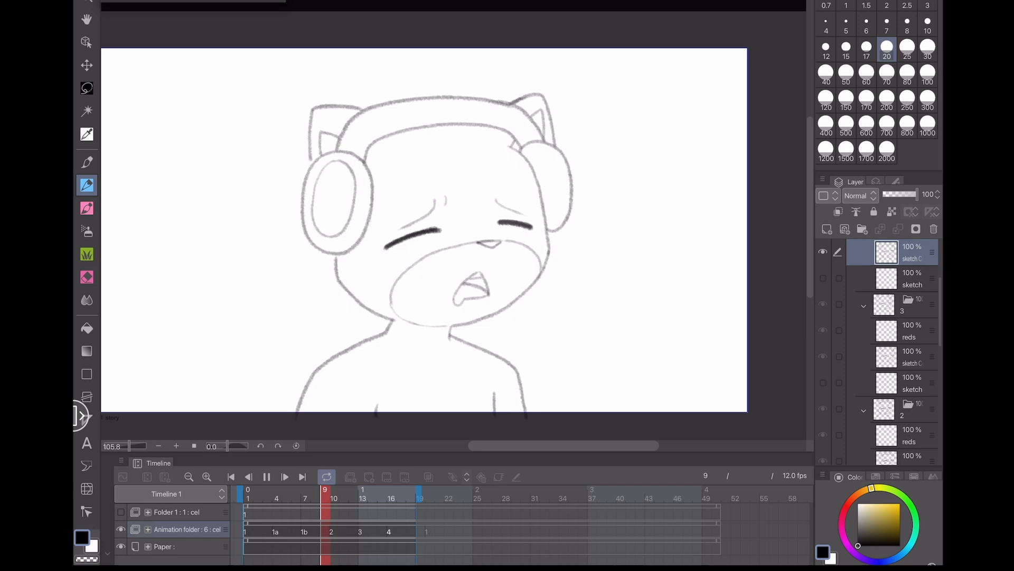
click(266, 476)
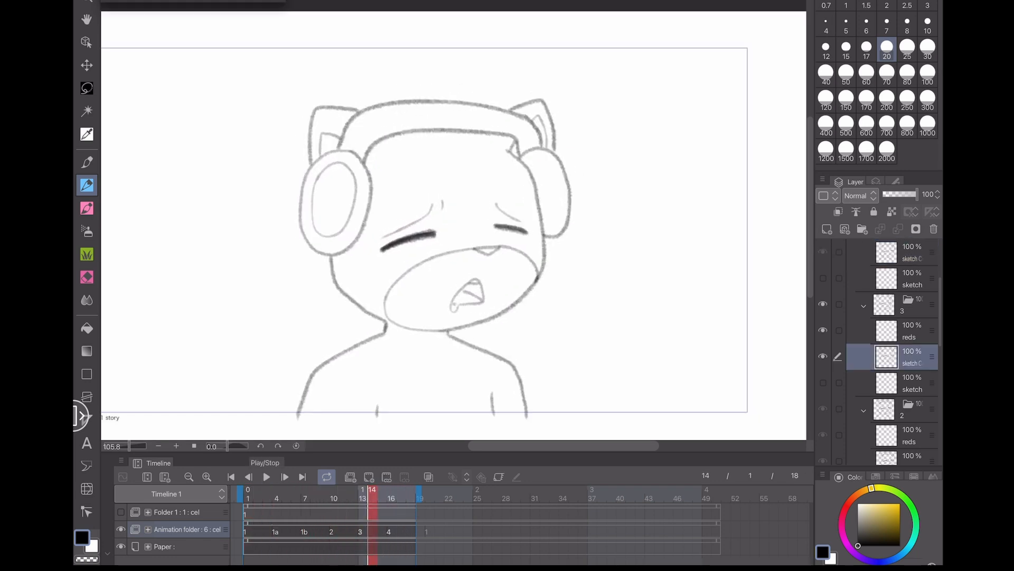
click(247, 498)
scroll(449, 227, down, 3)
scroll(449, 227, up, 2)
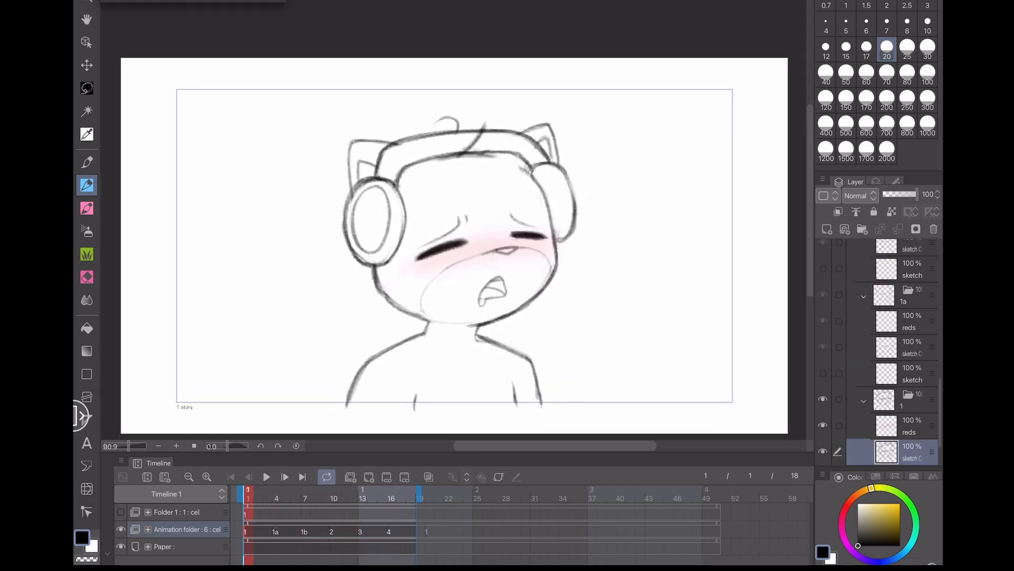
scroll(449, 227, down, 1)
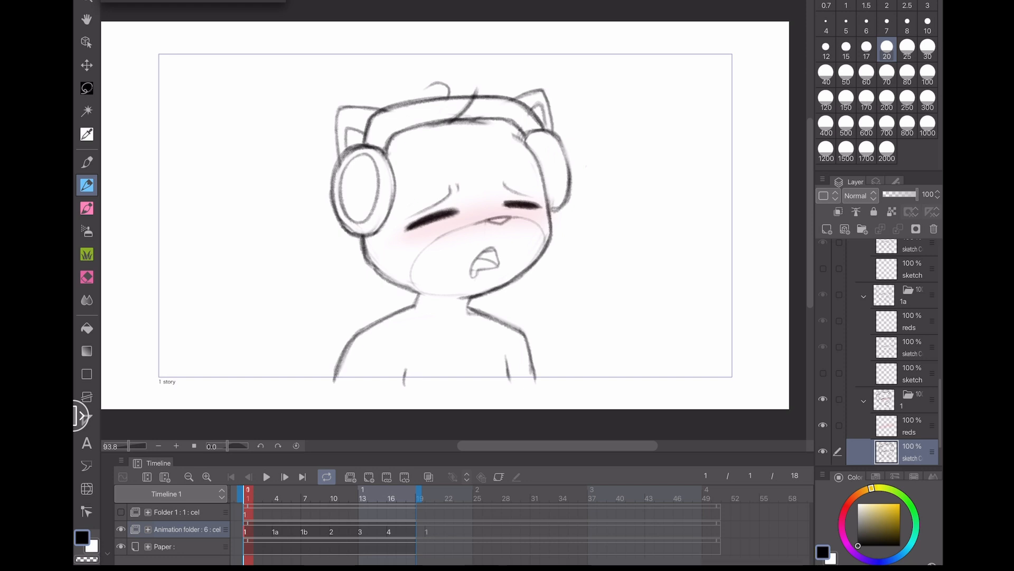
click(276, 532)
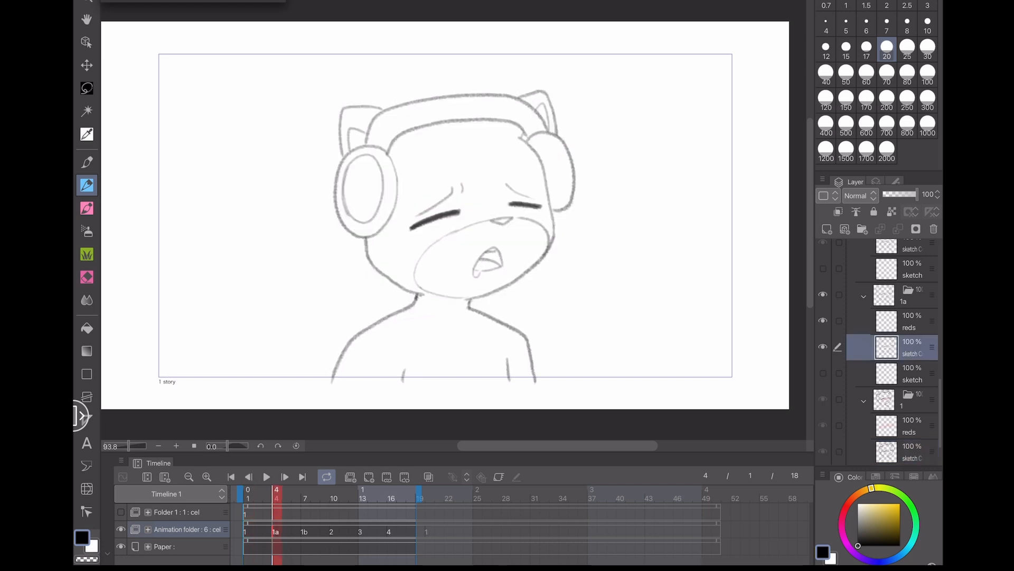
click(247, 498)
click(276, 498)
click(304, 498)
click(276, 498)
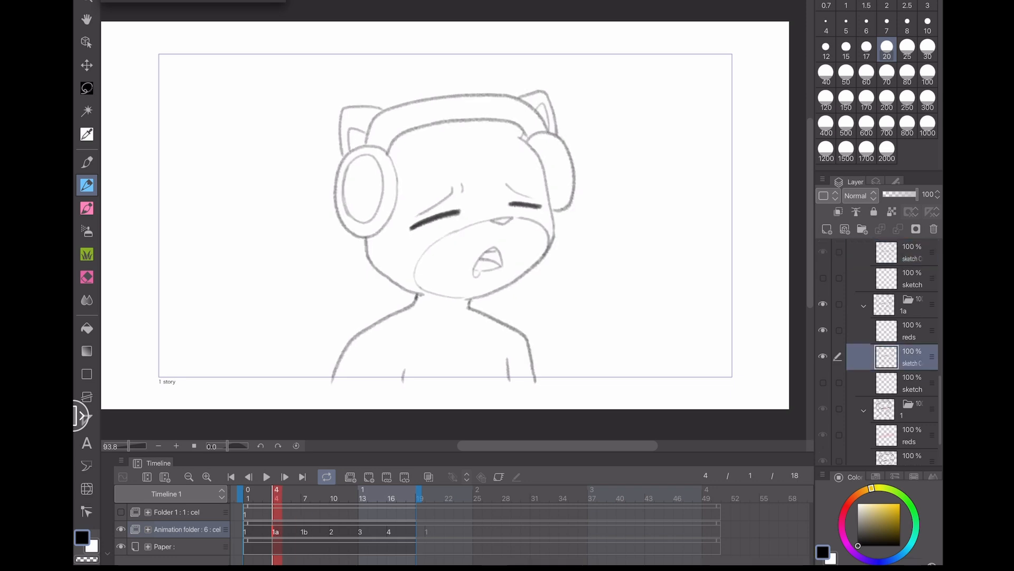
click(248, 498)
- Flip repeatedly between cels 1 and 1a, play the animation briefly, and return to cel 1a
scroll(454, 211, up, 5)
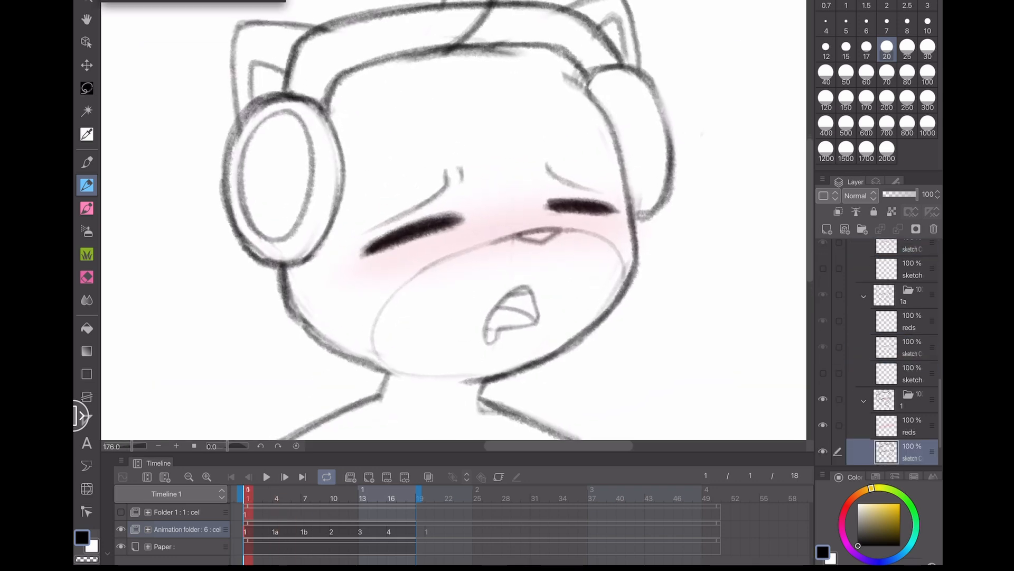
scroll(455, 212, down, 5)
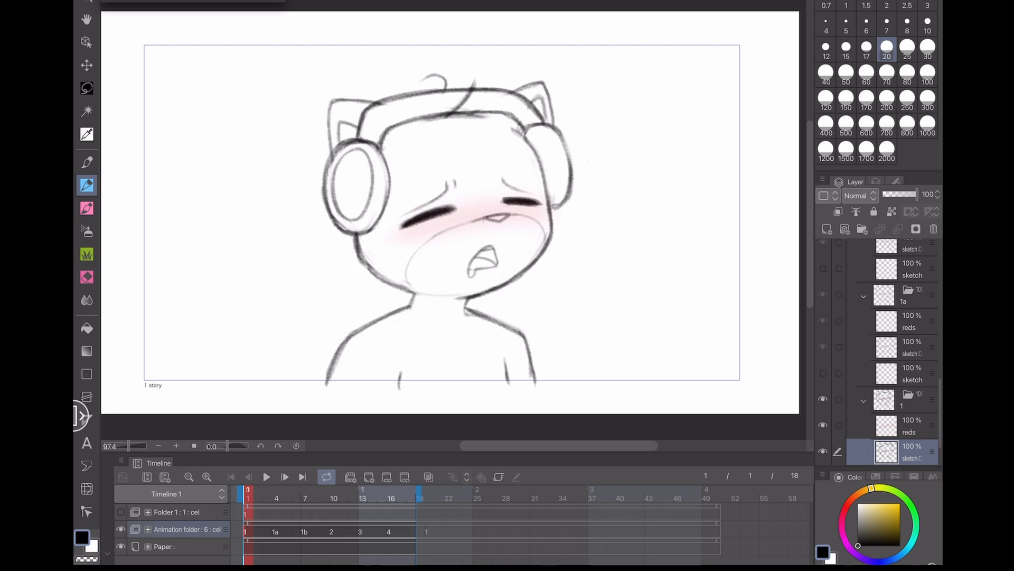
click(277, 498)
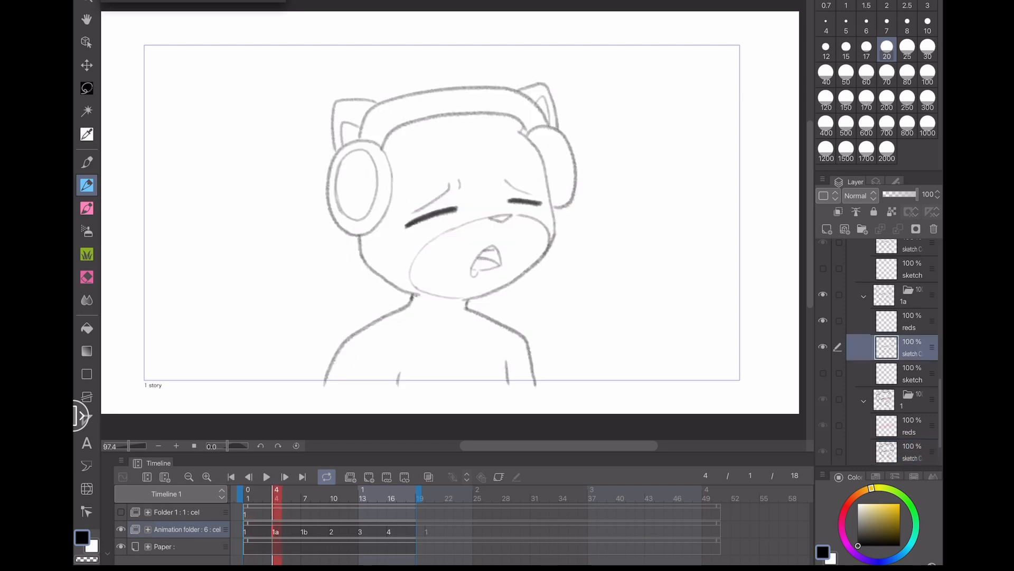
click(247, 498)
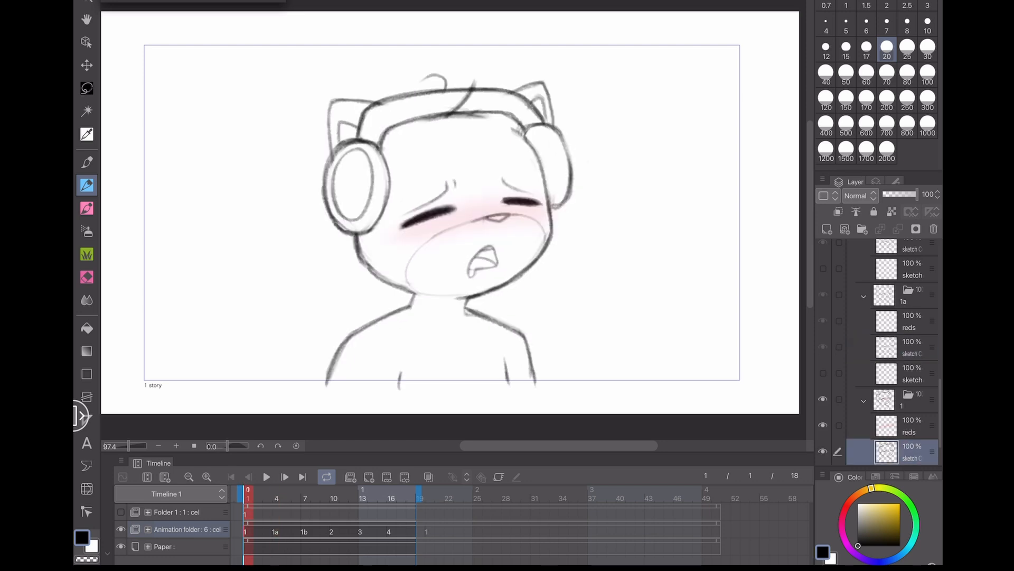
click(276, 498)
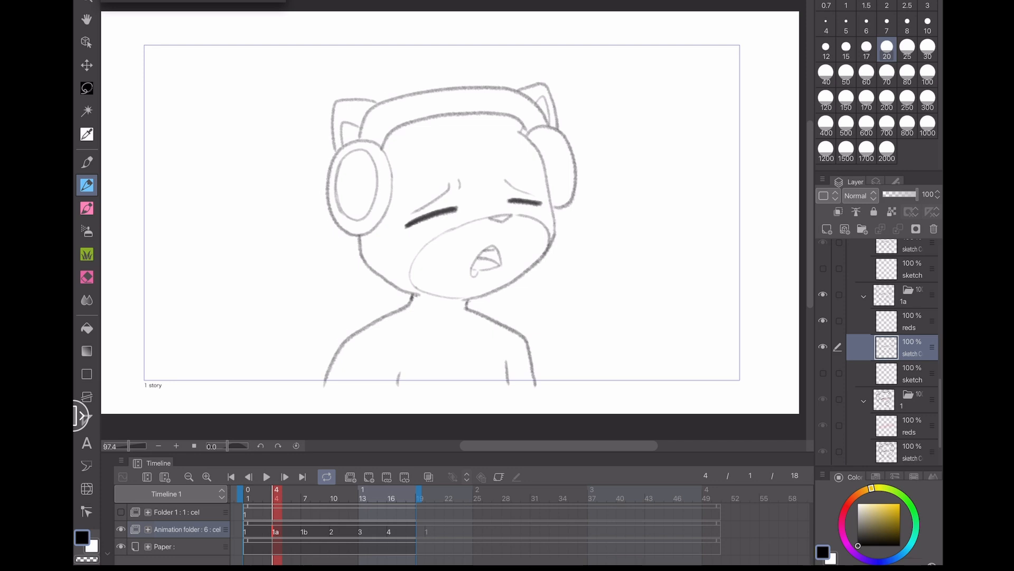
click(248, 531)
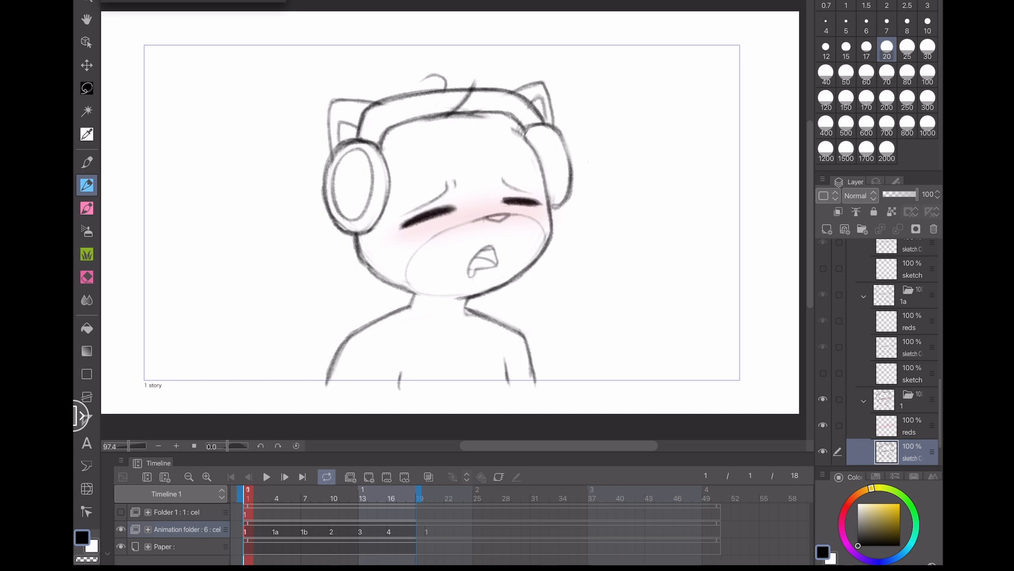
click(276, 531)
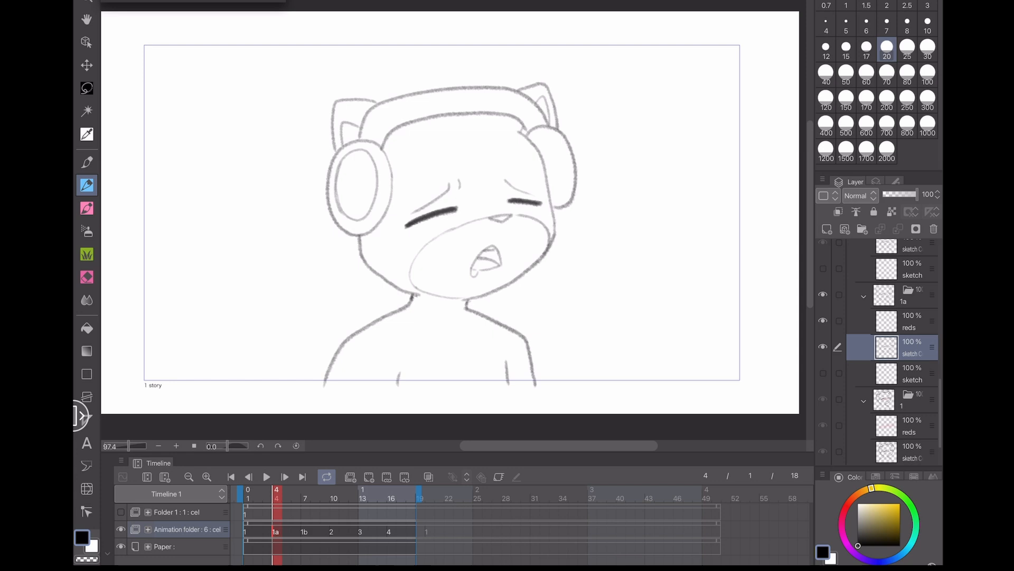
click(247, 531)
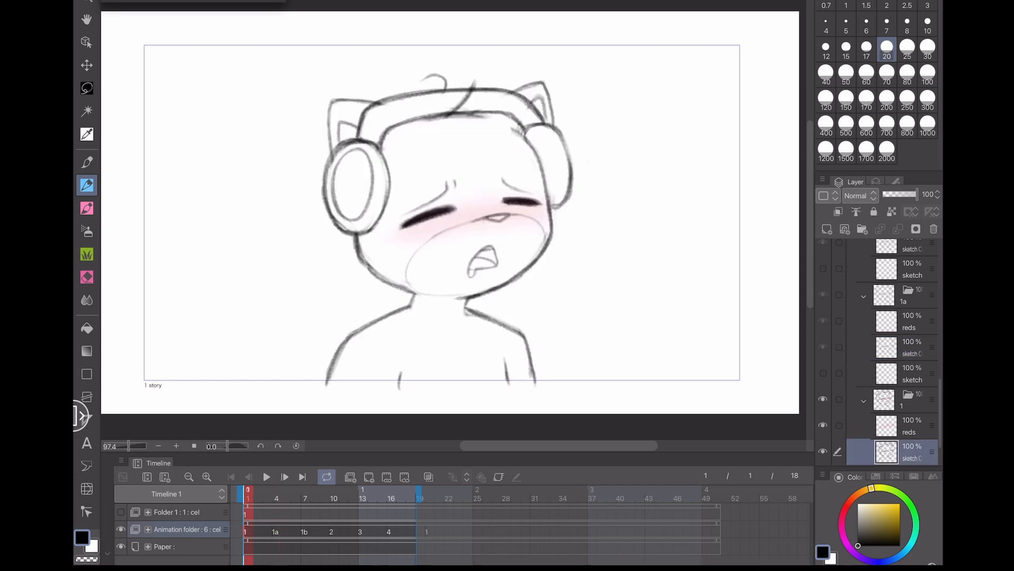
click(276, 531)
click(267, 476)
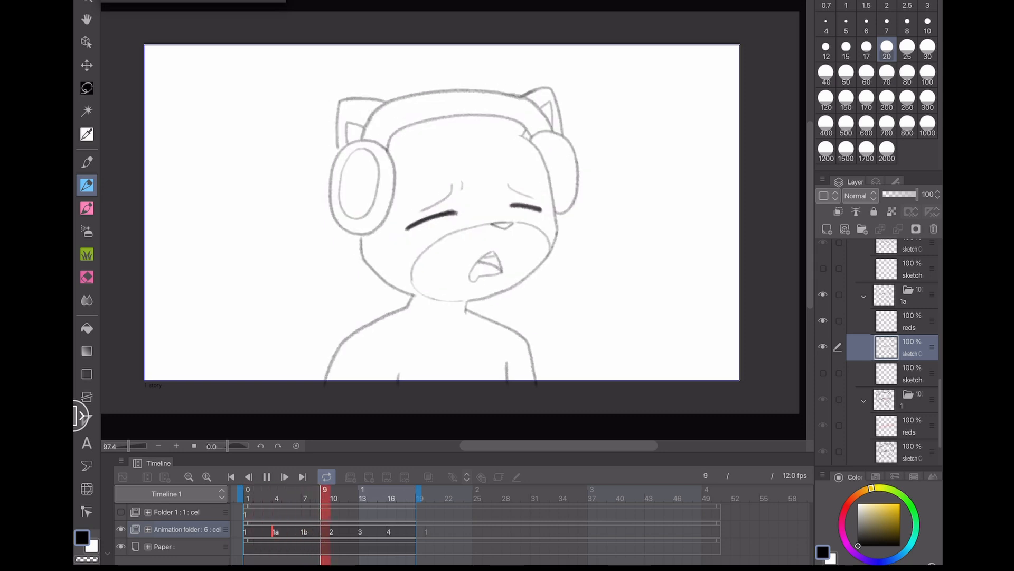
click(267, 477)
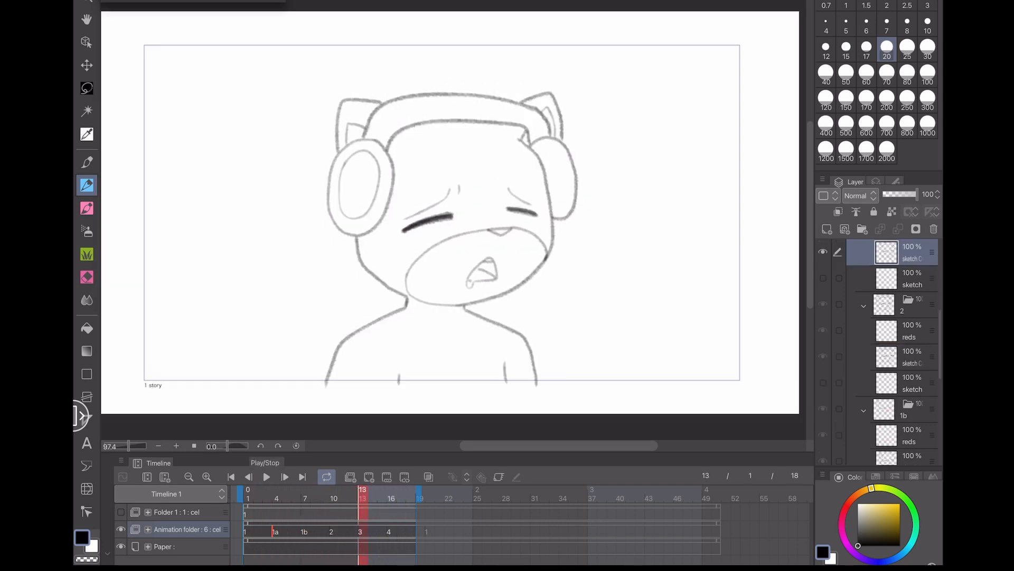
click(276, 531)
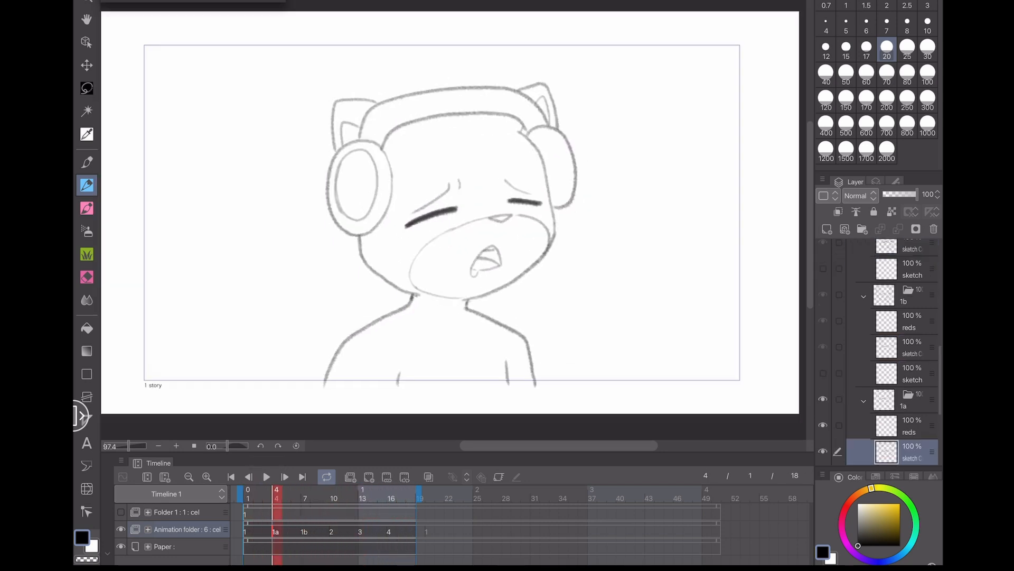
- Save the file and turn onion skin back on
key(ctrl+s)
click(429, 477)
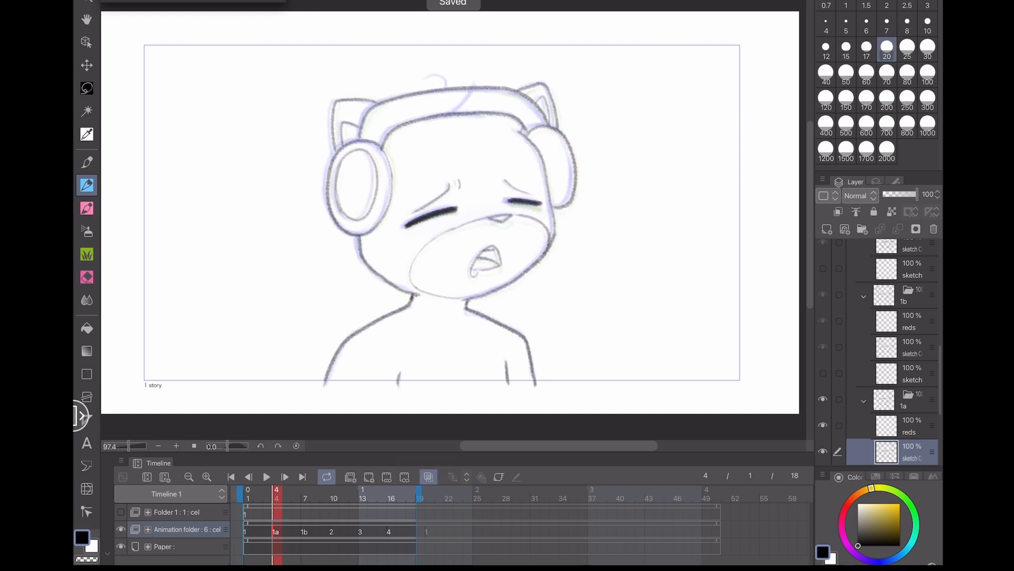
- Show Folder 1 with the head motion notes on frame 1
scroll(454, 219, up, 5)
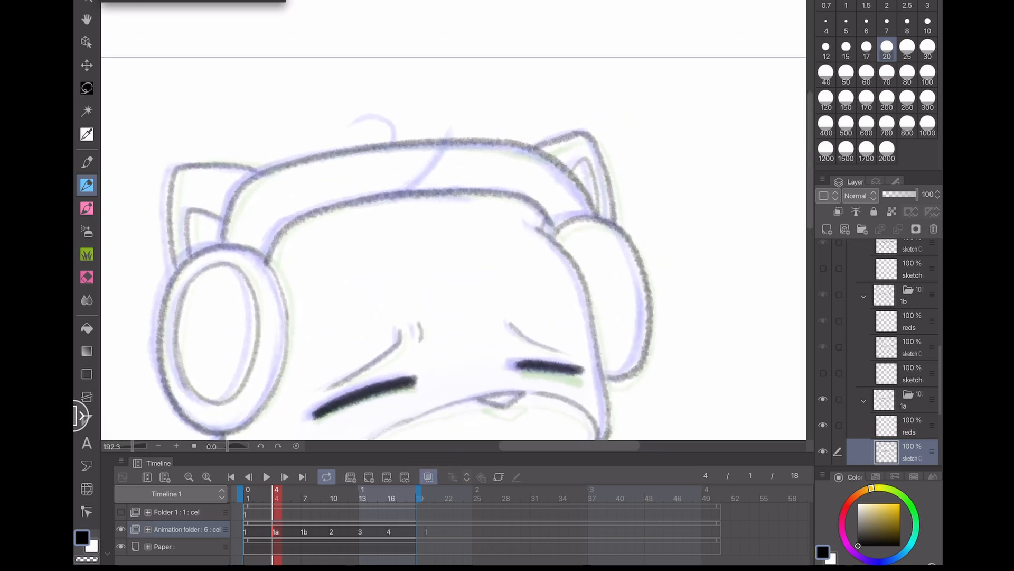
click(245, 514)
click(121, 512)
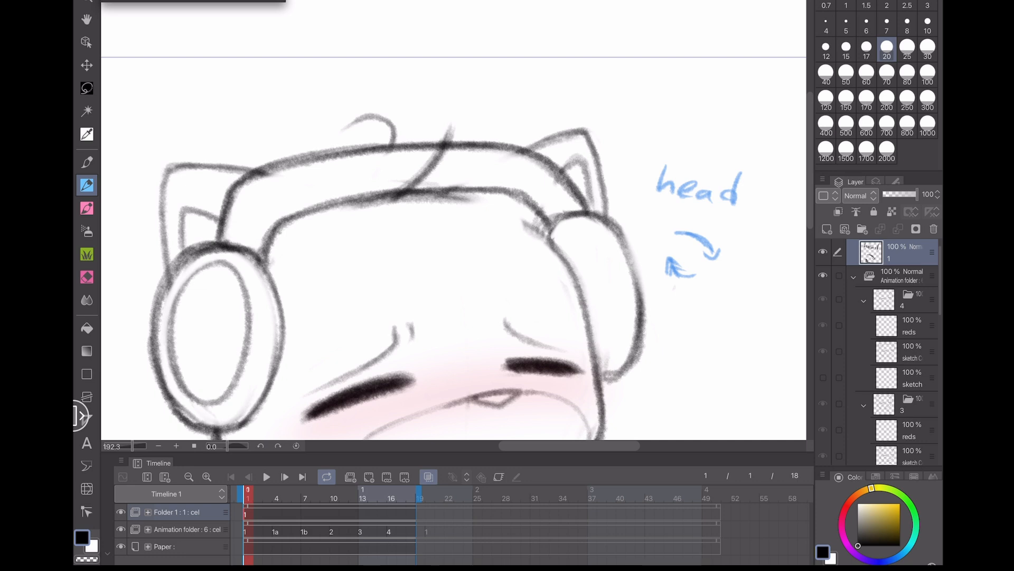
- Flip through cels 2, 3, 1 and 1a with onion skin to compare the head positions
key(p)
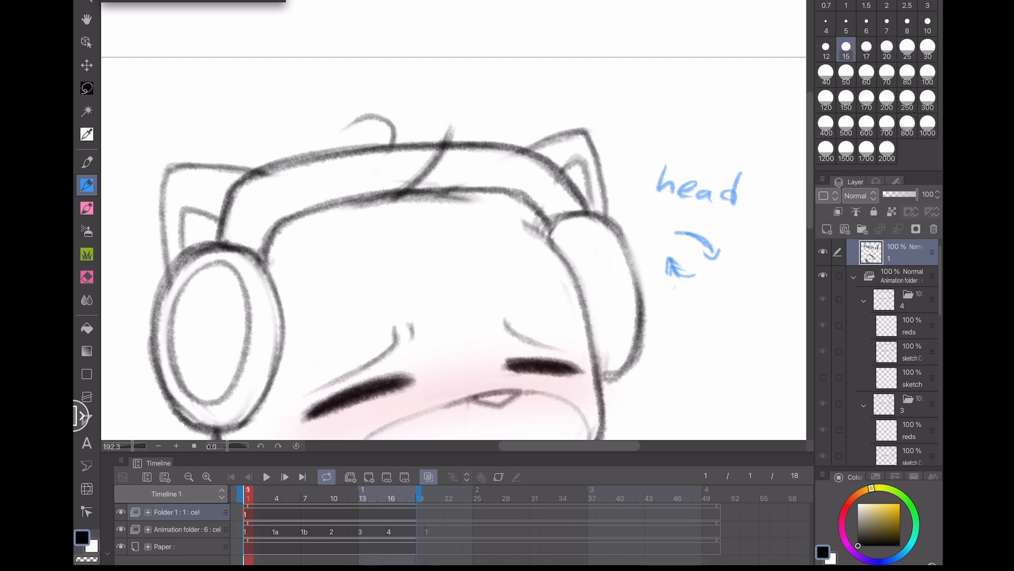
click(332, 532)
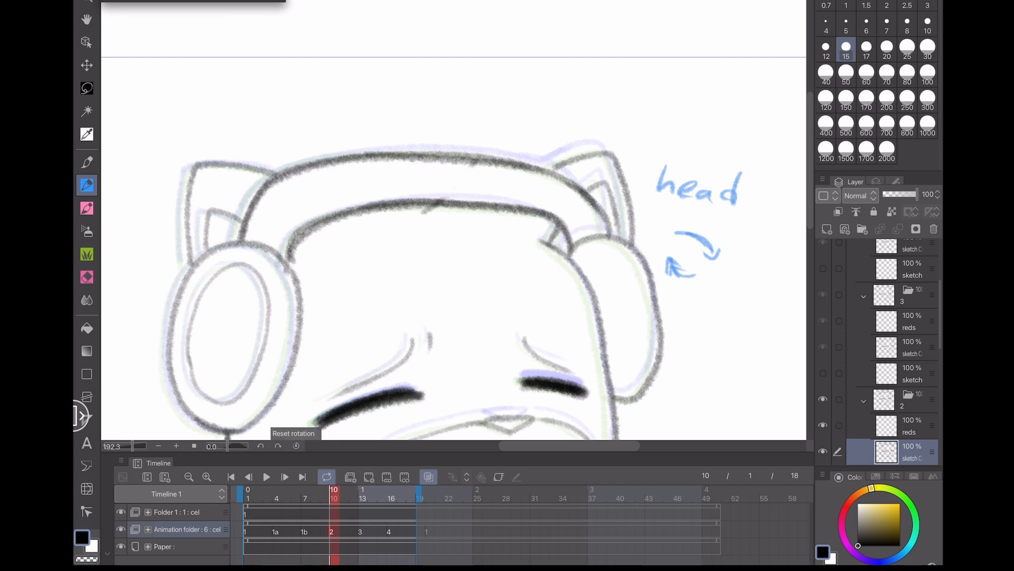
click(361, 531)
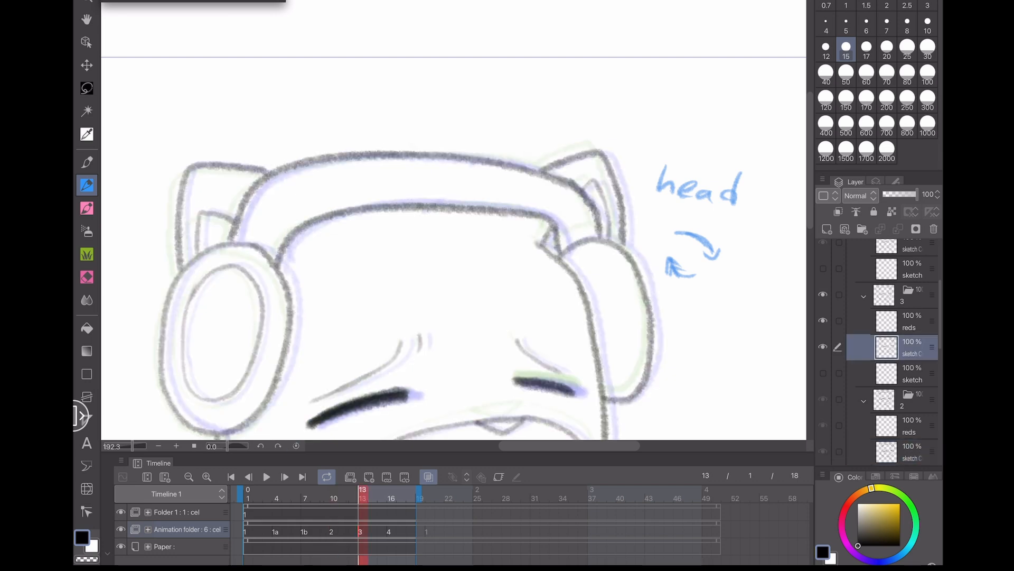
key(p)
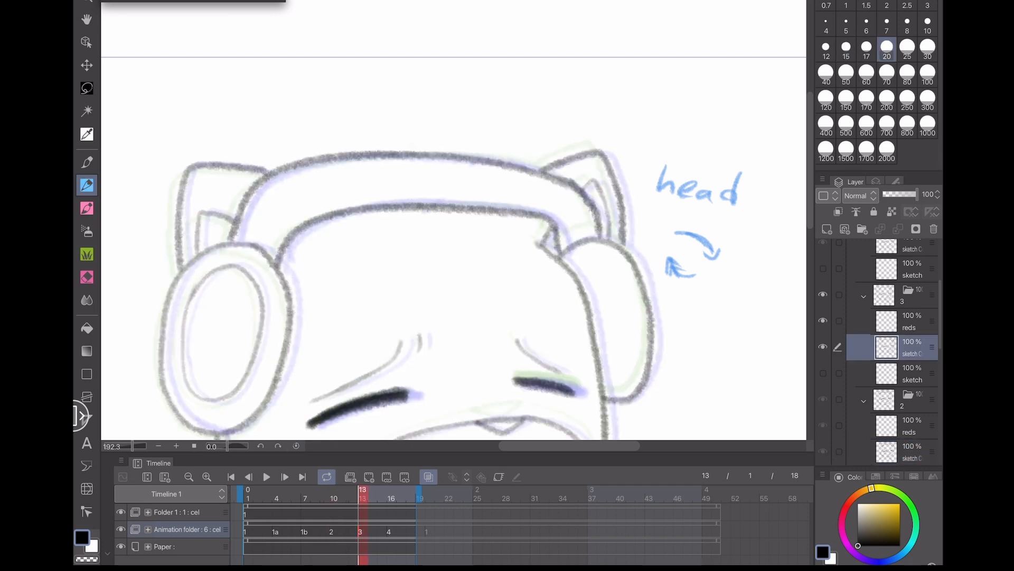
click(332, 532)
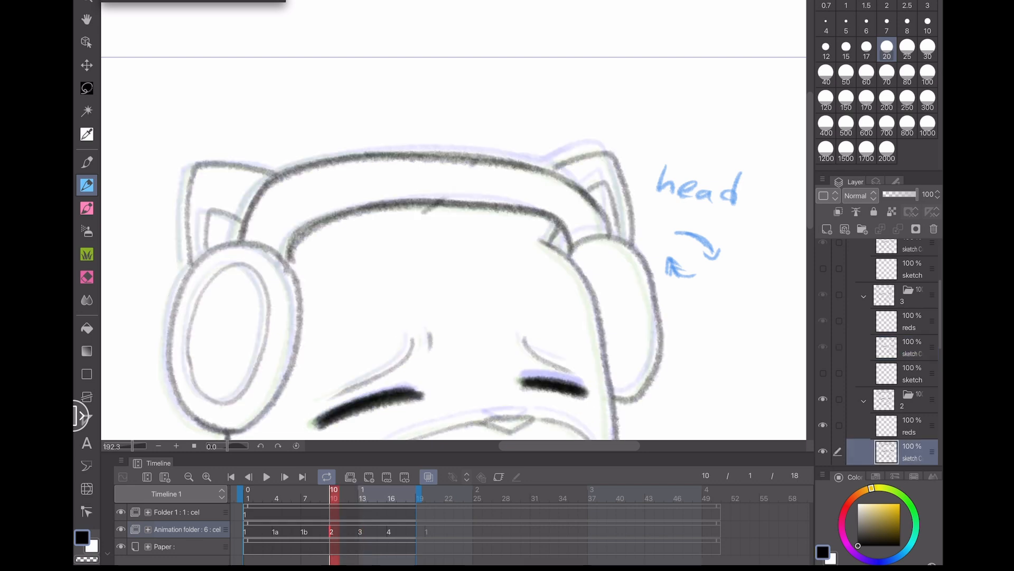
click(247, 532)
click(275, 532)
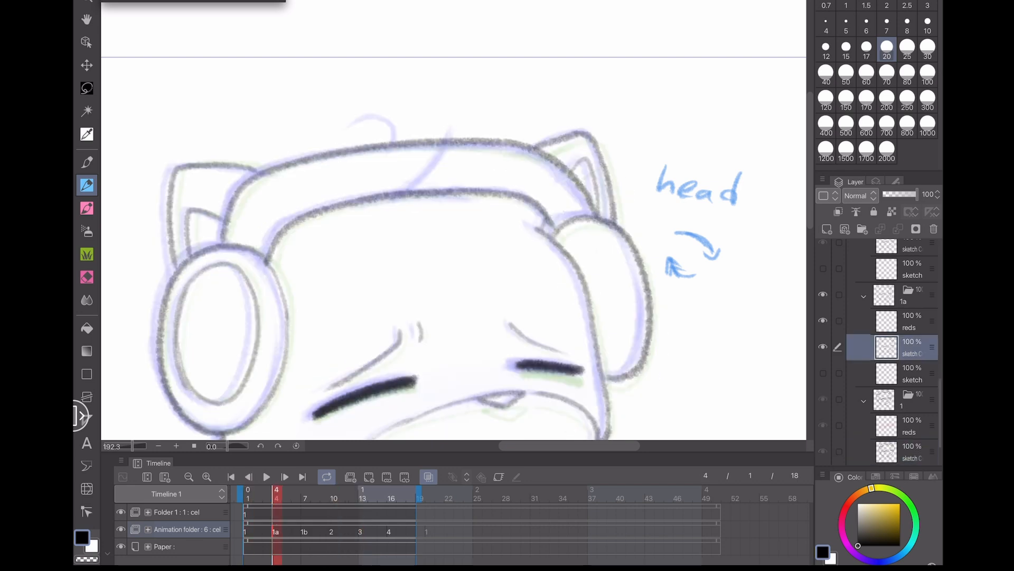
- Save the file and step one frame back and forward on the timeline
key(ctrl+s)
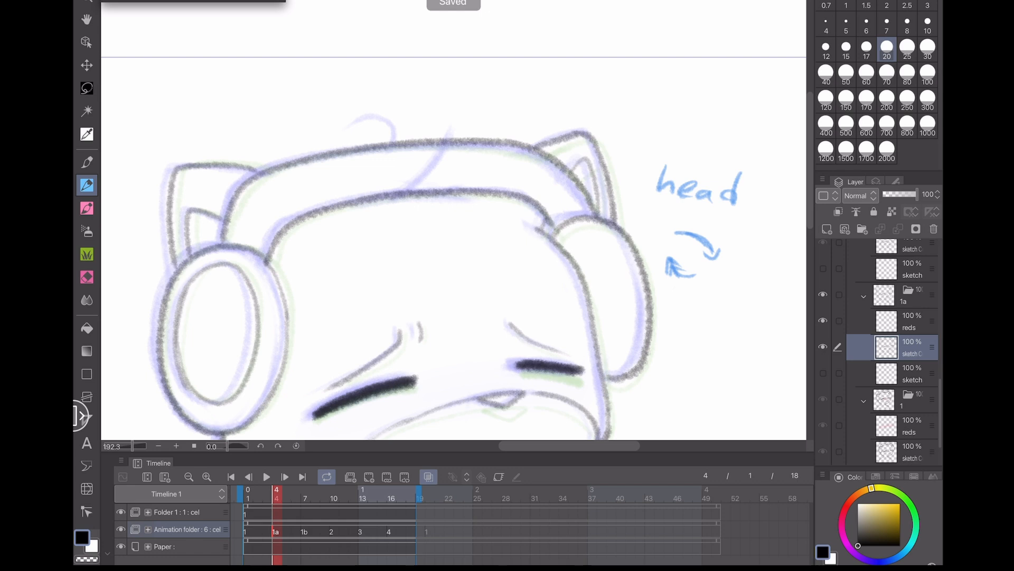
scroll(454, 249, up, 1)
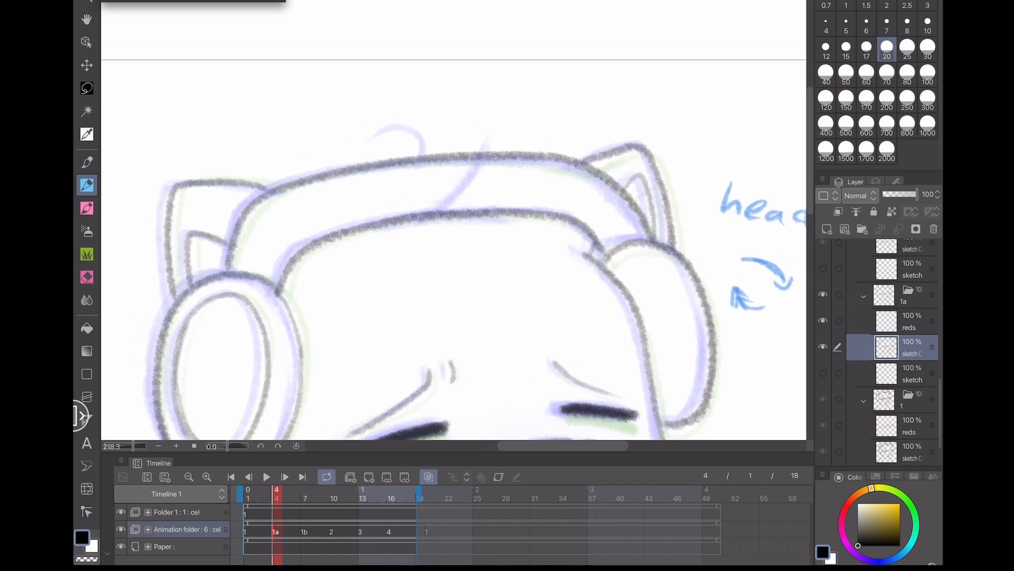
key(Left)
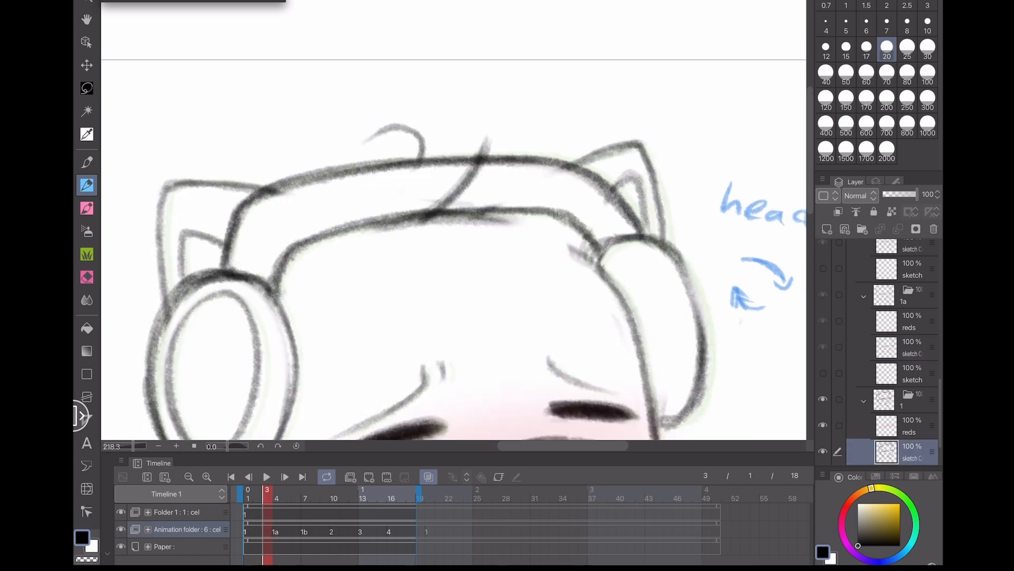
key(Right)
- Draw a small stroke near the headband, undo four times, and reselect cel 1a
mouse_move(437, 211)
mouse_down()
mouse_move(424, 224)
mouse_move(438, 214)
mouse_up()
key(ctrl+z)
key(ctrl+z)
key(ctrl+z)
key(ctrl+z)
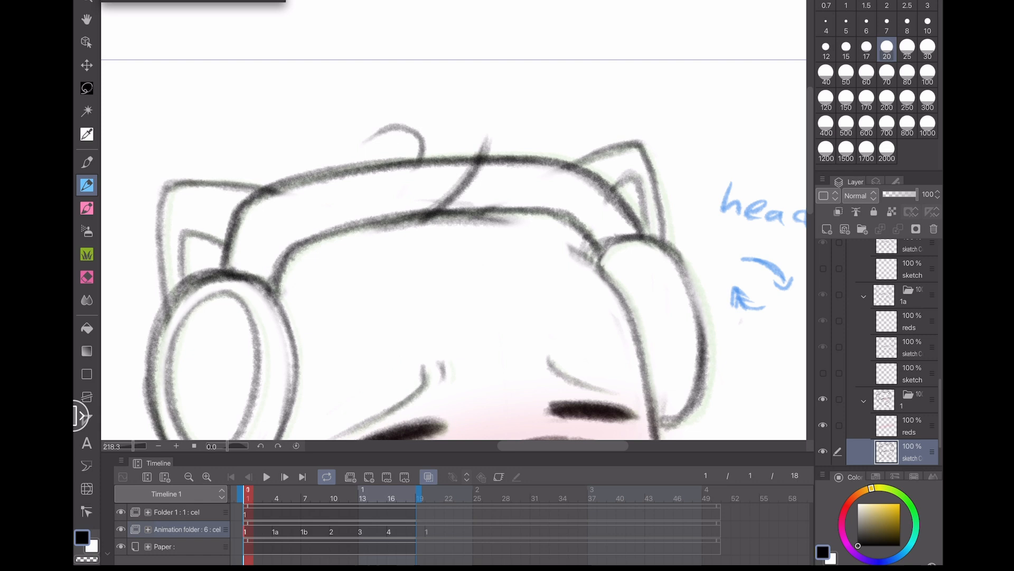
click(276, 531)
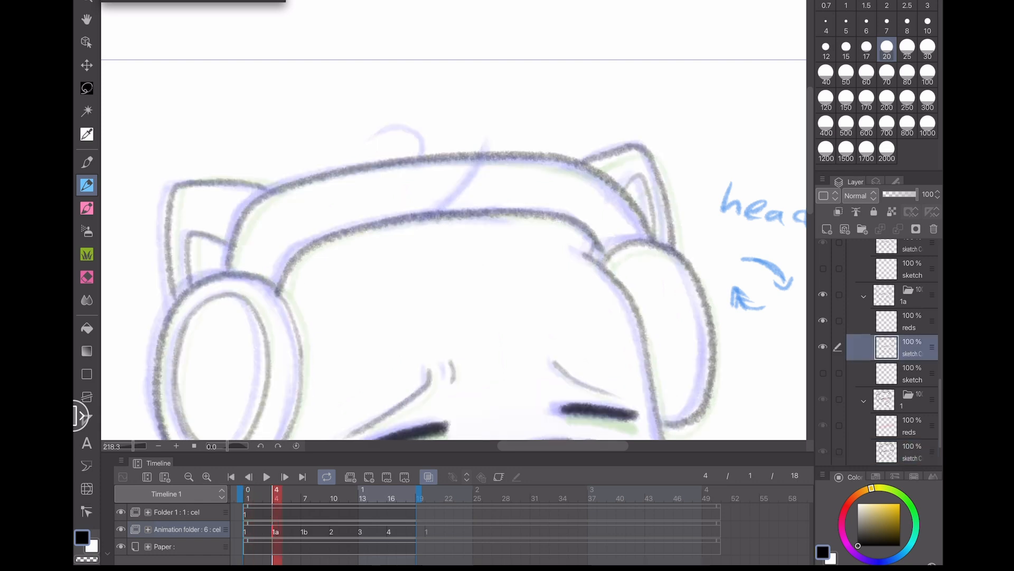
- Draw a hair strand crossing the headband on cel 1a, redrawing it until it sits right
drag(438, 219, 483, 142)
key(ctrl+z)
drag(438, 219, 481, 147)
key(ctrl+z)
drag(437, 222, 483, 131)
scroll(589, 105, up, 3)
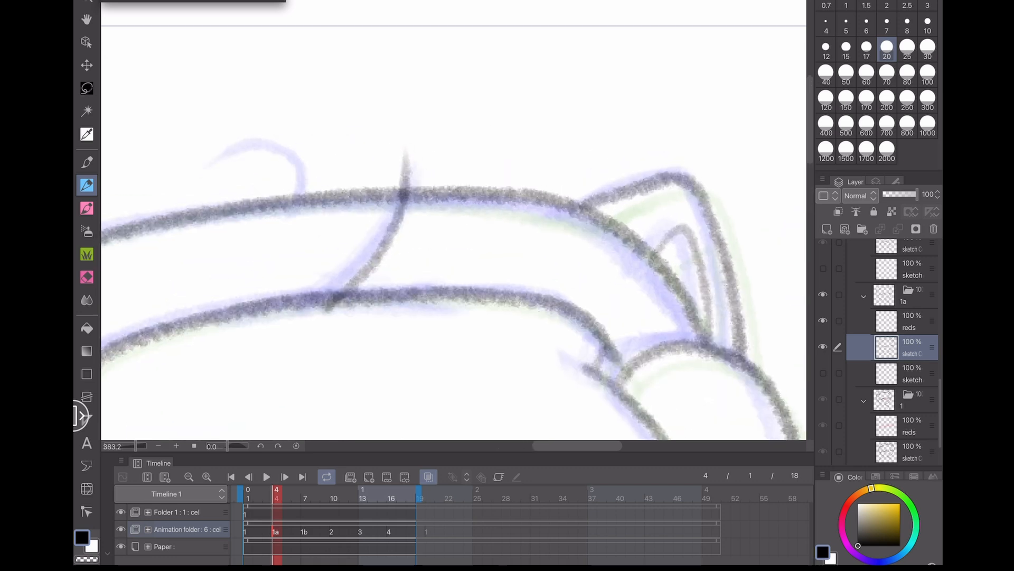
key(ctrl+z)
drag(335, 303, 423, 181)
key(ctrl+z)
mouse_move(325, 311)
mouse_down()
mouse_move(430, 162)
mouse_move(393, 232)
mouse_move(430, 161)
mouse_up()
key(ctrl+z)
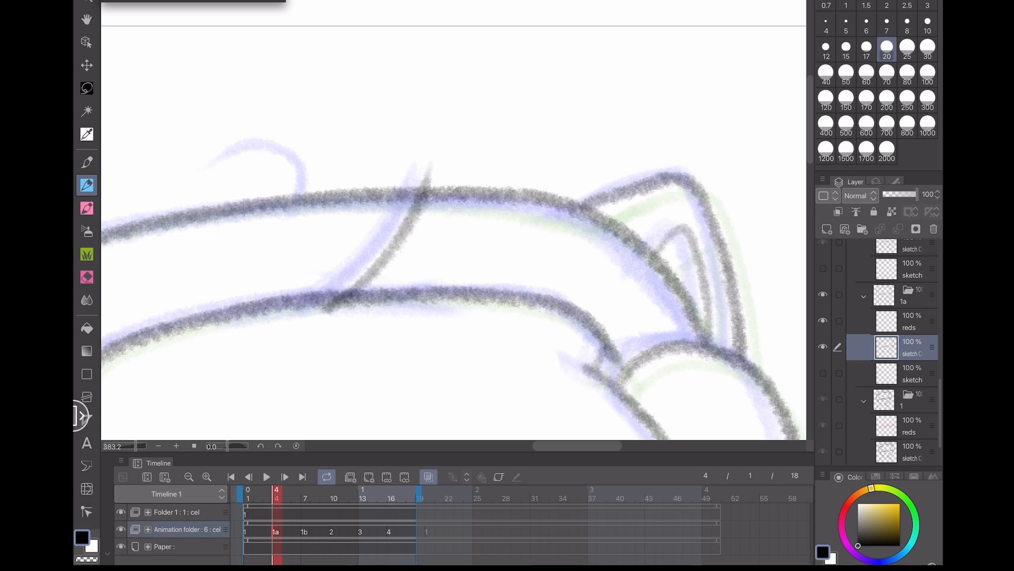
key(ctrl+z)
drag(327, 312, 415, 159)
key(ctrl+z)
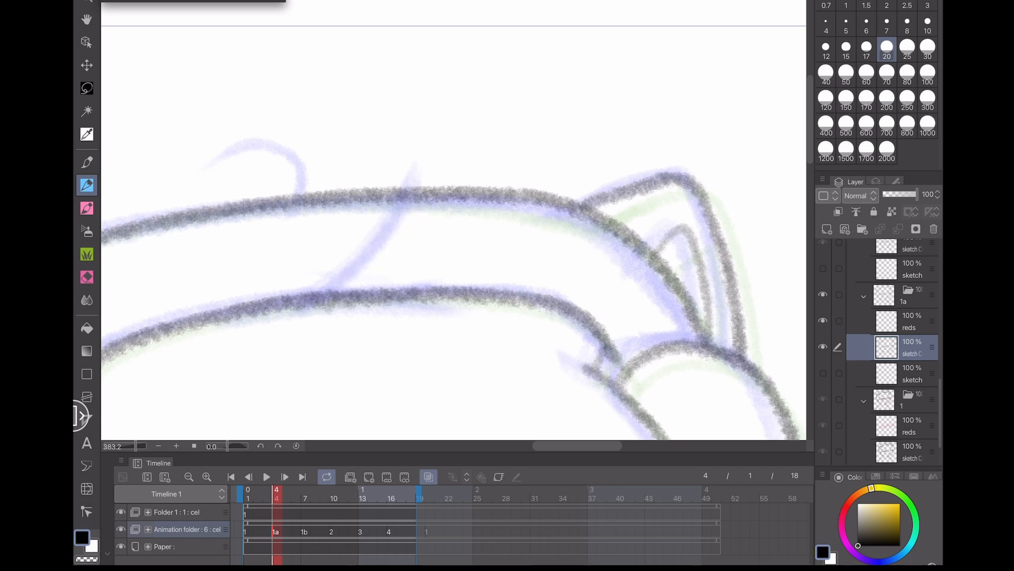
drag(325, 312, 415, 164)
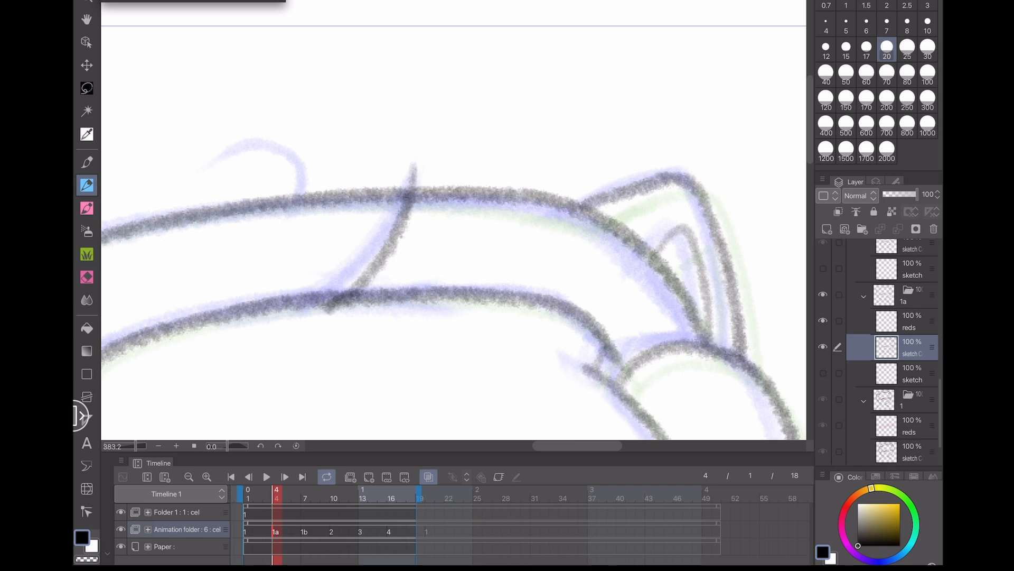
- Touch up the strand's base and draw a curled hair tuft on top of the head on cel 1a
drag(338, 302, 330, 309)
mouse_move(291, 197)
mouse_down()
mouse_move(284, 167)
mouse_move(248, 154)
mouse_move(193, 175)
mouse_up()
key(ctrl+z)
mouse_move(292, 196)
mouse_down()
mouse_move(267, 154)
mouse_move(198, 168)
mouse_up()
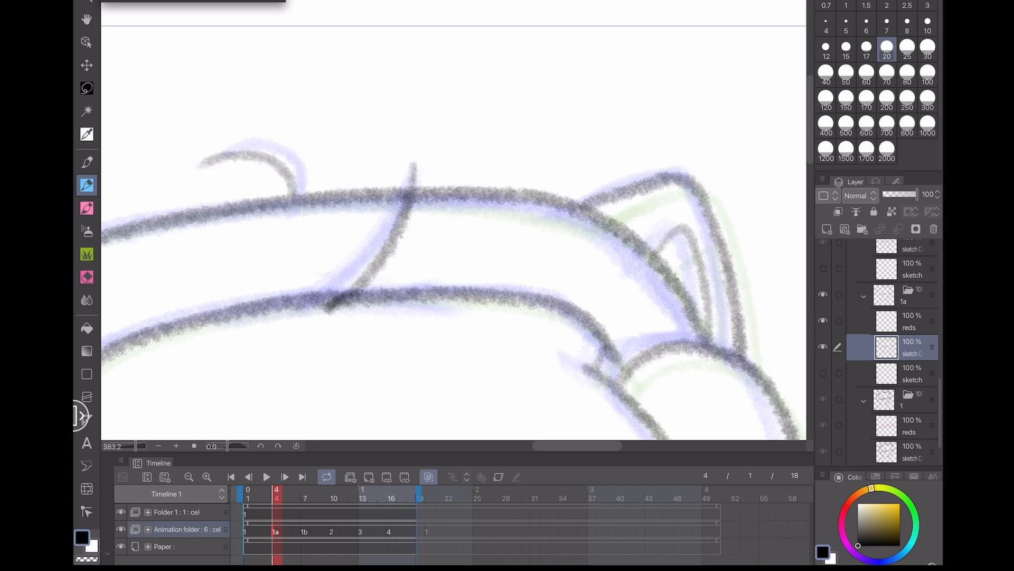
scroll(453, 220, down, 5)
scroll(454, 220, up, 3)
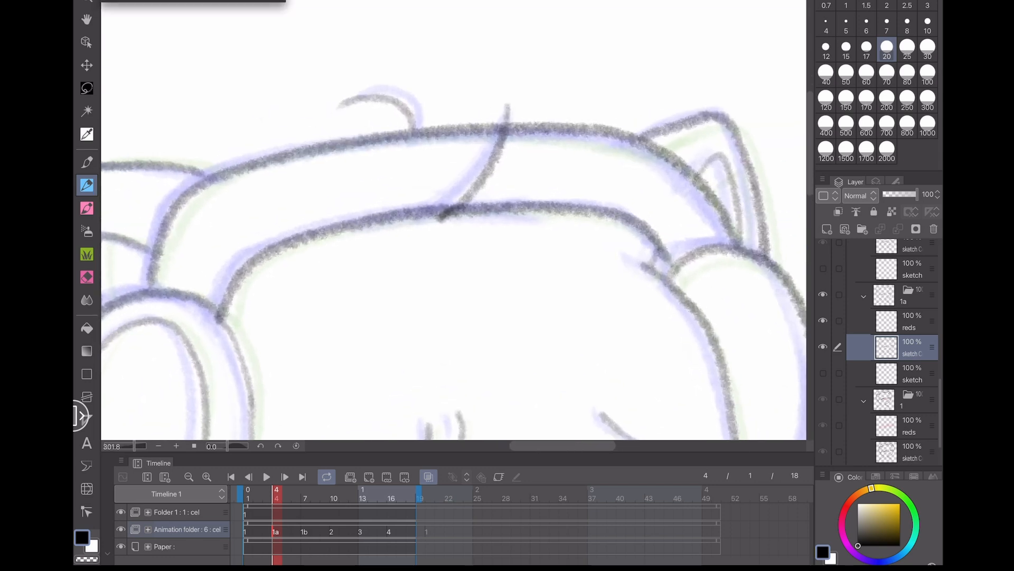
- Switch to cel 1b and draw its hair strand across the headband plus the curled tuft on top
click(305, 532)
drag(454, 220, 422, 250)
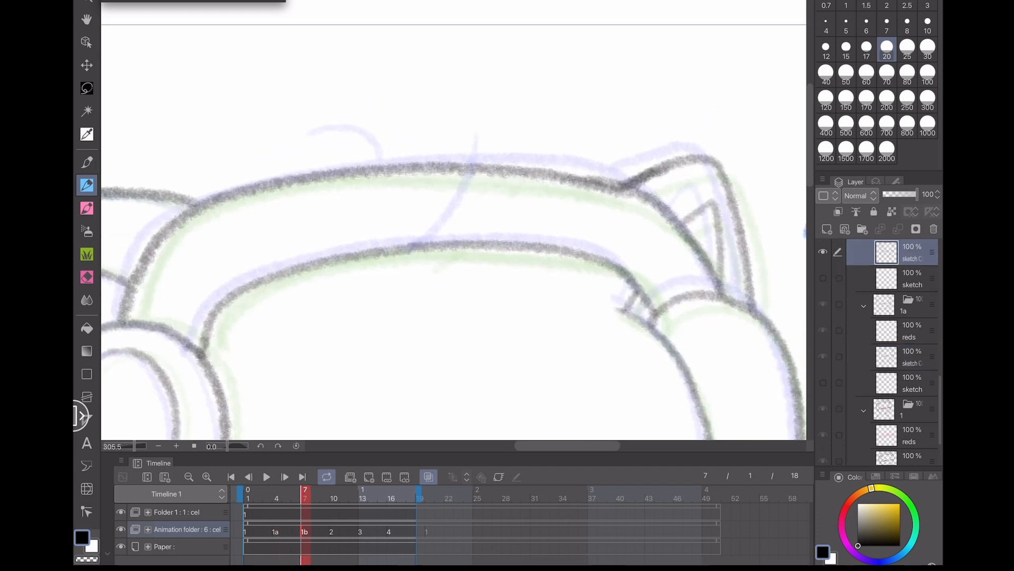
mouse_move(428, 250)
mouse_down()
mouse_move(470, 131)
mouse_move(471, 189)
mouse_move(474, 136)
mouse_up()
key(ctrl+z)
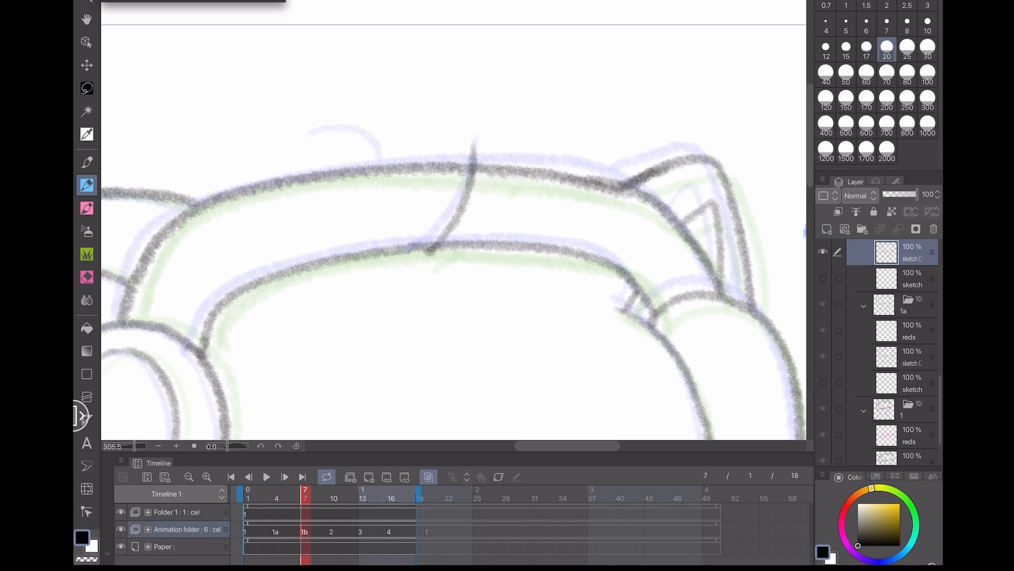
mouse_move(378, 160)
mouse_down()
mouse_move(365, 147)
mouse_move(307, 135)
mouse_up()
key(ctrl+z)
drag(378, 161, 309, 131)
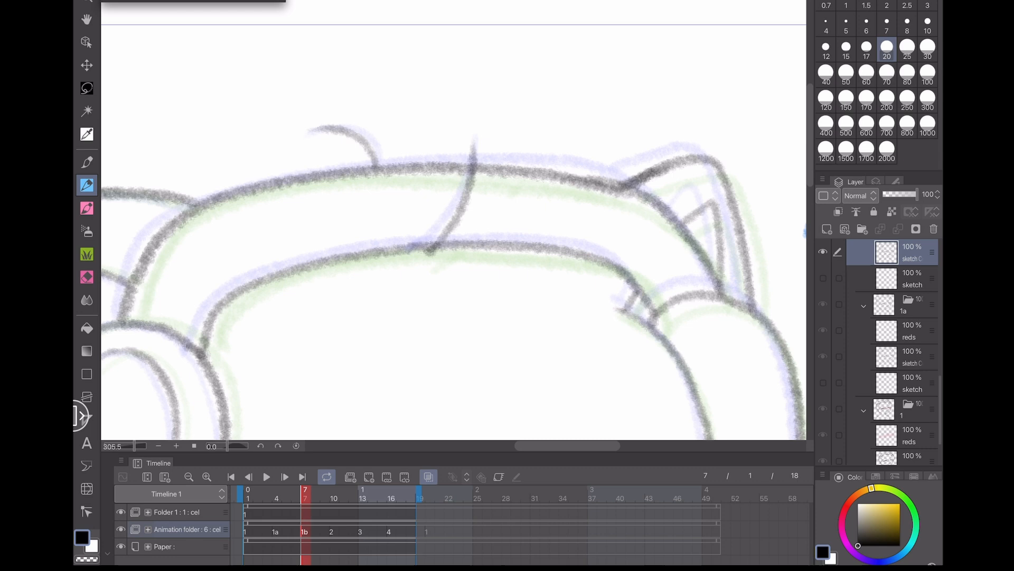
key(ctrl+z)
drag(378, 160, 309, 128)
- Switch to cel 2 at frame 10 and draw its hair strand across the headband and the curled tuft
click(332, 531)
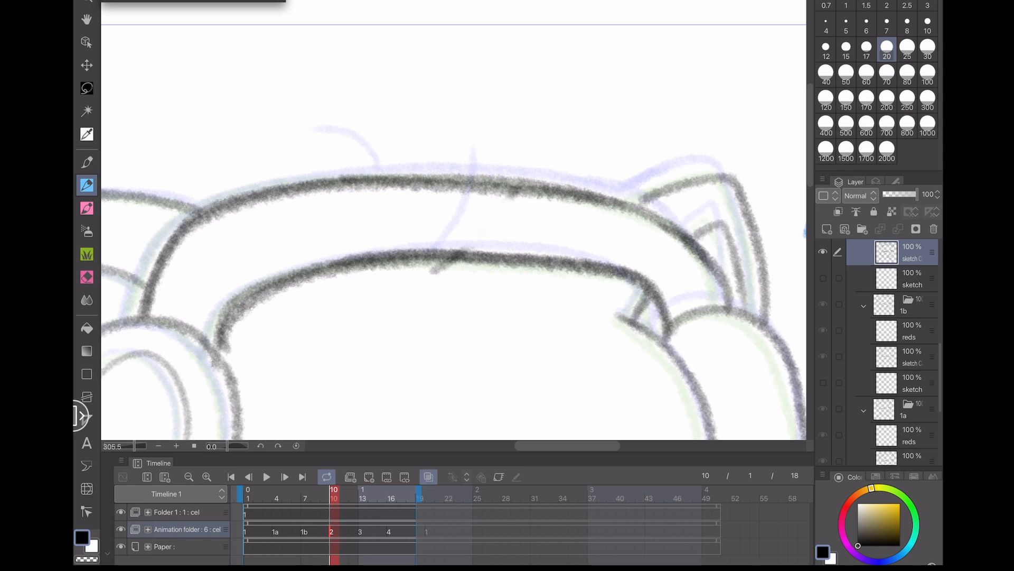
mouse_move(491, 150)
mouse_down()
mouse_move(467, 243)
mouse_move(443, 268)
mouse_move(484, 221)
mouse_move(491, 146)
mouse_up()
key(ctrl+z)
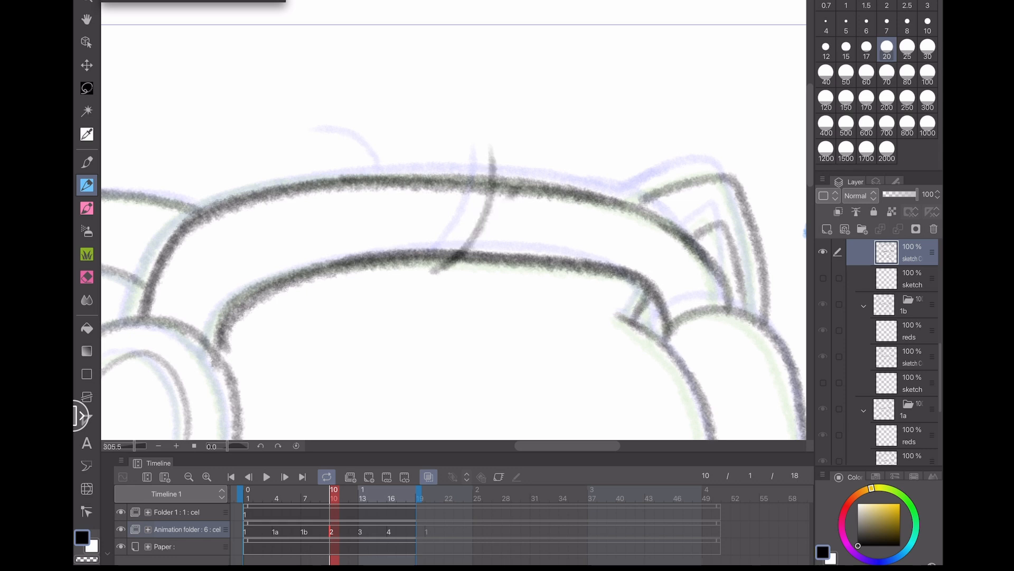
key(ctrl+z)
mouse_move(432, 273)
mouse_down()
mouse_move(485, 184)
mouse_move(486, 153)
mouse_up()
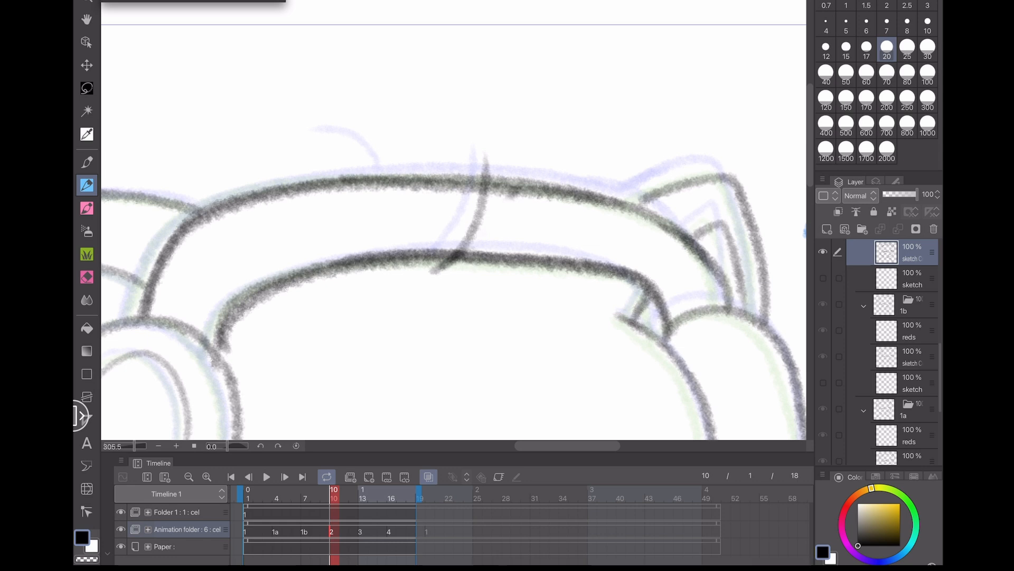
drag(384, 174, 331, 127)
key(ctrl+z)
drag(388, 175, 332, 127)
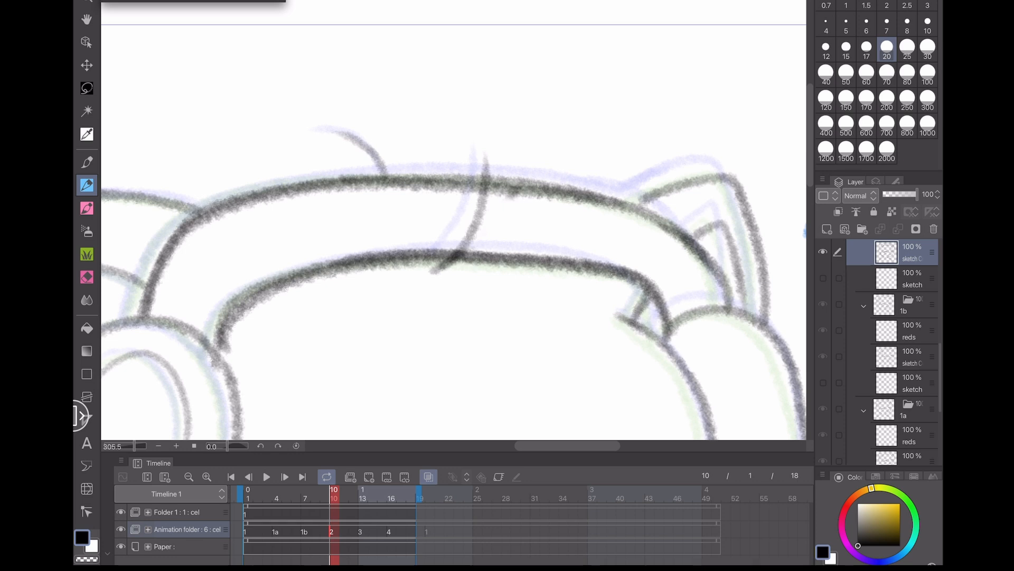
- Draw the hair strand and curled tuft on cel 3 at frame 13, checking it against cel 2
key(Right)
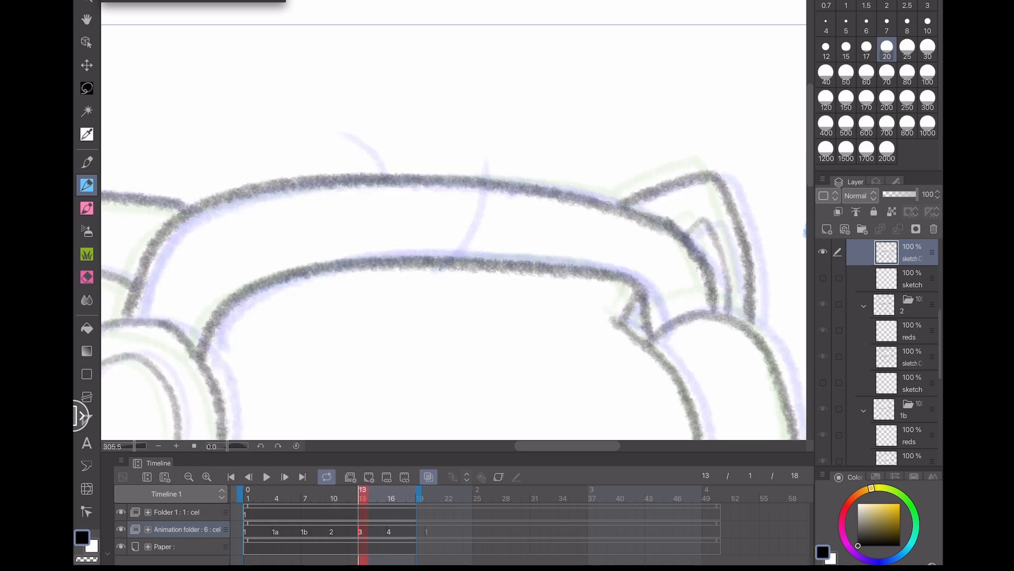
key(Left)
key(Right)
key(Left)
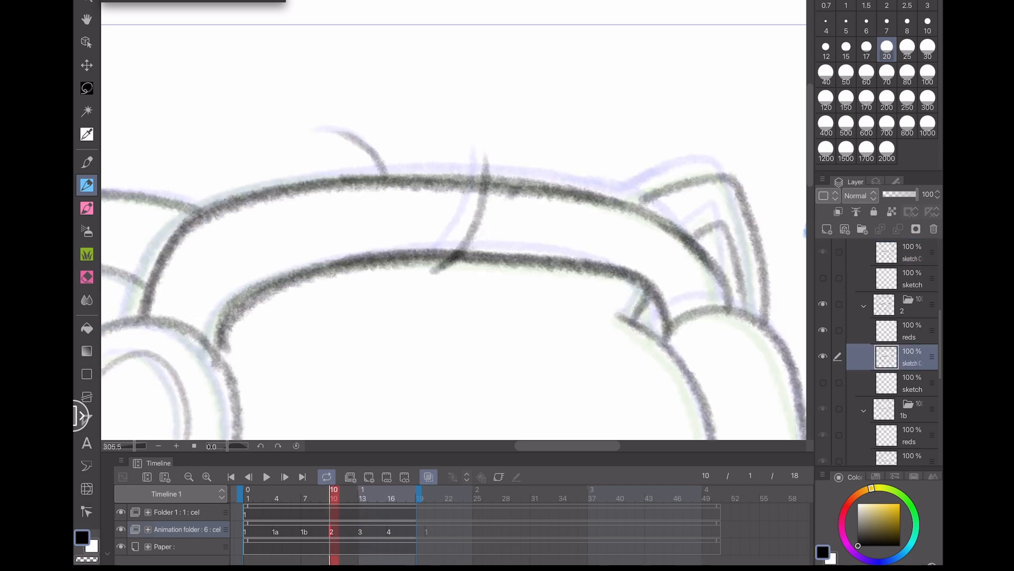
key(Right)
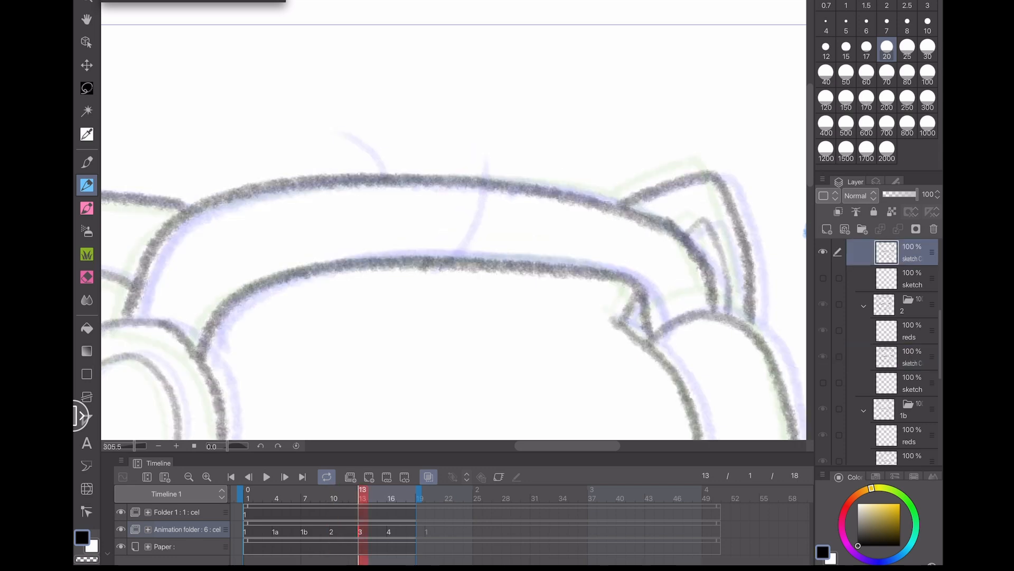
drag(426, 270, 487, 173)
key(ctrl+z)
drag(423, 270, 486, 174)
key(ctrl+z)
drag(421, 268, 483, 156)
mouse_move(389, 177)
mouse_down()
mouse_move(384, 148)
mouse_move(360, 130)
mouse_move(389, 163)
mouse_move(364, 138)
mouse_up()
key(ctrl+z)
key(ctrl+z)
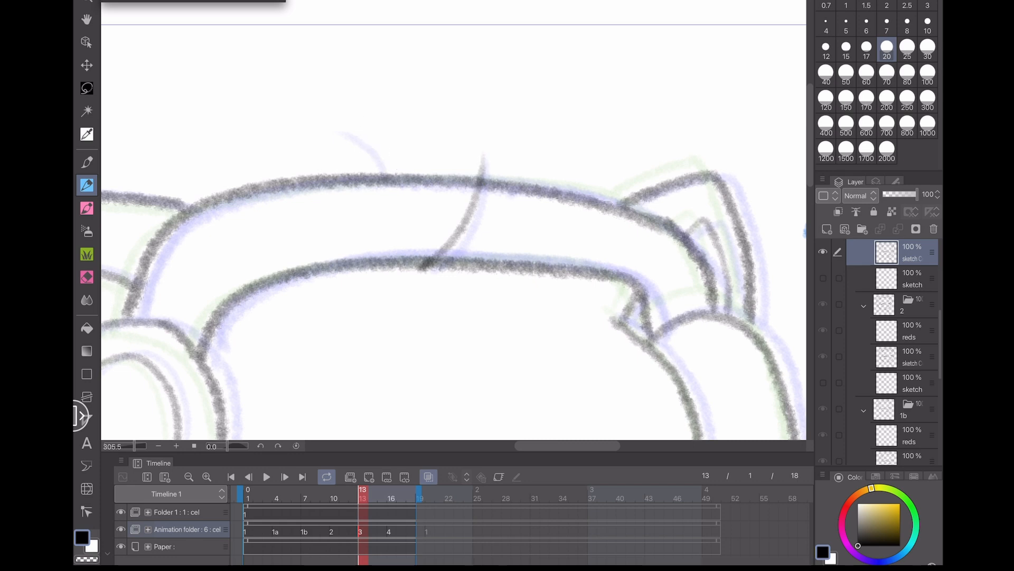
drag(357, 131, 397, 173)
- Select cel 4 at frame 16 and draw its hair strand and curled tuft
click(391, 531)
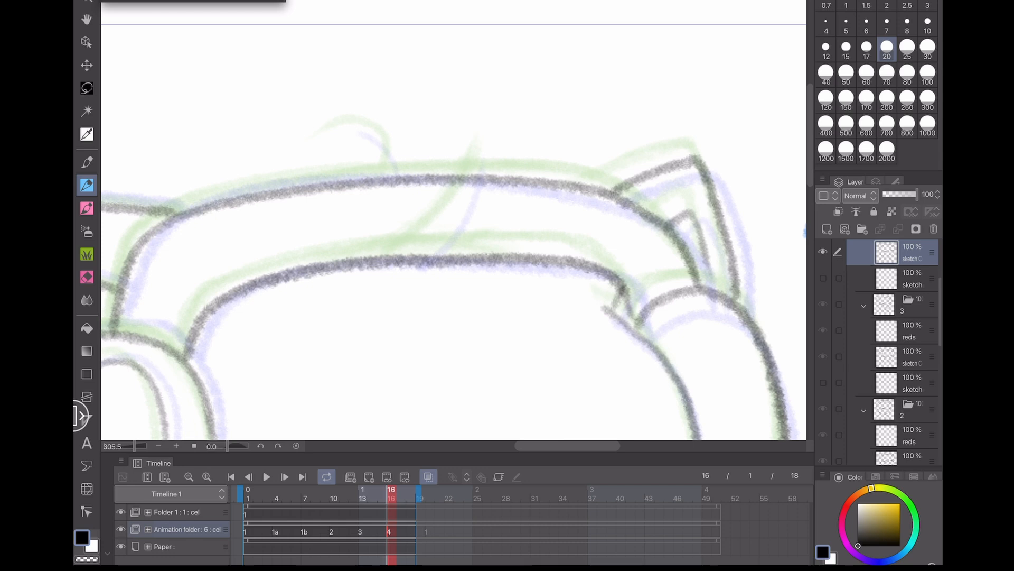
drag(407, 269, 488, 153)
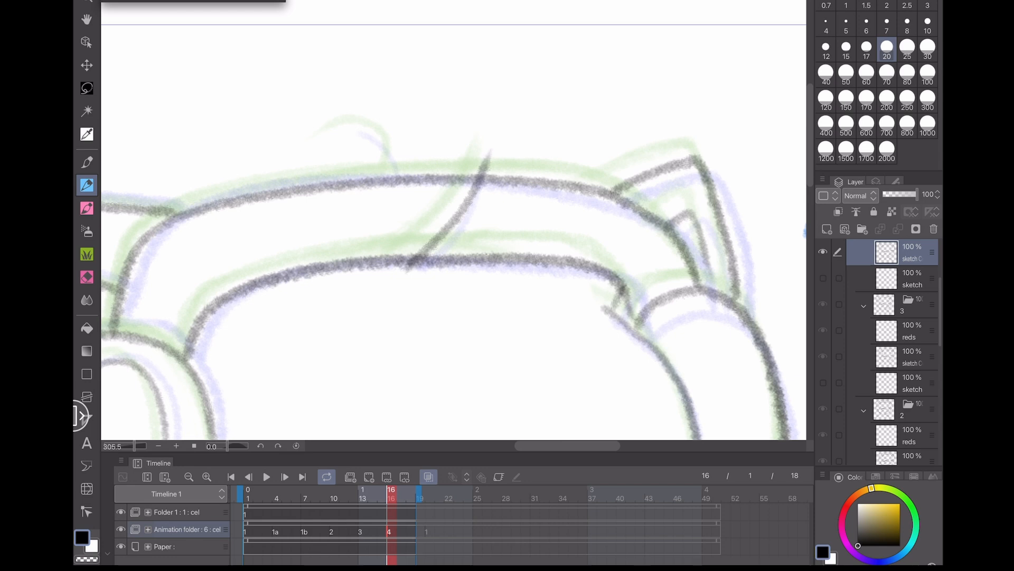
mouse_move(389, 172)
mouse_down()
mouse_move(371, 129)
mouse_move(333, 130)
mouse_up()
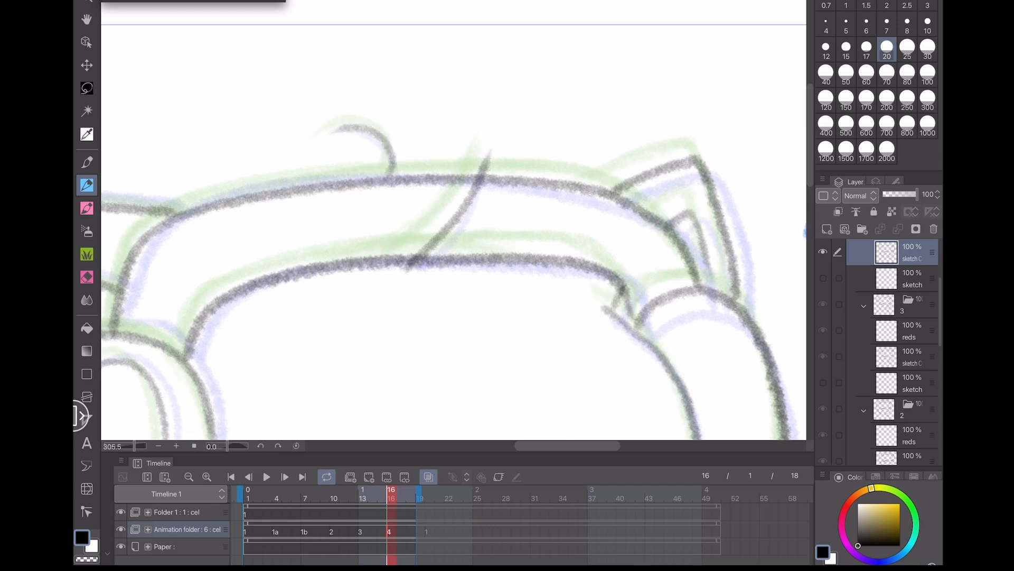
- Play back the animation to review the head bob
scroll(455, 237, down, 5)
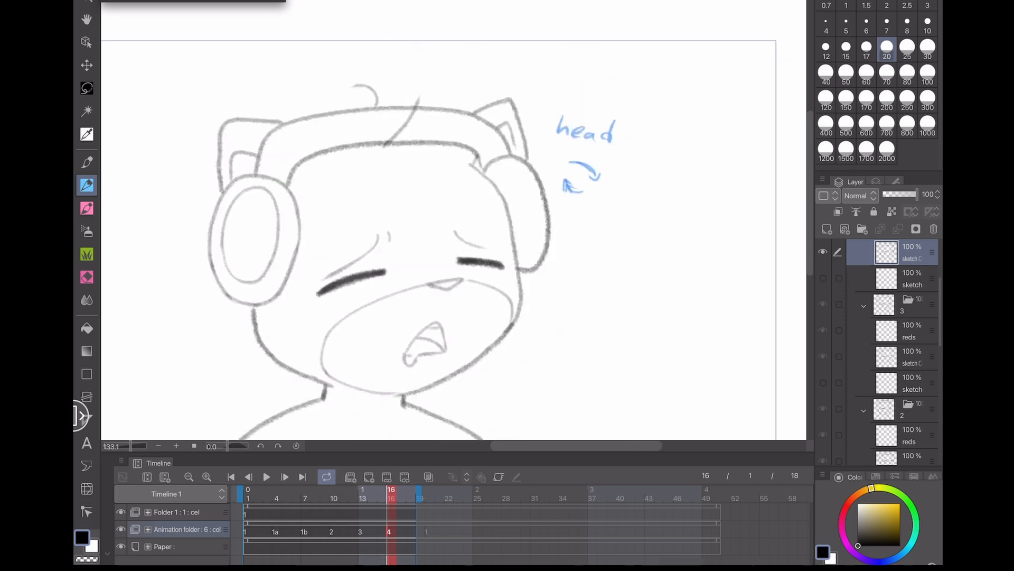
scroll(454, 238, down, 3)
click(267, 476)
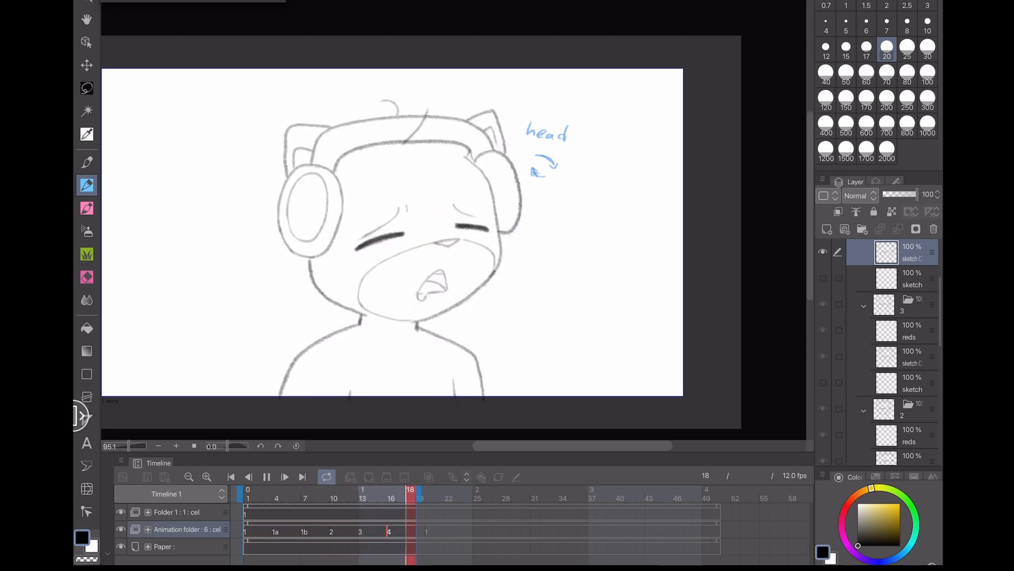
click(266, 477)
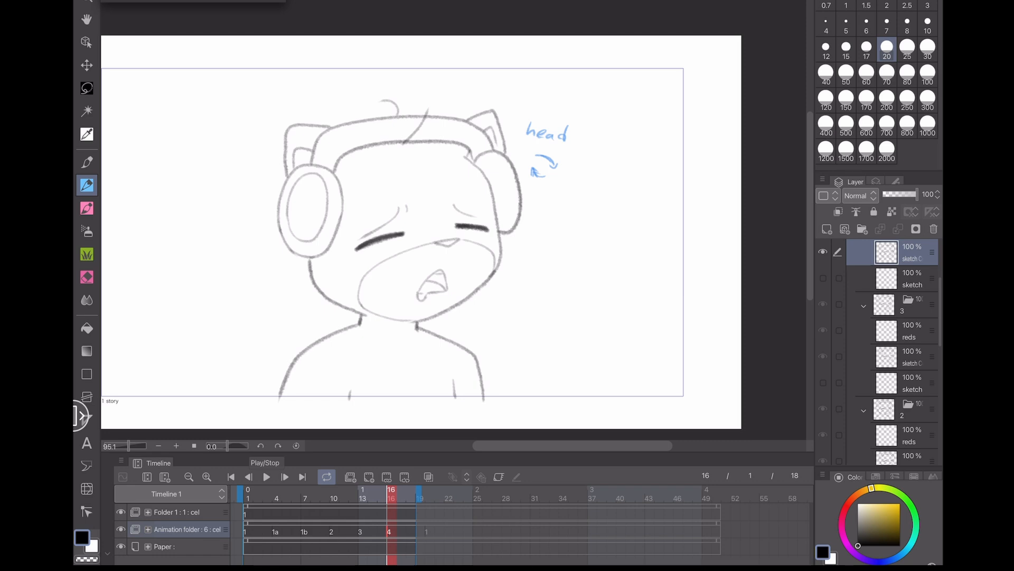
- Scrub through the timeline frames to compare the head positions between cels
scroll(454, 233, up, 5)
click(362, 498)
click(334, 496)
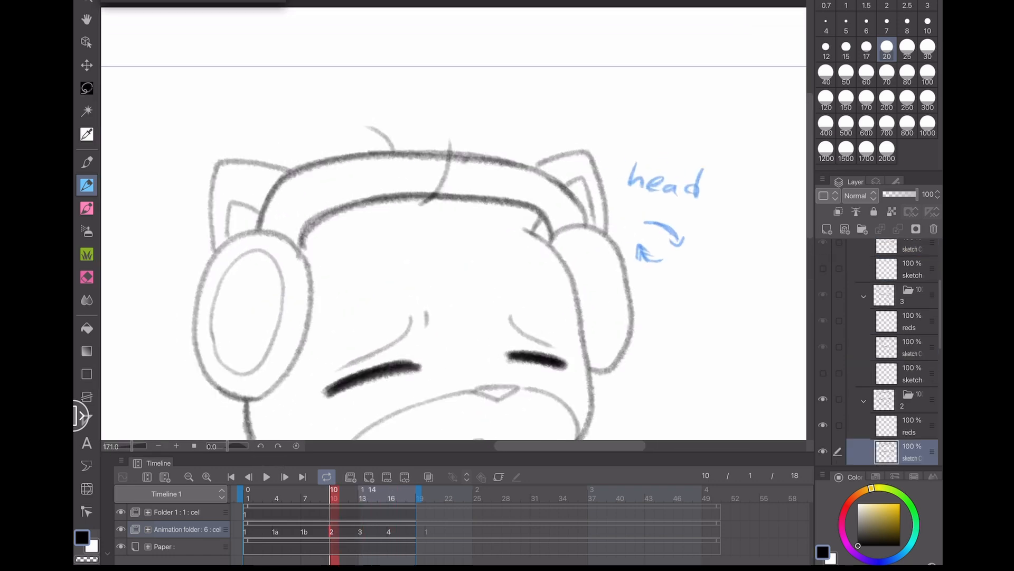
click(363, 495)
click(334, 495)
click(257, 497)
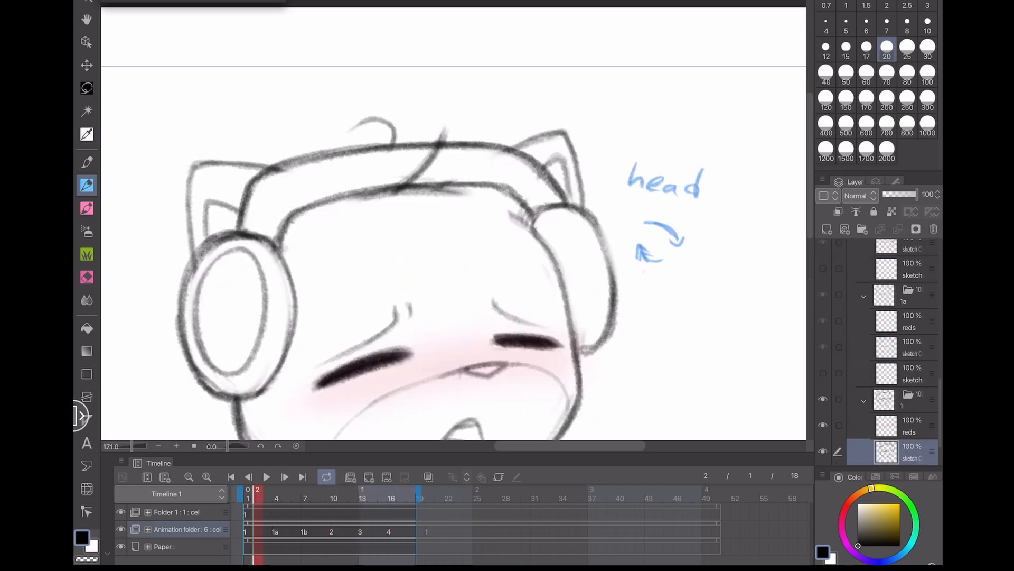
click(286, 497)
click(305, 497)
click(334, 496)
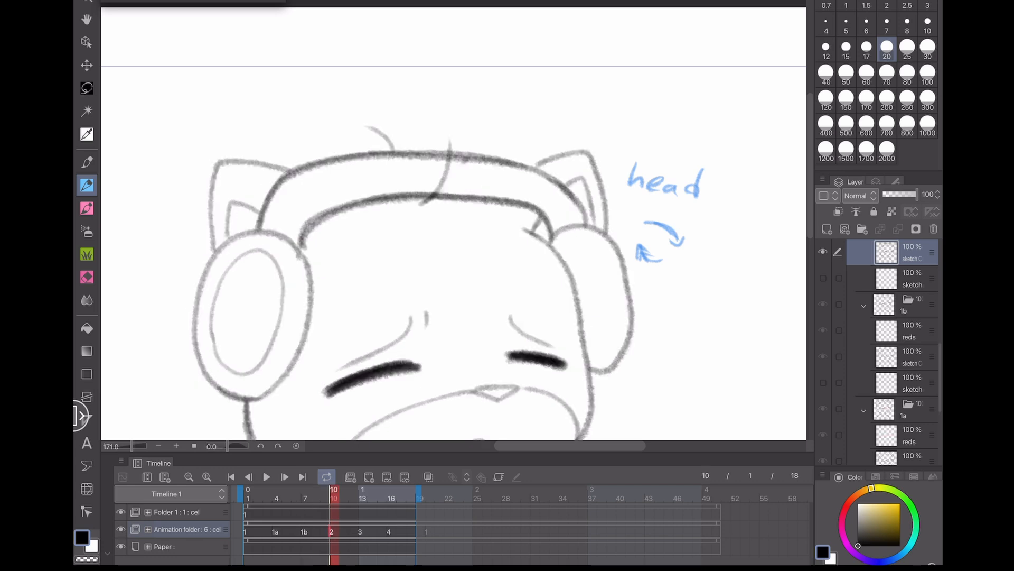
click(363, 495)
click(401, 496)
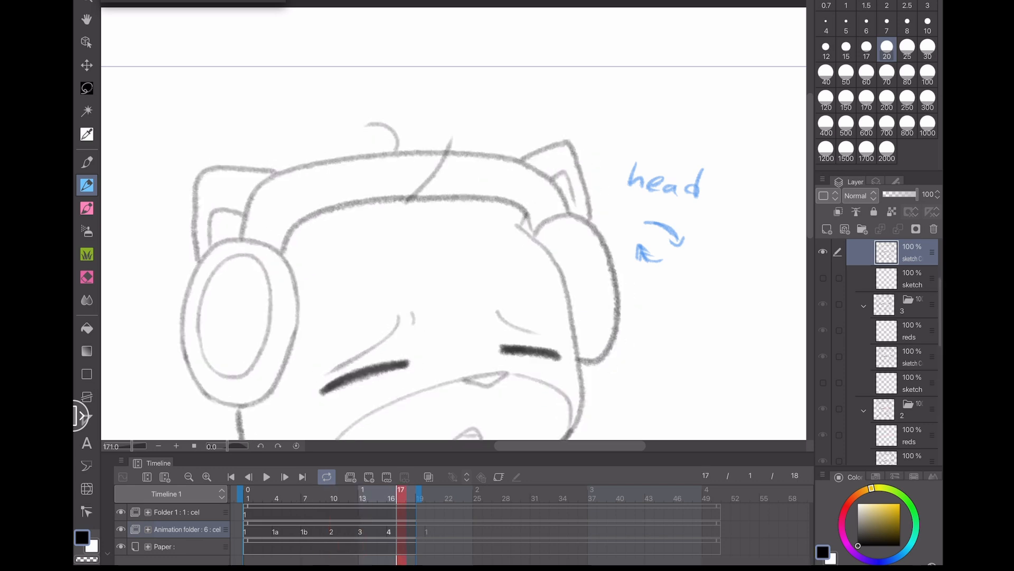
click(277, 497)
click(306, 497)
click(257, 496)
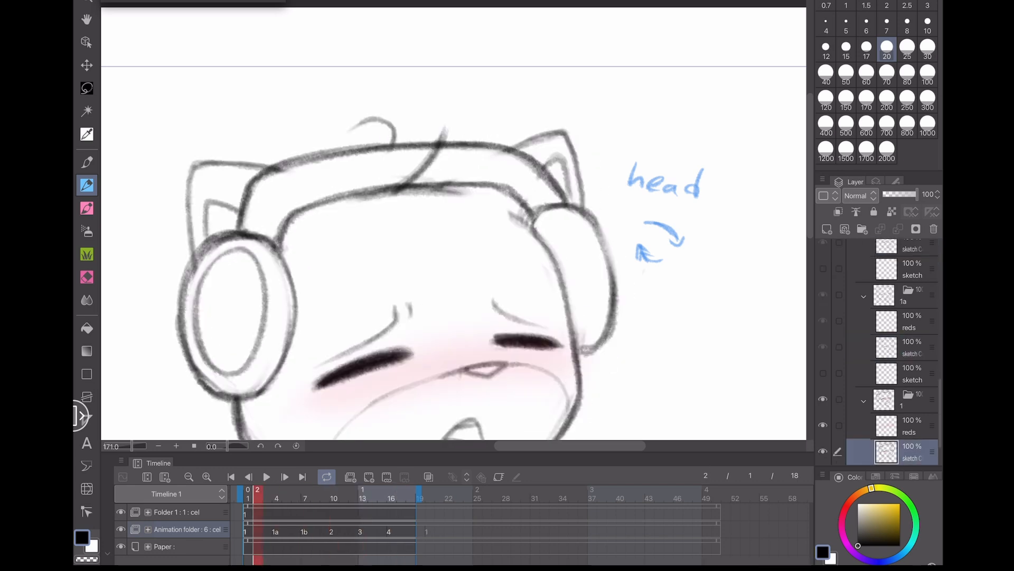
click(296, 496)
drag(296, 496, 267, 497)
scroll(423, 211, up, 5)
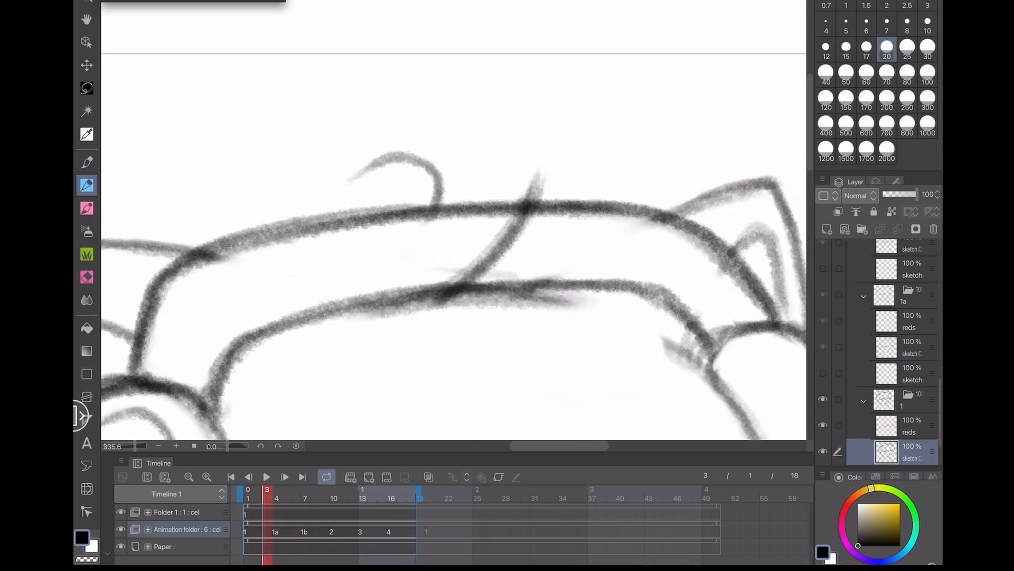
- Go to cel 1a at frame 5, lasso the curled hair tuft and nudge it slightly with a transform
click(277, 496)
mouse_move(277, 496)
mouse_down()
mouse_move(267, 496)
mouse_move(286, 496)
mouse_up()
key(m)
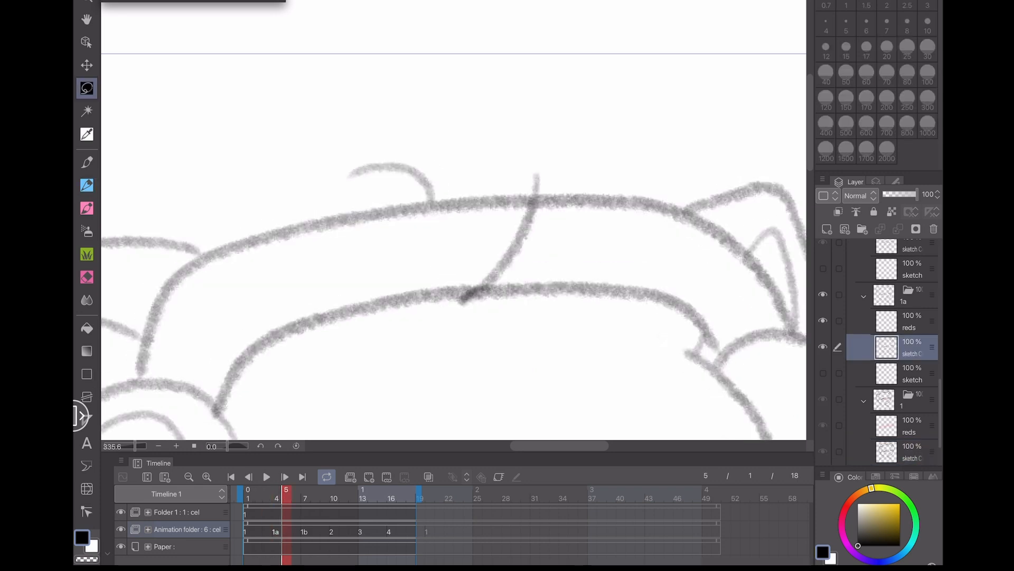
mouse_move(414, 196)
mouse_down()
mouse_move(453, 170)
mouse_move(354, 189)
mouse_move(402, 172)
mouse_up()
key(ctrl+t)
key(Return)
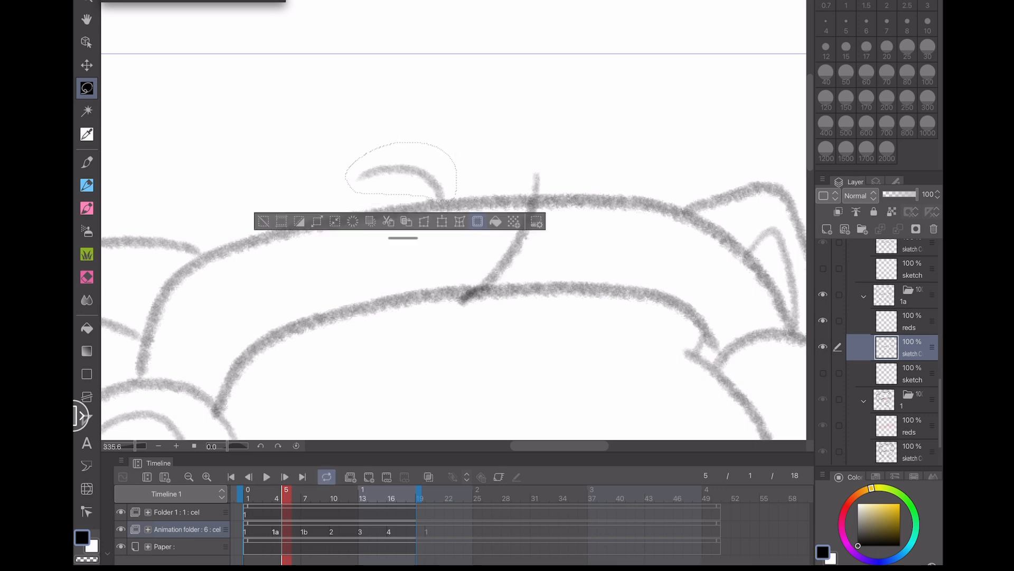
key(ctrl+d)
- Step through the frames and play back the animation to check the hair motion
key(Left)
key(Left)
key(Right)
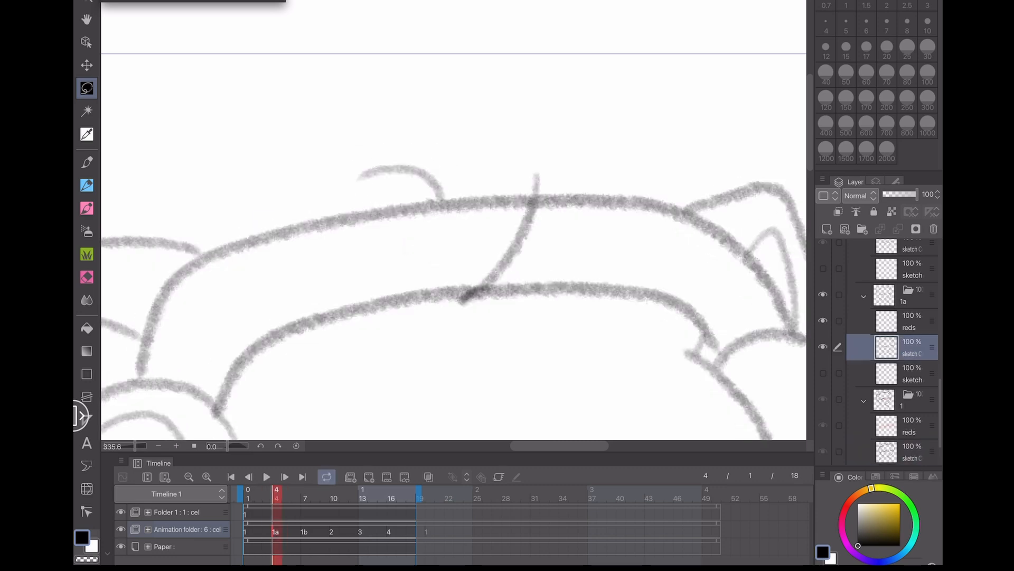
key(Right)
key(Right)
key(Right)
scroll(454, 220, down, 5)
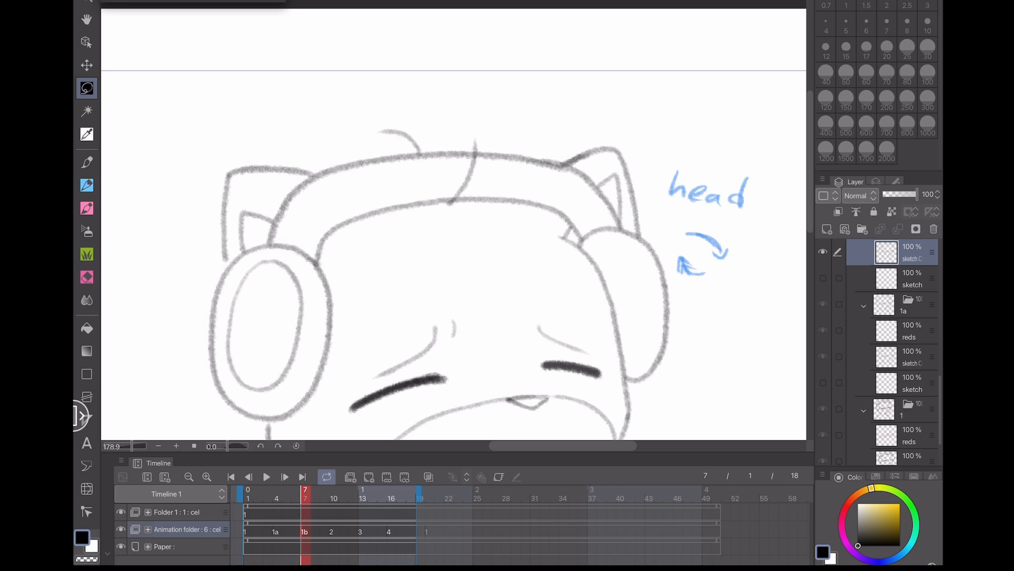
key(space)
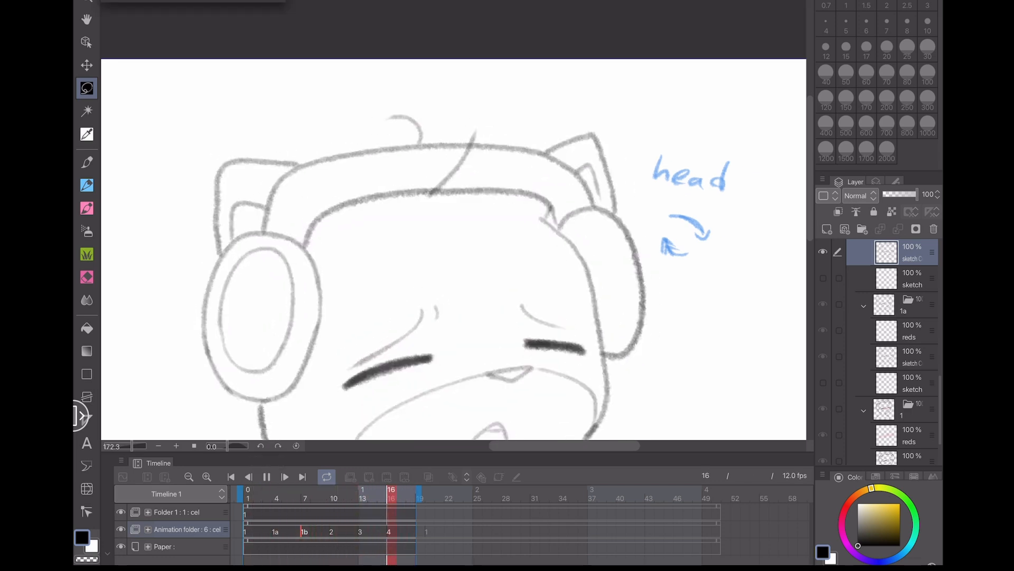
click(266, 477)
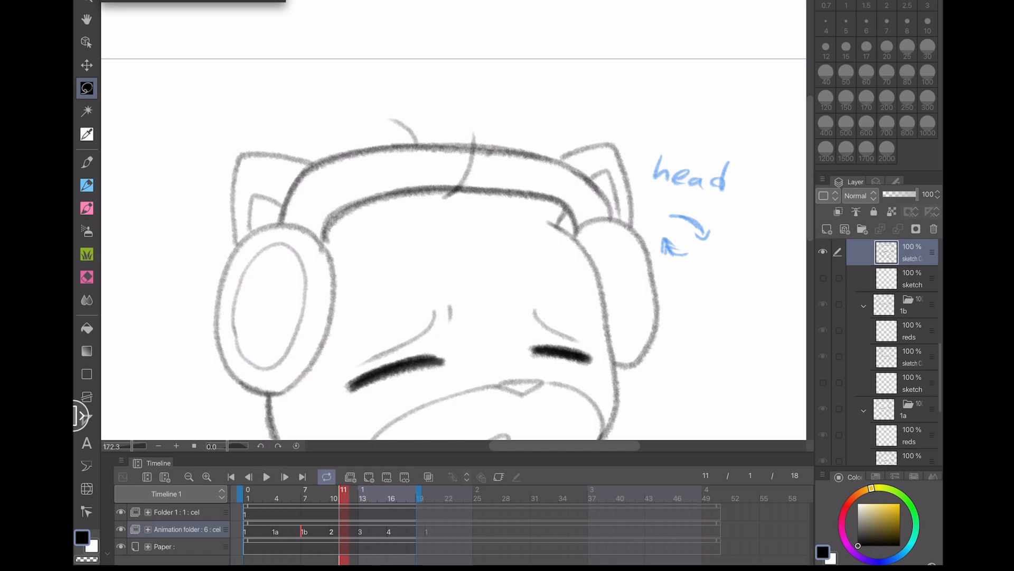
- On cel 1b at frame 7, lasso the curled hair tuft, nudge it slightly, and deselect
click(305, 532)
scroll(454, 220, up, 5)
mouse_move(440, 266)
mouse_down()
mouse_move(448, 262)
mouse_move(362, 235)
mouse_move(452, 258)
mouse_up()
click(478, 285)
click(439, 288)
key(ctrl+d)
- Compare cels 1a and 1b, then on cel 2 at frame 10 lasso the curled hair tuft, nudge it upward, and deselect
click(275, 531)
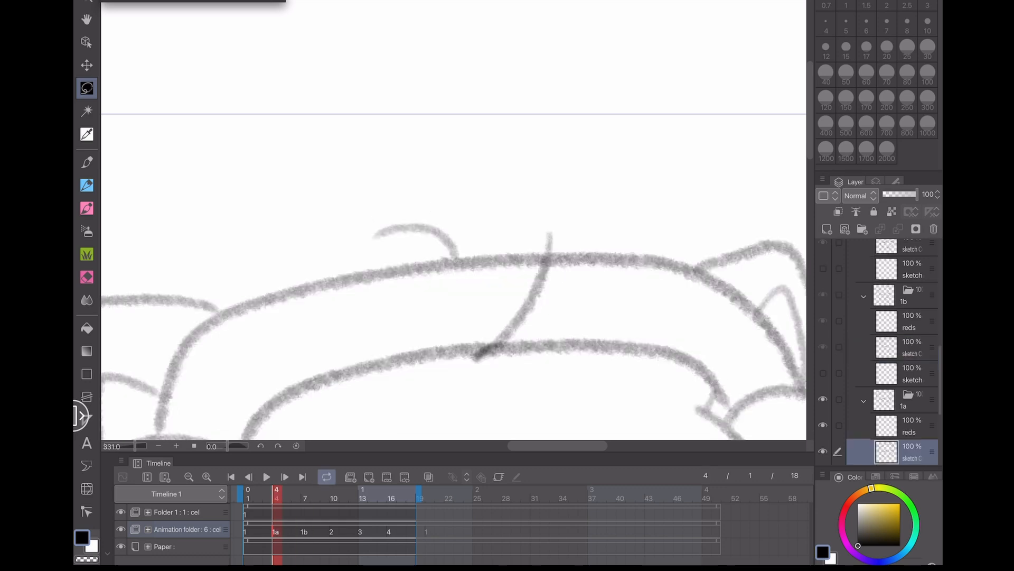
click(277, 547)
click(304, 532)
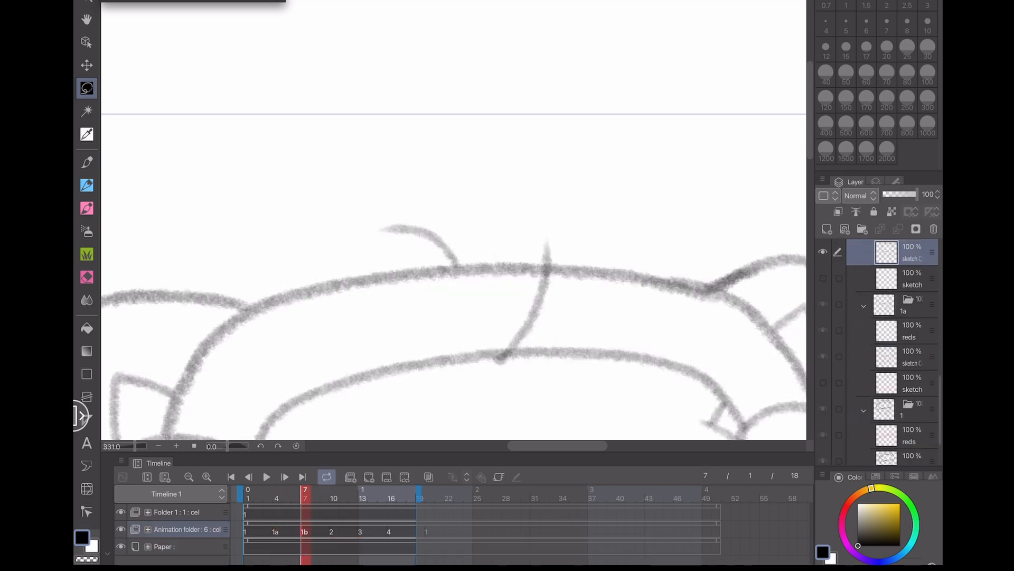
click(332, 532)
mouse_move(431, 269)
mouse_down()
mouse_move(462, 271)
mouse_move(379, 240)
mouse_move(430, 244)
mouse_up()
click(461, 297)
click(473, 298)
key(ctrl+d)
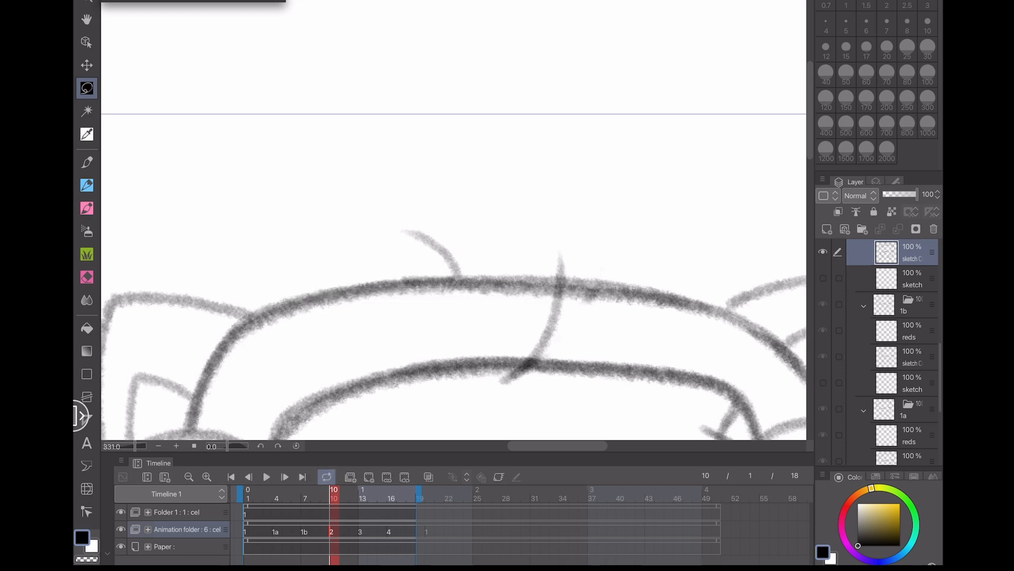
- Scrub through the cels and play back the animation to check the hair tuft motion
click(248, 532)
click(286, 532)
click(304, 531)
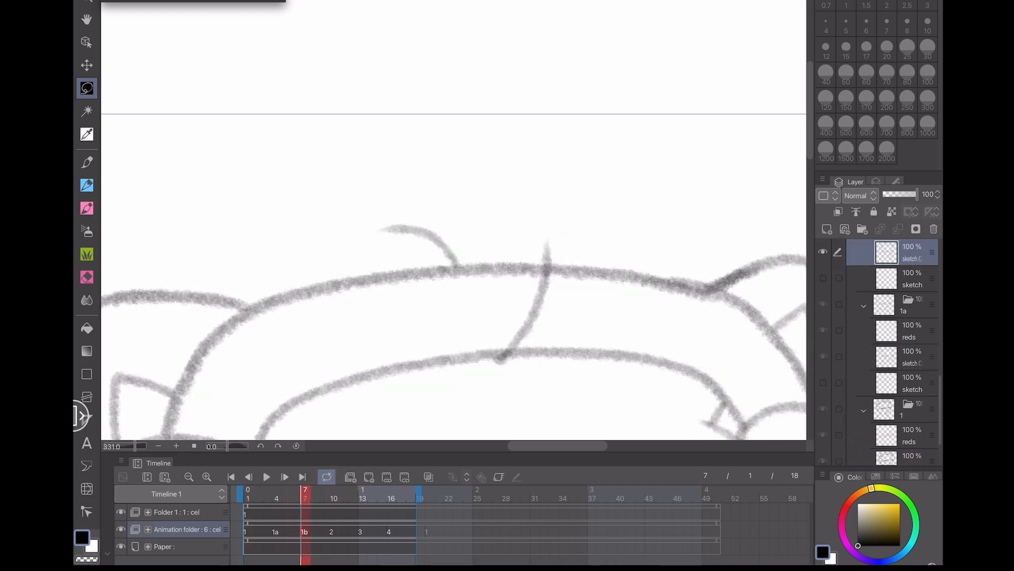
click(333, 532)
click(363, 531)
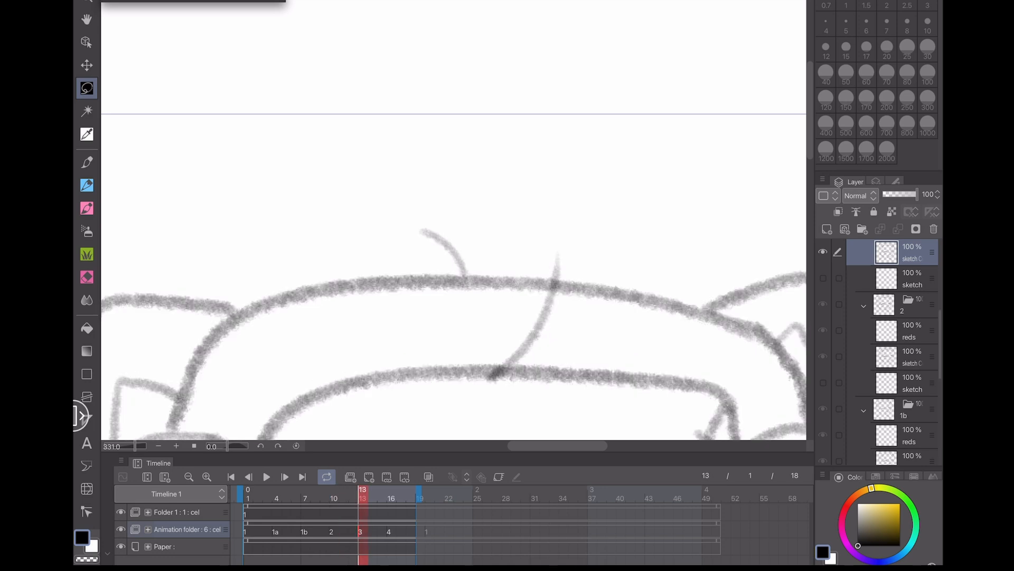
click(391, 532)
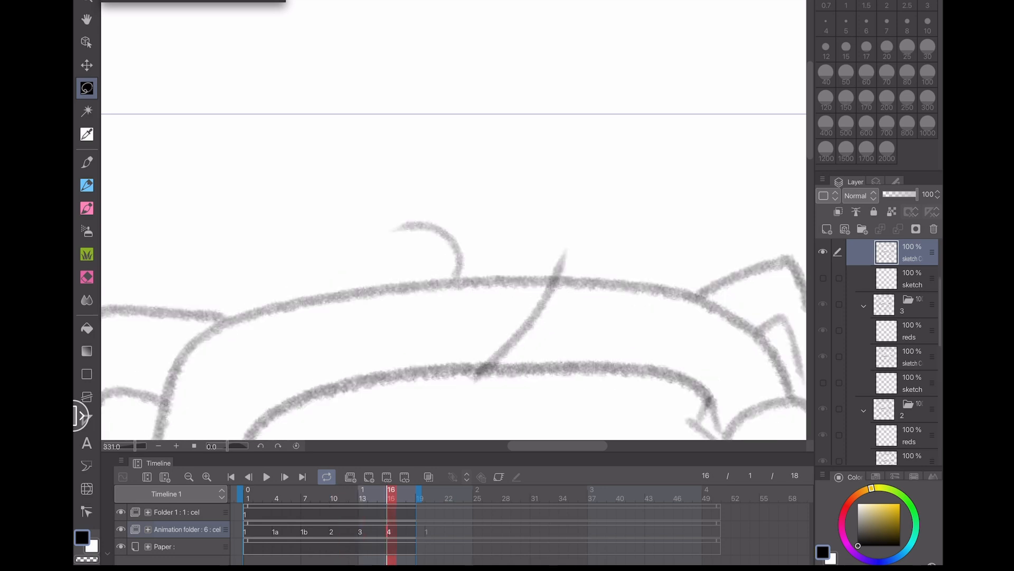
click(362, 532)
click(258, 497)
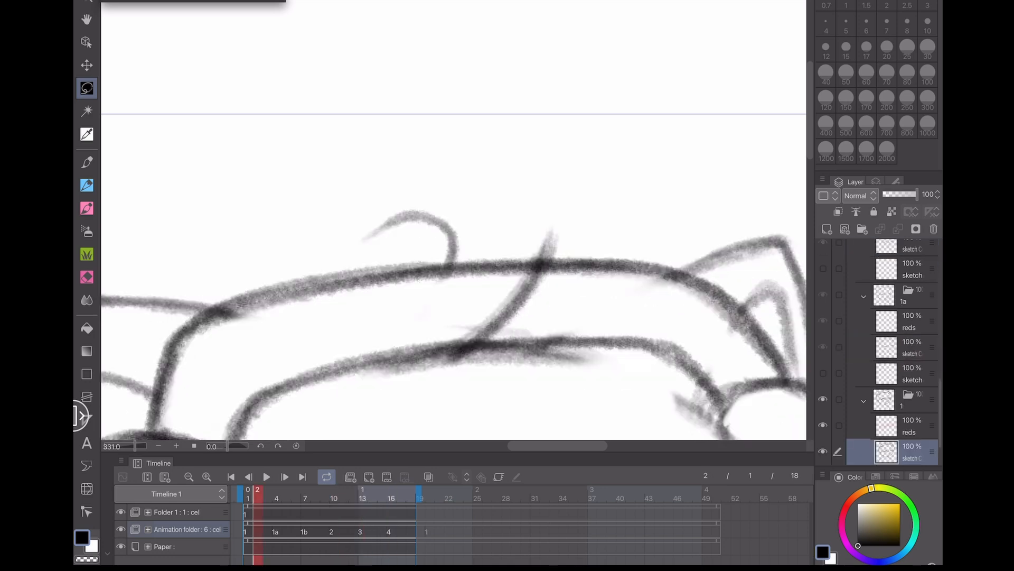
click(391, 497)
scroll(453, 220, down, 5)
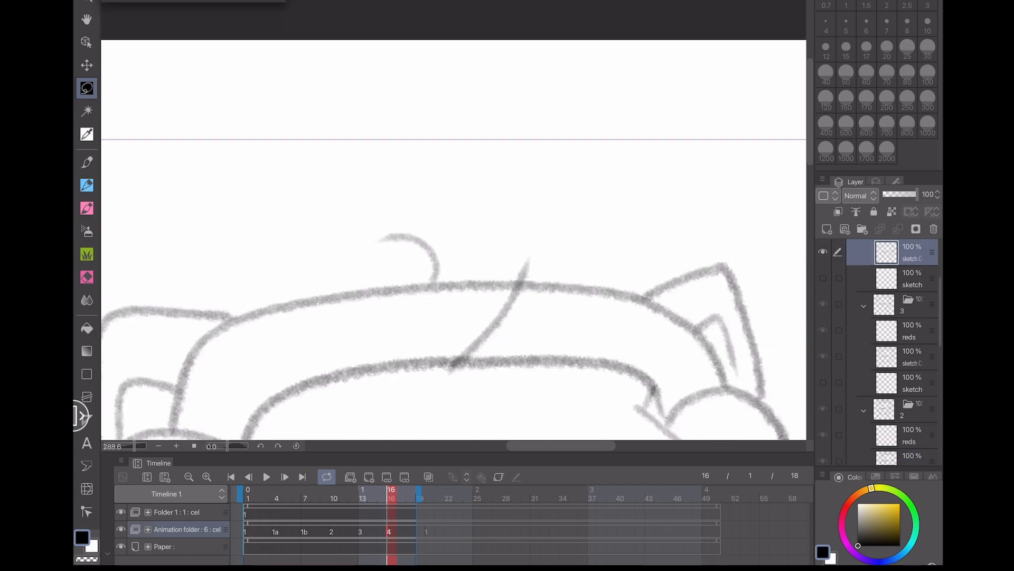
scroll(454, 220, down, 1)
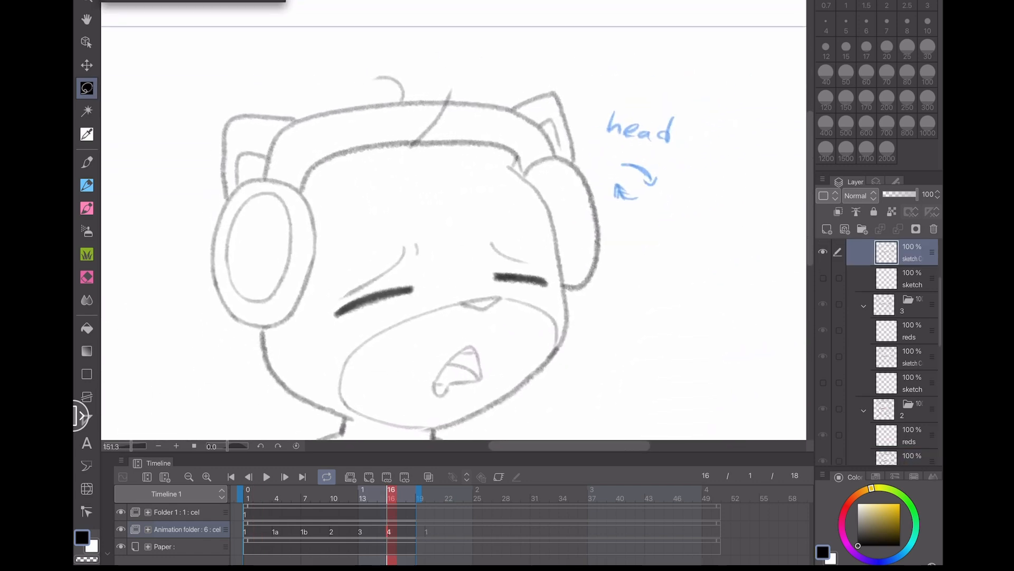
click(267, 477)
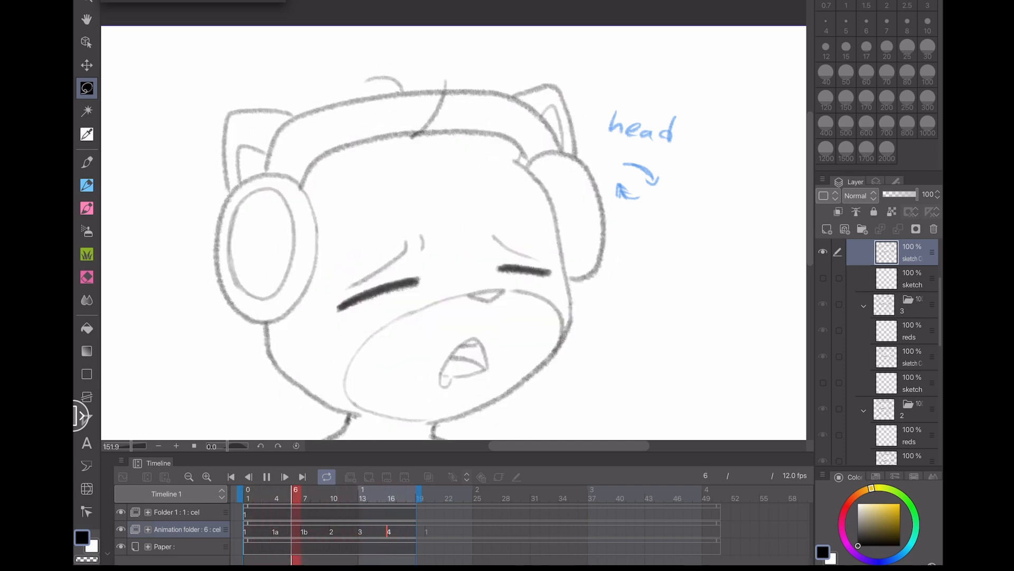
click(267, 477)
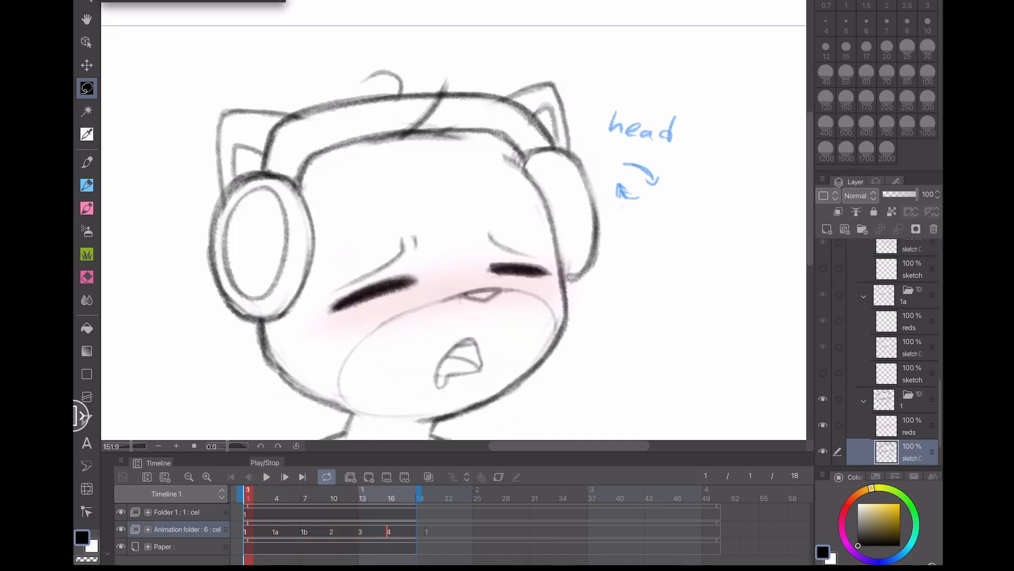
- Switch to the pen and redraw the tuft's curl stroke on cel 1a at frame 4
scroll(454, 220, up, 4)
click(276, 532)
click(86, 185)
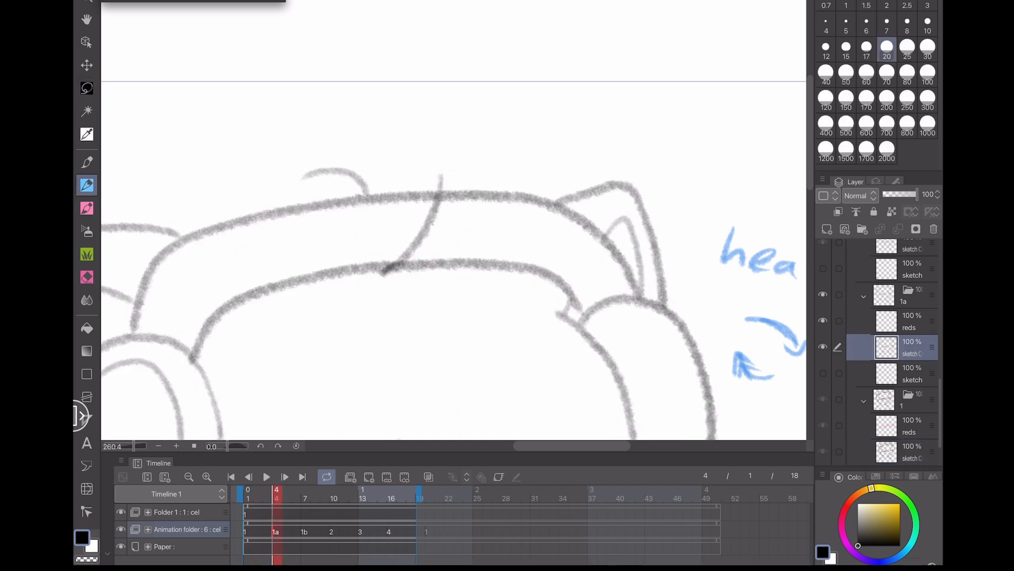
drag(357, 178, 305, 176)
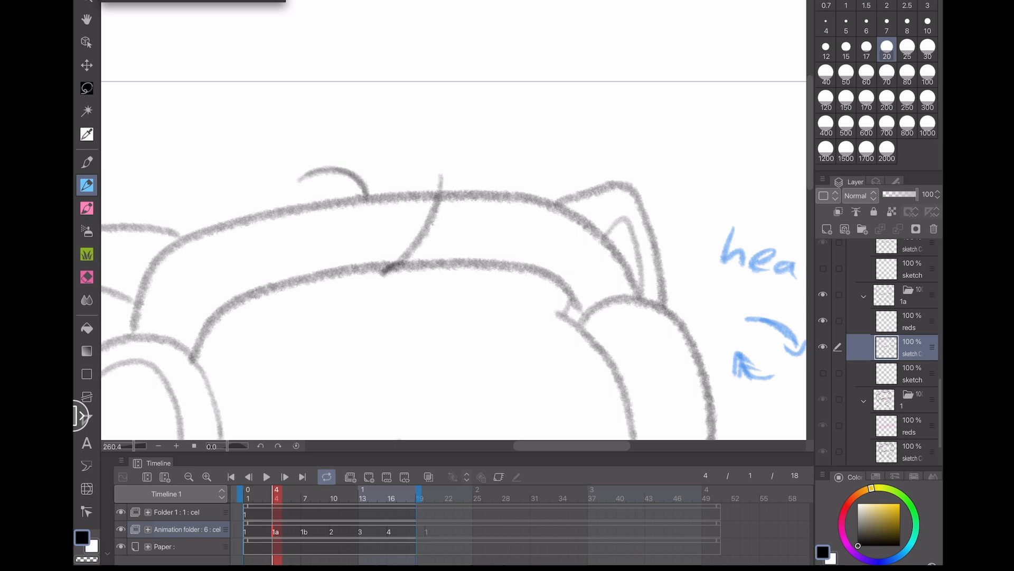
- Try adding tuft strokes on cels 1b, 2 and 3, undoing each attempt
click(304, 531)
drag(293, 173, 329, 170)
mouse_move(371, 203)
mouse_down()
mouse_move(327, 171)
mouse_move(293, 172)
mouse_up()
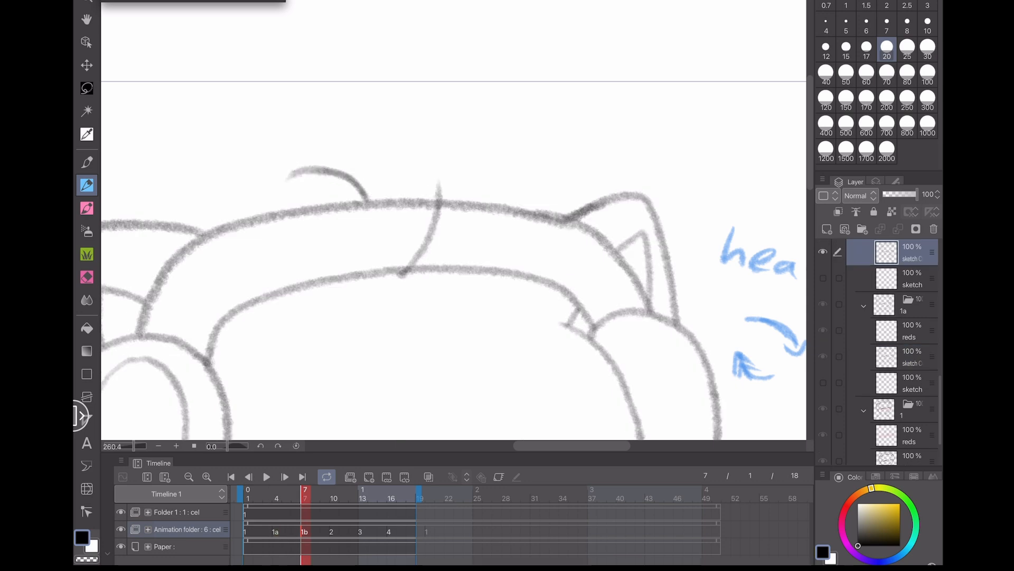
key(ctrl+z)
click(333, 532)
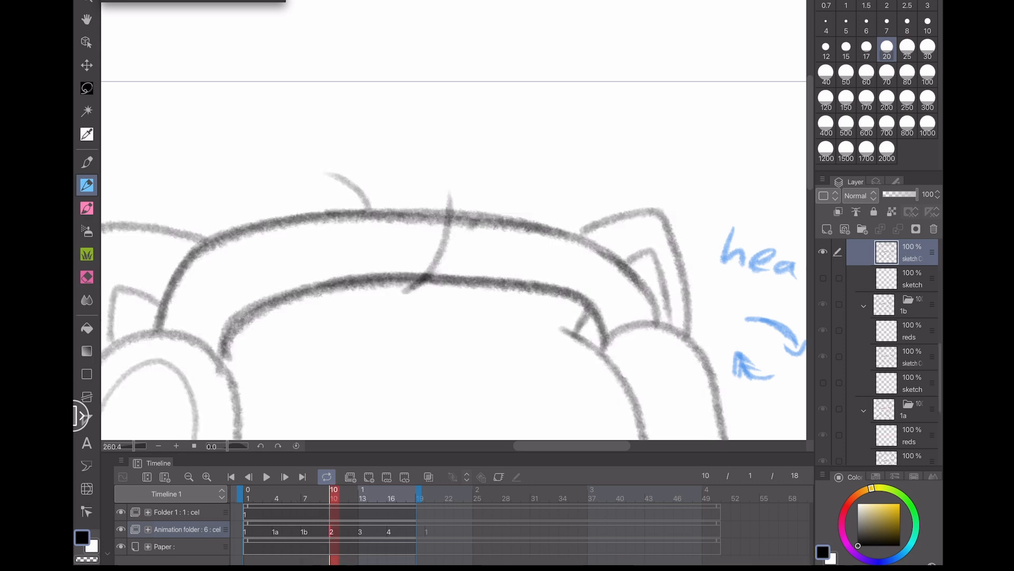
mouse_move(287, 180)
mouse_down()
mouse_move(336, 174)
mouse_move(362, 193)
mouse_up()
key(ctrl+z)
click(361, 531)
drag(309, 167, 350, 177)
key(ctrl+z)
click(391, 531)
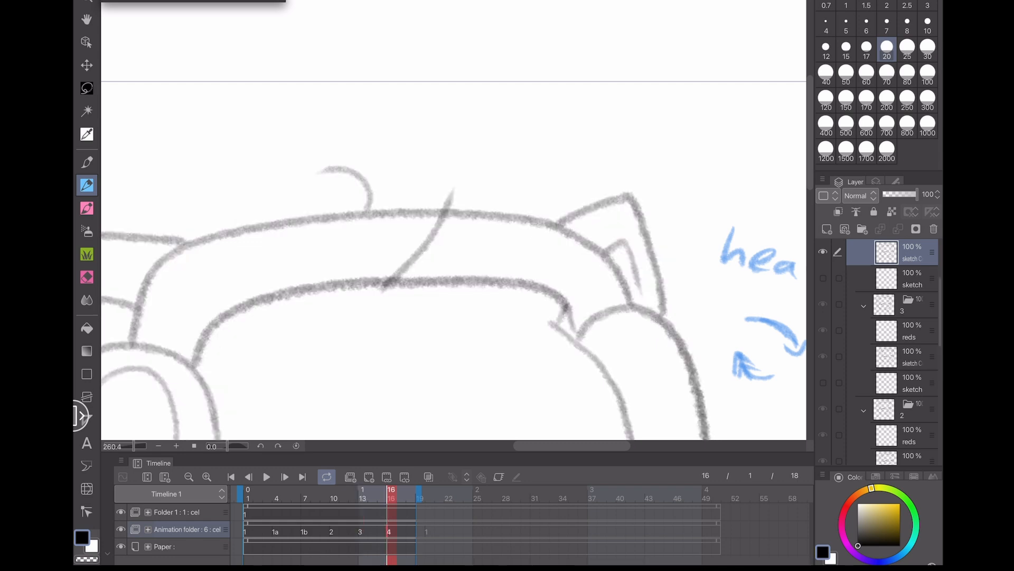
- Play back the animation to review the head bob and hair tuft
scroll(454, 238, down, 3)
click(267, 477)
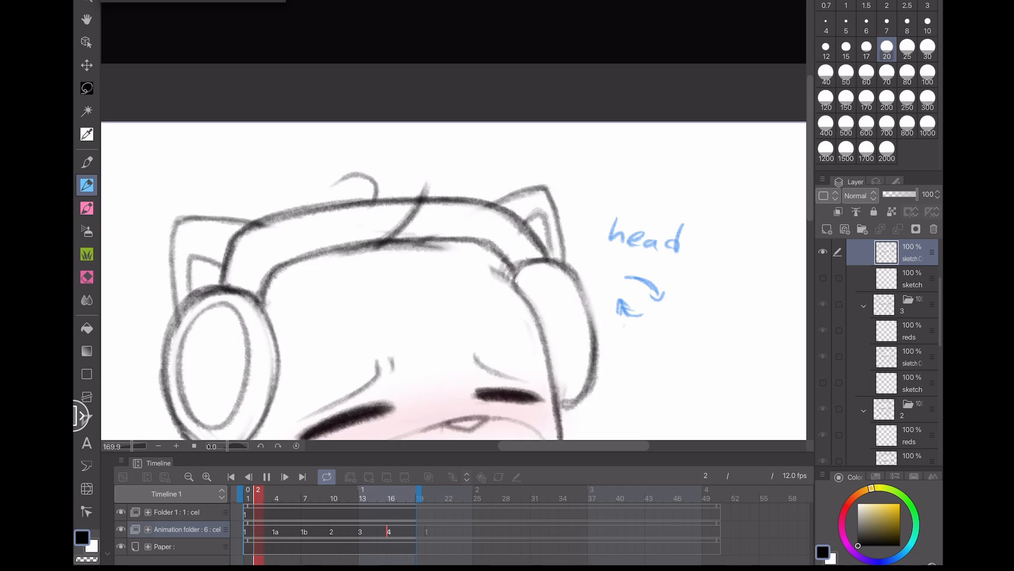
scroll(237, 275, down, 3)
drag(238, 275, 276, 215)
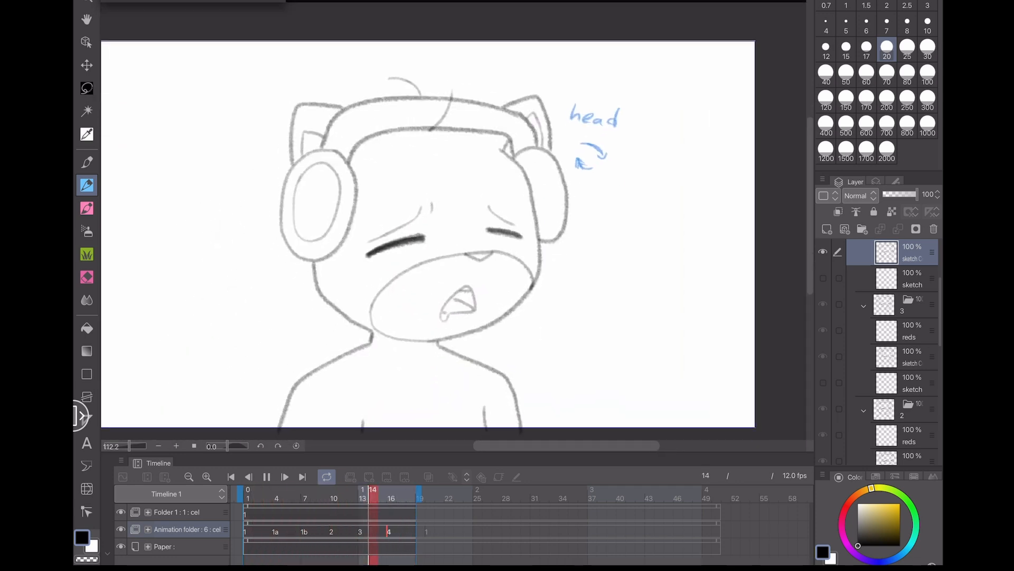
click(266, 476)
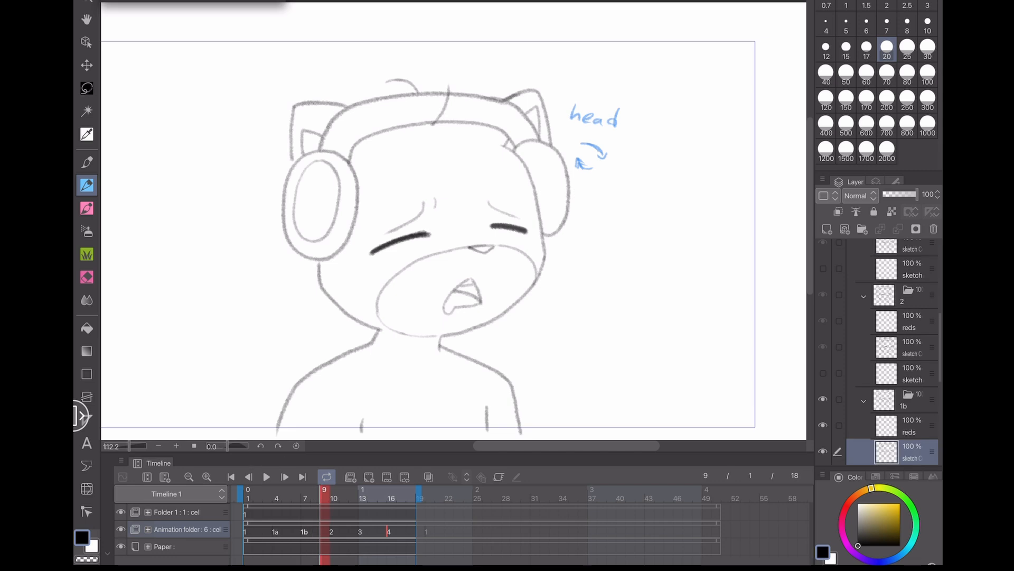
click(276, 531)
click(267, 476)
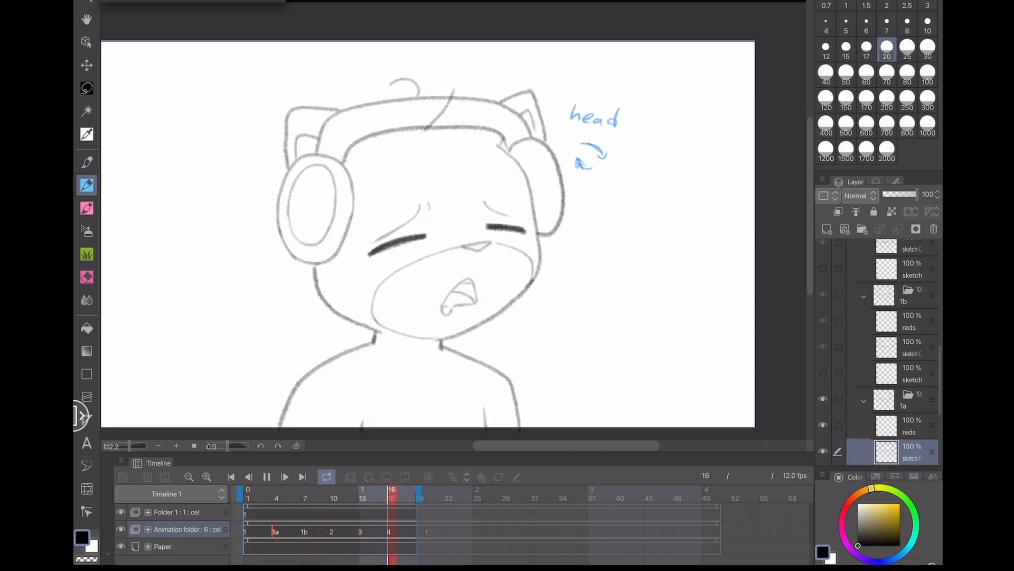
click(266, 477)
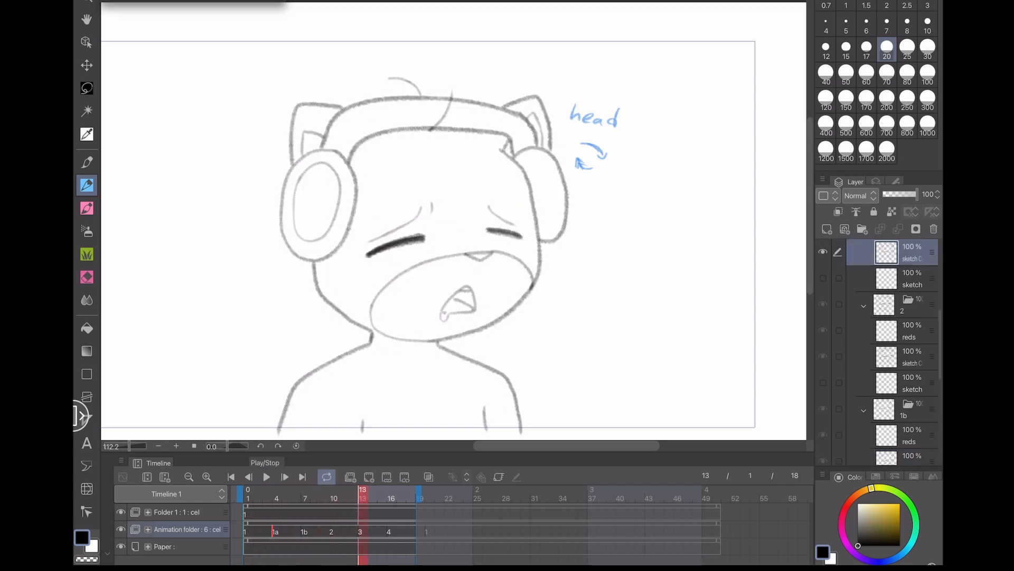
- Switch to the lasso and adjust the curled hair tuft on cel 1a at frame 5, then deselect
scroll(453, 220, up, 5)
click(256, 531)
click(286, 532)
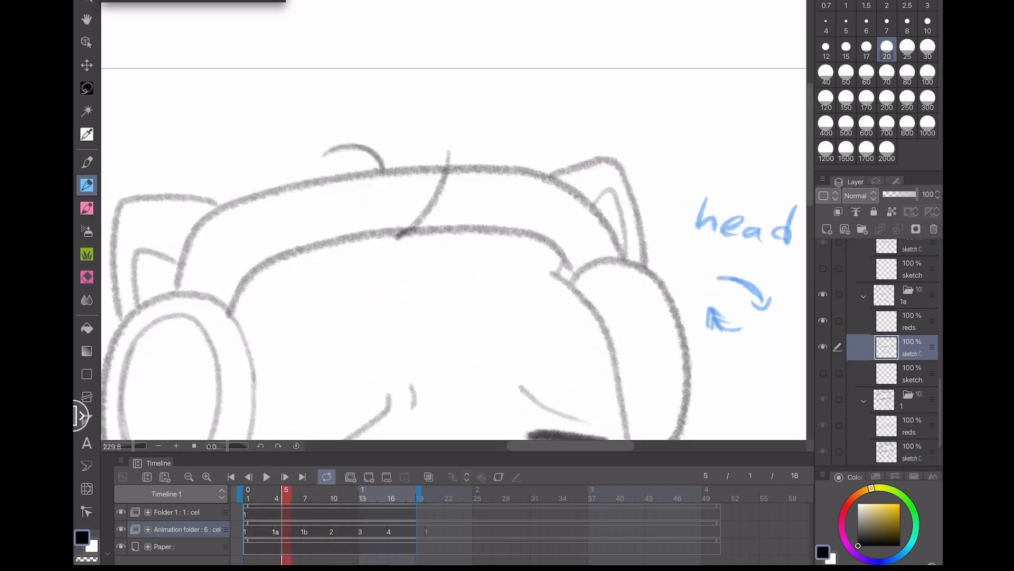
click(86, 88)
scroll(454, 253, up, 3)
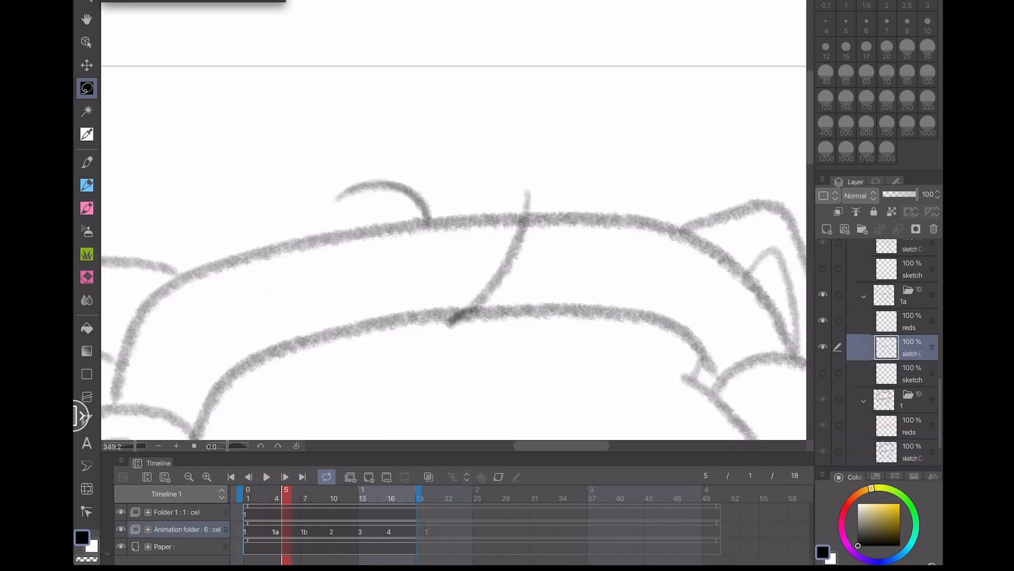
mouse_move(433, 213)
mouse_down()
mouse_move(335, 209)
mouse_move(440, 213)
mouse_up()
click(381, 236)
click(425, 238)
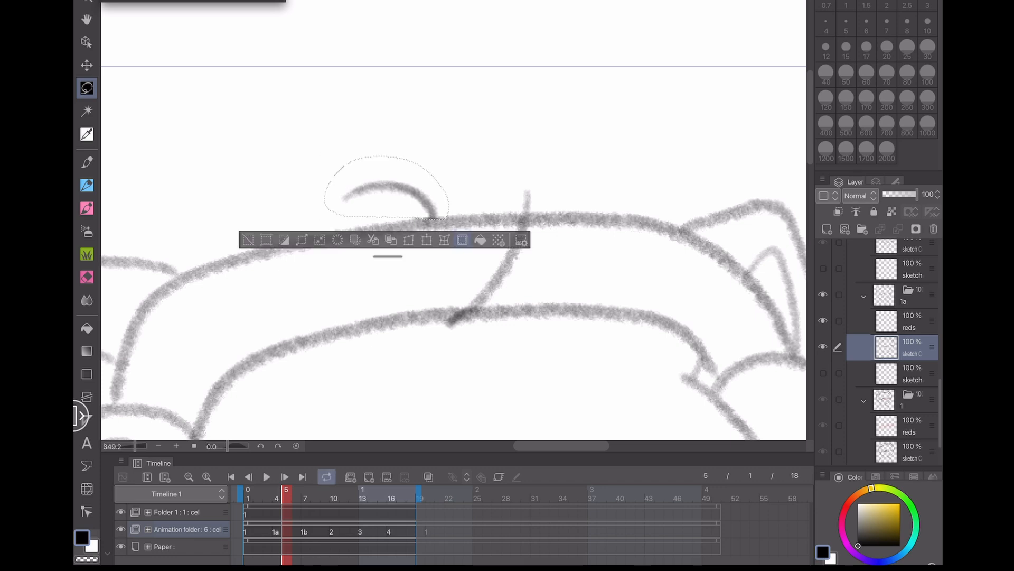
key(ctrl+d)
- On cel 1b at frame 7, lasso the hair tuft, transform it to tilt and shift it slightly right, and deselect
key(Left)
key(Right)
key(Right)
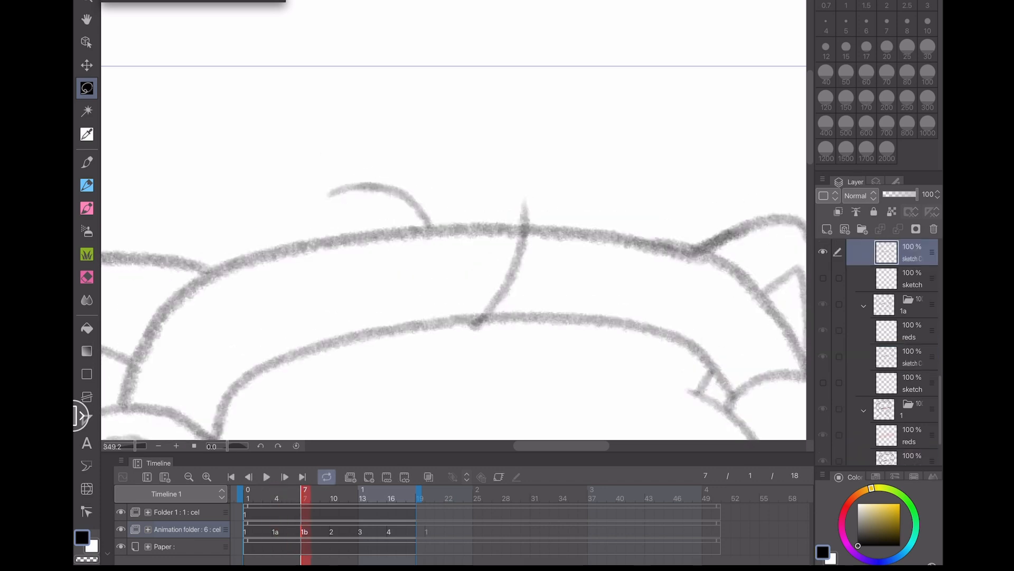
mouse_move(432, 222)
mouse_down()
mouse_move(326, 211)
mouse_move(404, 218)
mouse_up()
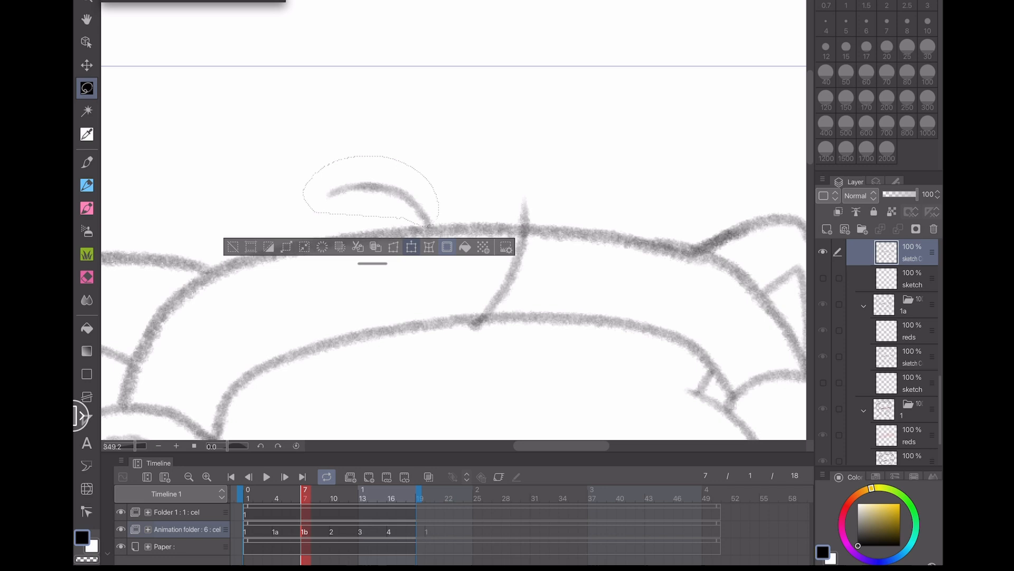
click(411, 246)
click(407, 253)
key(ctrl+d)
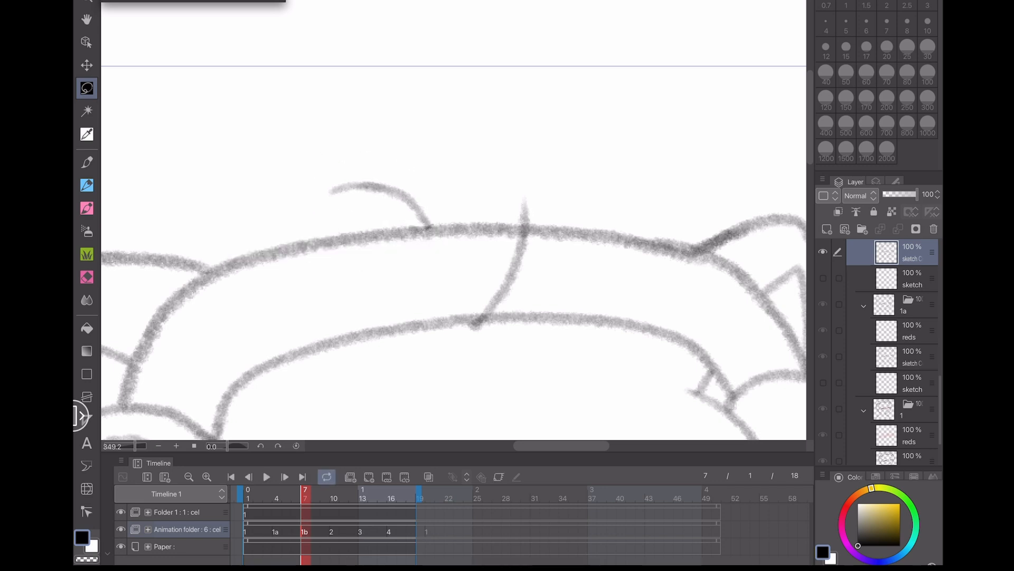
key(ctrl+z)
key(ctrl+z)
key(ctrl+t)
drag(465, 158, 468, 168)
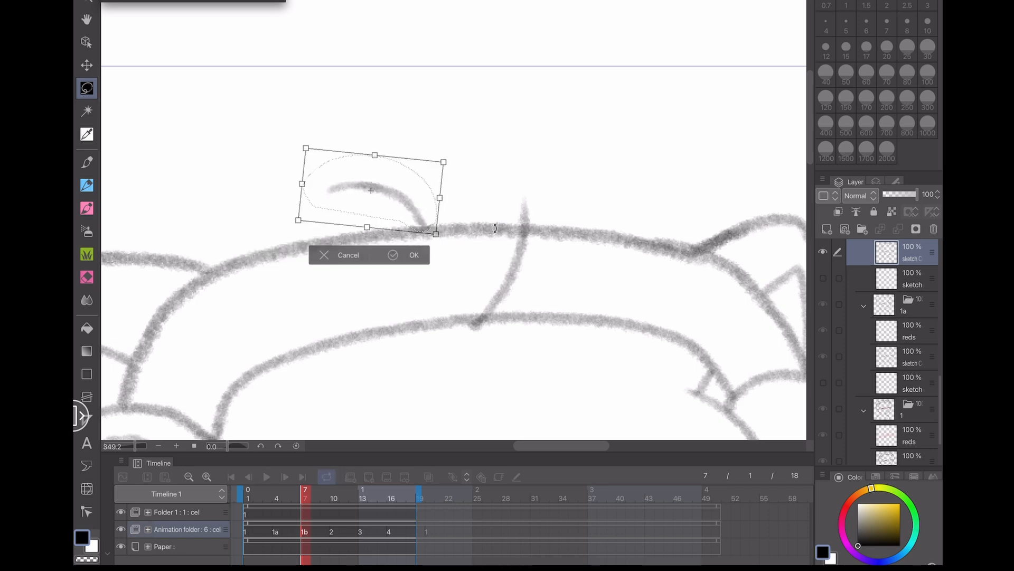
drag(371, 191, 381, 190)
click(414, 255)
key(ctrl+d)
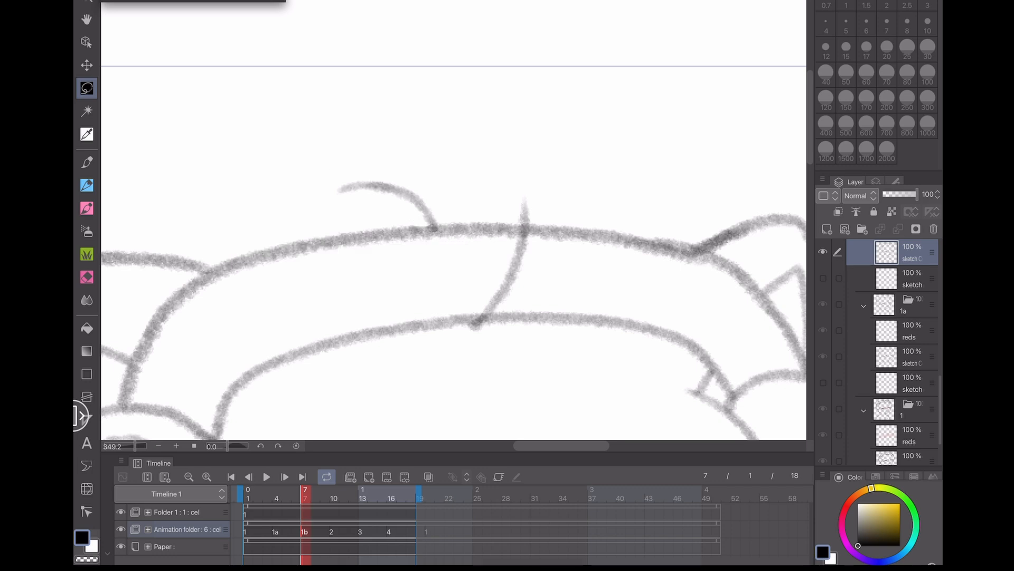
- On cel 2 at frame 10, lasso the hair tuft and transform it, tilting and shifting it slightly right
click(333, 532)
mouse_move(427, 233)
mouse_down()
mouse_move(310, 164)
mouse_move(405, 230)
mouse_up()
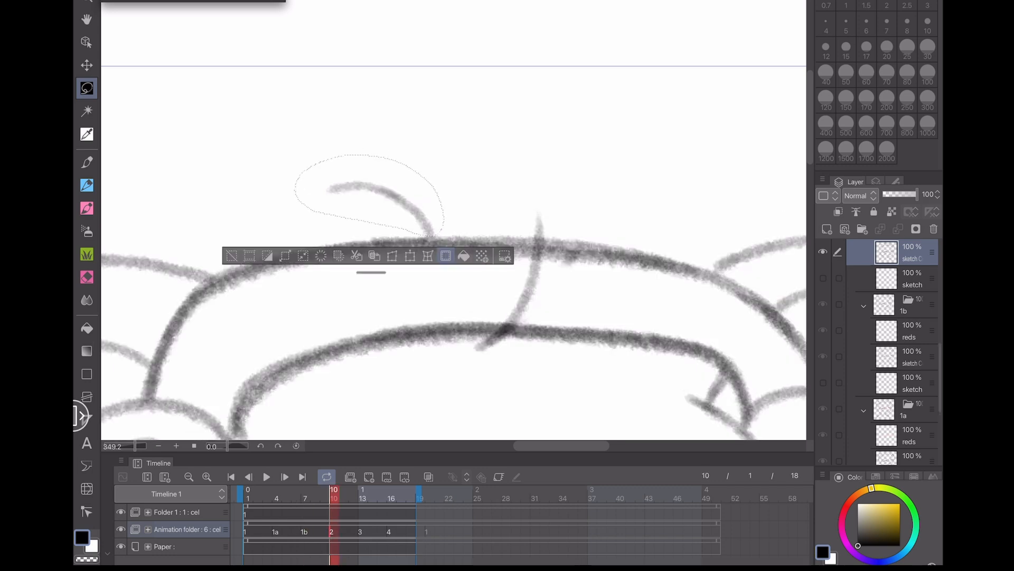
key(ctrl+t)
drag(461, 155, 463, 159)
drag(429, 229, 451, 230)
click(422, 259)
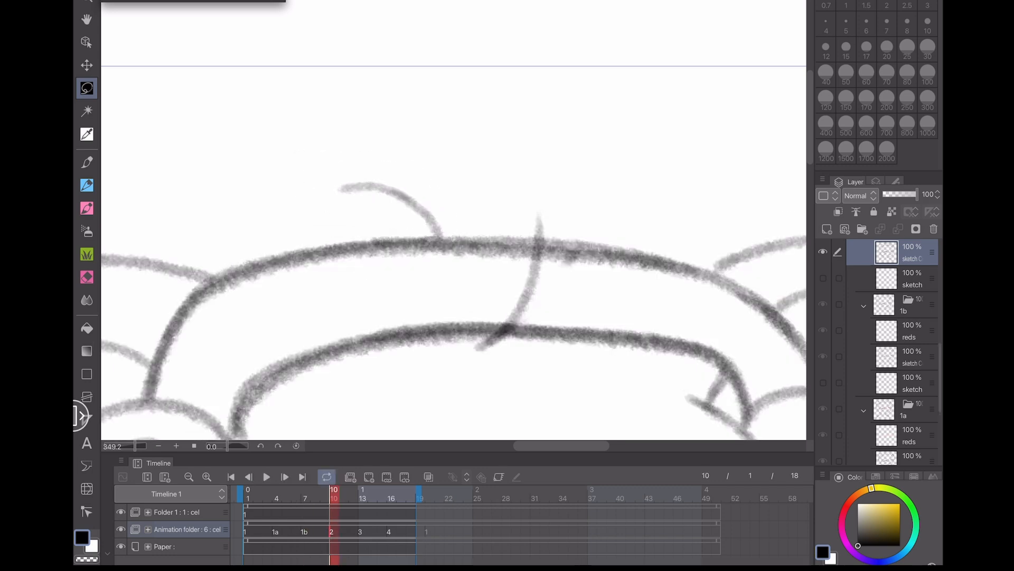
- Step through the cels and play back the animation to check the tuft motion
click(253, 532)
click(276, 531)
click(305, 532)
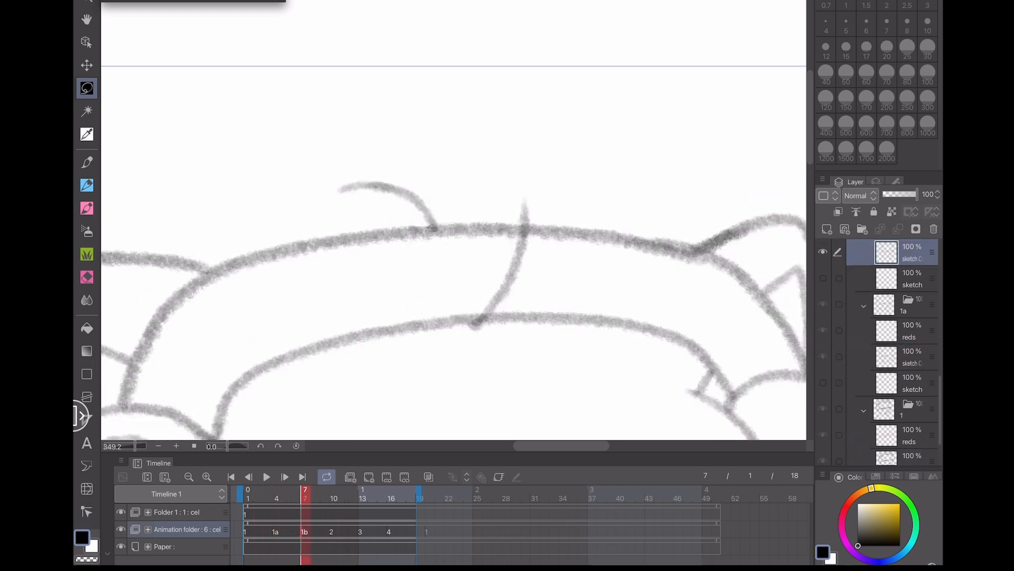
click(333, 531)
click(362, 531)
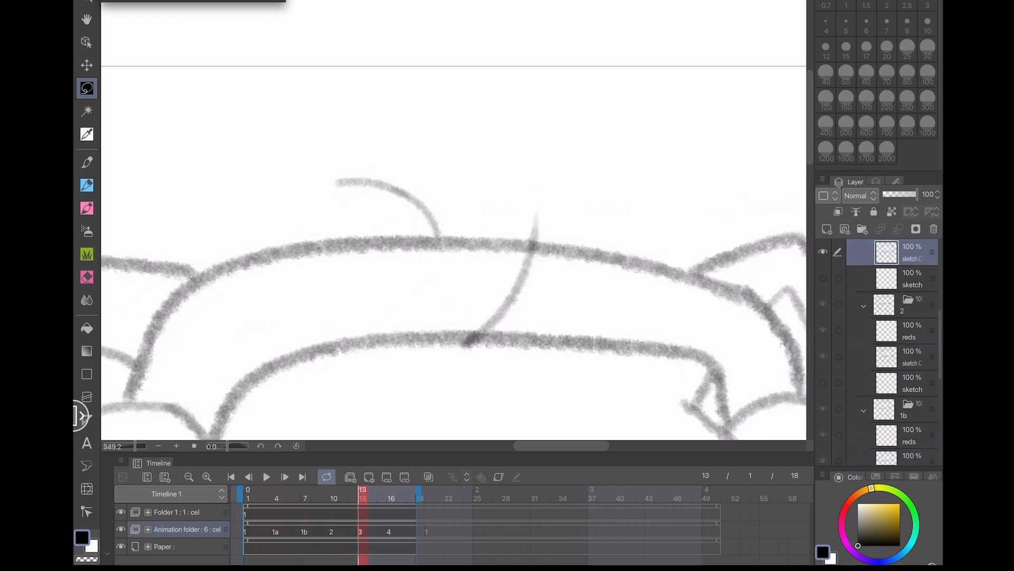
click(267, 477)
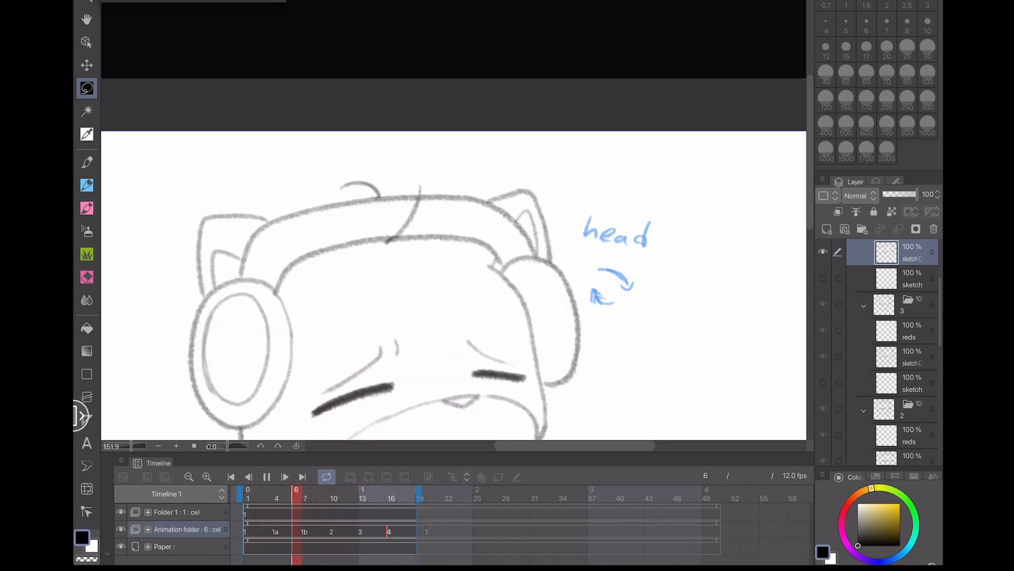
click(267, 477)
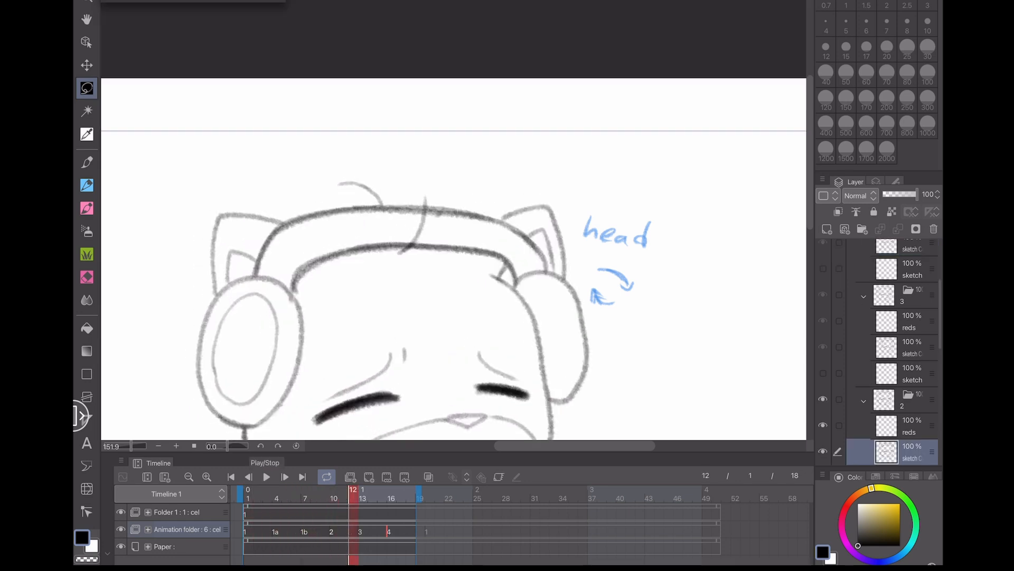
- Step through the cels and play back the animation zoomed out to review the head bob and tuft motion
click(362, 497)
key(e)
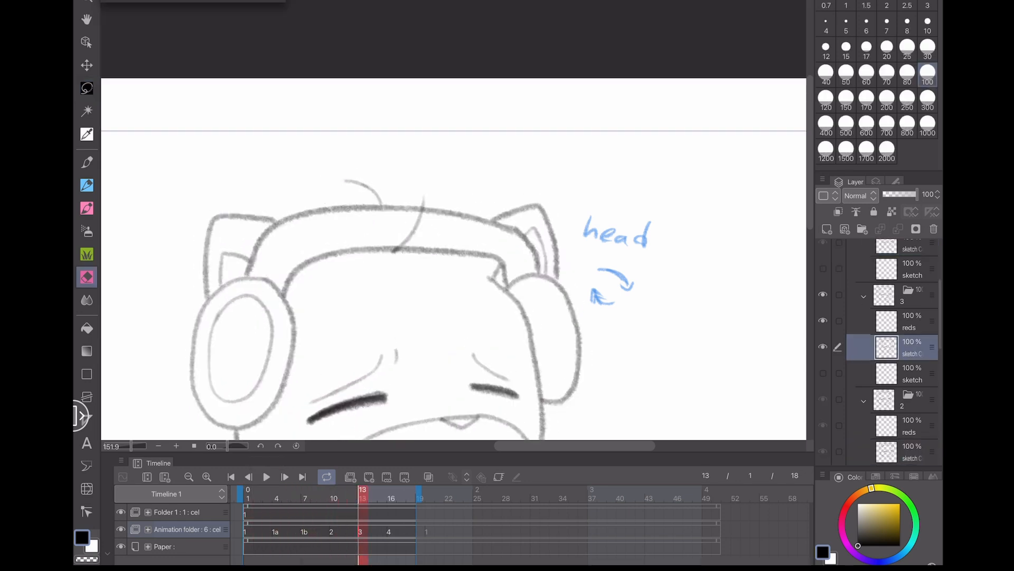
click(334, 498)
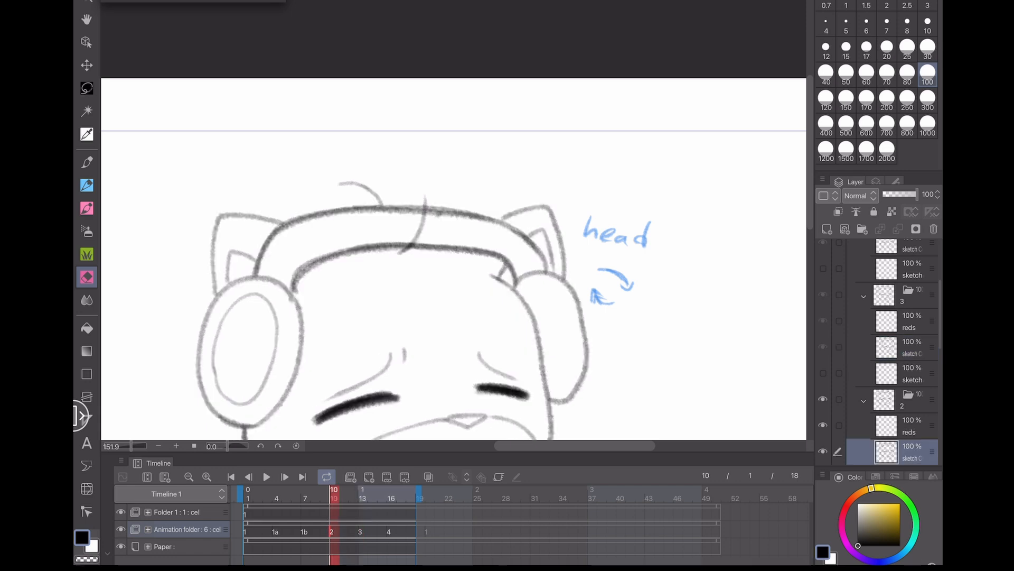
click(267, 476)
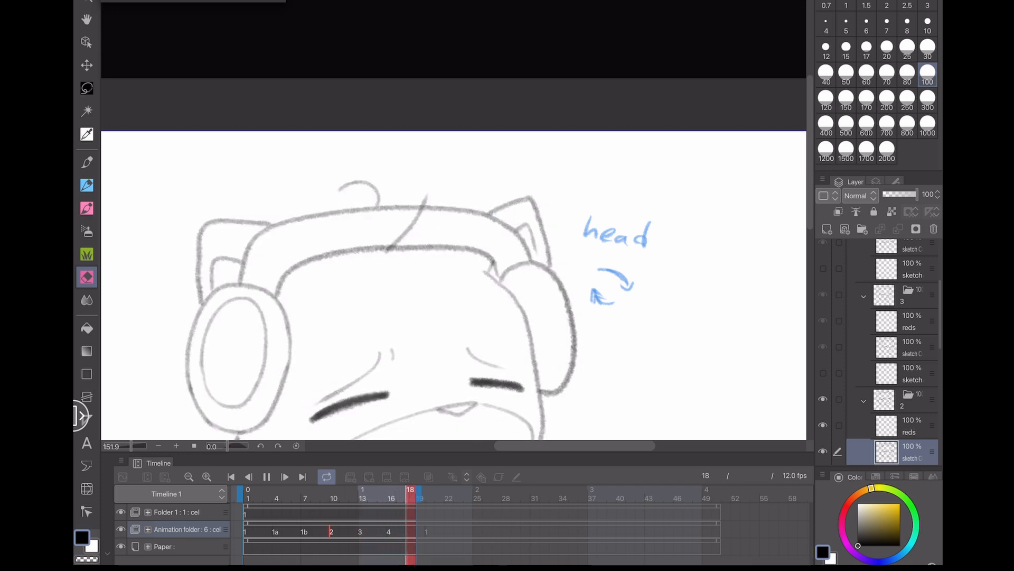
scroll(246, 266, down, 5)
drag(167, 387, 193, 361)
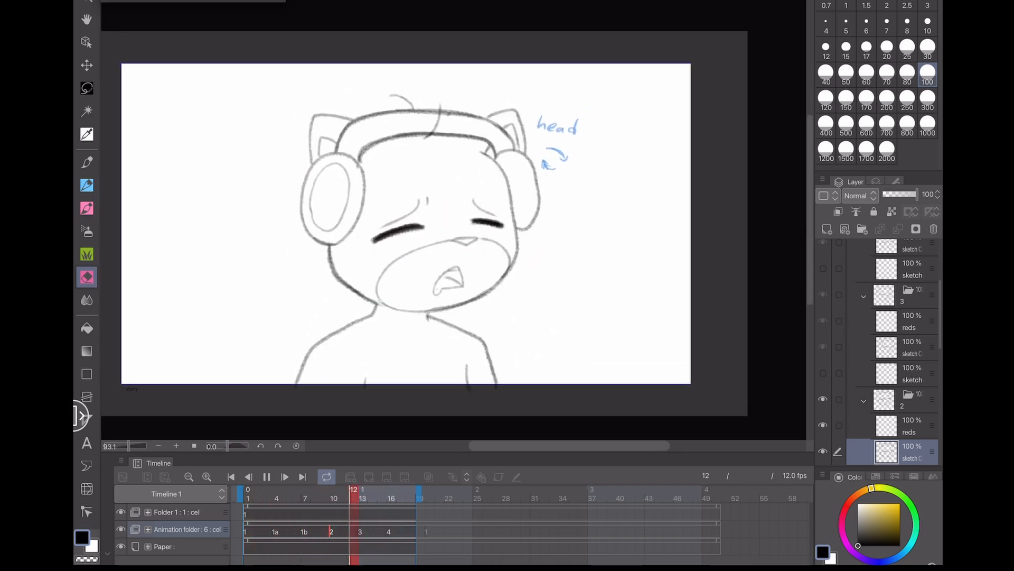
click(267, 476)
scroll(425, 212, up, 5)
click(258, 495)
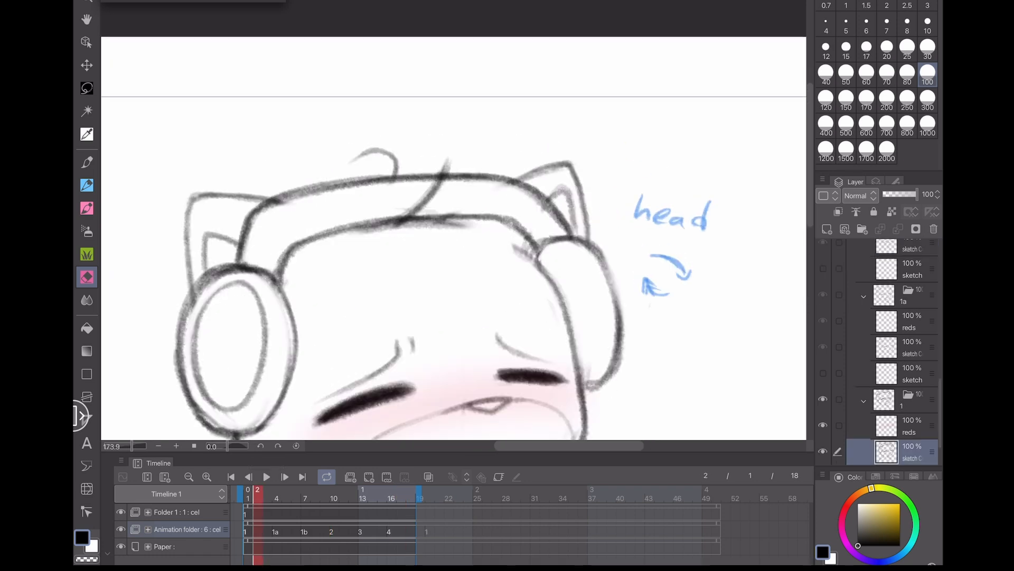
scroll(449, 233, up, 3)
key(p)
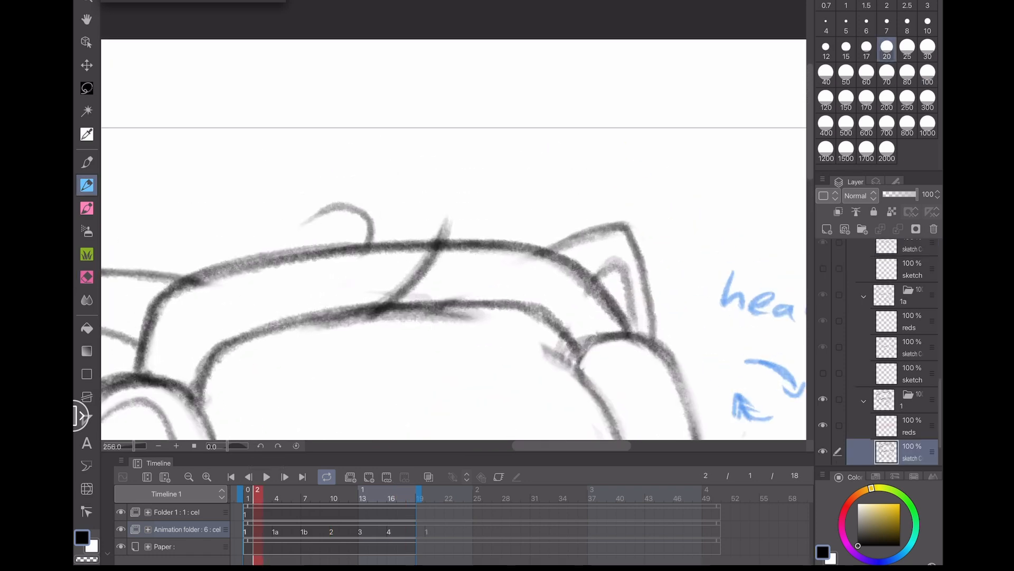
- Erase the hair tuft from cels 1a, 1b, 2, 3 and 4 with the eraser, going frame by frame
click(276, 497)
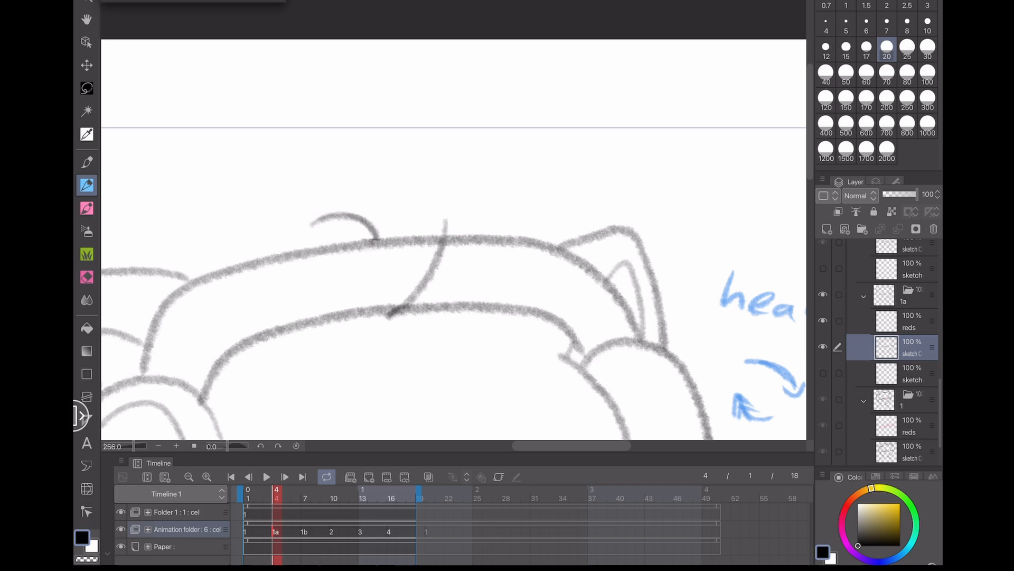
key(e)
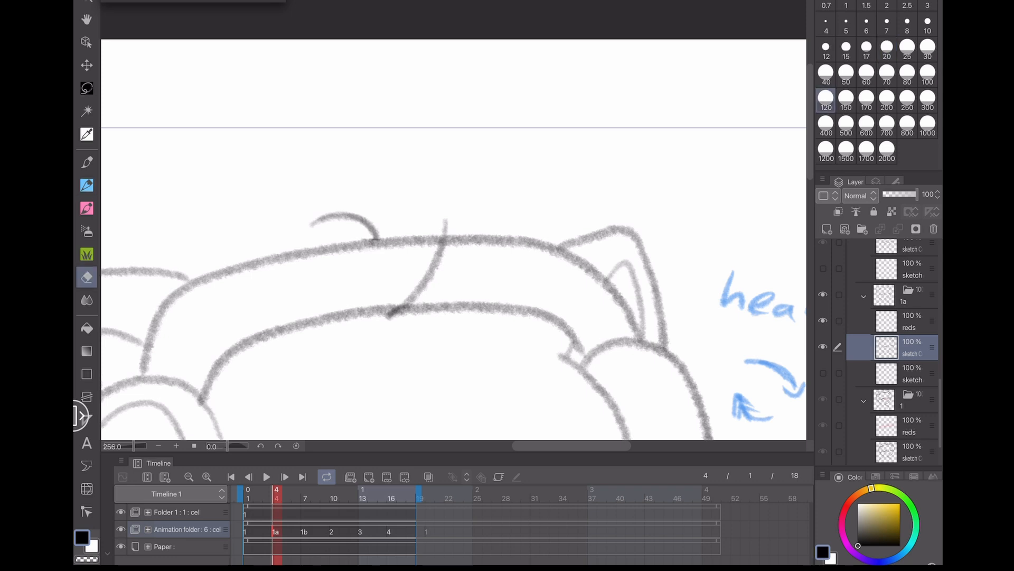
mouse_move(316, 223)
mouse_down()
mouse_move(380, 214)
mouse_move(350, 227)
mouse_move(389, 225)
mouse_move(374, 238)
mouse_move(326, 212)
mouse_up()
click(304, 496)
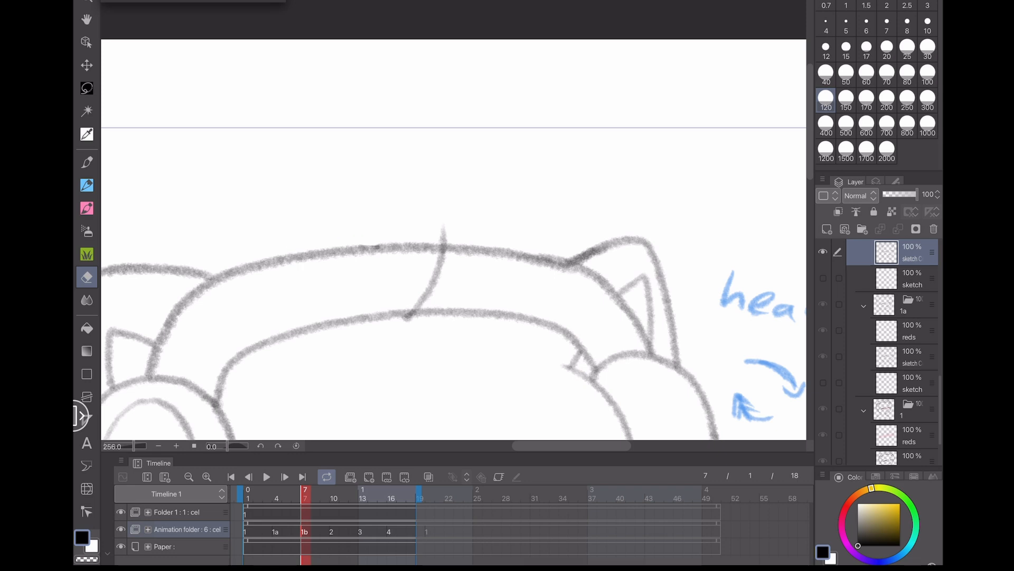
click(334, 496)
mouse_move(362, 242)
mouse_down()
mouse_move(378, 241)
mouse_move(307, 212)
mouse_up()
click(362, 496)
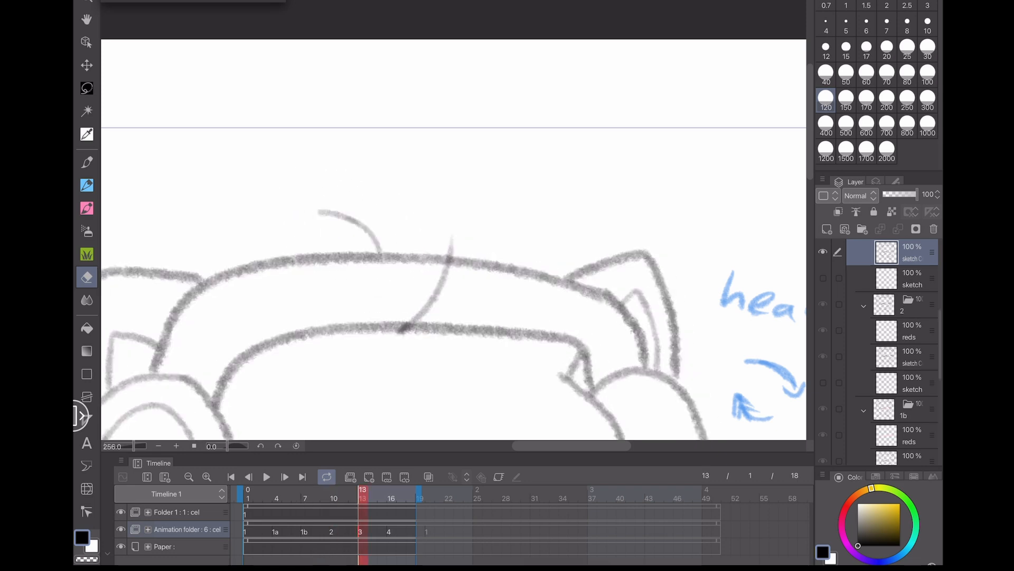
mouse_move(370, 244)
mouse_down()
mouse_move(380, 226)
mouse_move(319, 211)
mouse_up()
click(391, 497)
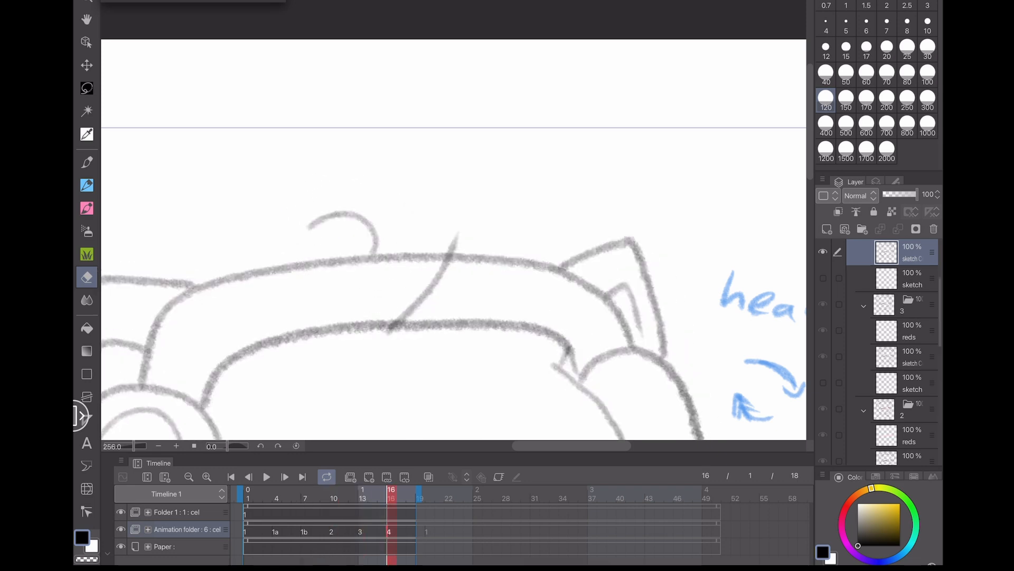
mouse_move(374, 243)
mouse_down()
mouse_move(362, 215)
mouse_move(314, 212)
mouse_up()
- On cel 1a at frame 4, turn on onion skin and redraw the curled hair tuft with a size 20 pen
click(276, 497)
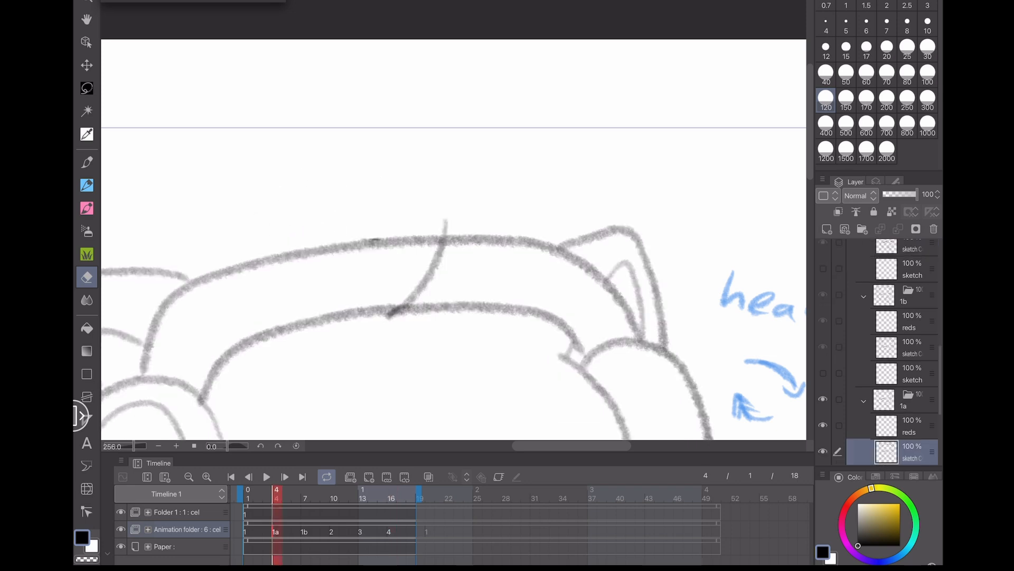
click(428, 477)
click(87, 185)
click(887, 48)
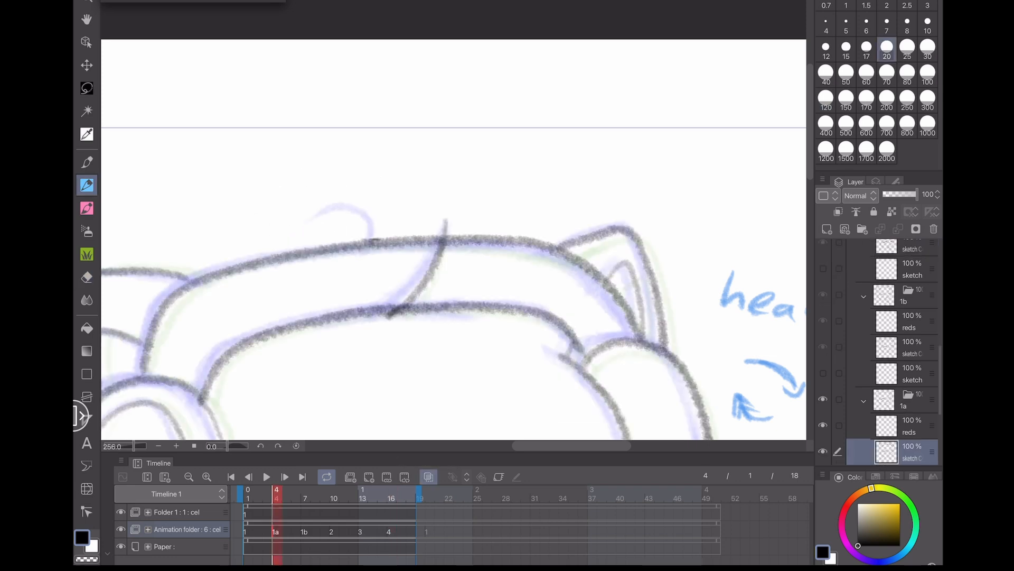
drag(372, 232, 309, 218)
- Lasso the new tuft on cel 1a, transform it to shift slightly right, and deselect
key(m)
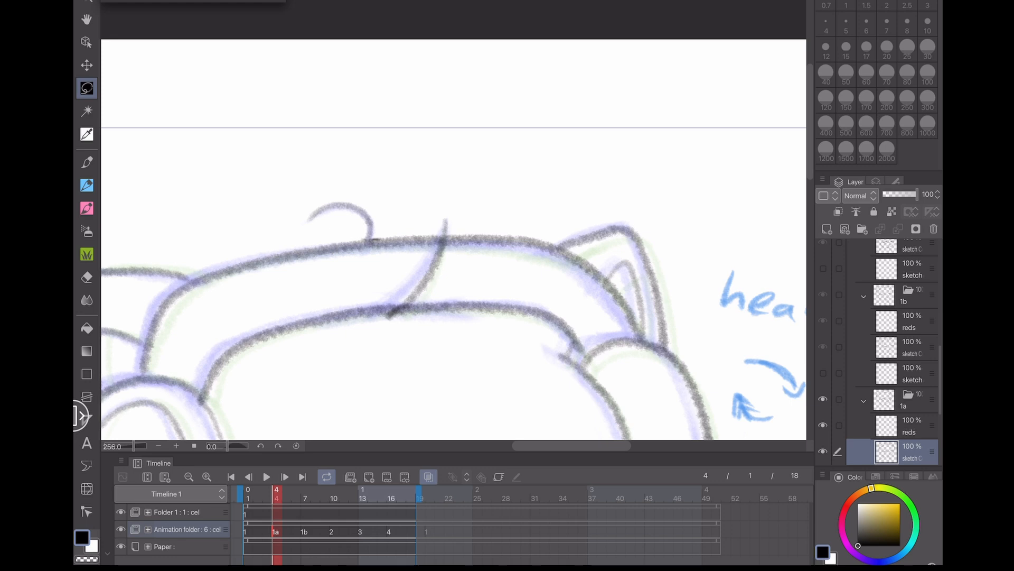
mouse_move(373, 238)
mouse_down()
mouse_move(305, 232)
mouse_move(398, 238)
mouse_up()
click(379, 259)
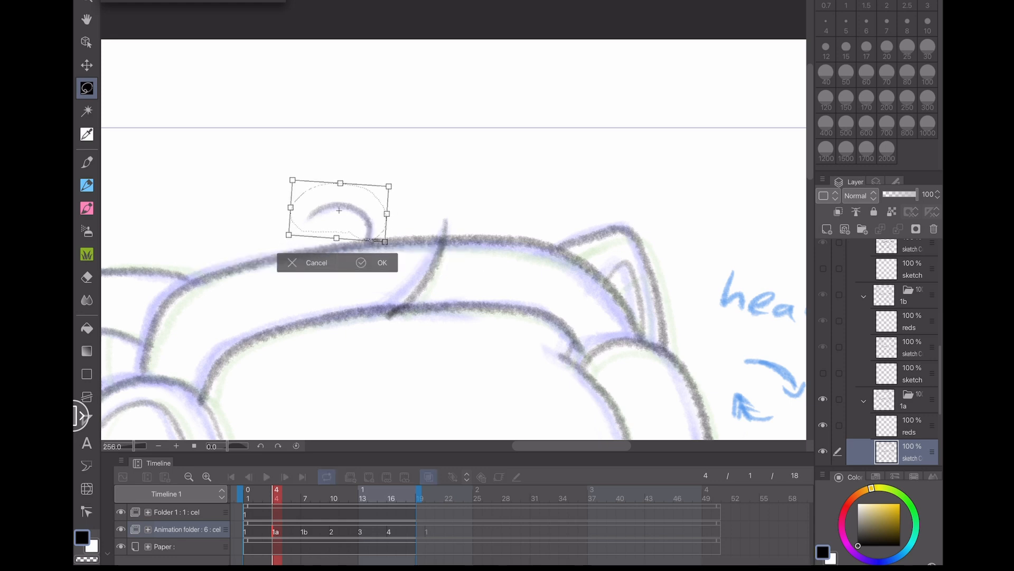
drag(339, 211, 346, 210)
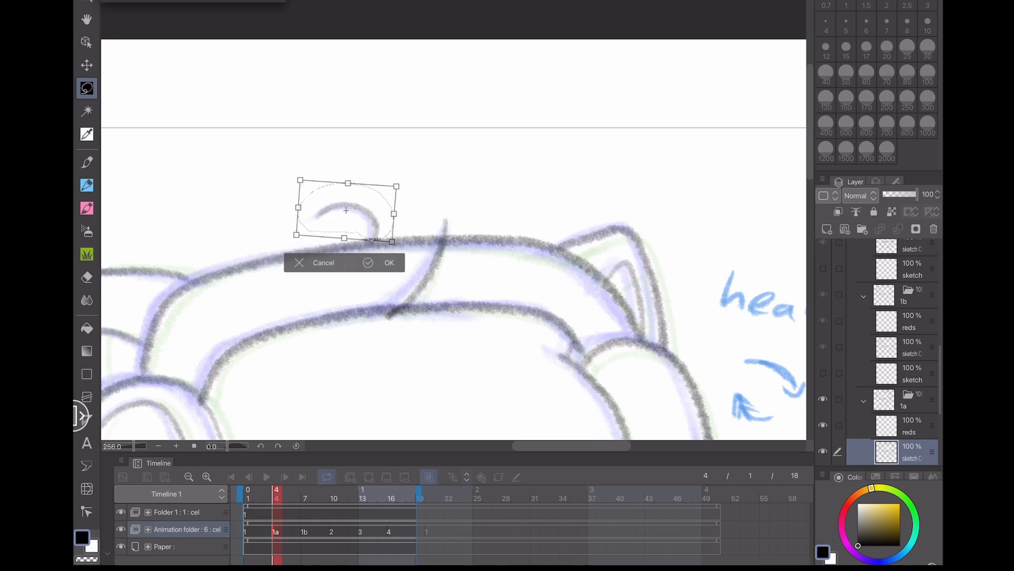
click(388, 262)
key(ctrl+d)
- Redraw the curled hair tuft on cel 1b at frame 7 with the pen
click(305, 531)
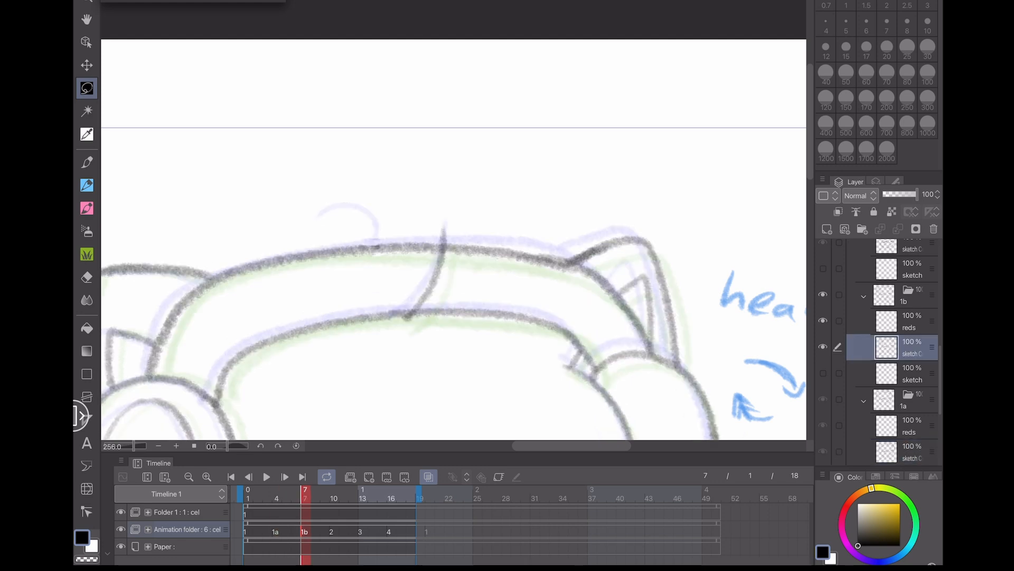
key(p)
drag(374, 216, 319, 214)
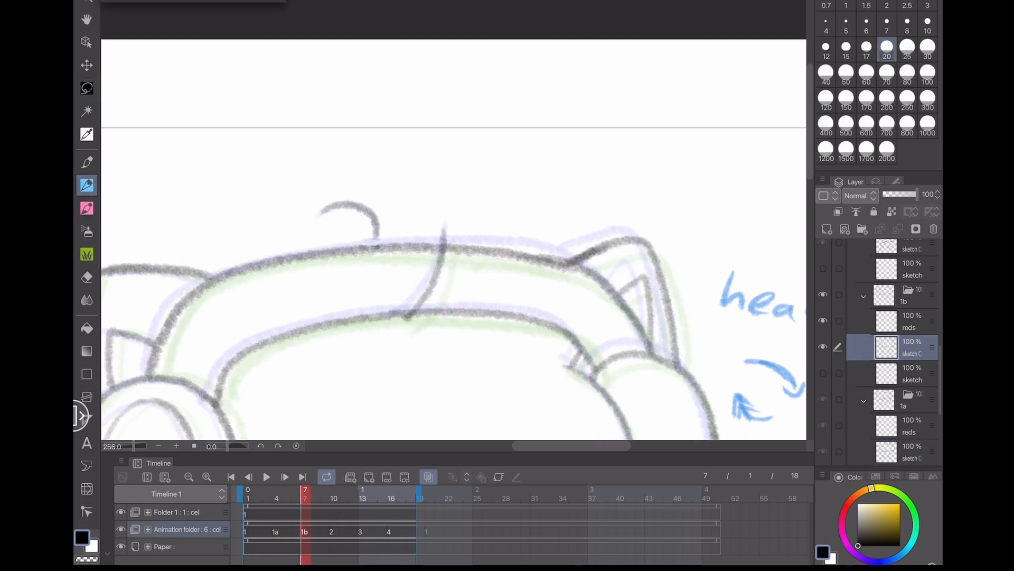
- Lasso the tuft on cel 1b, transform it slightly up and left, and deselect
key(m)
drag(382, 185, 308, 221)
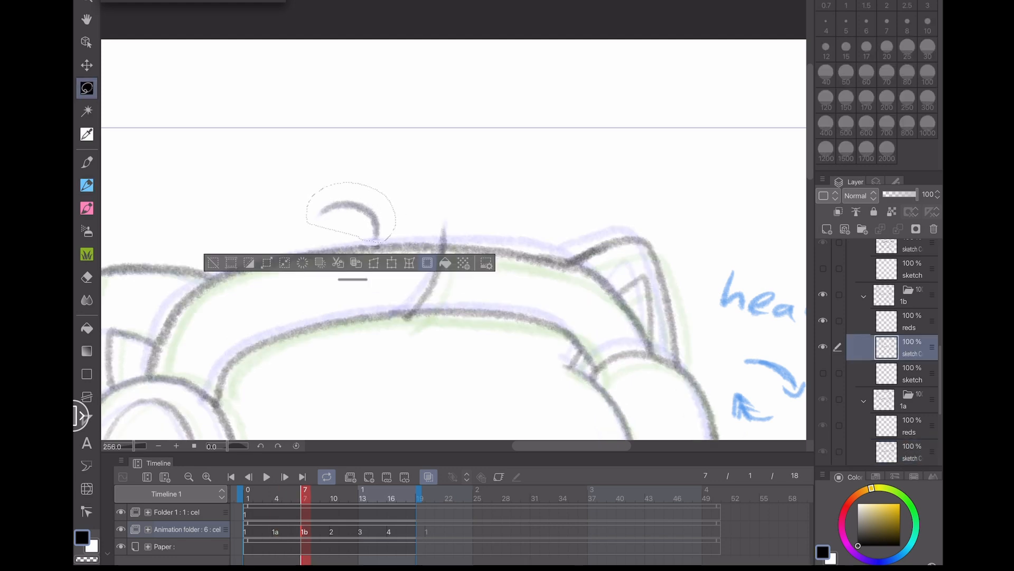
click(392, 262)
drag(403, 245, 390, 238)
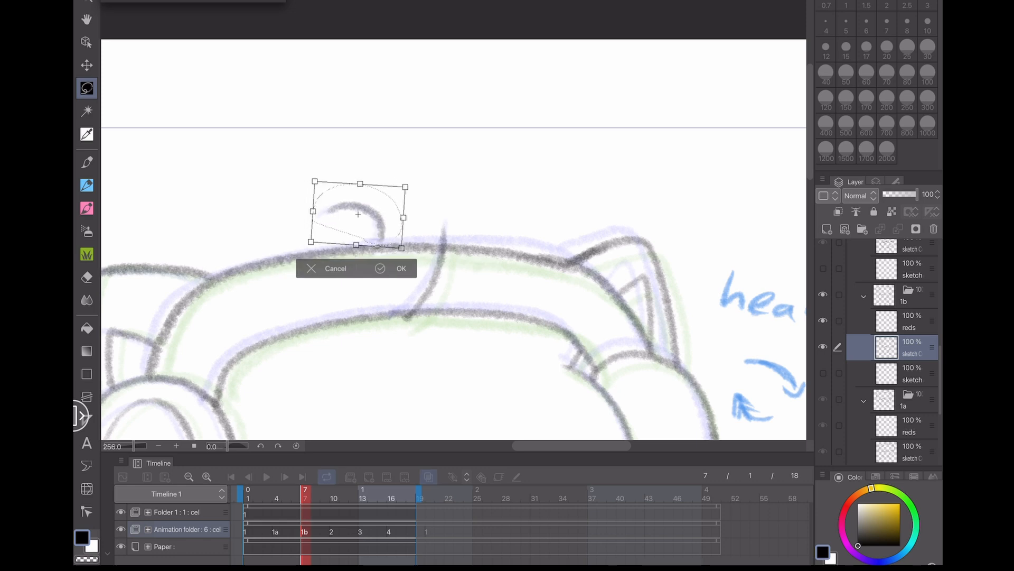
key(Return)
key(ctrl+d)
- Redraw the curled hair tuft on cel 2 at frame 10 with the pen
click(333, 497)
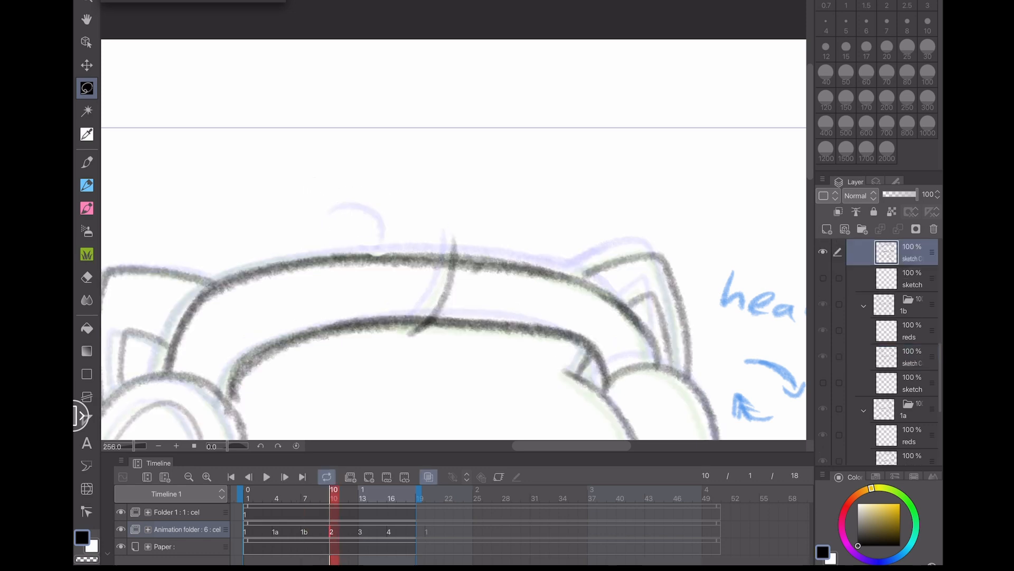
key(p)
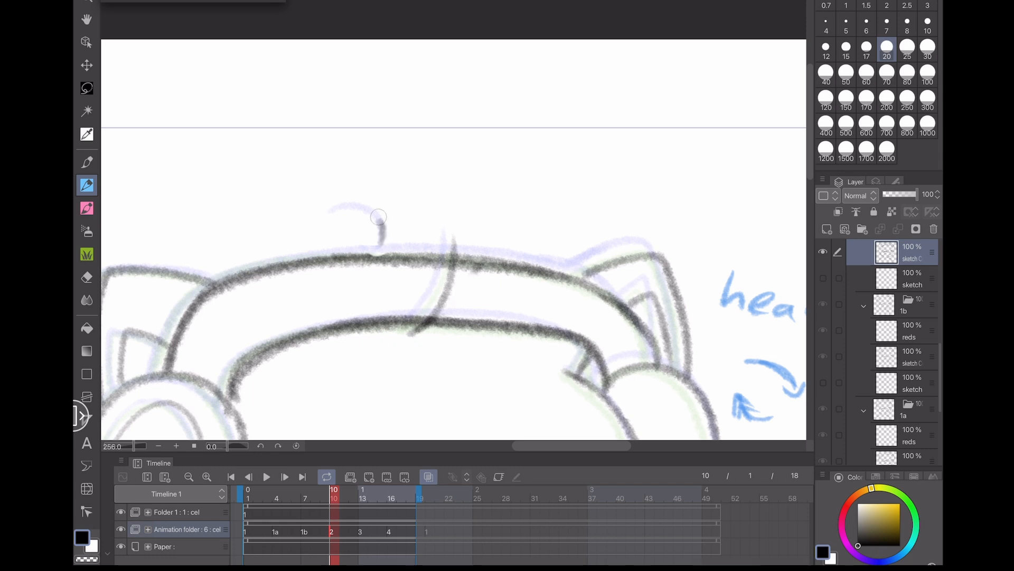
drag(378, 217, 330, 210)
- Lasso the tuft on cel 2, transform it to tilt and shift slightly right, and deselect
key(m)
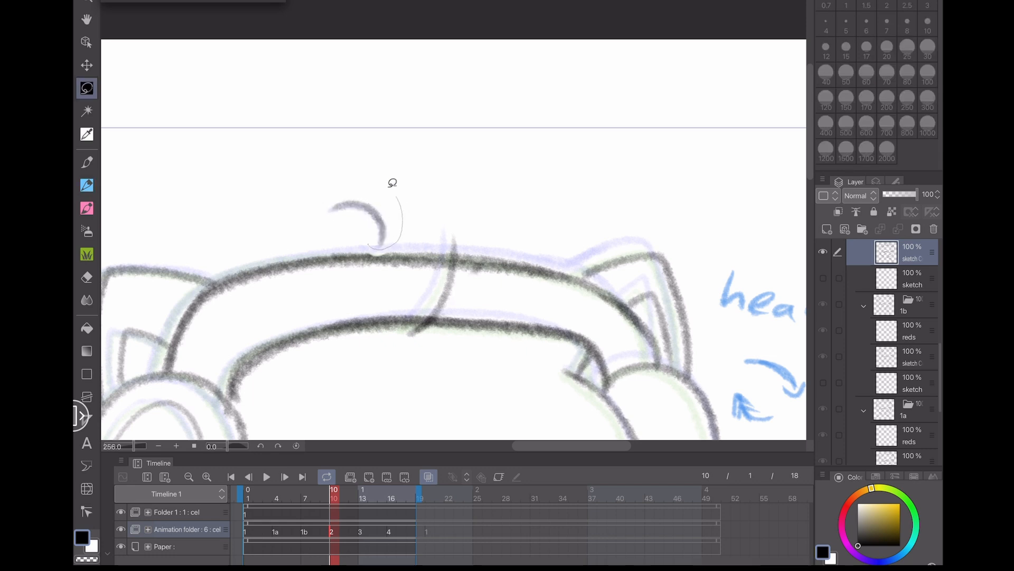
drag(392, 183, 307, 220)
key(ctrl+t)
drag(423, 174, 424, 177)
drag(355, 213, 360, 216)
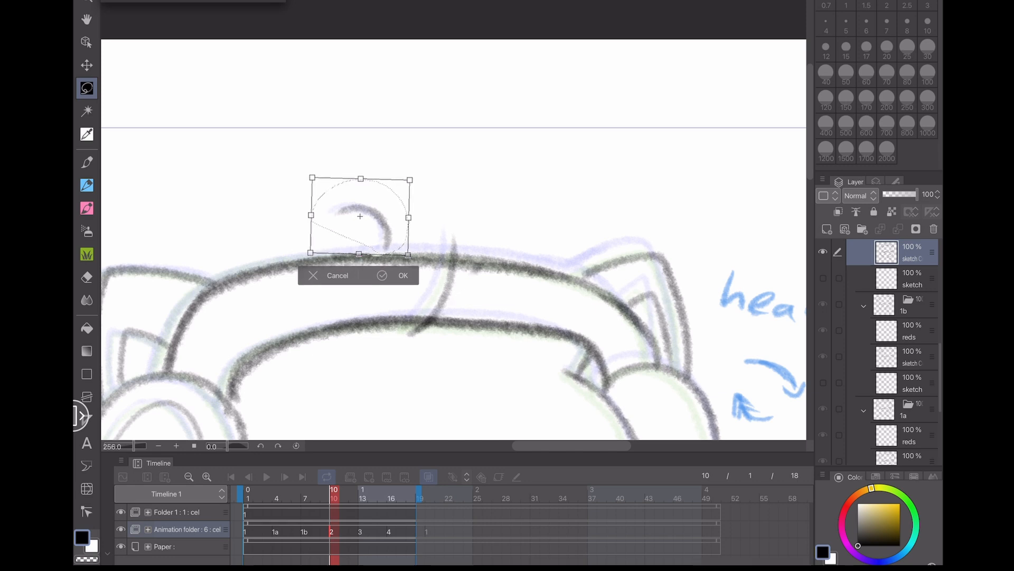
key(Return)
key(ctrl+d)
- Step to cel 3 at frame 13 and redraw the curled hair tuft with the pen
key(Right)
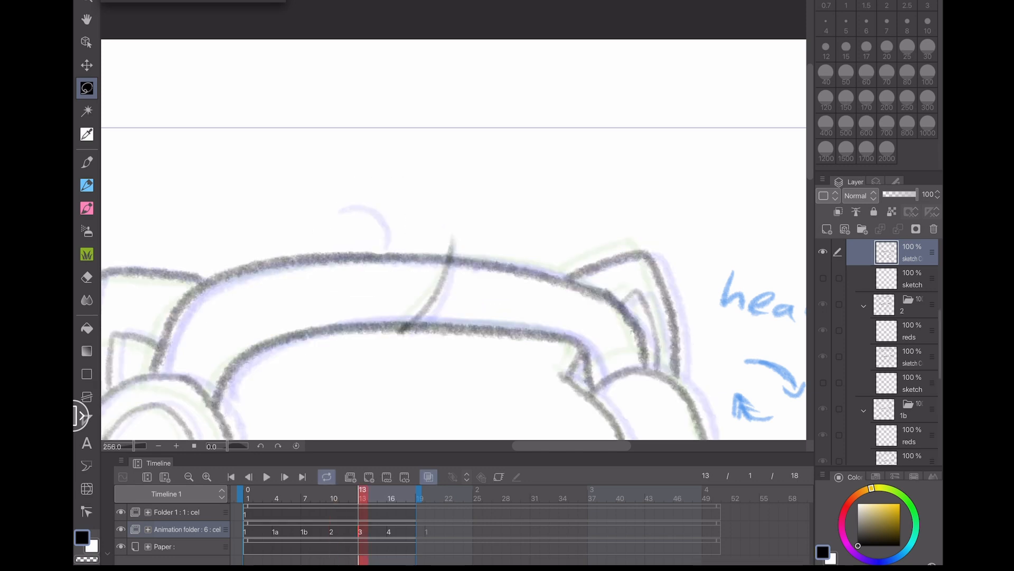
key(p)
drag(384, 247, 341, 210)
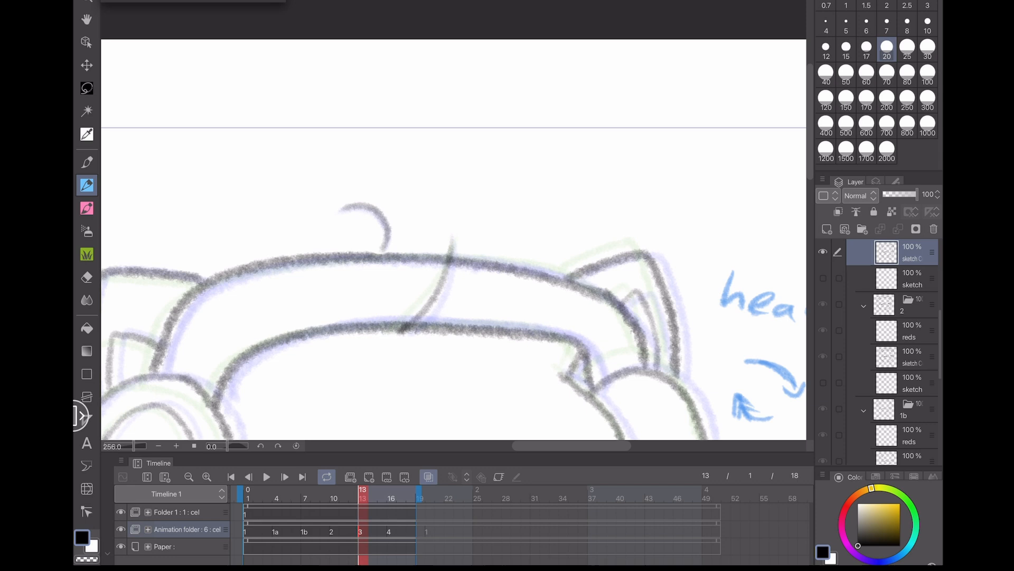
- Lasso the tuft on cel 3, transform it to tilt and shift slightly right, and deselect
key(l)
drag(404, 229, 325, 221)
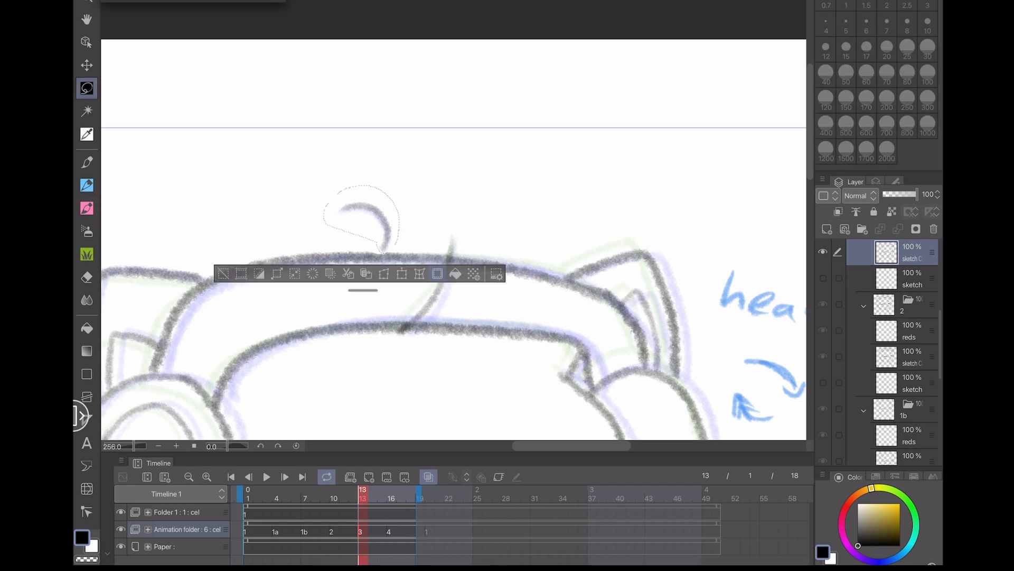
key(ctrl+t)
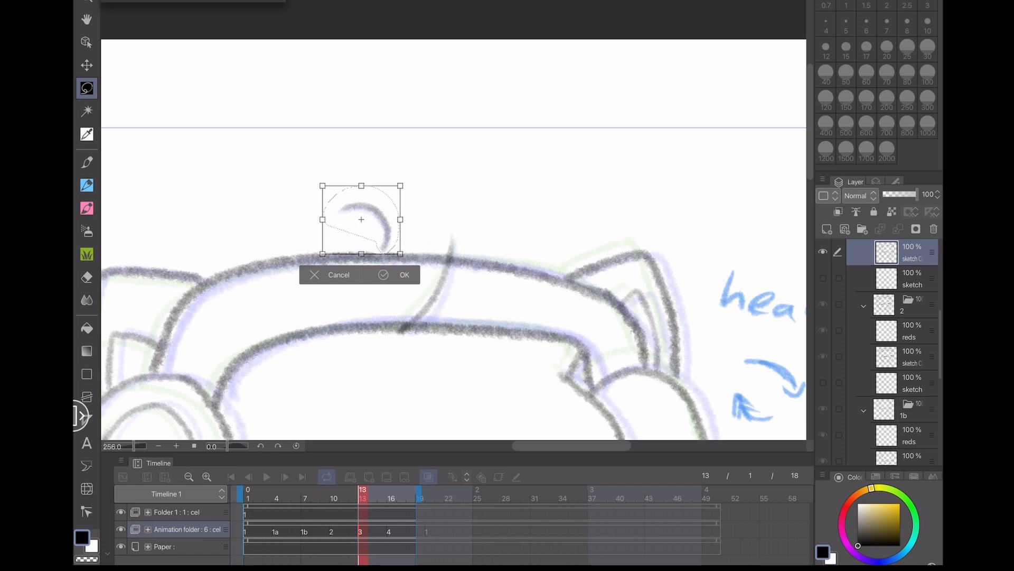
drag(411, 183, 415, 187)
drag(362, 219, 367, 216)
key(Return)
key(ctrl+d)
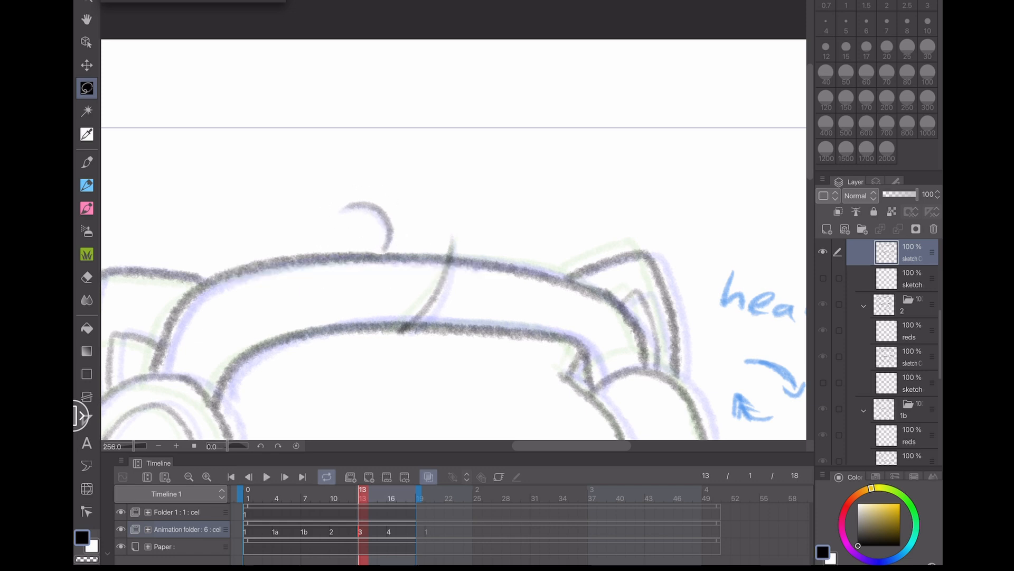
- Redraw the curled hair tuft on cel 4 at frame 16 with the pen
click(389, 531)
key(p)
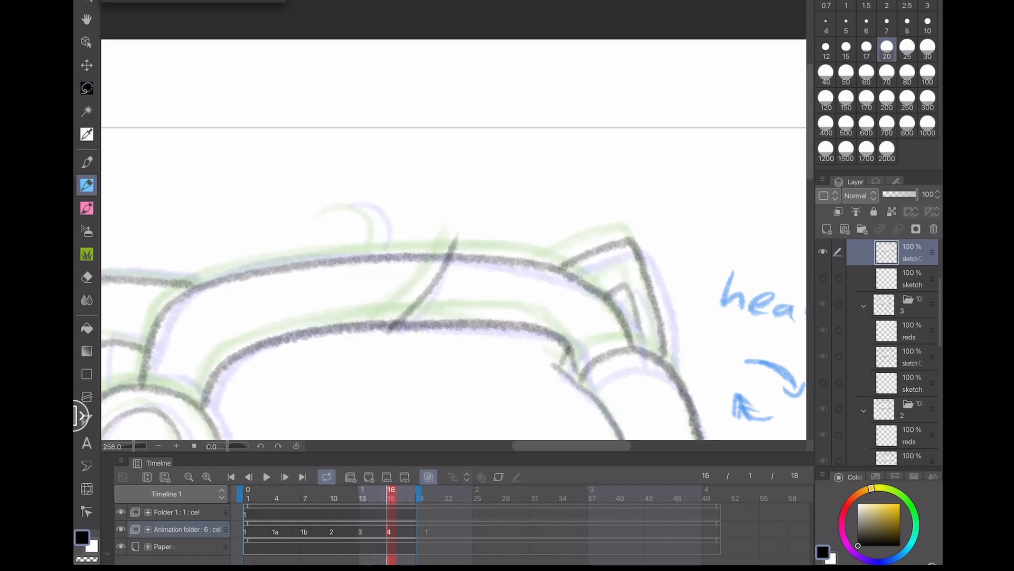
mouse_move(378, 249)
mouse_down()
mouse_move(377, 216)
mouse_move(346, 207)
mouse_up()
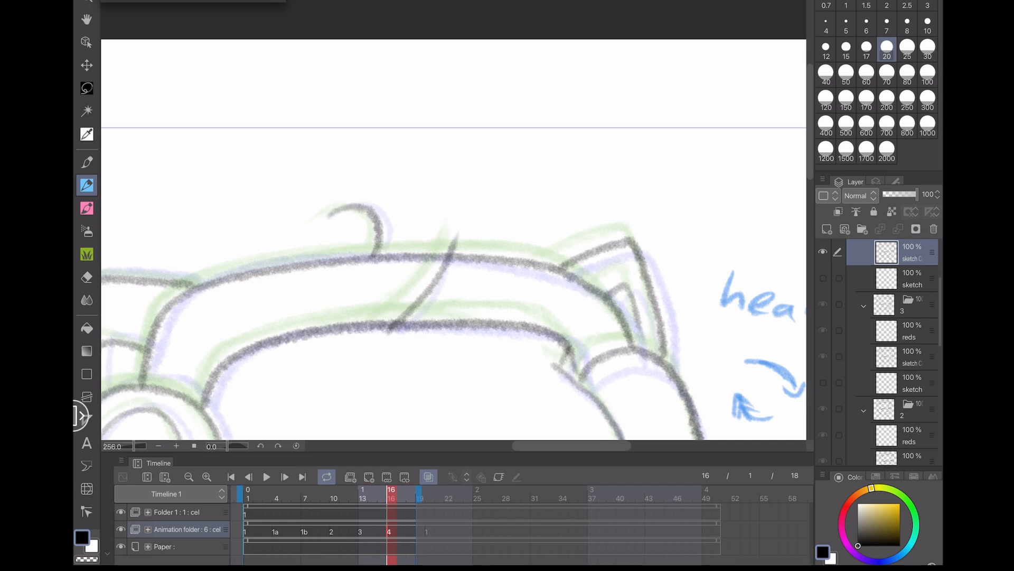
- Play back the animation zoomed out to check the redrawn tuft motion
scroll(453, 239, down, 5)
click(266, 477)
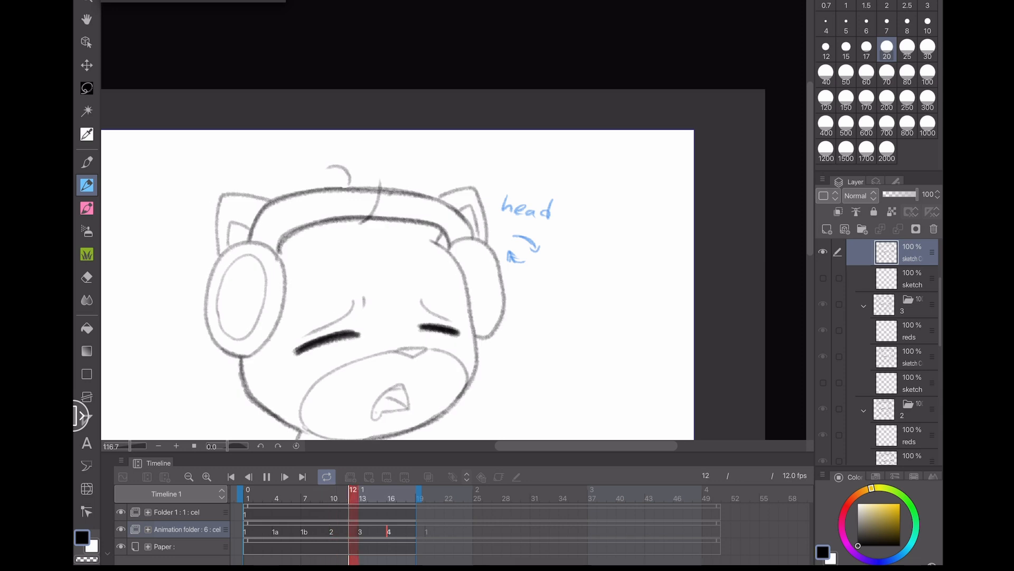
drag(193, 340, 290, 247)
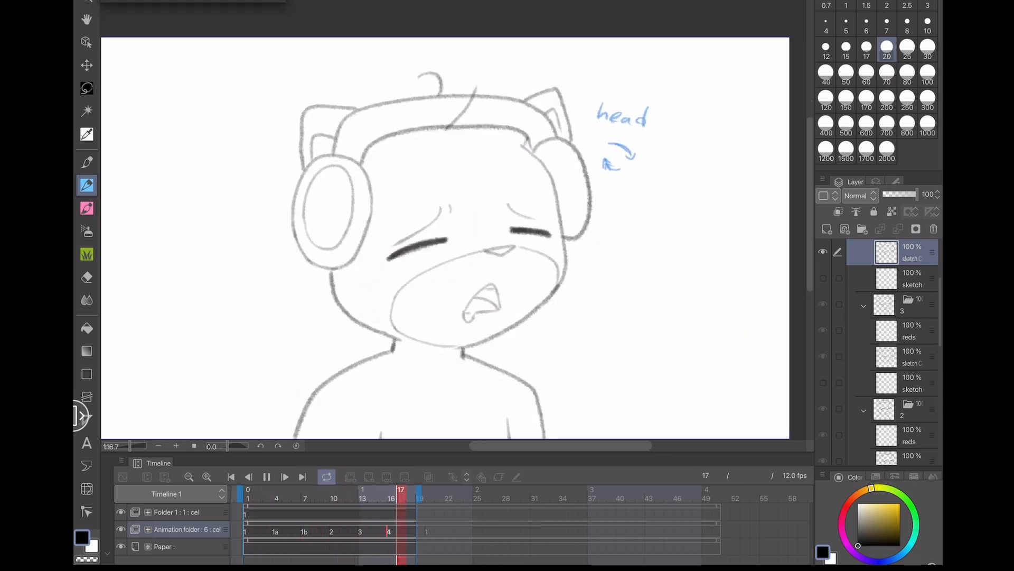
scroll(143, 232, down, 1)
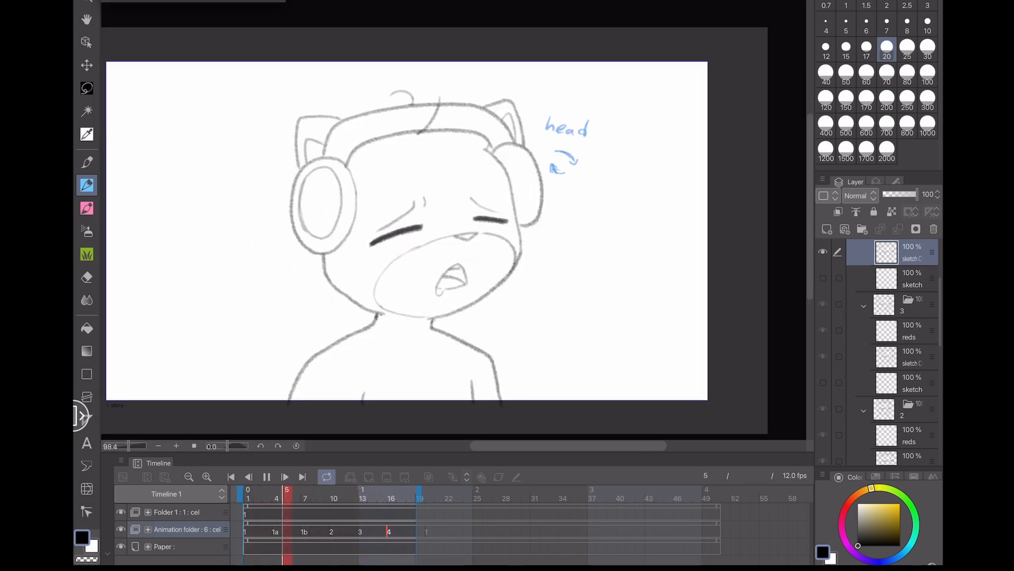
drag(249, 261, 267, 267)
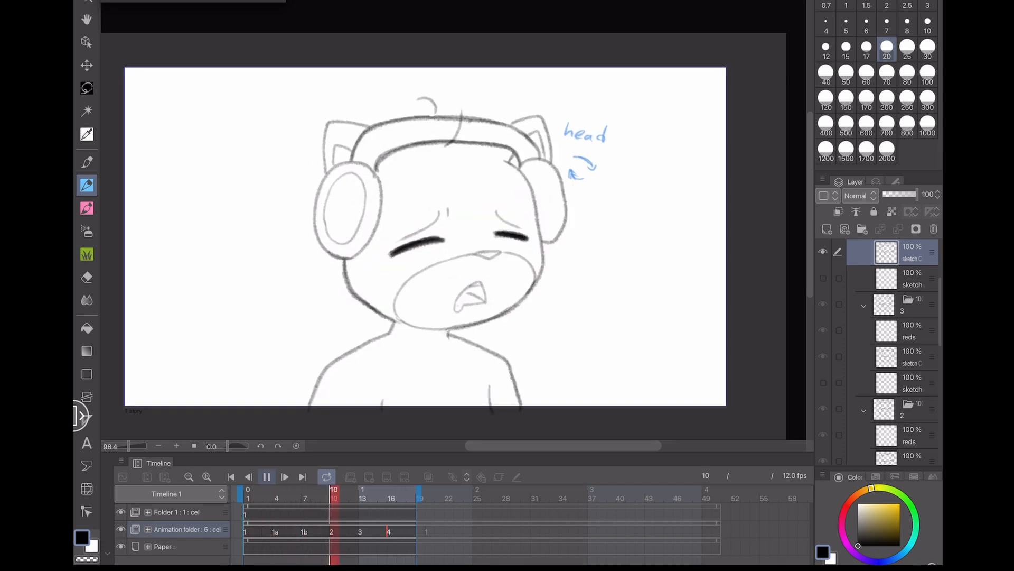
click(267, 477)
scroll(453, 220, up, 5)
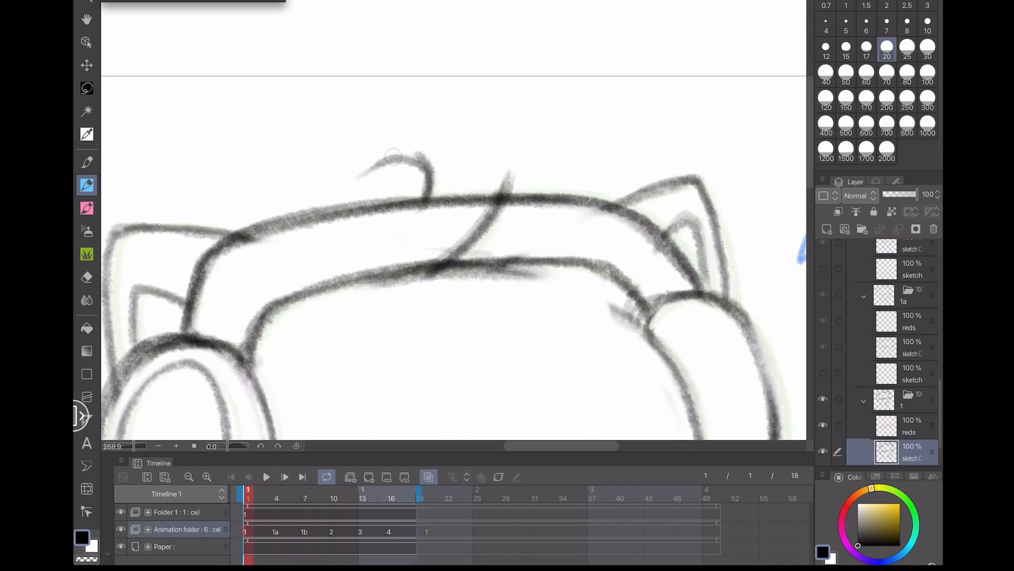
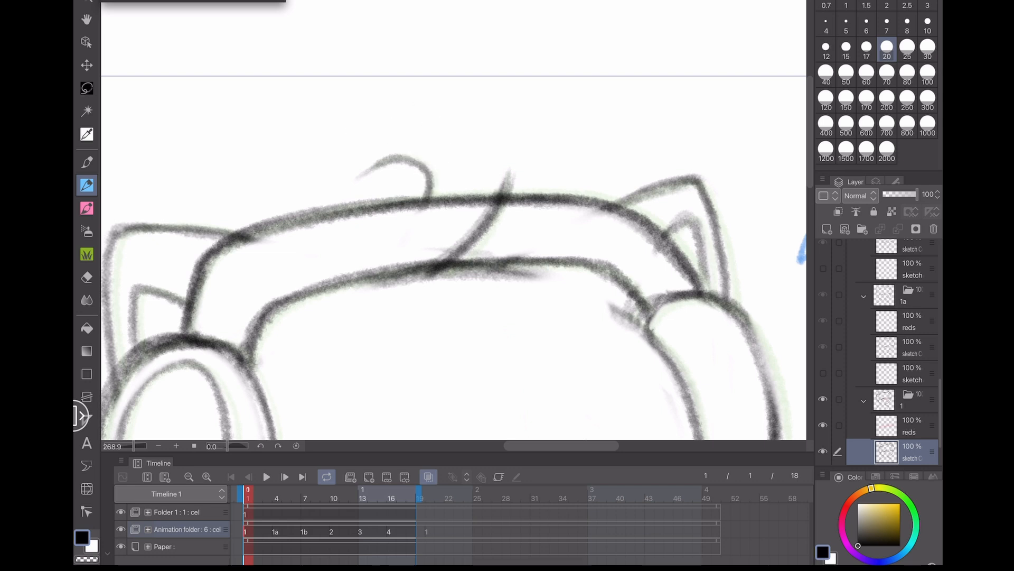
- Zoom out and play the head-bob loop once more to review the whole motion
scroll(454, 220, down, 4)
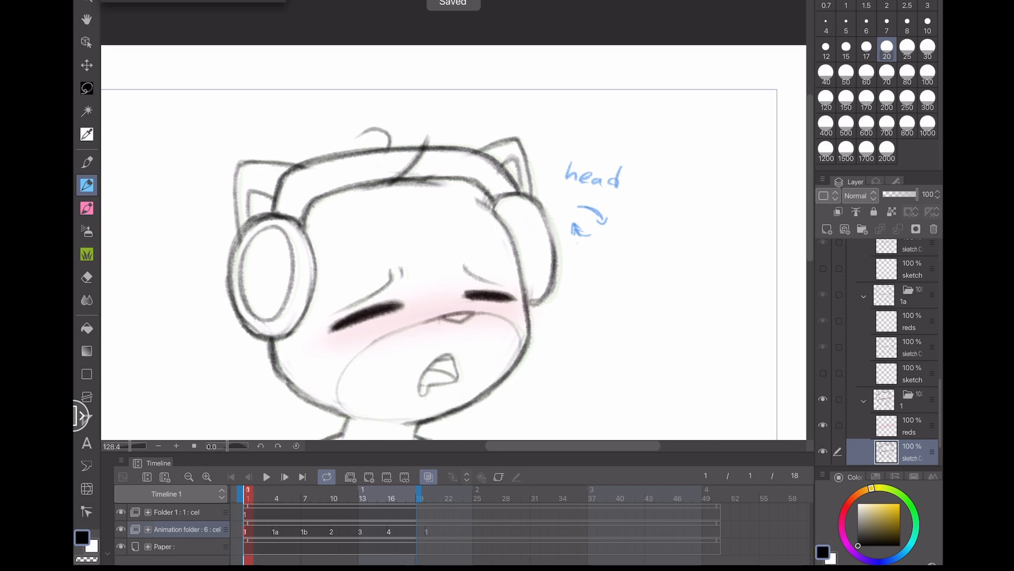
scroll(453, 220, down, 3)
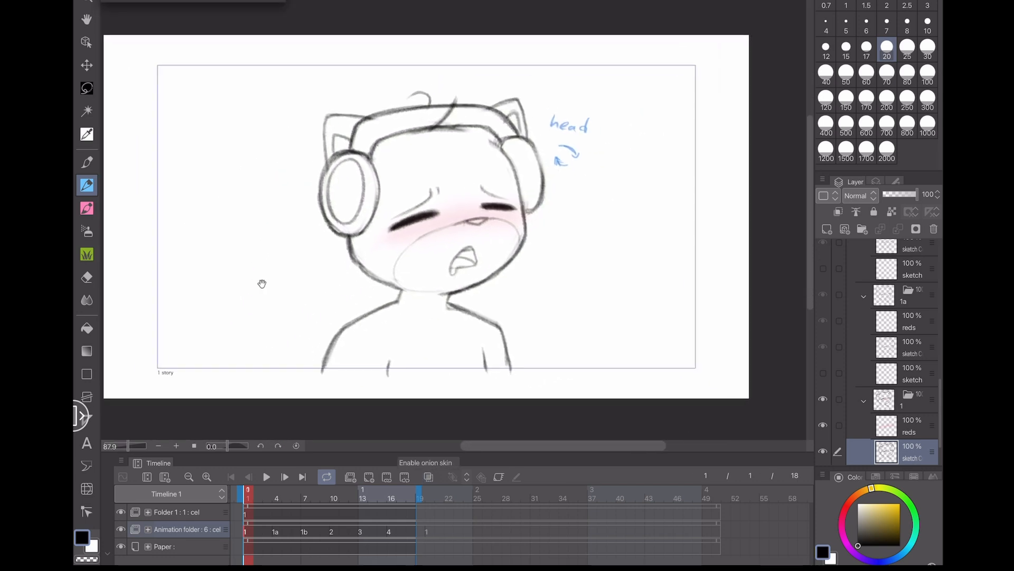
click(267, 476)
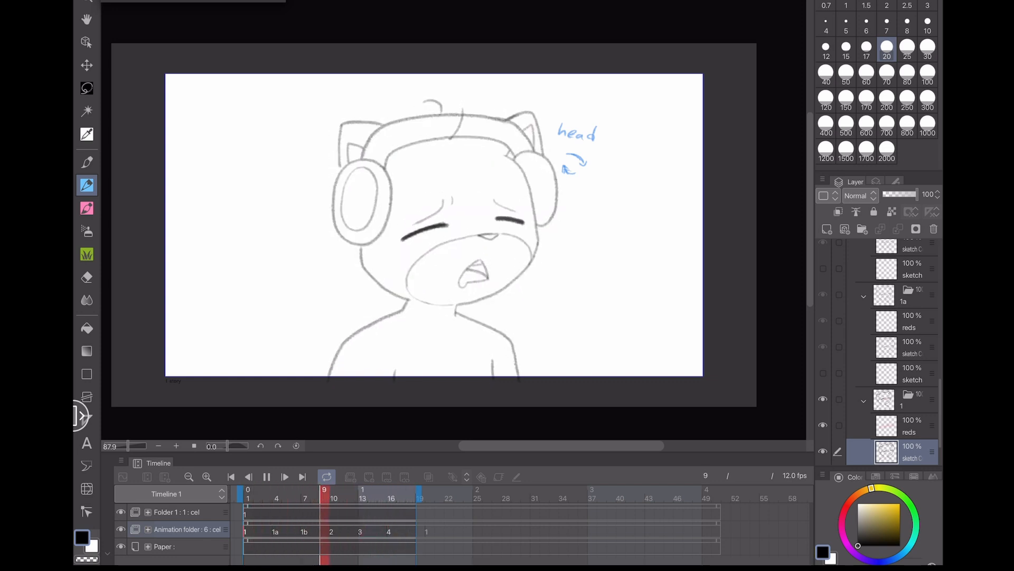
click(267, 476)
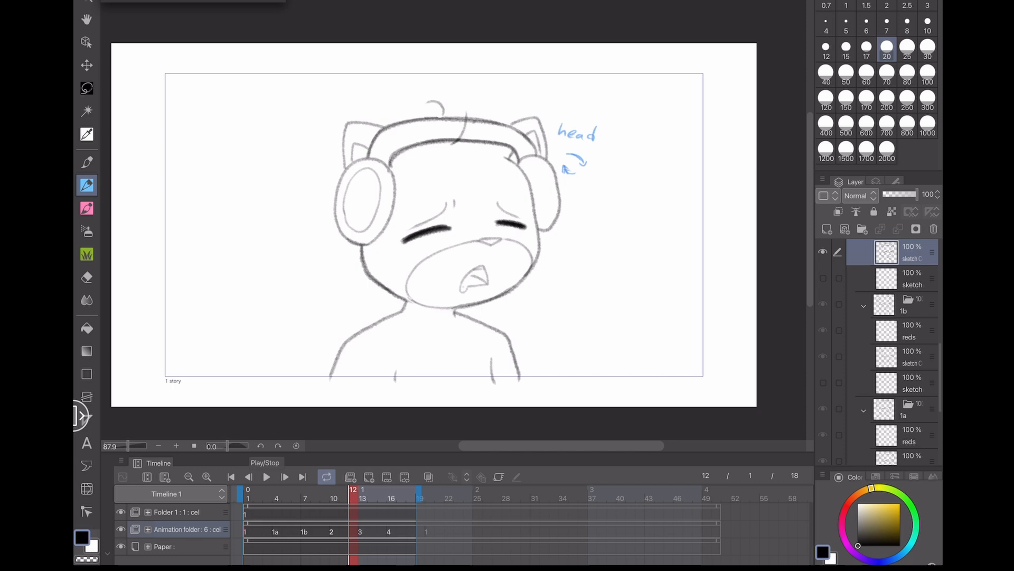
- On cel 1a's reds layer at frame 4, pick pink and airbrush a blush stroke across both cheeks
click(276, 531)
click(910, 321)
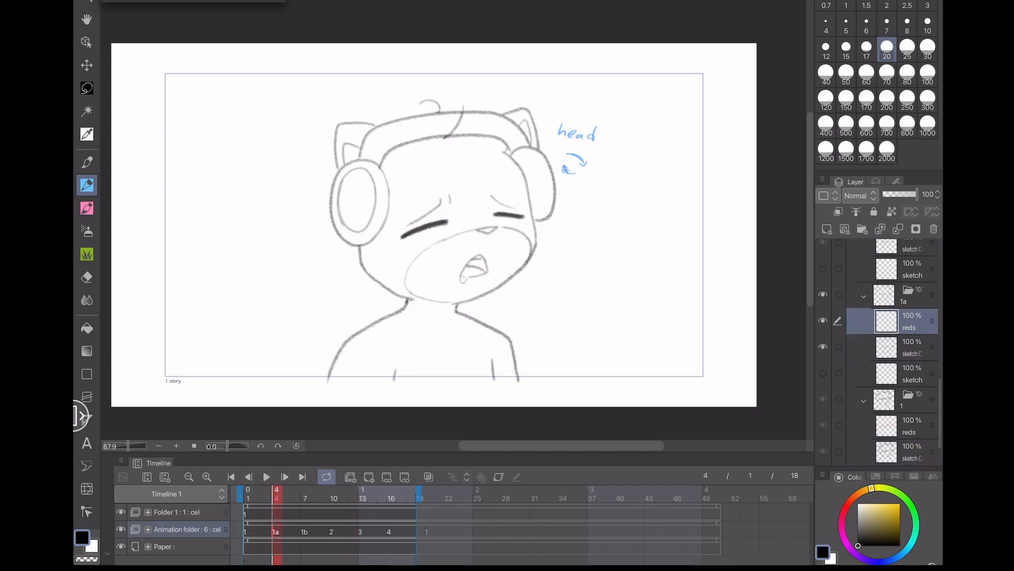
click(87, 231)
double_click(93, 546)
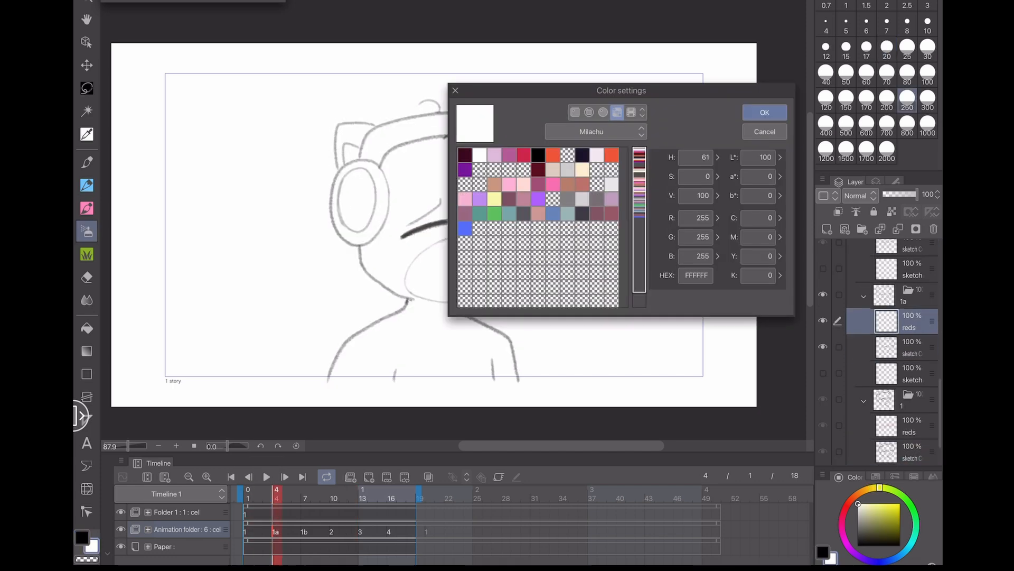
click(524, 155)
click(764, 112)
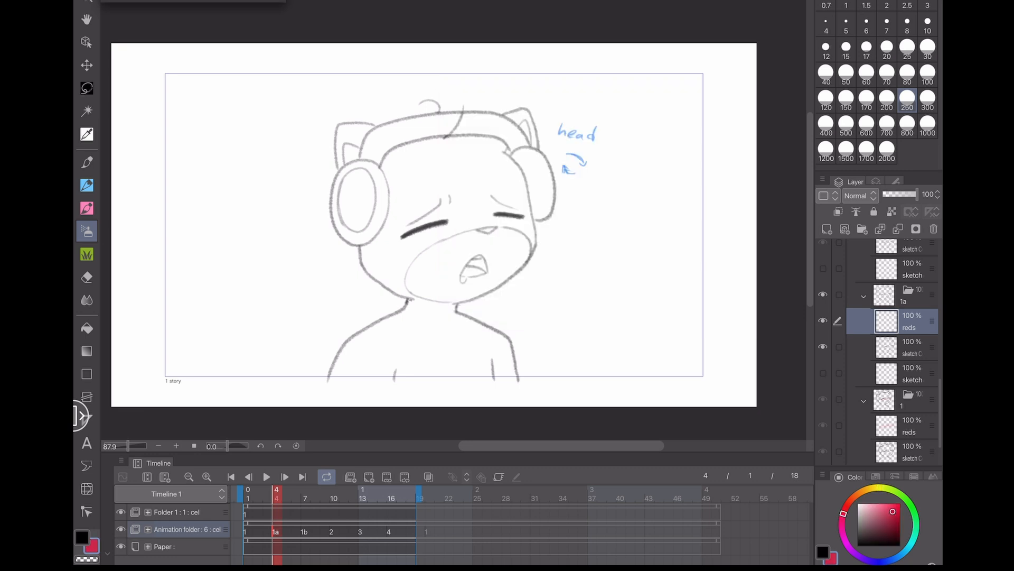
key([)
scroll(453, 214, up, 3)
drag(416, 241, 531, 240)
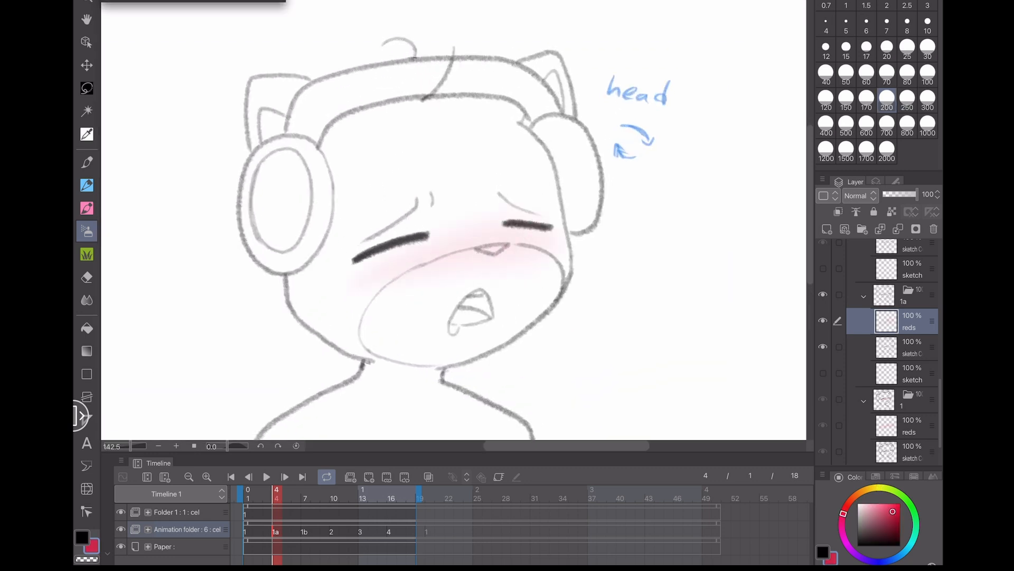
key(ctrl+z)
drag(375, 274, 530, 249)
- Airbrush the pink cheek blush on the reds layer of cel 1b at frame 7
click(305, 531)
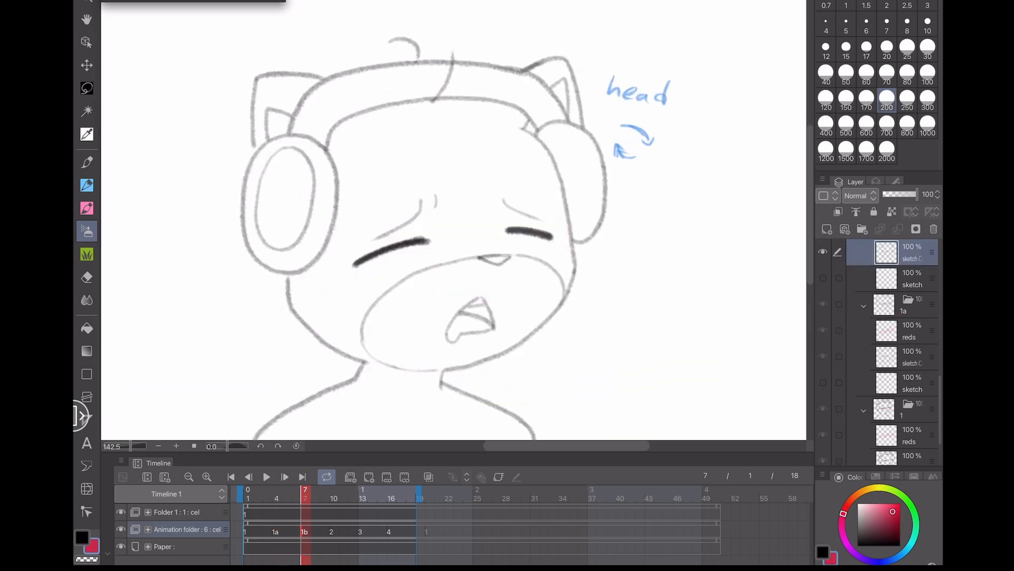
scroll(893, 339, up, 1)
click(910, 271)
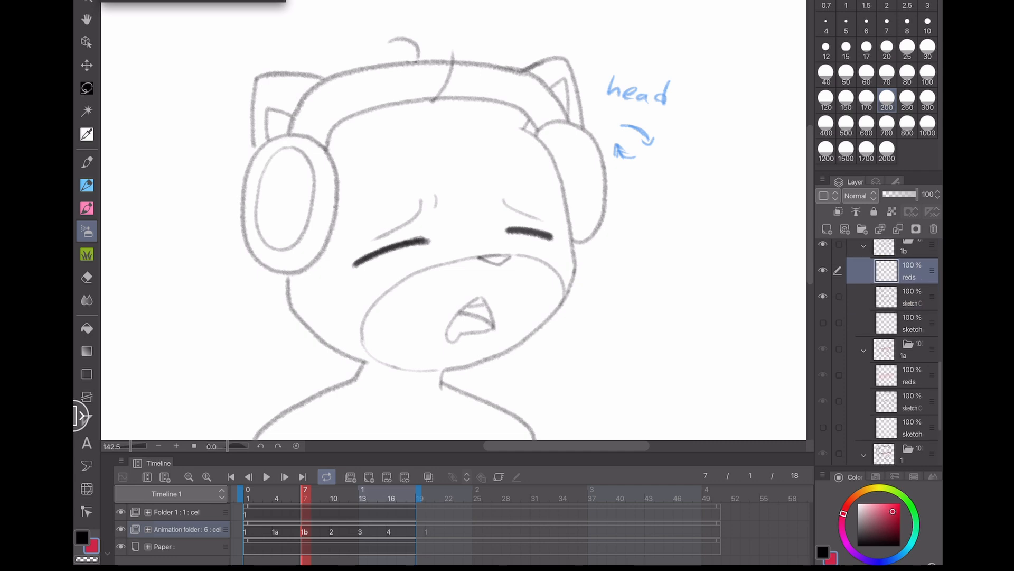
mouse_move(389, 256)
mouse_down()
mouse_move(507, 250)
mouse_move(469, 243)
mouse_move(390, 257)
mouse_up()
key(ctrl+z)
- Airbrush the pink cheek blush on the reds layer of cel 2 at frame 10, redoing the stroke until it fits
click(331, 531)
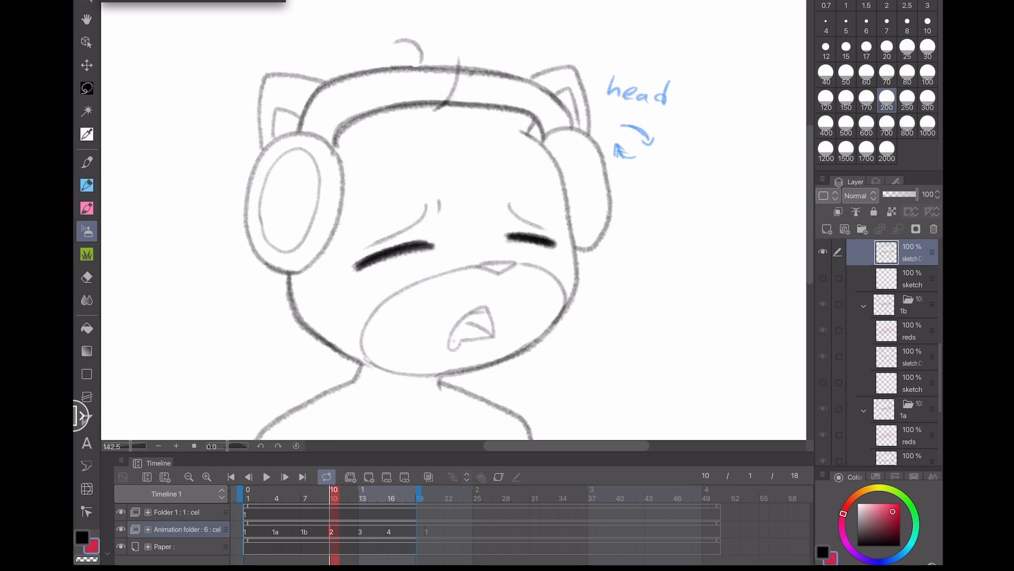
scroll(893, 351, up, 2)
click(910, 296)
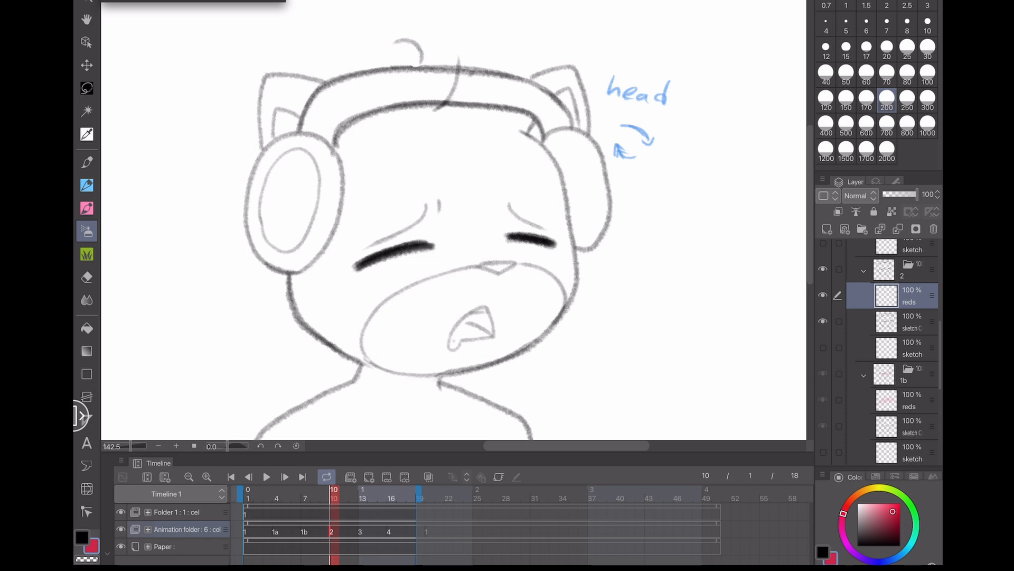
drag(412, 261, 550, 241)
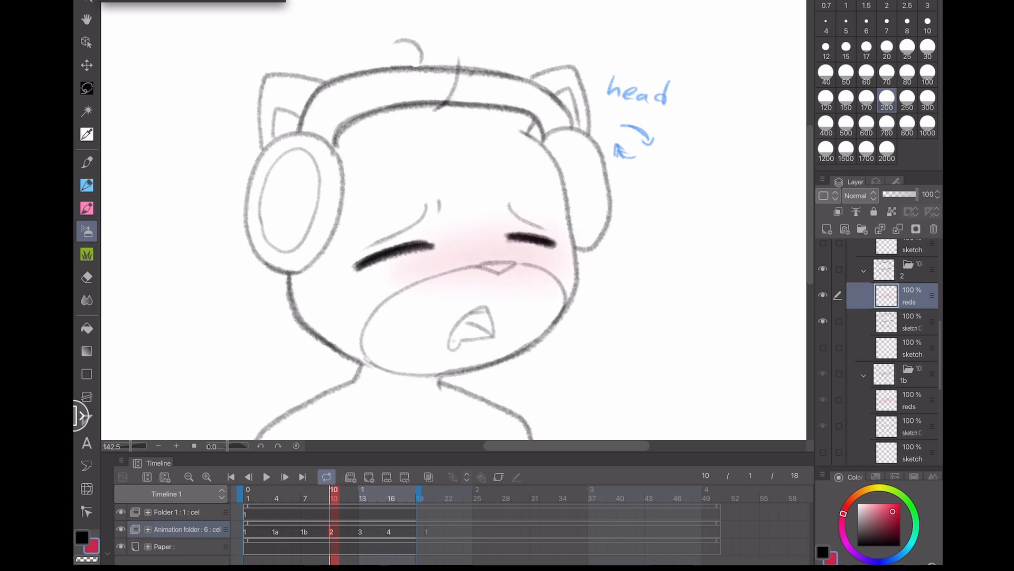
key(ctrl+z)
drag(404, 272, 561, 267)
key(ctrl+z)
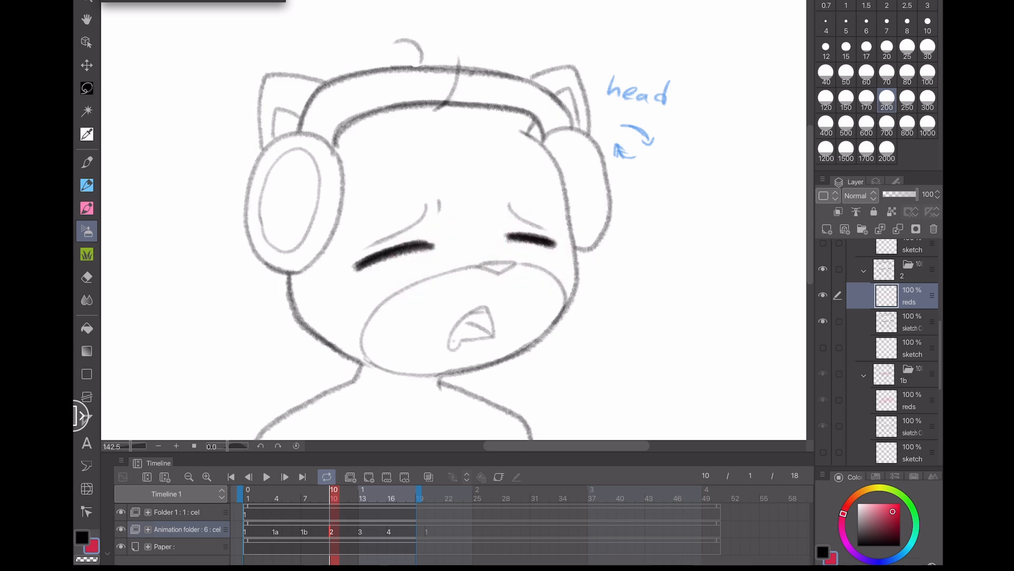
drag(393, 275, 544, 256)
- Step through to cel 3 at frame 13 and airbrush the pink cheek blush on its reds layer
click(305, 531)
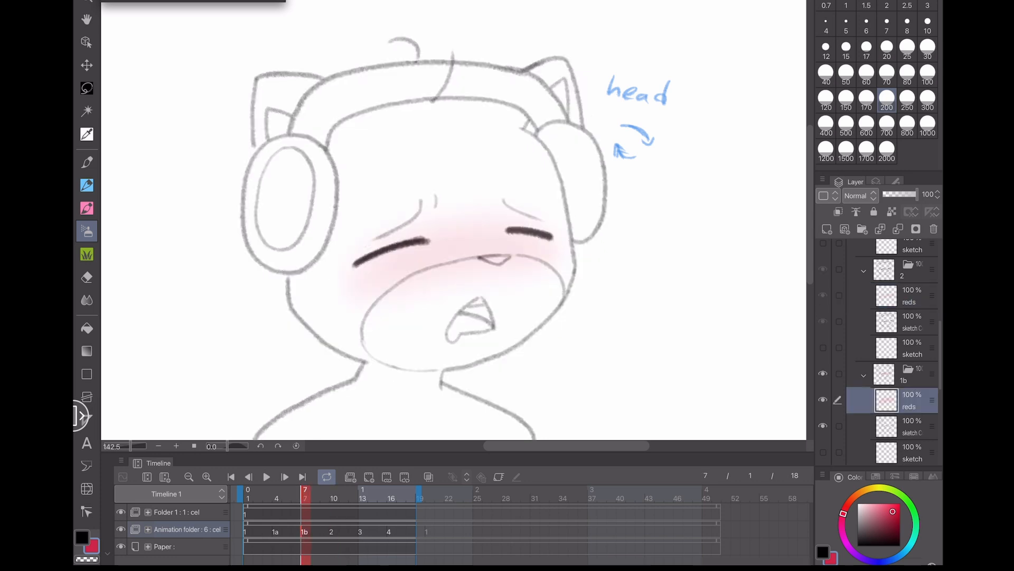
click(333, 531)
click(362, 531)
scroll(893, 343, up, 1)
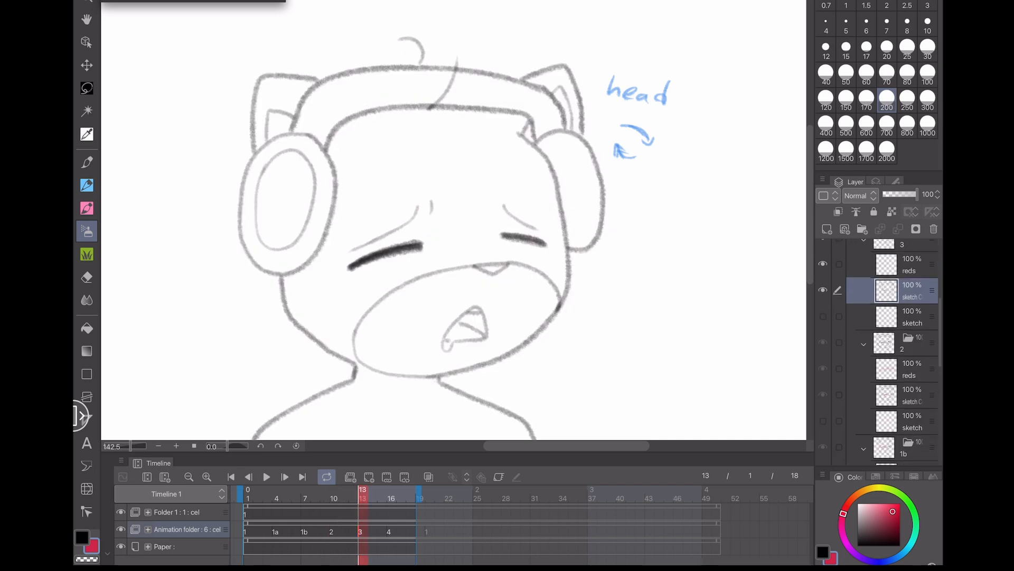
click(910, 264)
mouse_move(378, 277)
mouse_down()
mouse_move(542, 266)
mouse_move(430, 257)
mouse_up()
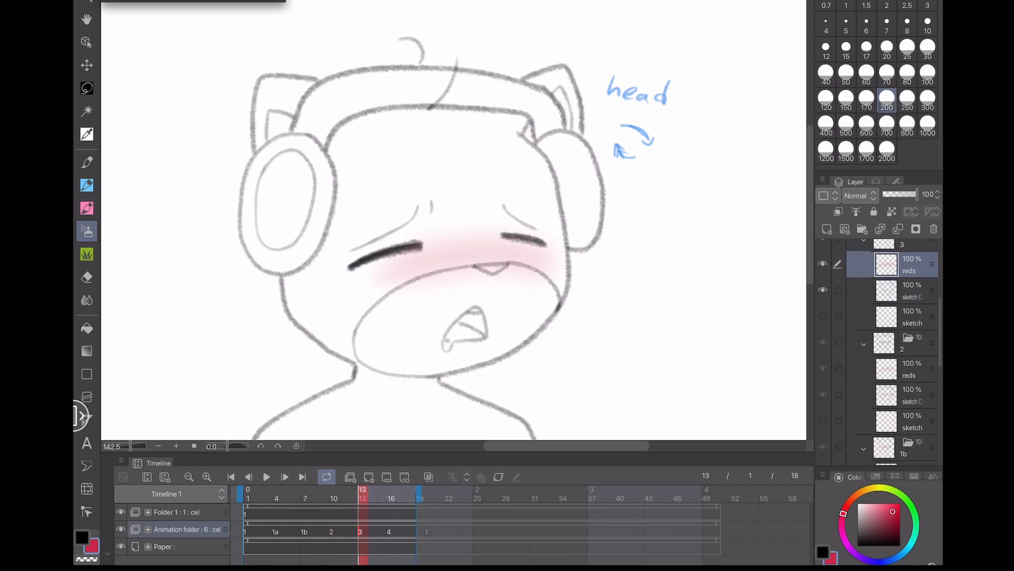
- Airbrush the pink cheek blush on the reds layer of cel 4 at frame 16
click(390, 531)
scroll(893, 349, up, 1)
click(910, 270)
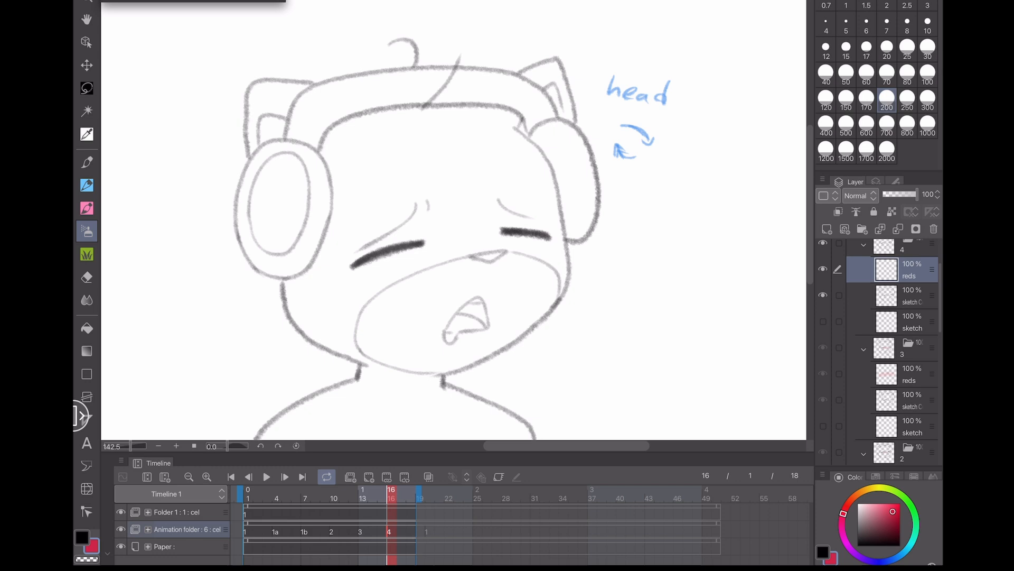
mouse_move(380, 272)
mouse_down()
mouse_move(455, 250)
mouse_move(549, 249)
mouse_move(412, 258)
mouse_up()
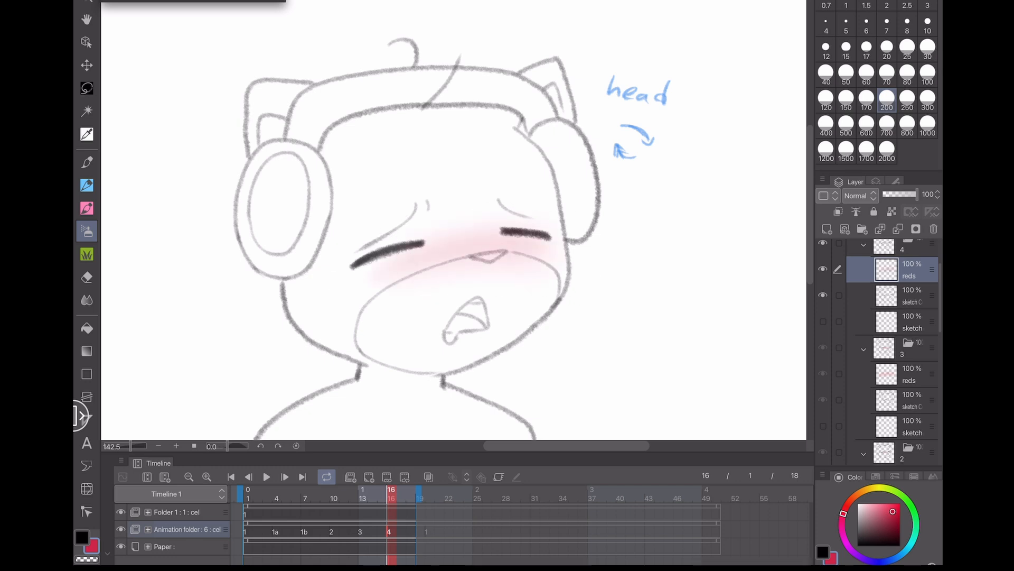
- Return to frame 1, zoom out and play the animation to review the blush
click(247, 531)
scroll(417, 238, down, 4)
scroll(417, 237, up, 1)
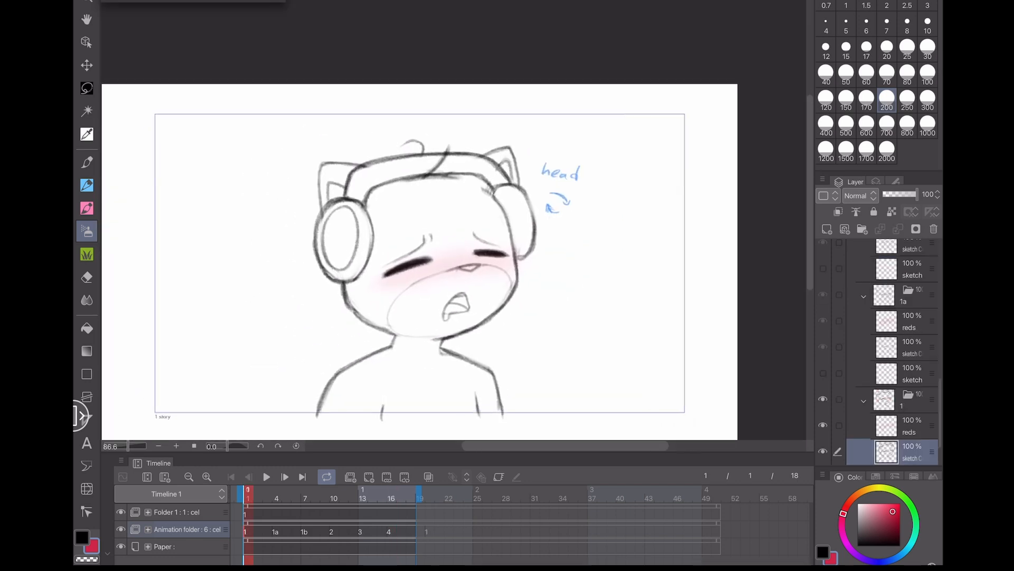
click(266, 477)
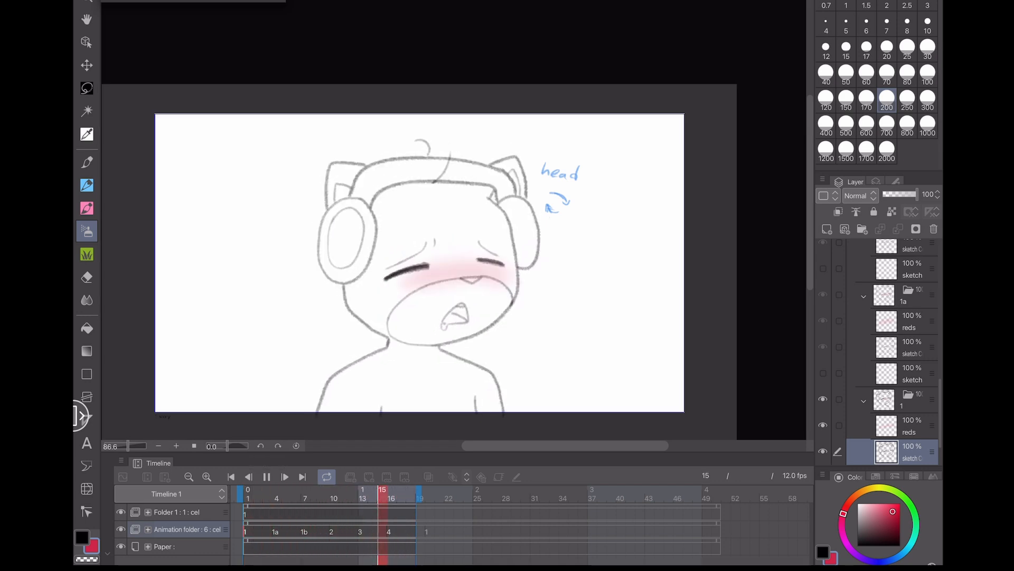
click(267, 476)
- Step through cels 1b and 2, then add a small blush touch-up on cel 3 at frame 13
click(304, 531)
click(332, 532)
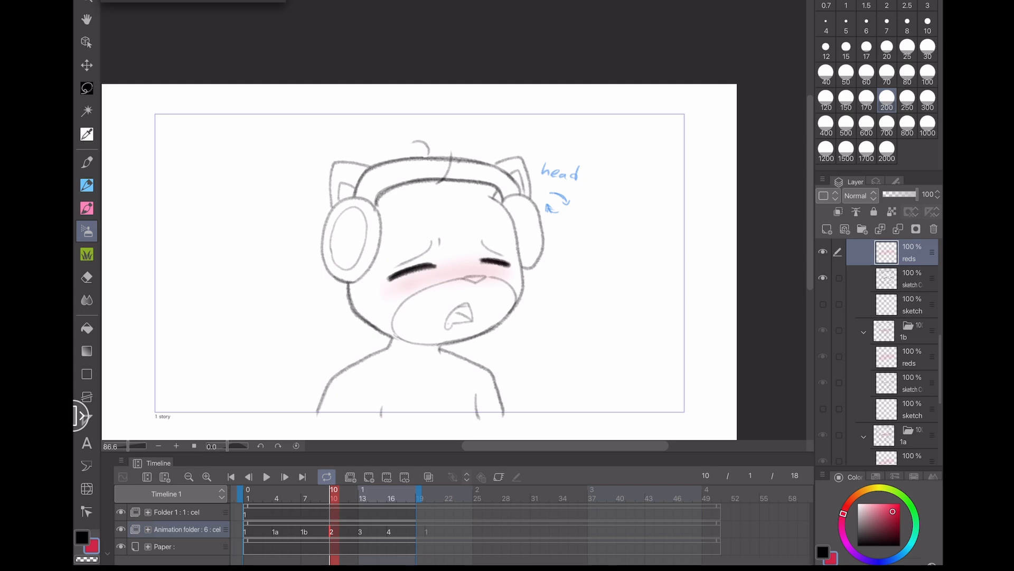
click(361, 531)
drag(394, 293, 406, 288)
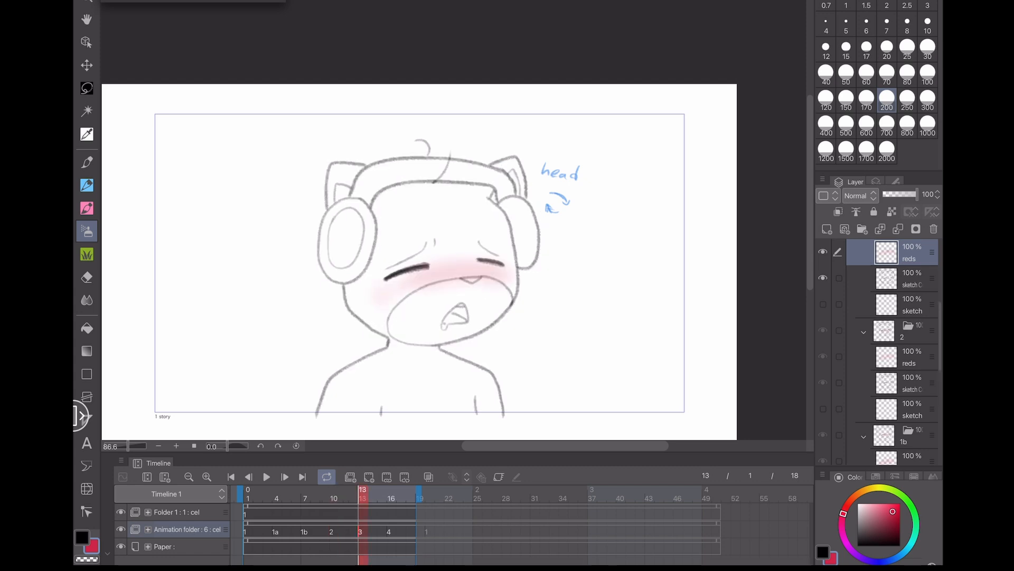
- Play the animation again from cel 4 to review the blush across the cycle
click(389, 531)
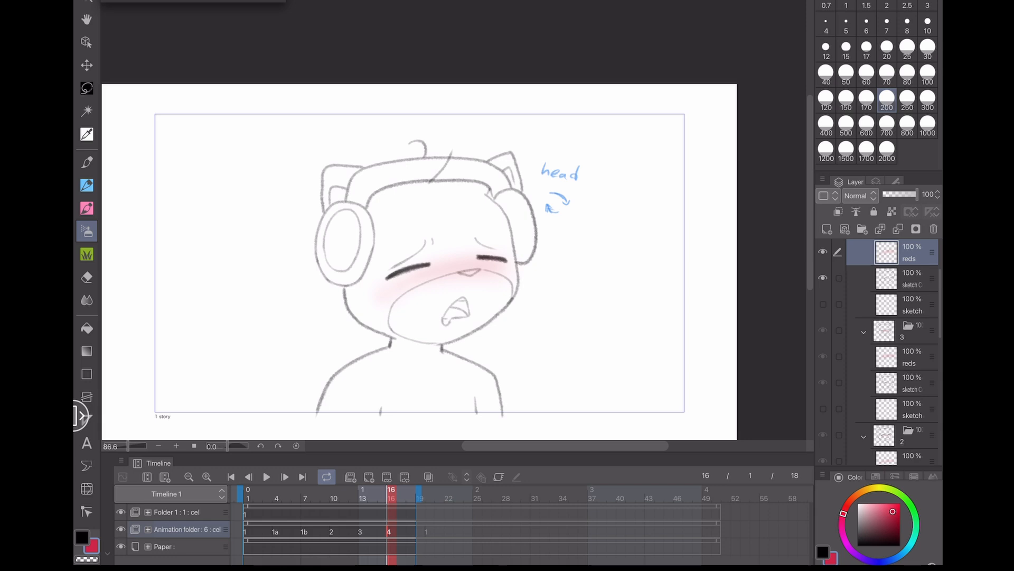
click(267, 476)
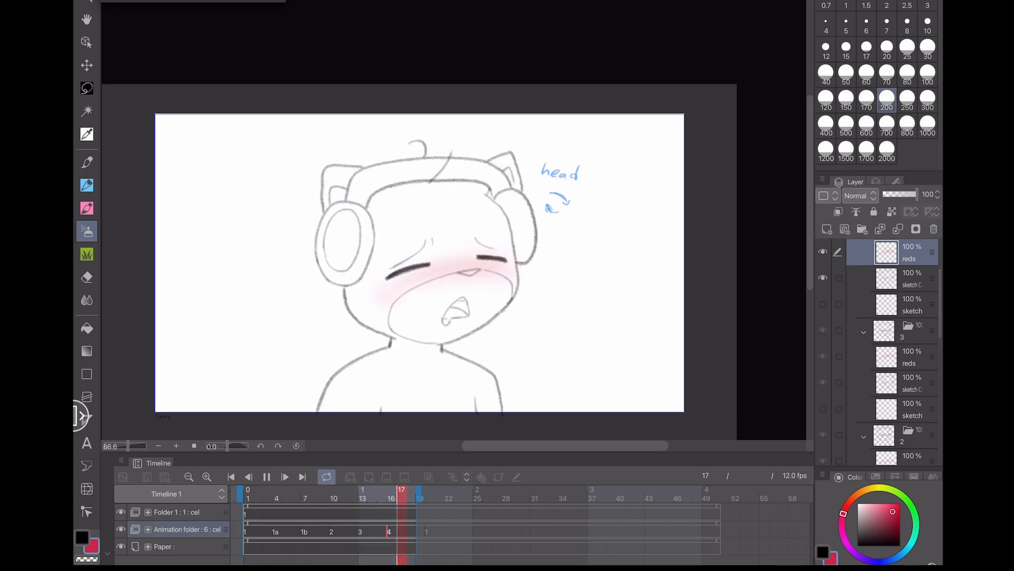
key(space)
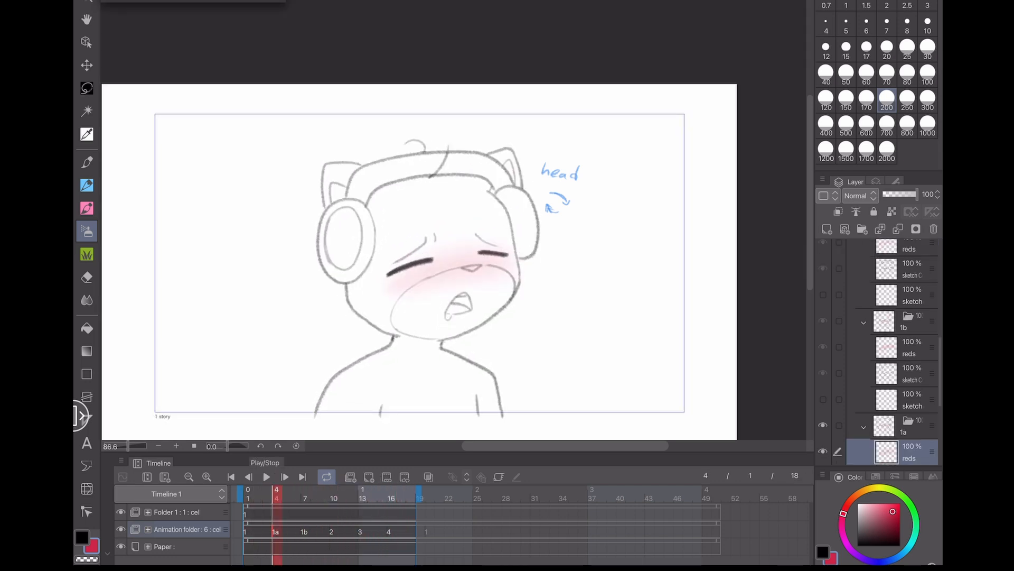